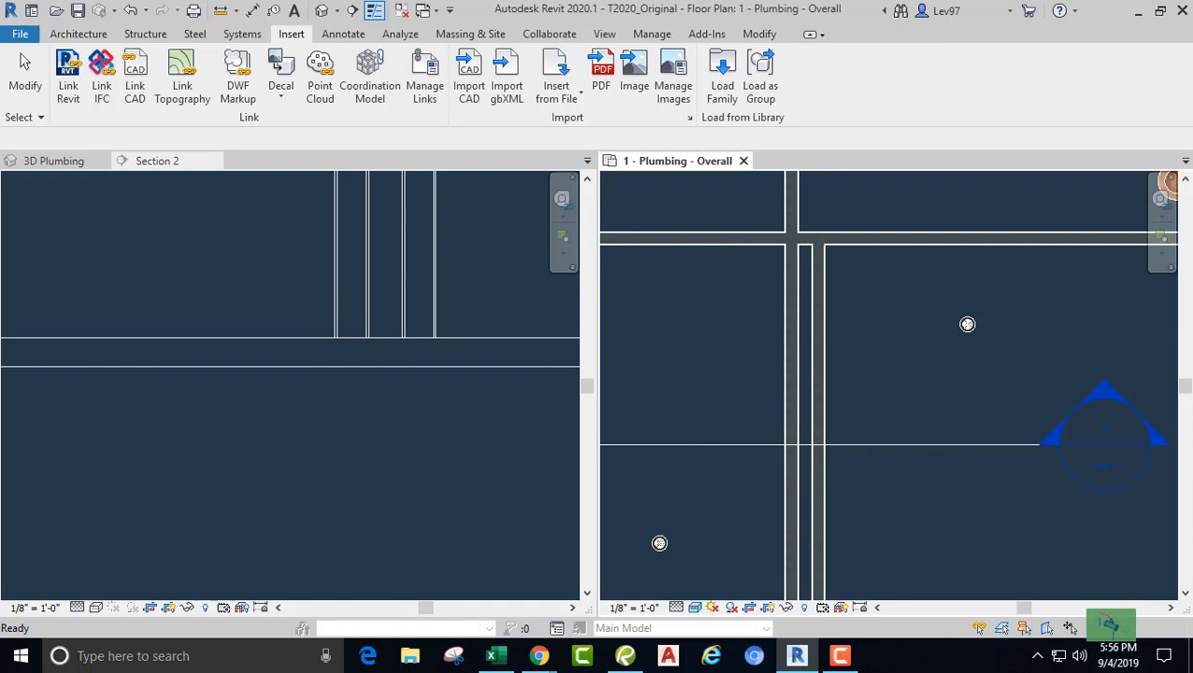
Step: Place an R2020_36x36_Shower component in the plumbing plan, with its corner against the west face of the double wall
key("c")
key("m")
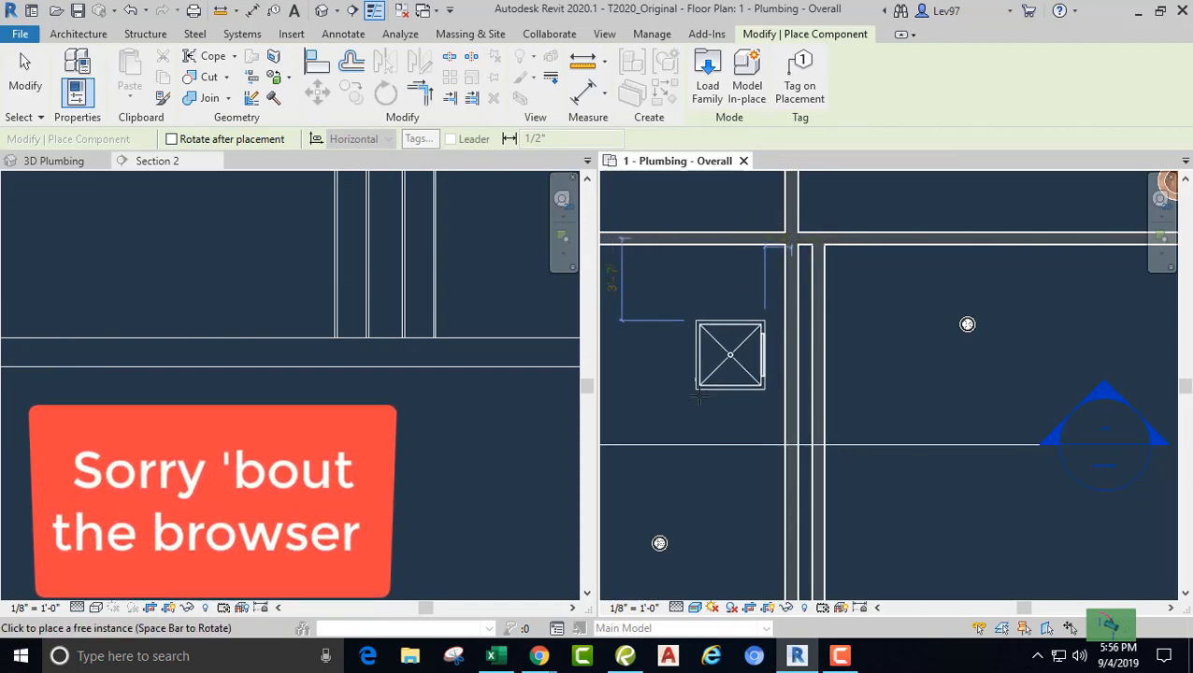
scroll(700, 396, "down", 2)
scroll(707, 421, "up", 2)
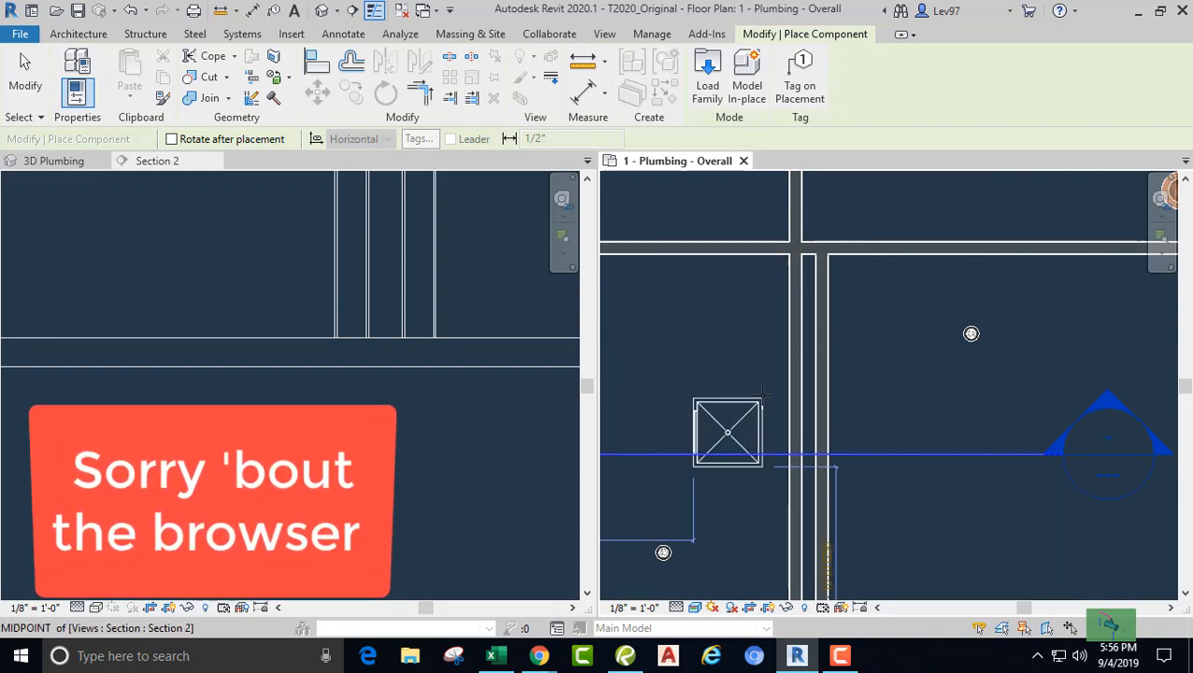
scroll(755, 369, "up", 4)
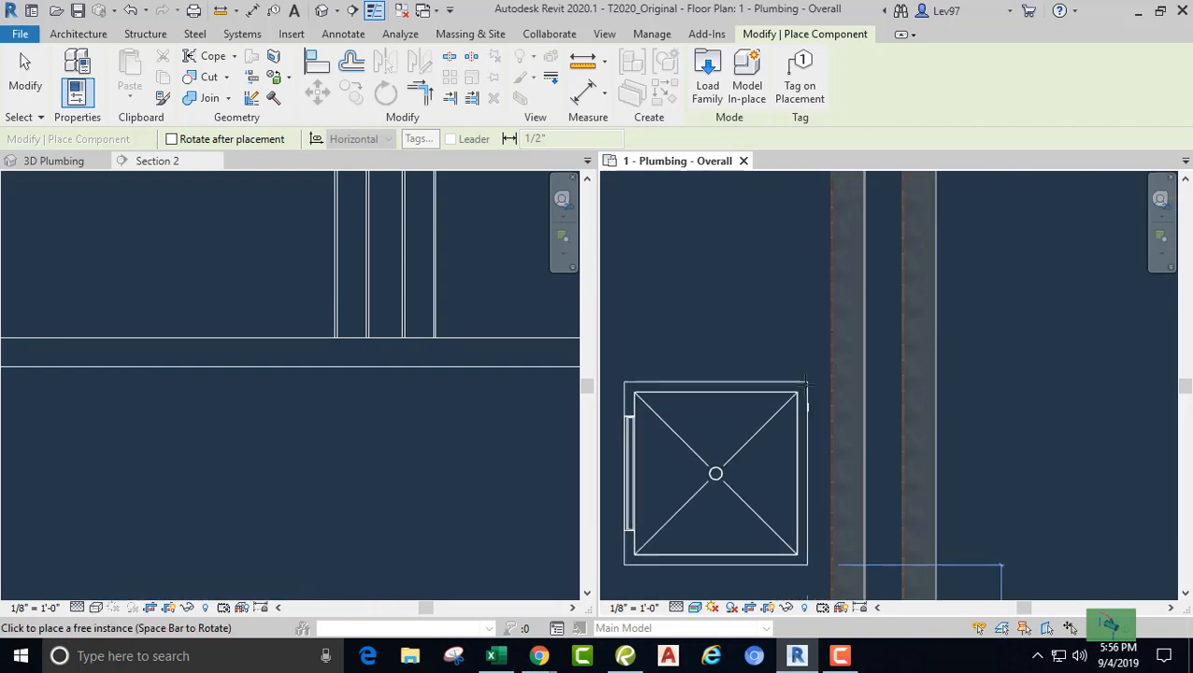
scroll(806, 383, "up", 5)
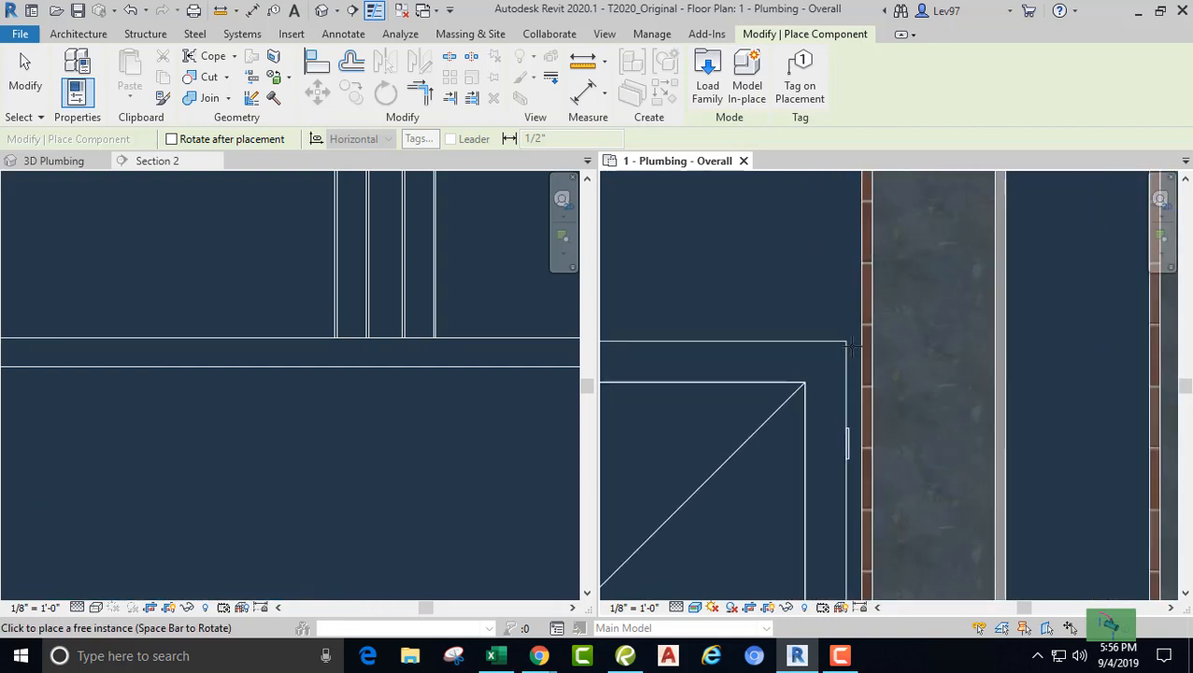
scroll(851, 346, "up", 1)
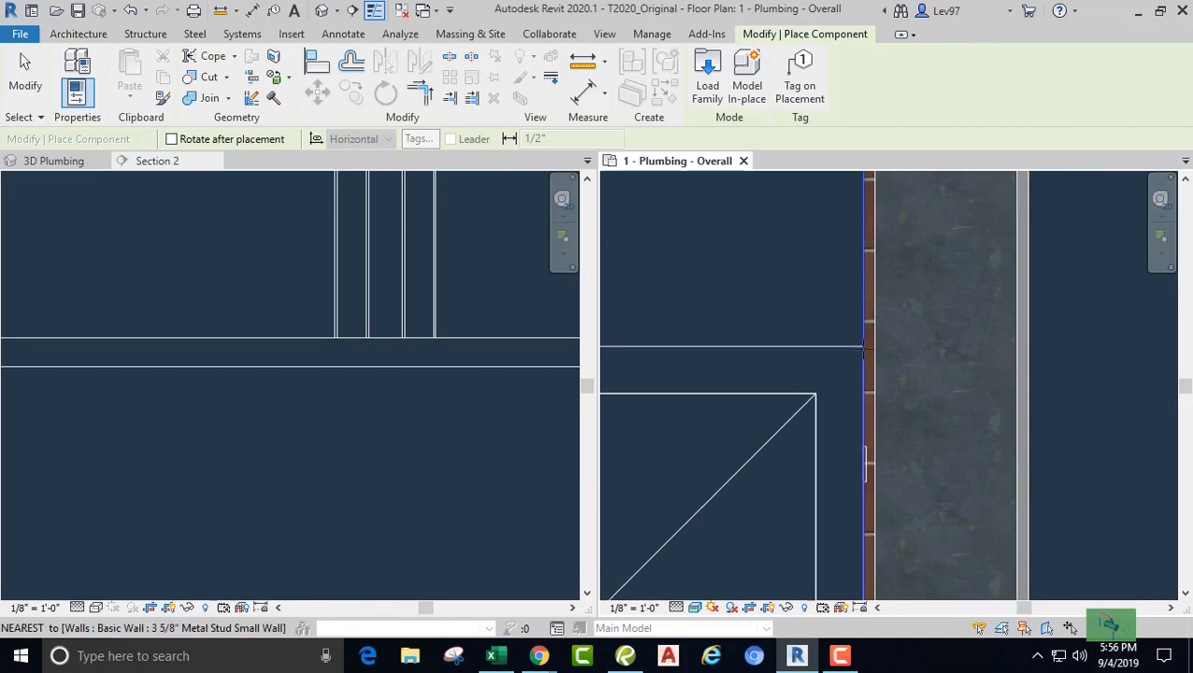
left_click(865, 351)
scroll(865, 351, "down", 3)
middle_click_drag(854, 400, 812, 307)
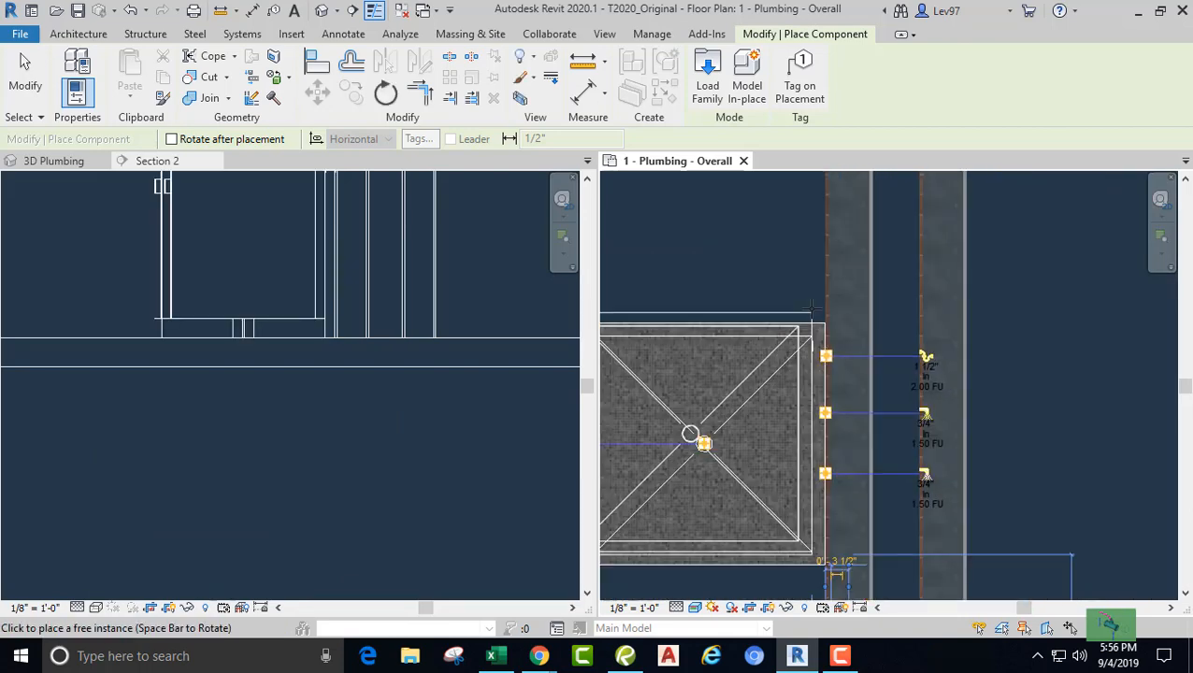
Step: Place a second 36"x36" shower against the east face of the double wall, backing onto the first, and finish placing components
scroll(813, 309, "down", 3)
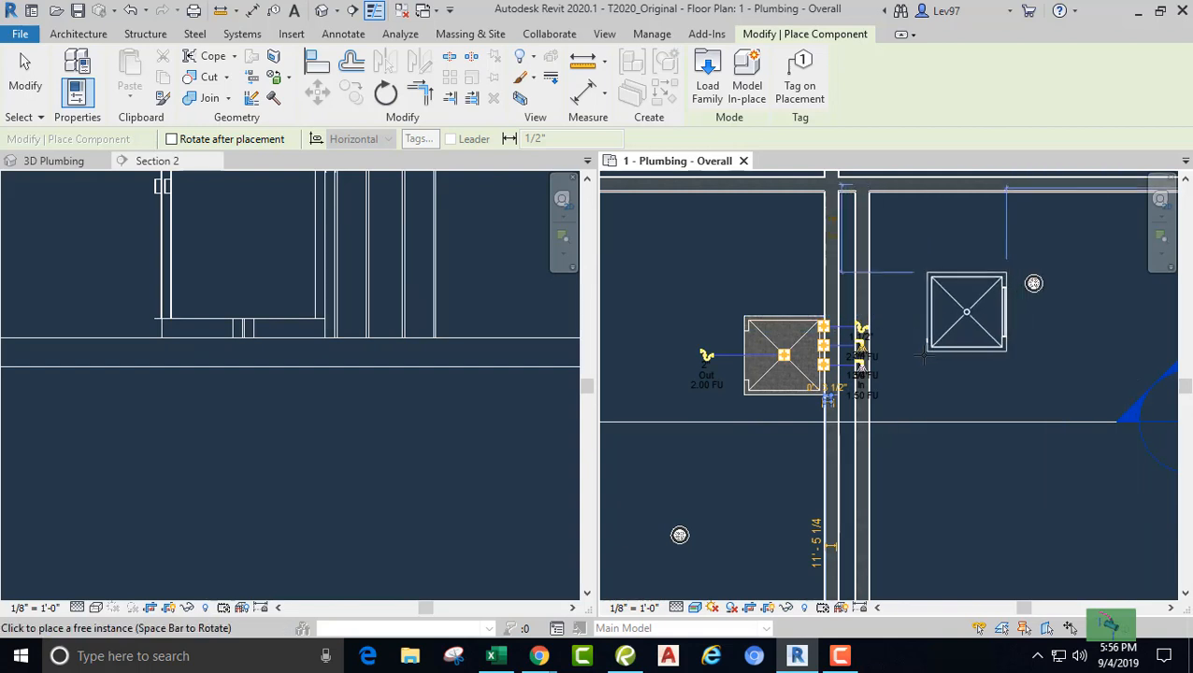
scroll(881, 391, "up", 4)
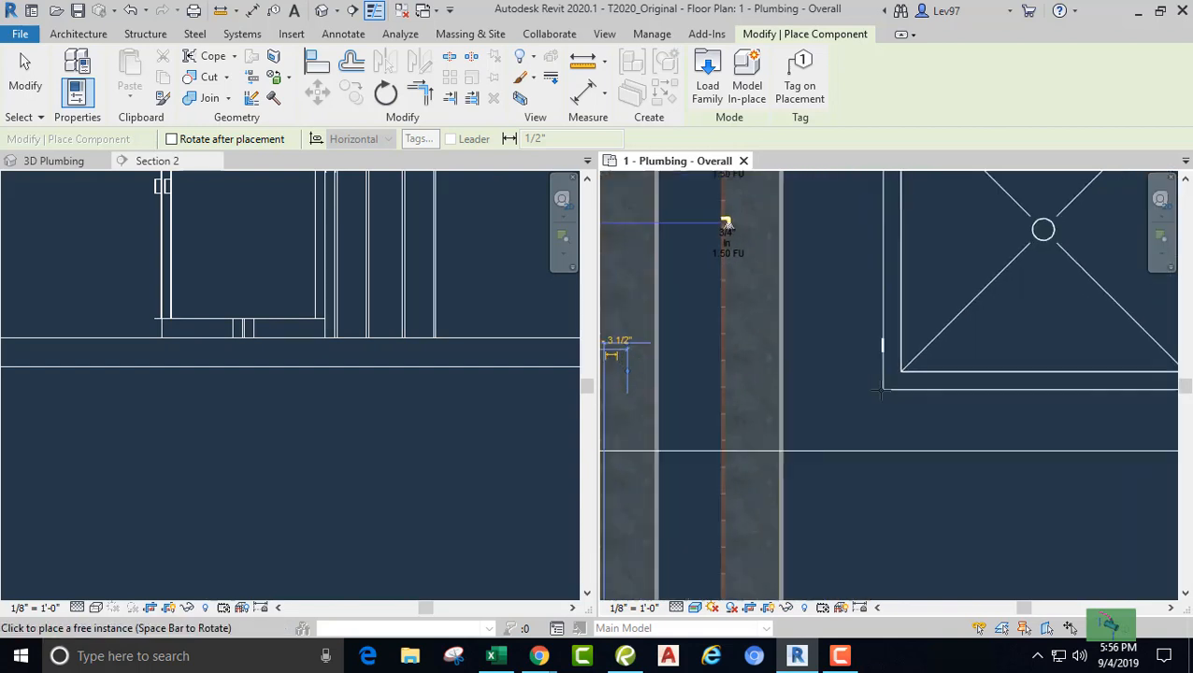
scroll(748, 393, "up", 4)
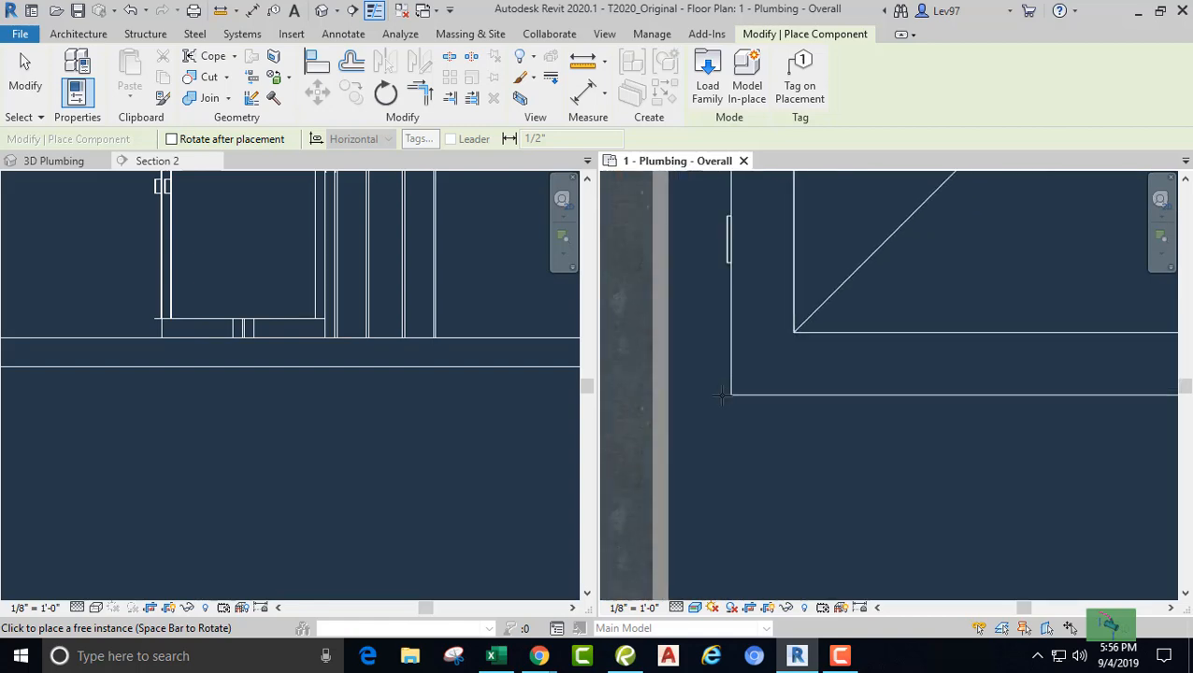
left_click(671, 409)
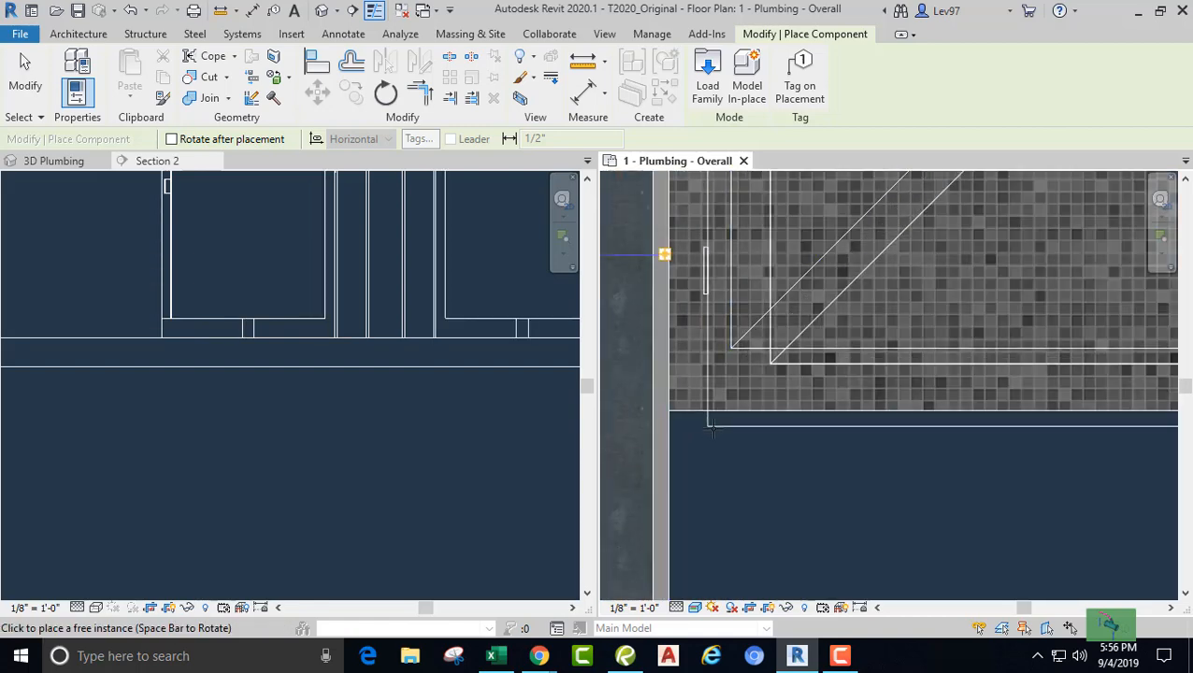
key("Escape")
scroll(748, 432, "down", 5)
scroll(772, 436, "down", 2)
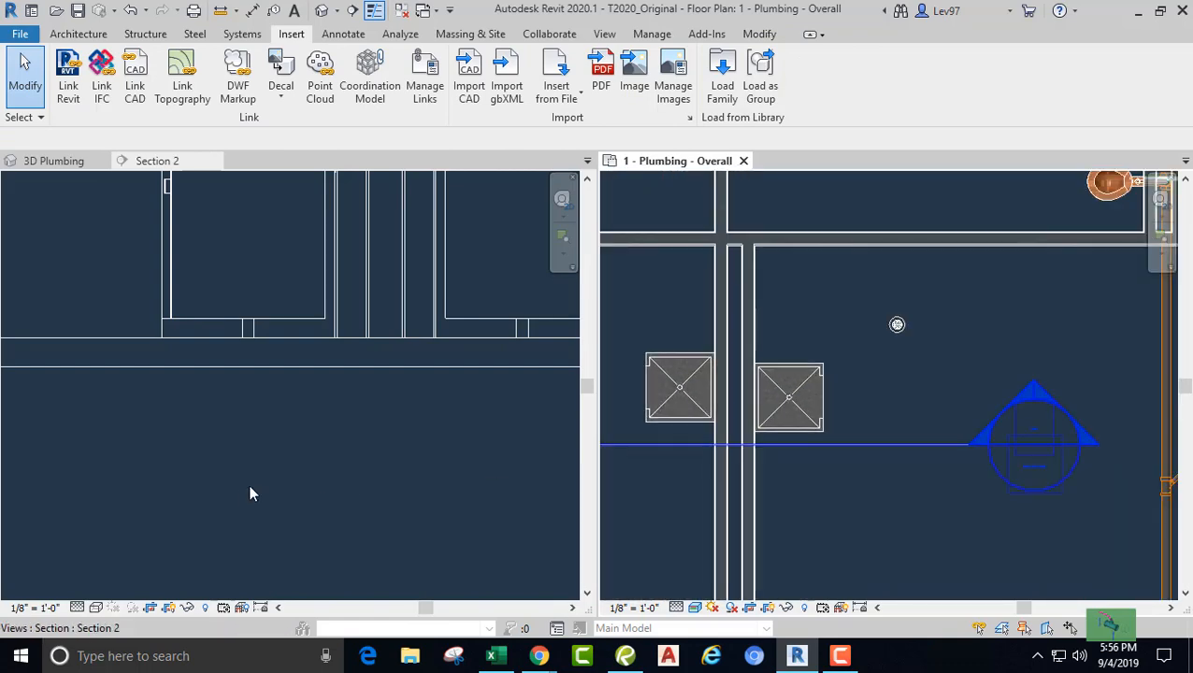
Step: Restore the 3D Plumbing view's home orientation and turn off visibility of the Plumbing Fixtures category there
left_click(83, 163)
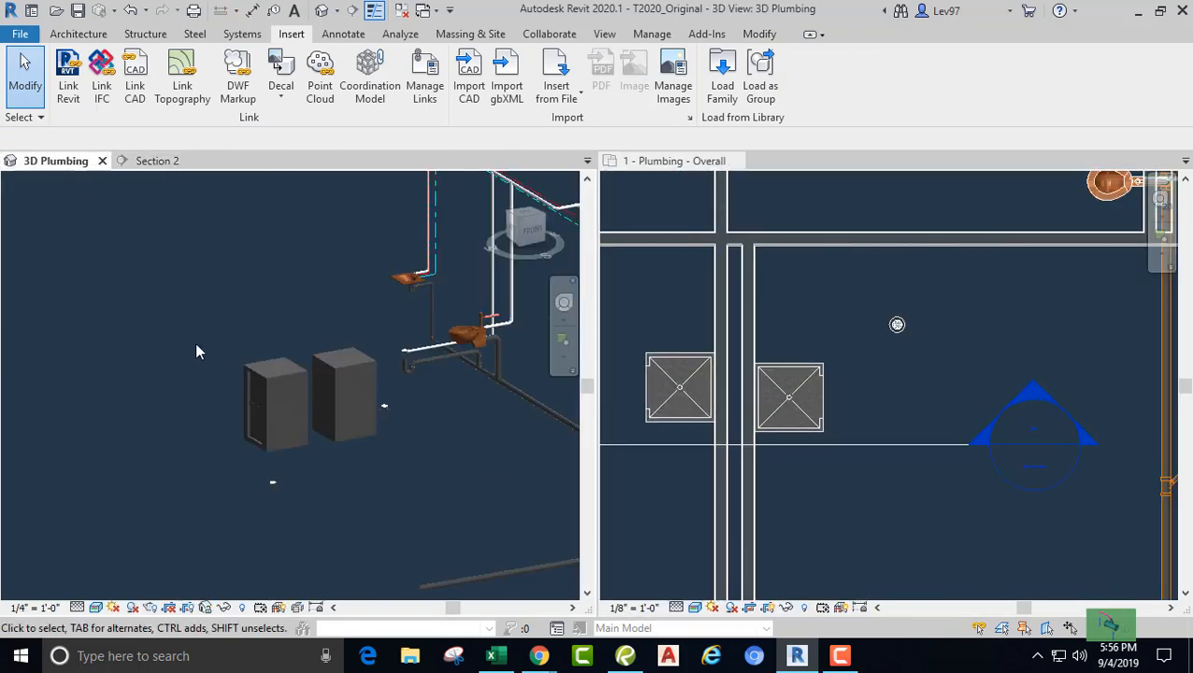
scroll(270, 405, "up", 6)
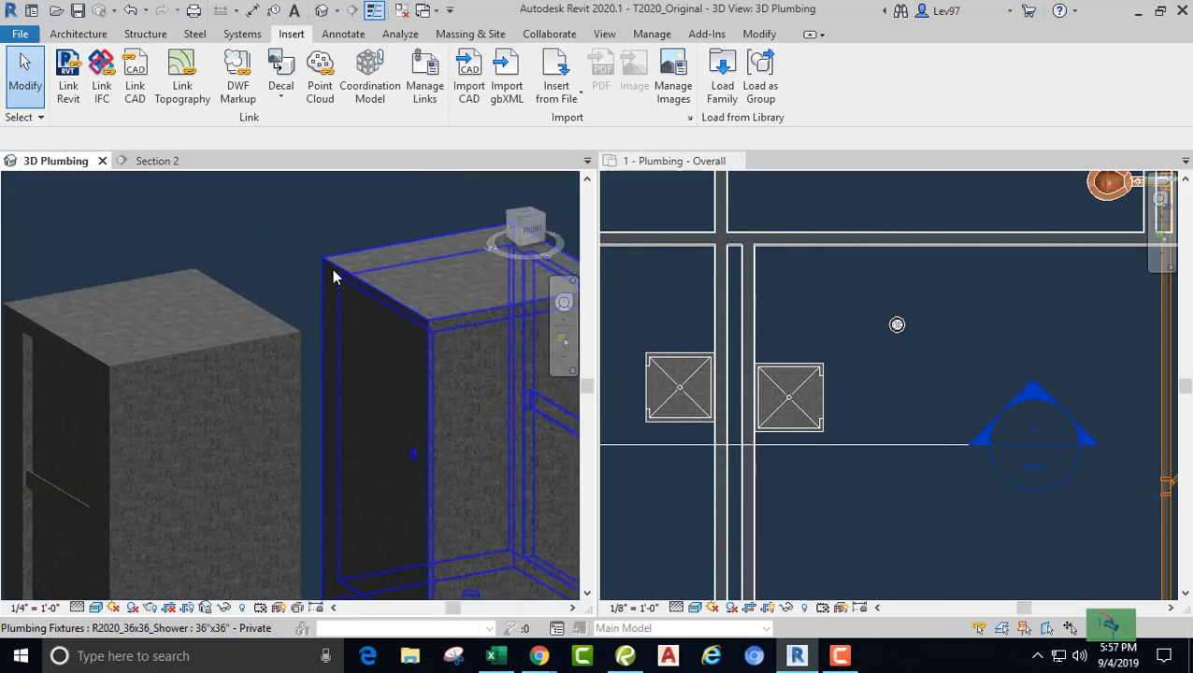
scroll(310, 284, "down", 2)
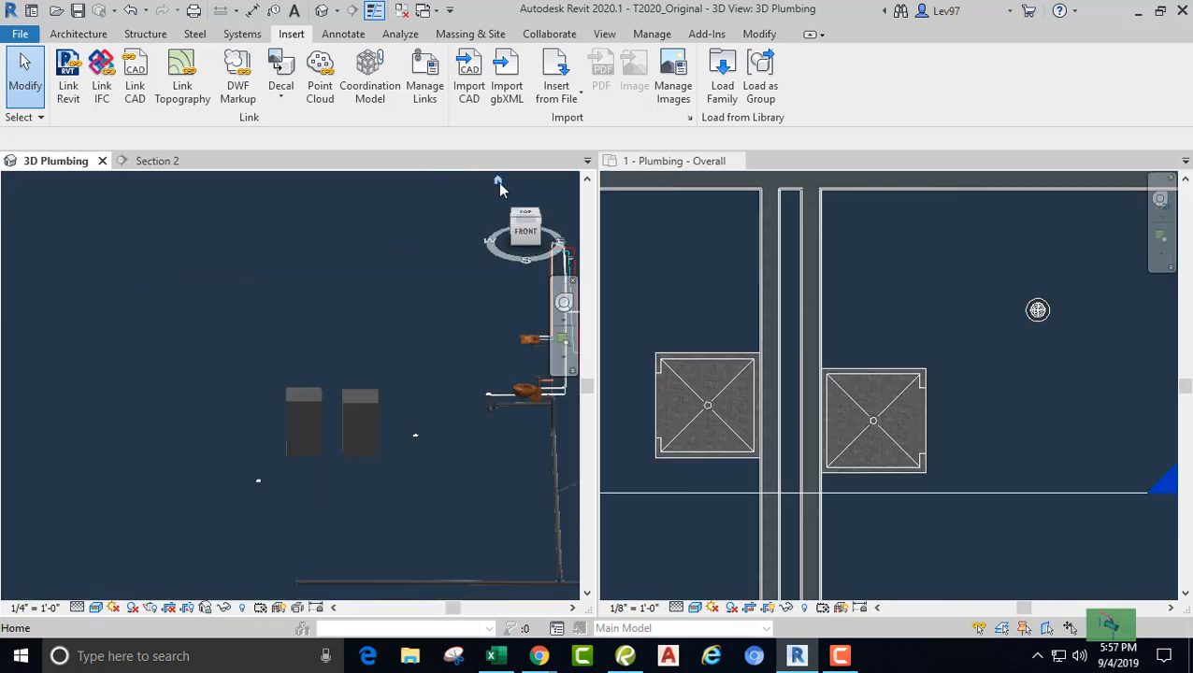
left_click(497, 182)
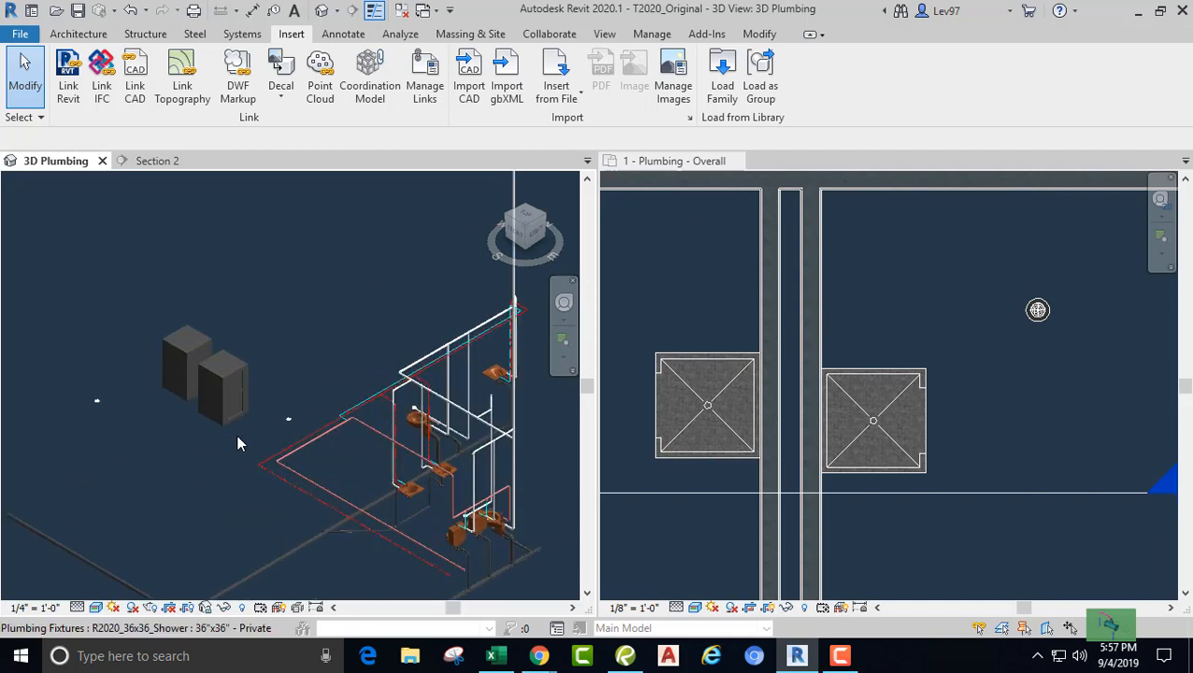
key("v")
key("v")
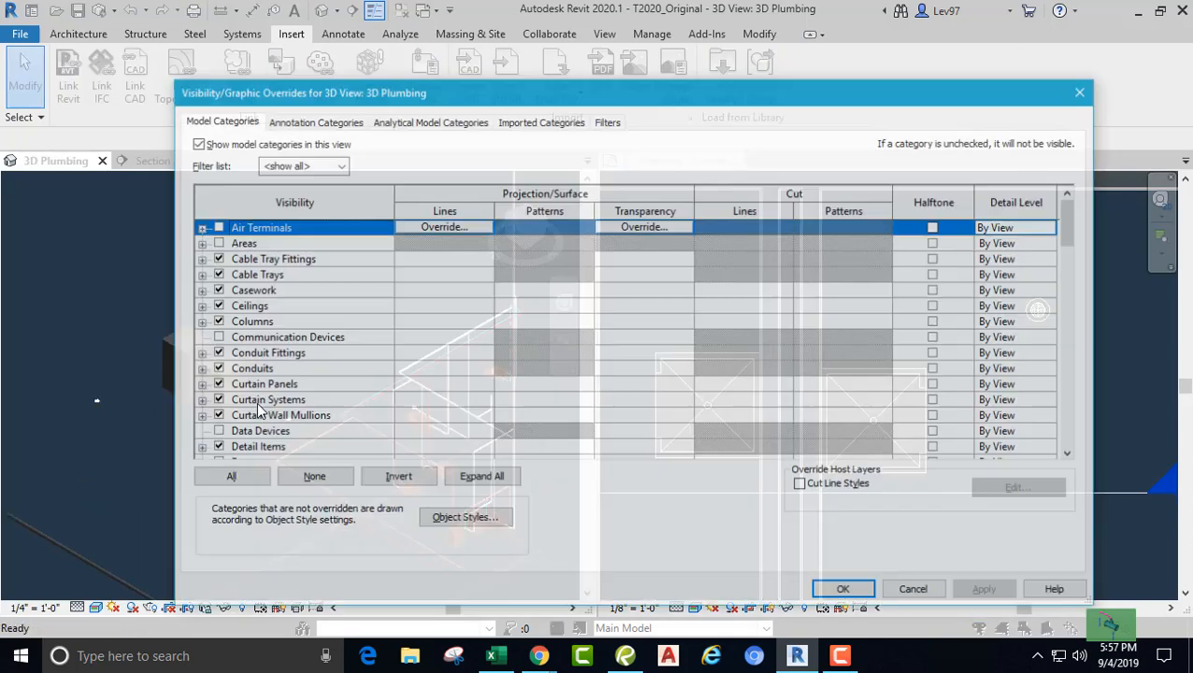
left_click(265, 435)
scroll(265, 435, "down", 13)
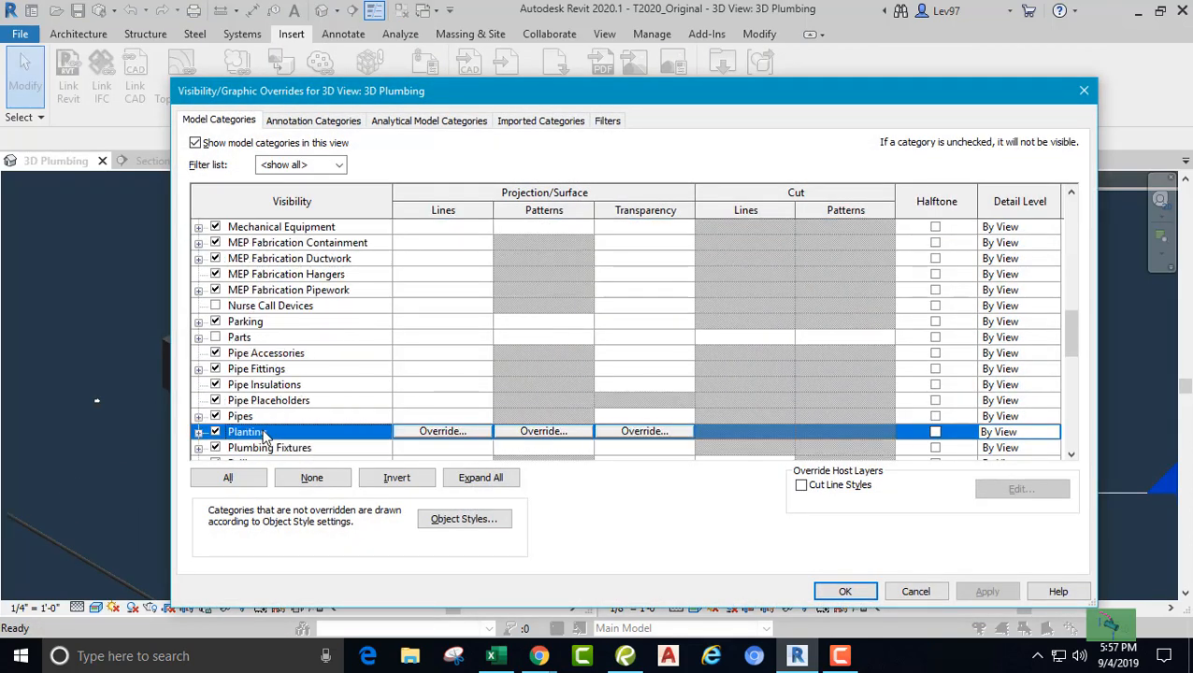
left_click(215, 448)
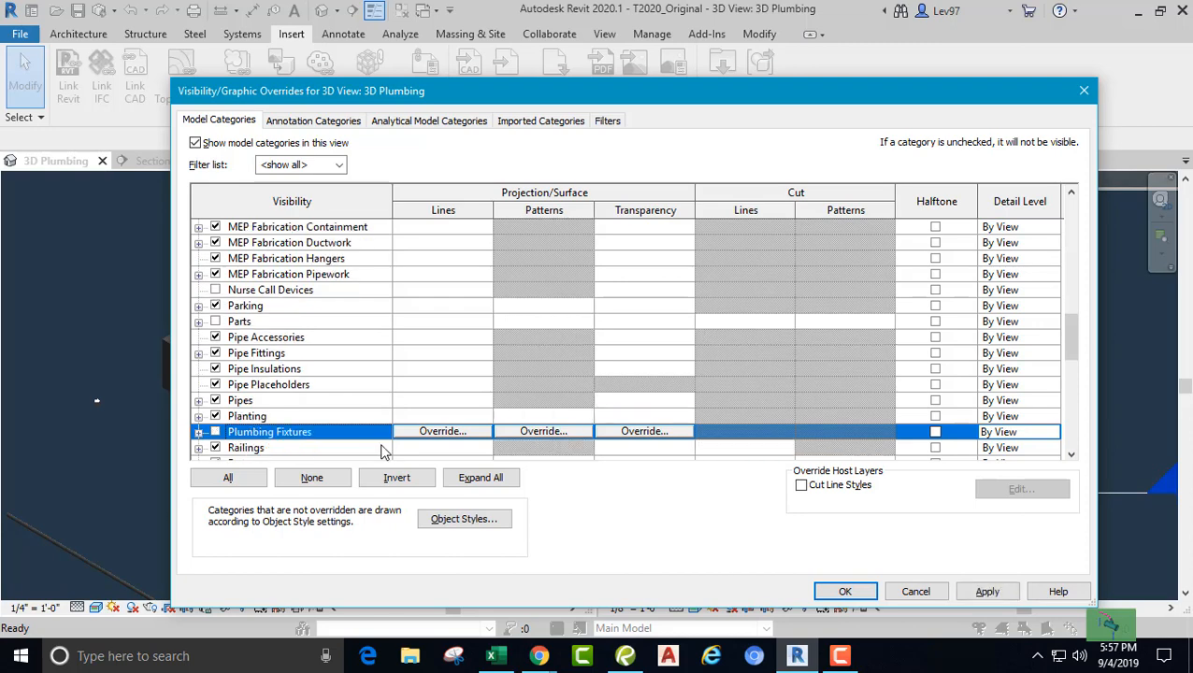
left_click(842, 592)
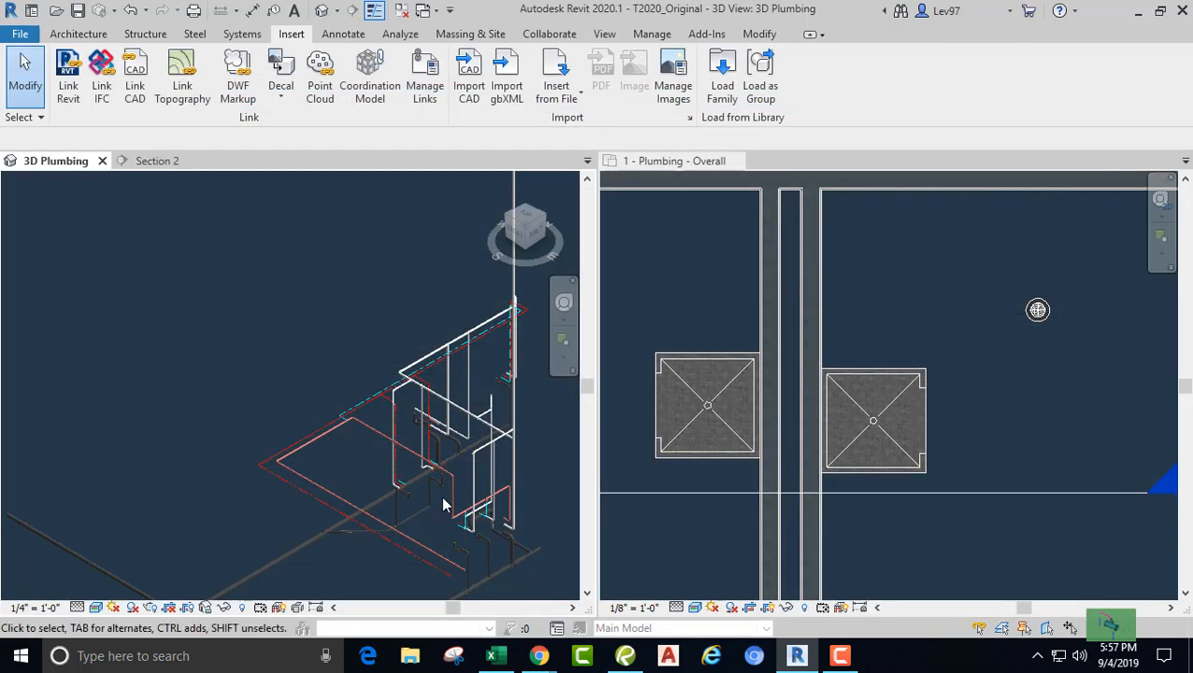
middle_click_drag(313, 331, 318, 301)
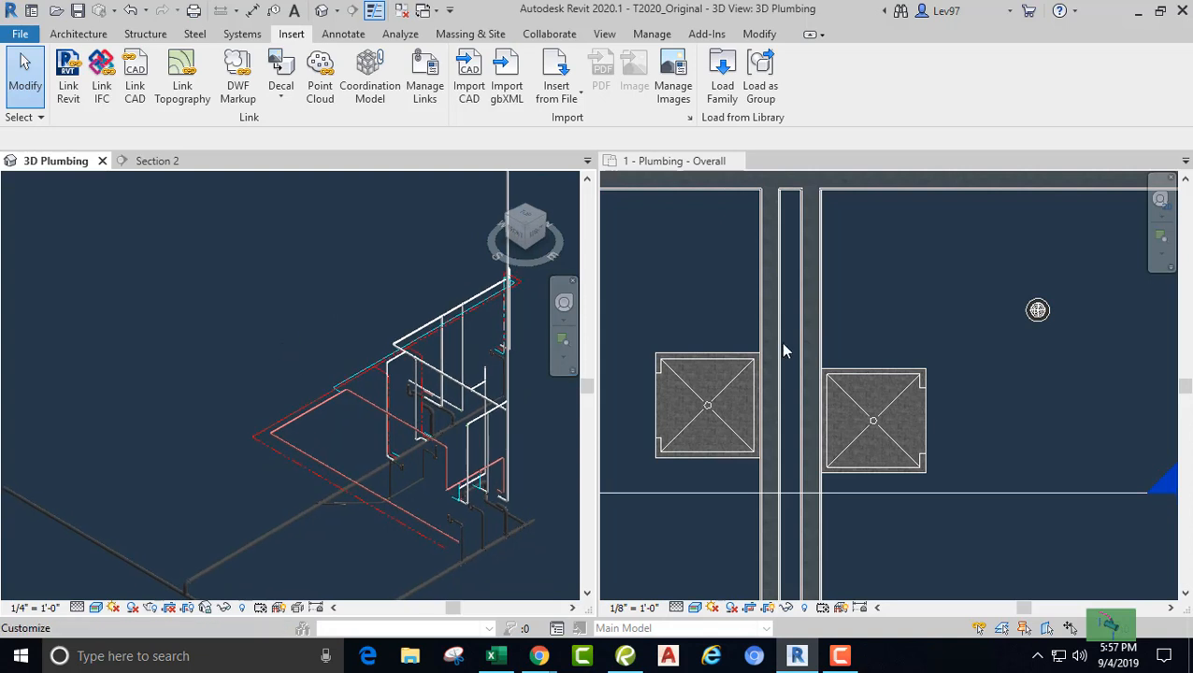
Step: Try aligning the east shower's horizontal centre reference with the west shower's in the plumbing plan, and undo the alignment
left_click(703, 272)
scroll(692, 337, "up", 4)
middle_click_drag(713, 329, 775, 281)
scroll(742, 282, "down", 3)
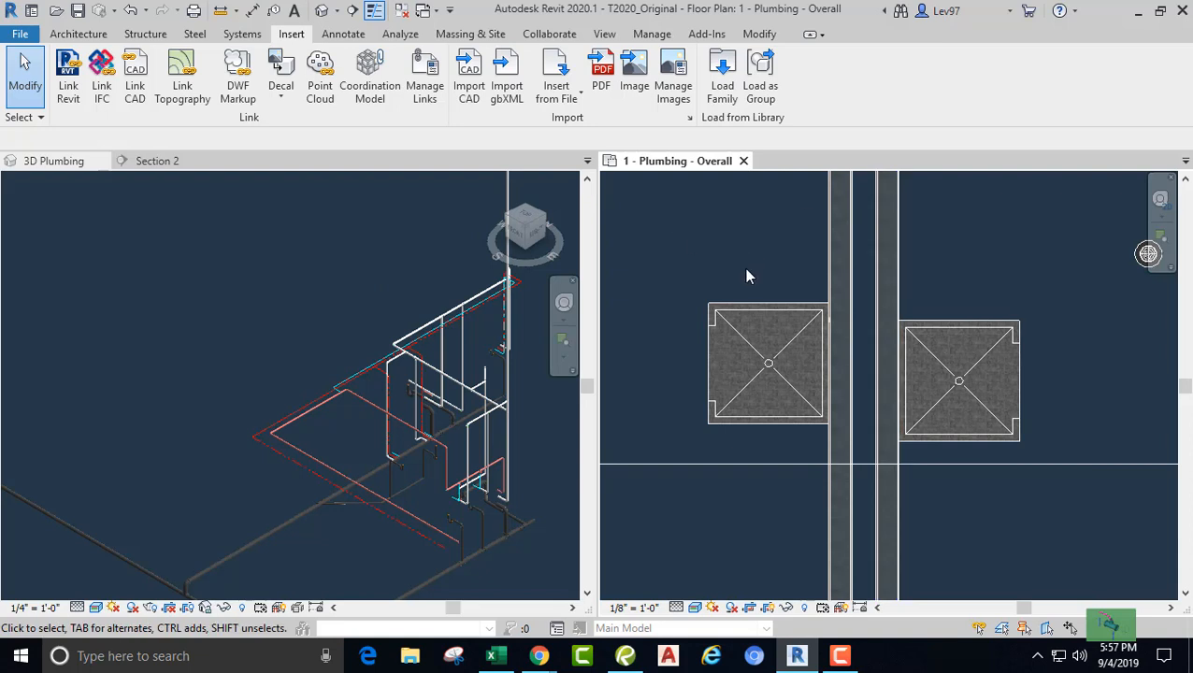
left_click(757, 36)
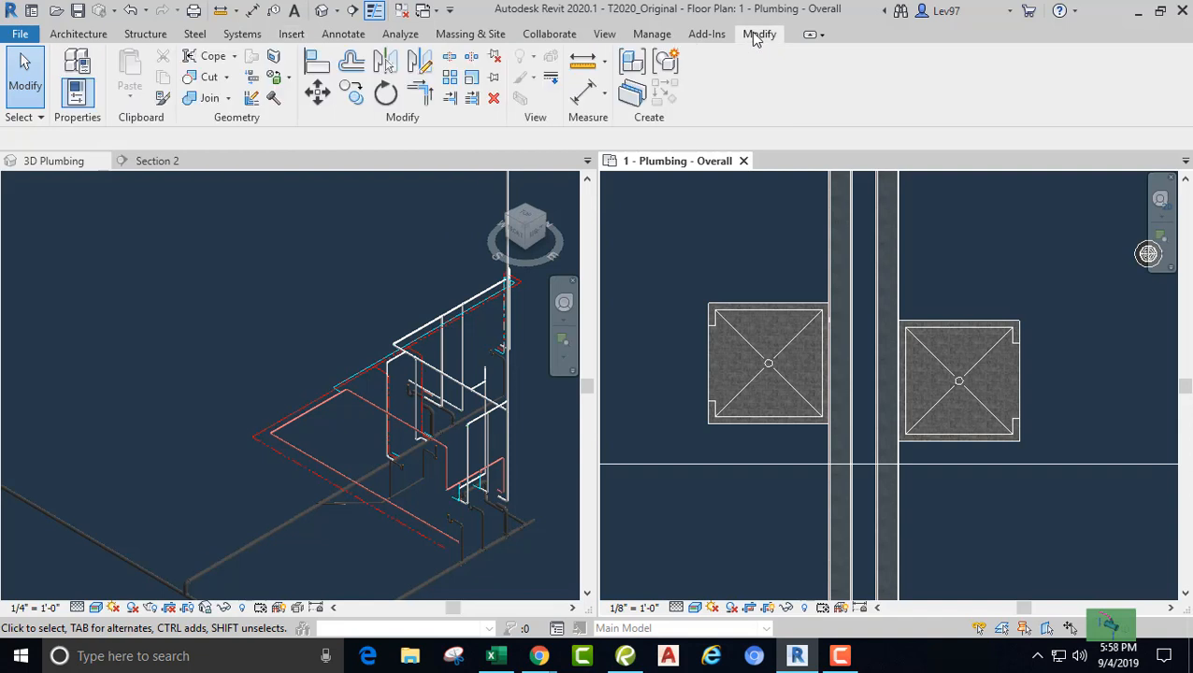
left_click(318, 63)
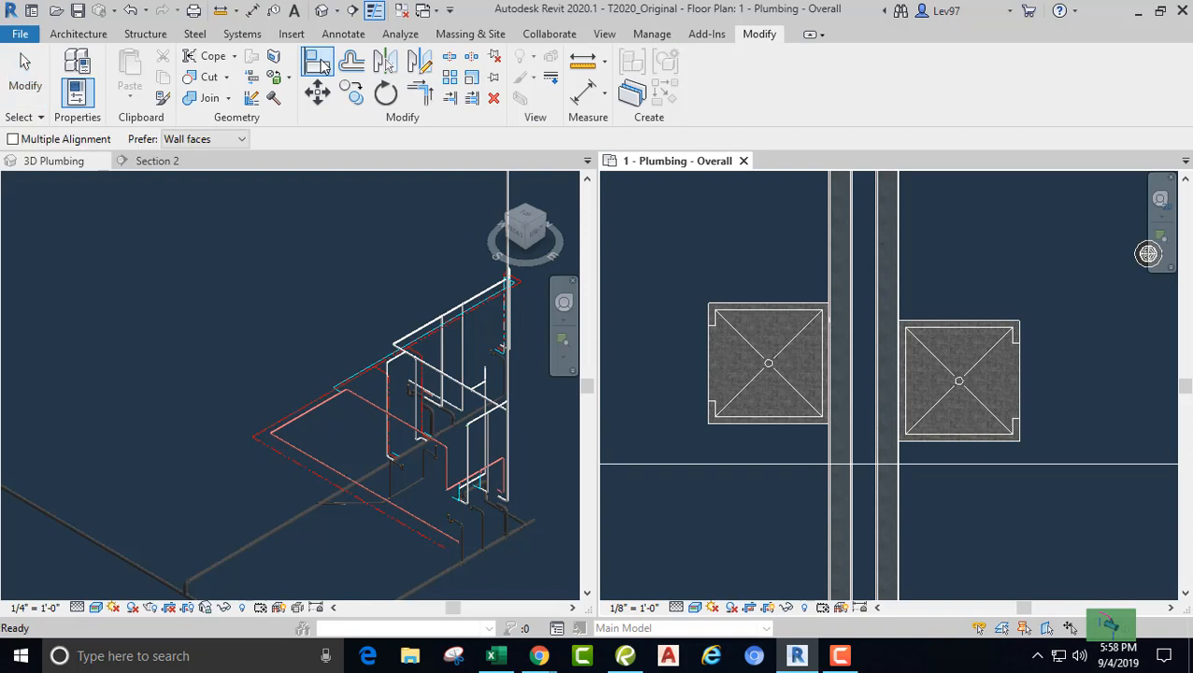
left_click(736, 366)
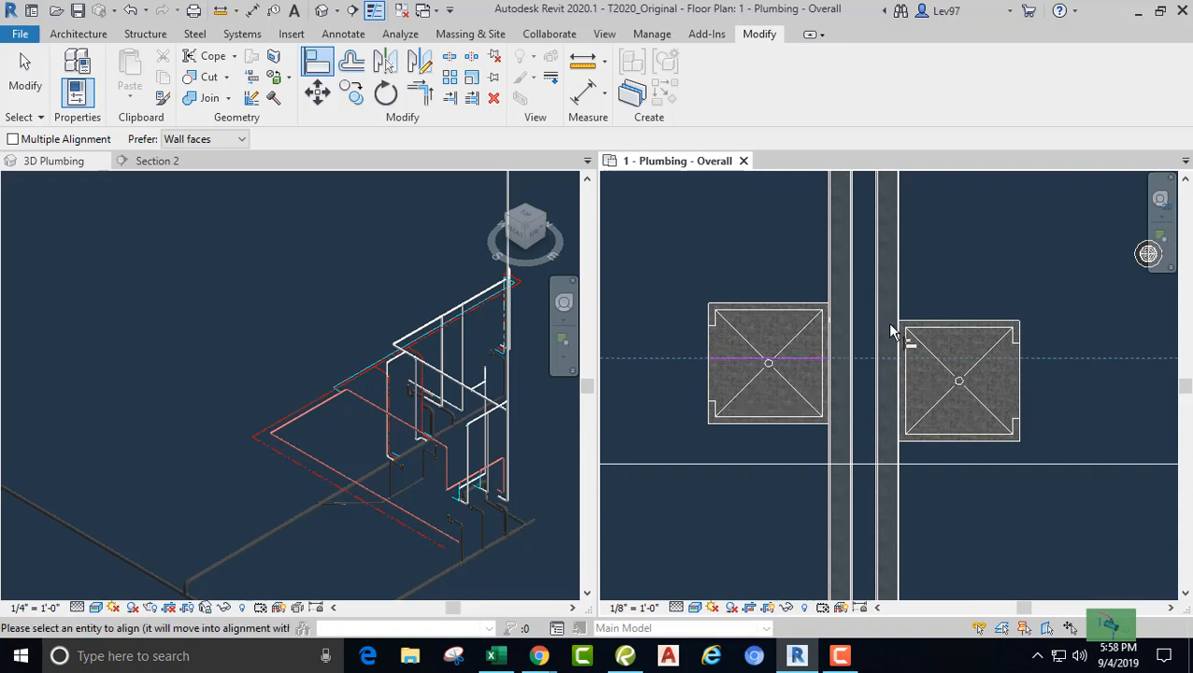
left_click(935, 382)
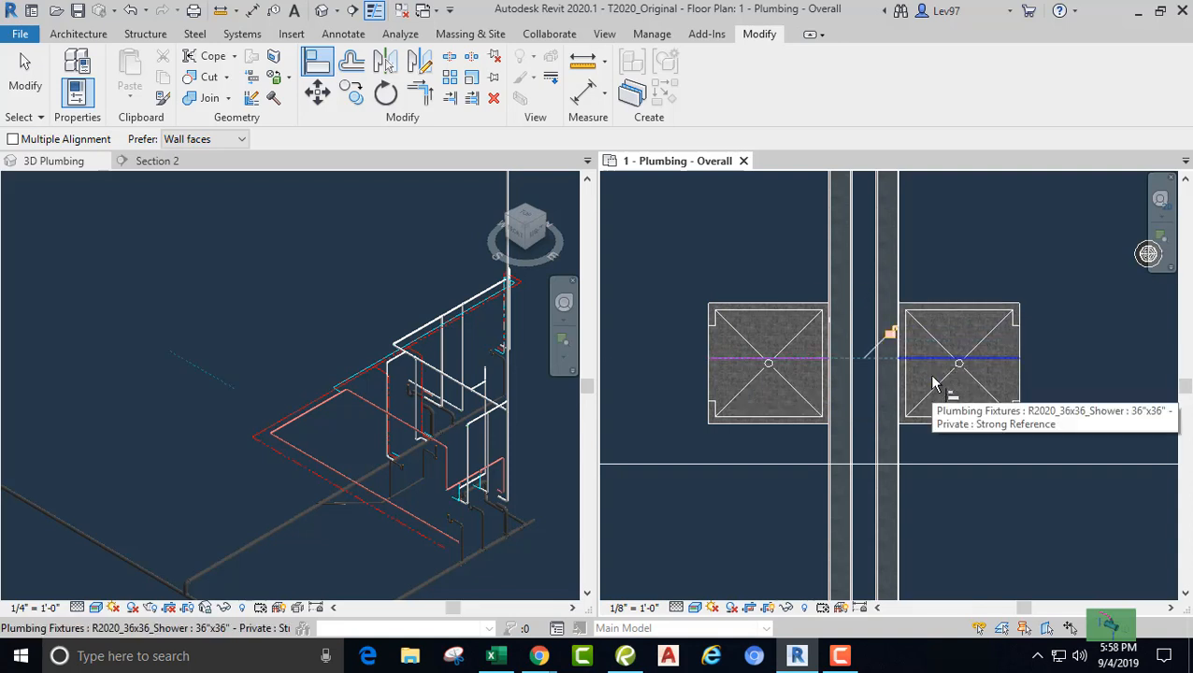
key("Escape")
key("Escape")
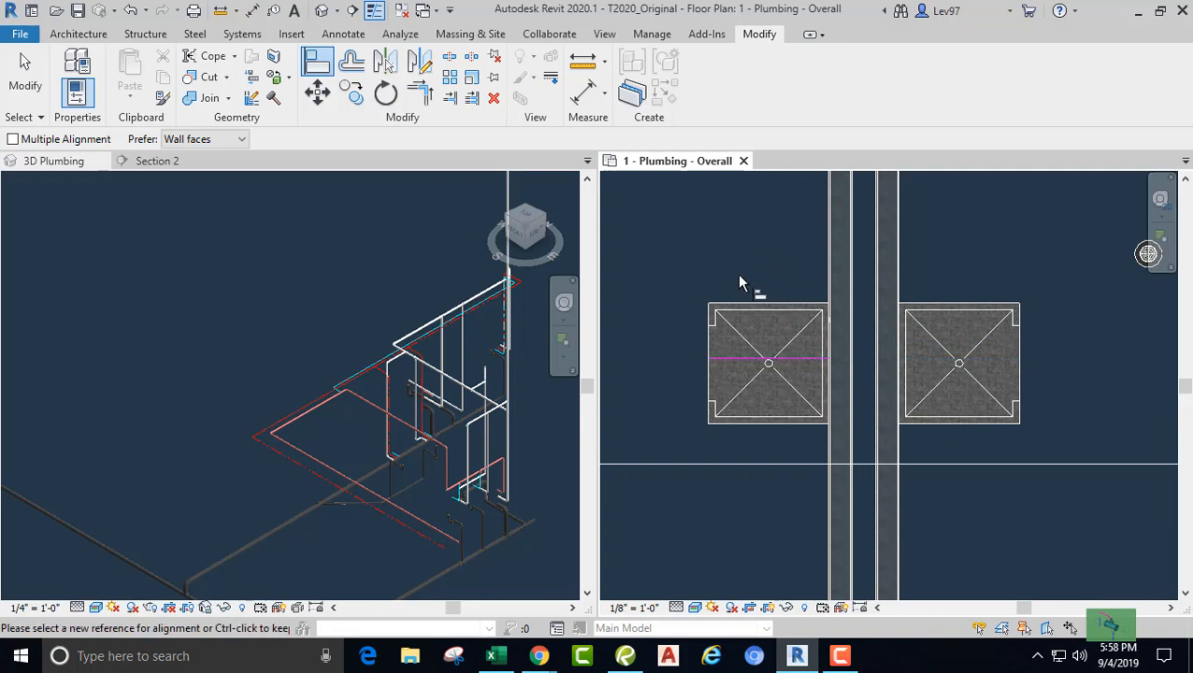
middle_click_drag(755, 291, 697, 325)
middle_click_drag(703, 281, 767, 268)
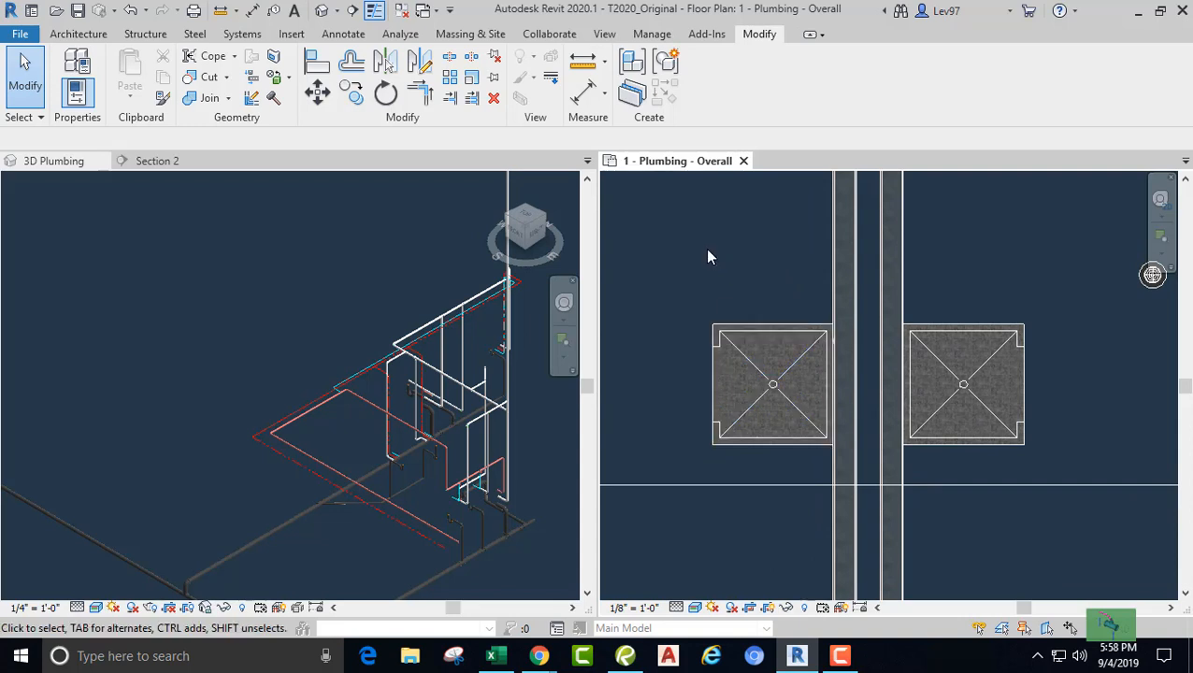
middle_click_drag(708, 256, 739, 260)
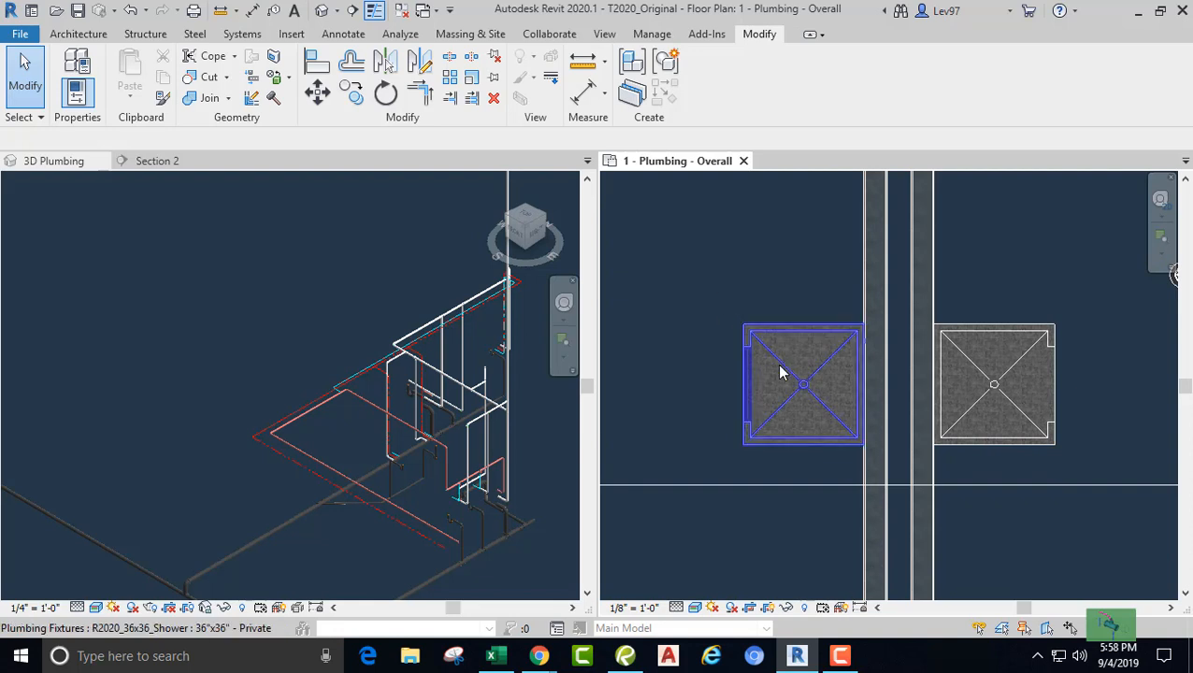
left_click(130, 16)
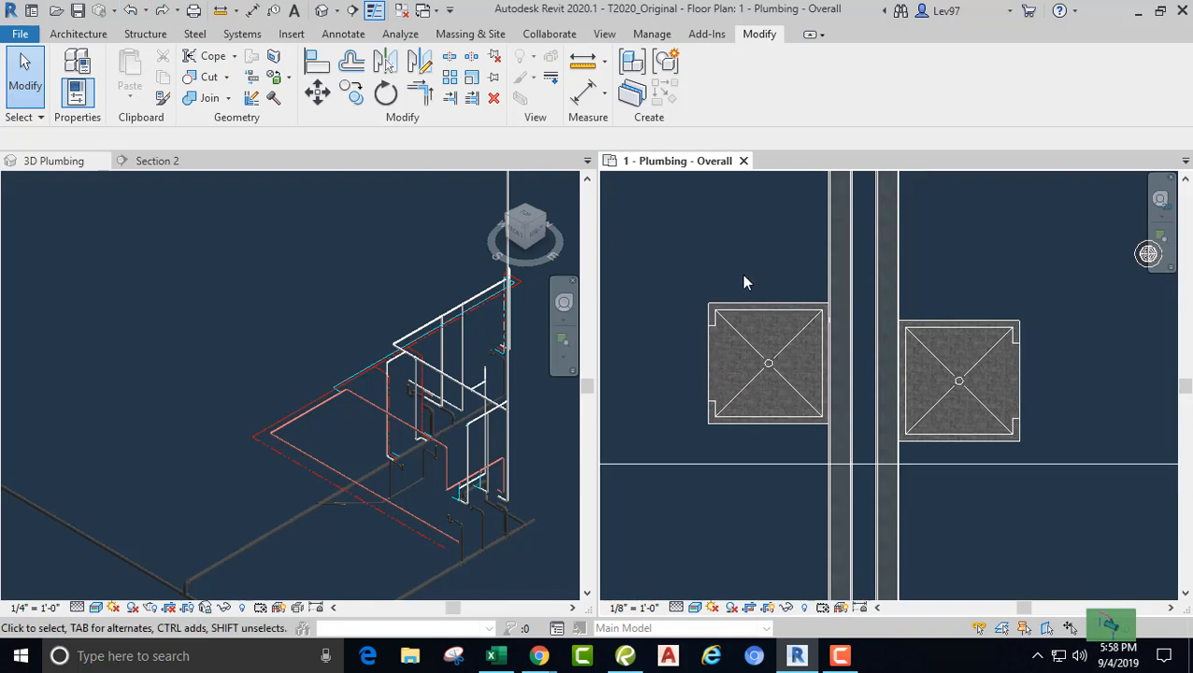
Step: Align the east shower to the west shower in plan, using the west shower's horizontal centre reference as the target
middle_click_drag(744, 281, 805, 312)
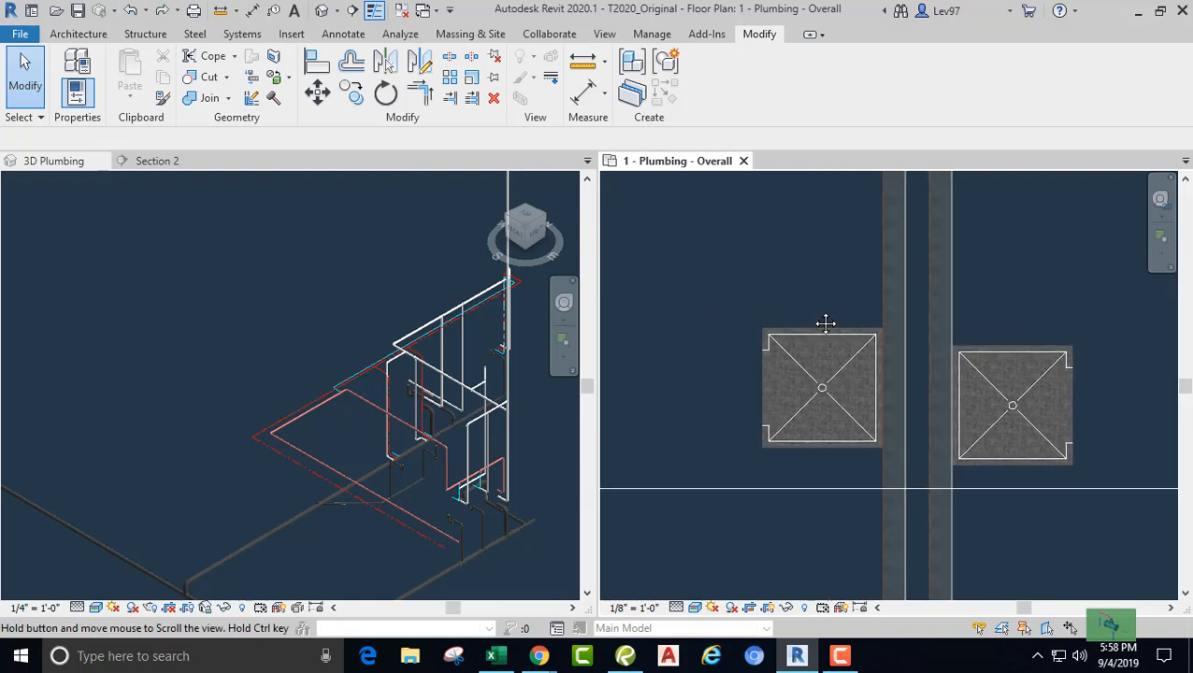
left_click(318, 70)
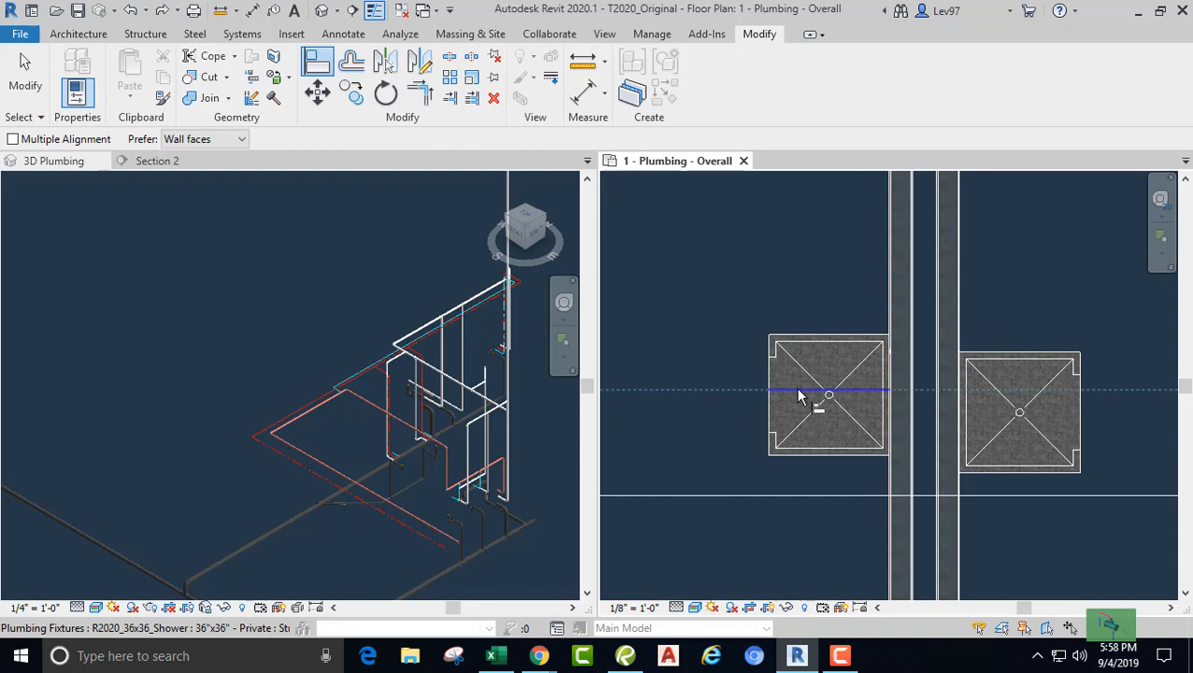
left_click(795, 390)
left_click(996, 409)
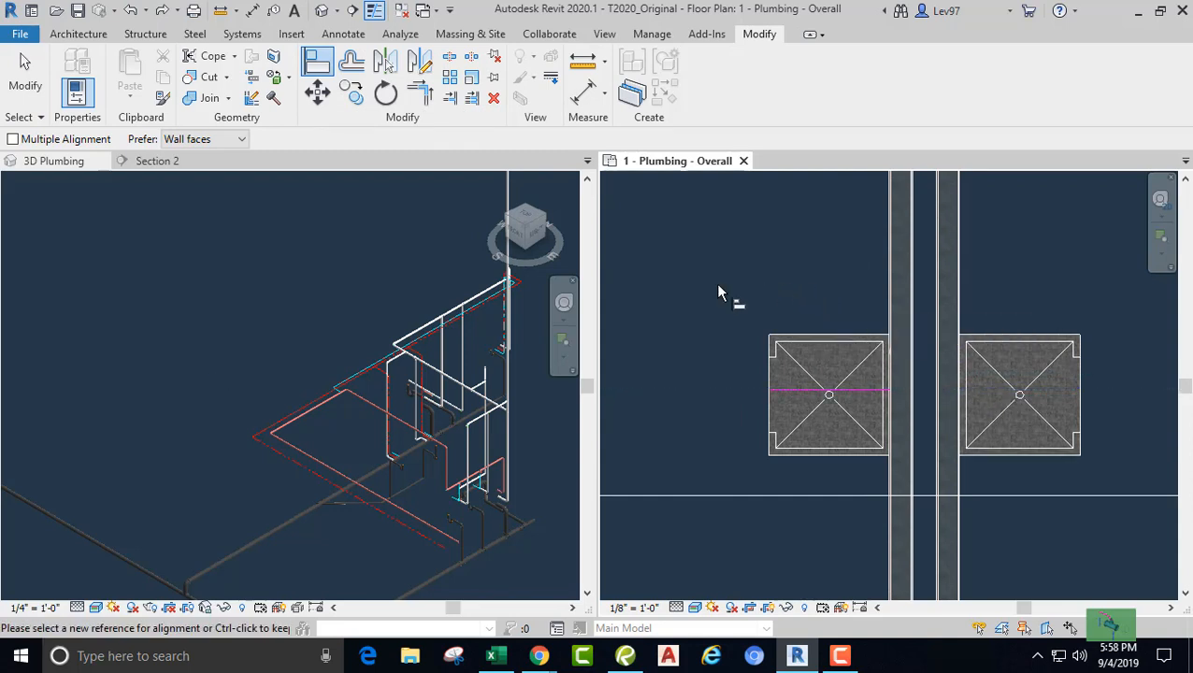
scroll(718, 292, "down", 3)
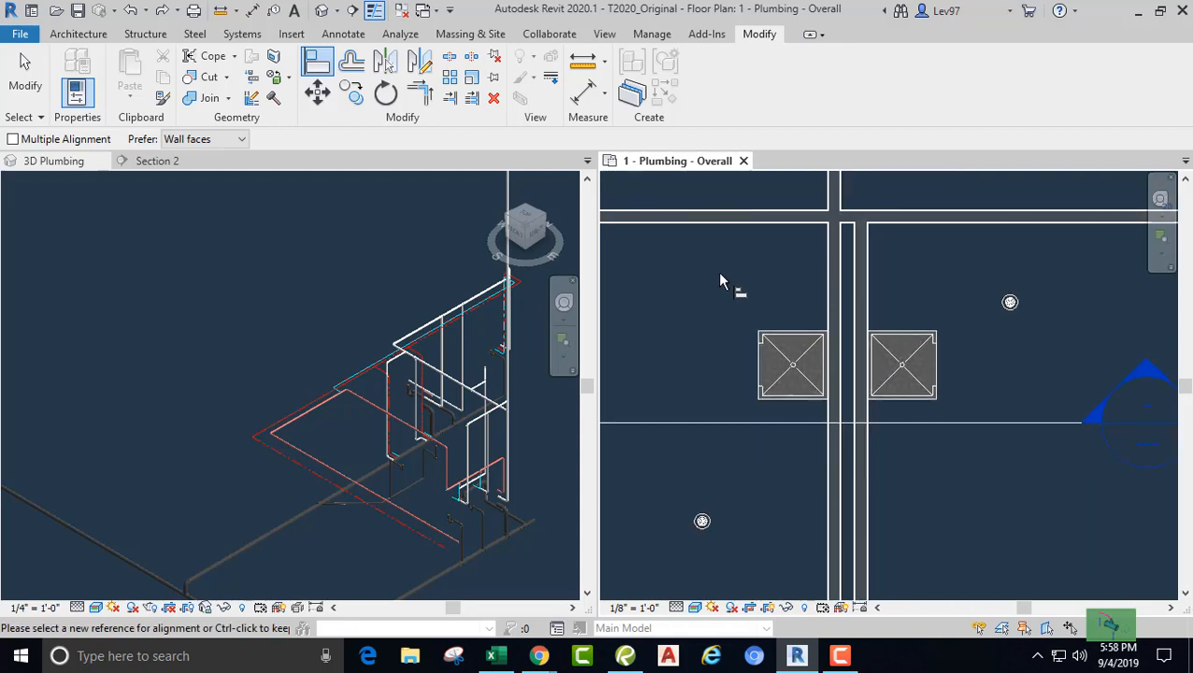
Step: Examine the existing water, vent and drain piping up close and from another angle in the 3D Plumbing view
left_click(325, 304)
scroll(273, 272, "up", 4)
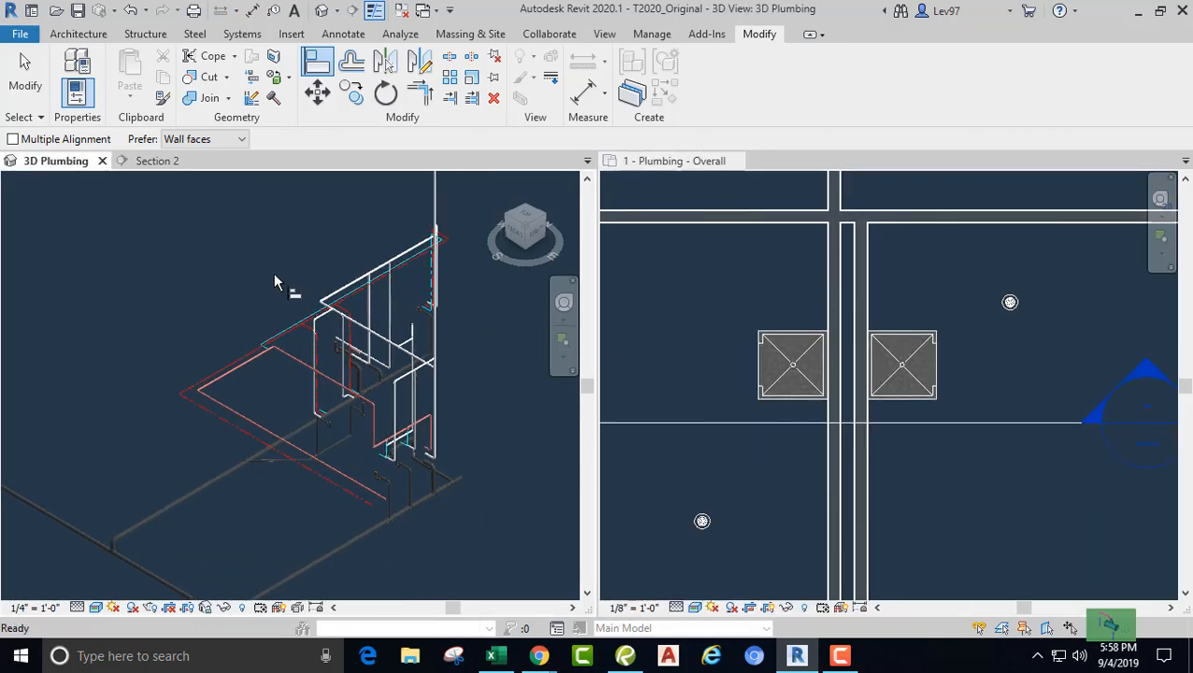
scroll(389, 414, "up", 1)
middle_click_drag(391, 416, 405, 367, "shift")
scroll(302, 393, "up", 6)
scroll(338, 397, "down", 4)
scroll(421, 379, "down", 5)
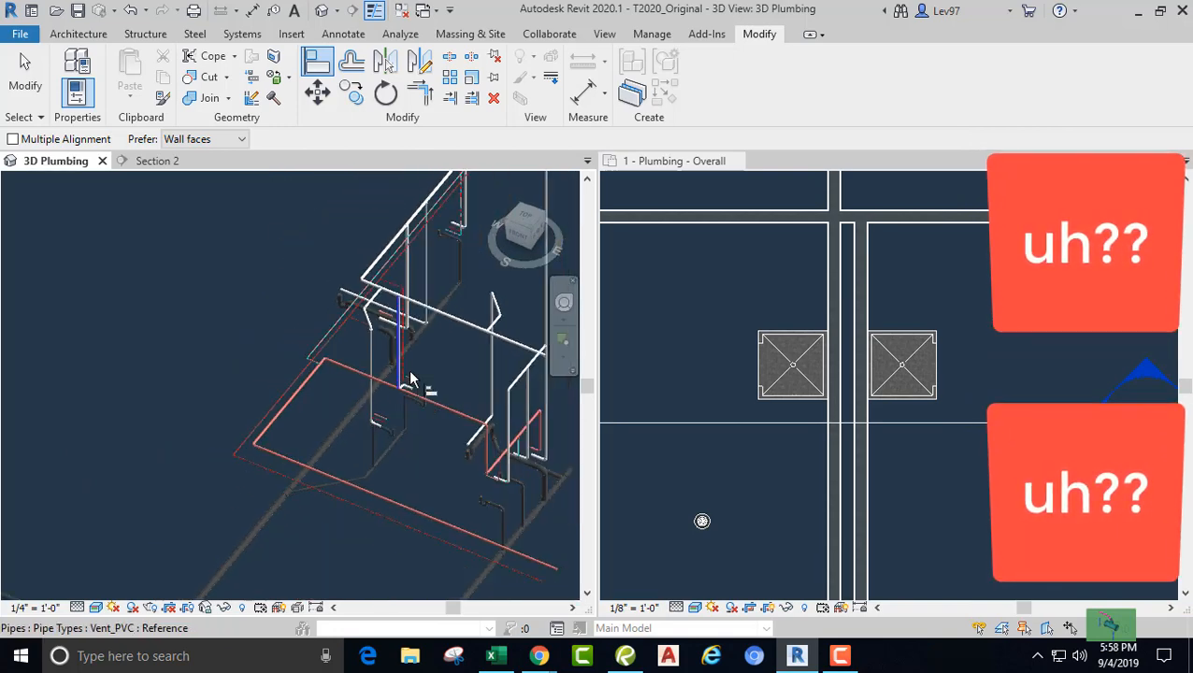
Step: Examine the drain traps, vent risers and water piping in the 3D Plumbing view from several angles, including a 2" drain fitting
left_click(685, 338)
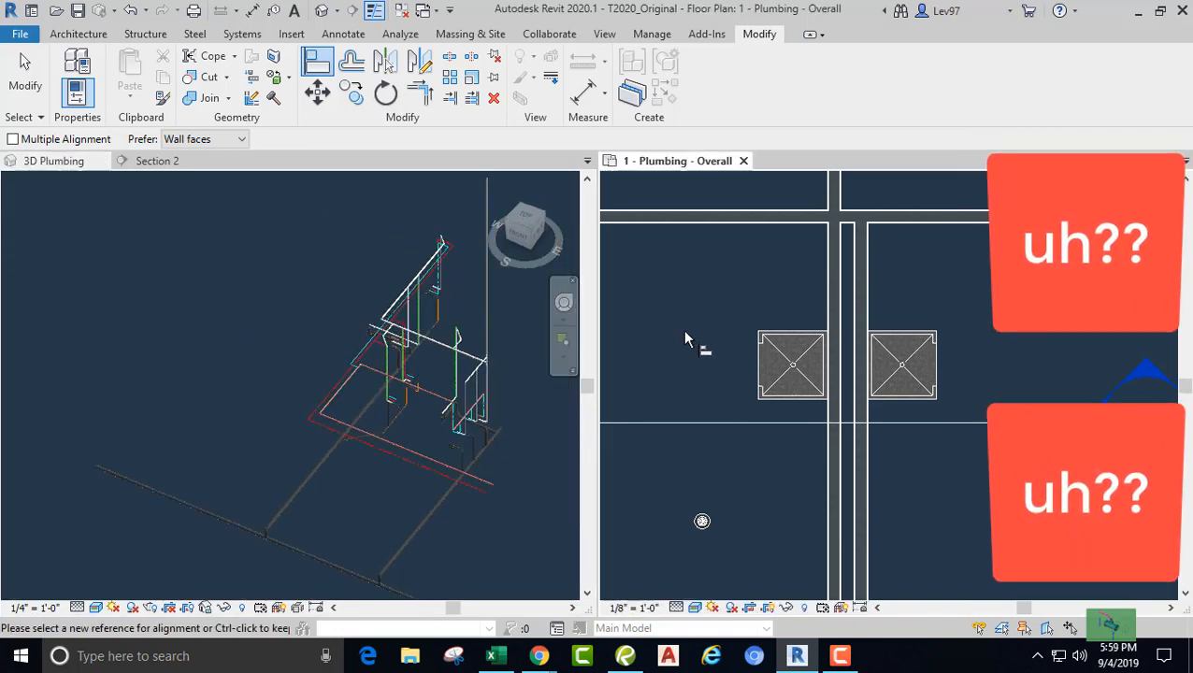
key("Escape")
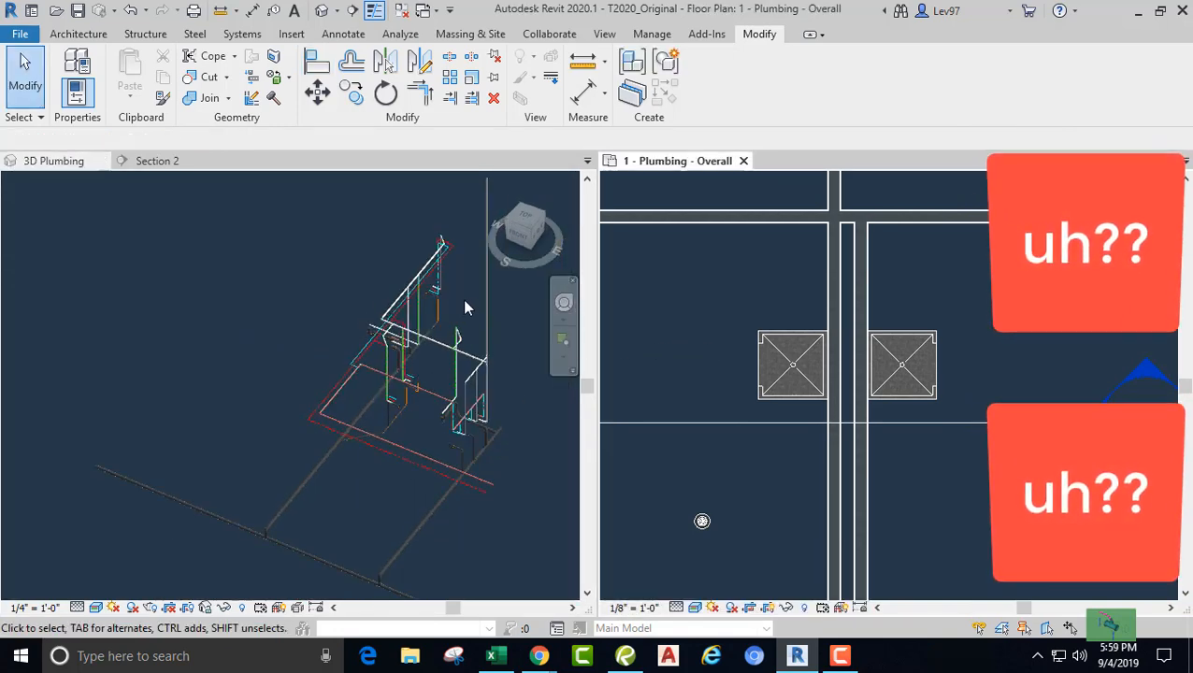
left_click(464, 313)
middle_click_drag(447, 388, 373, 388)
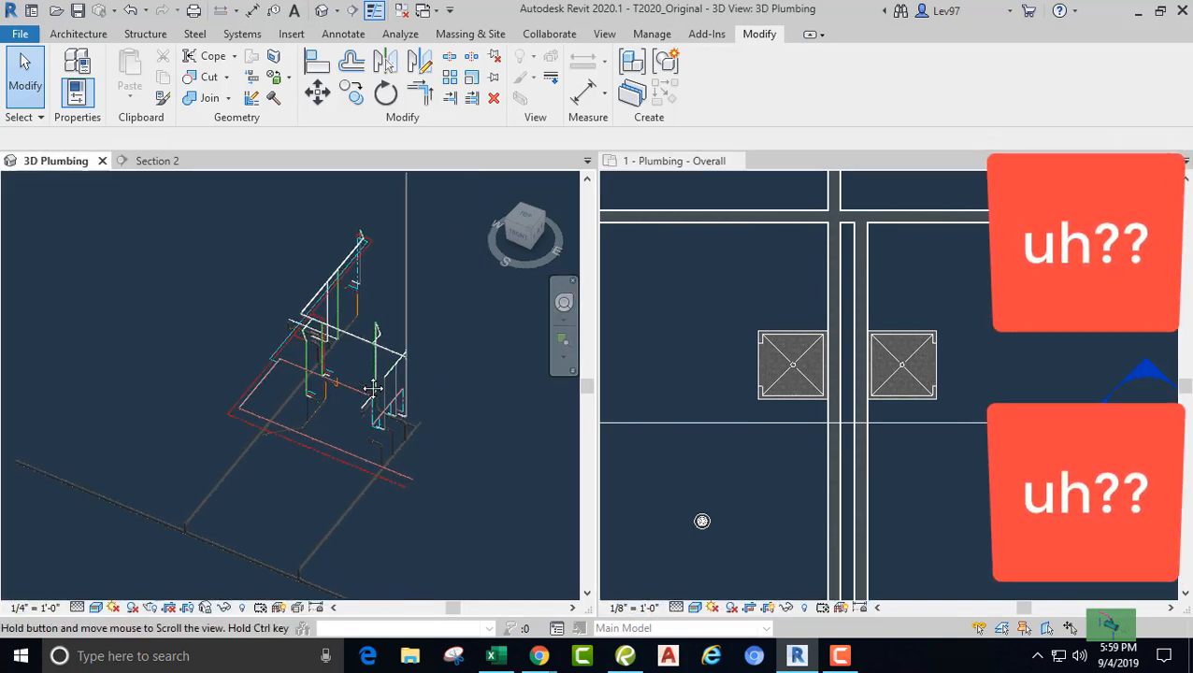
scroll(372, 393, "up", 6)
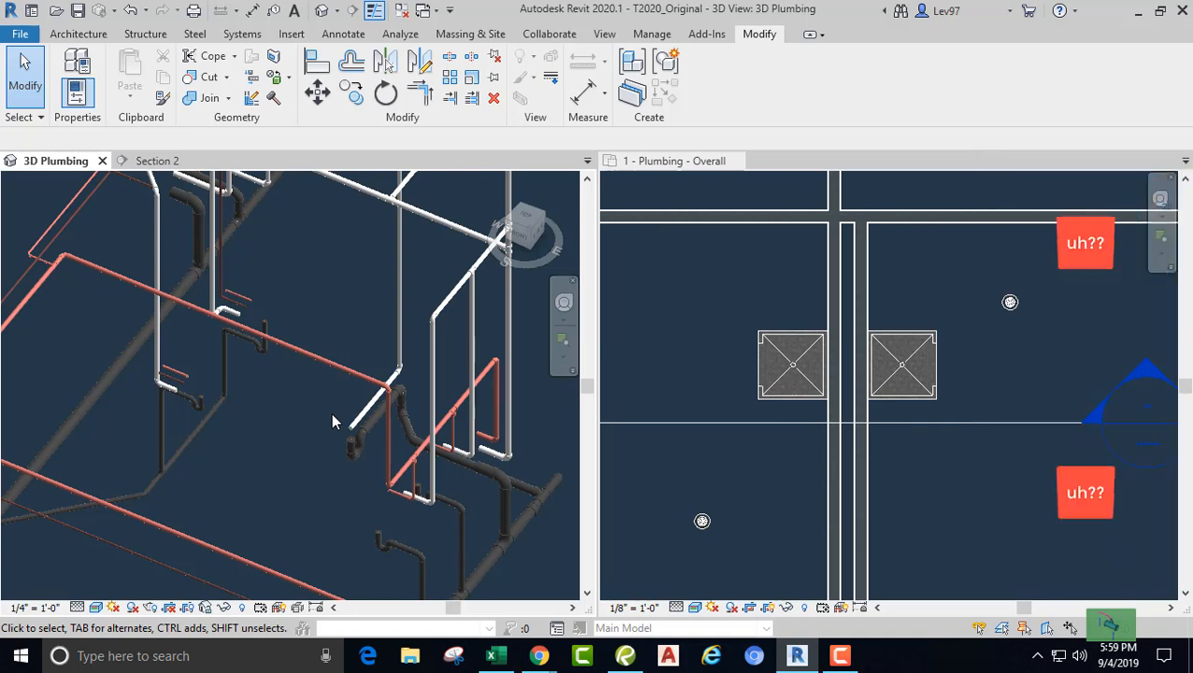
scroll(331, 414, "down", 3)
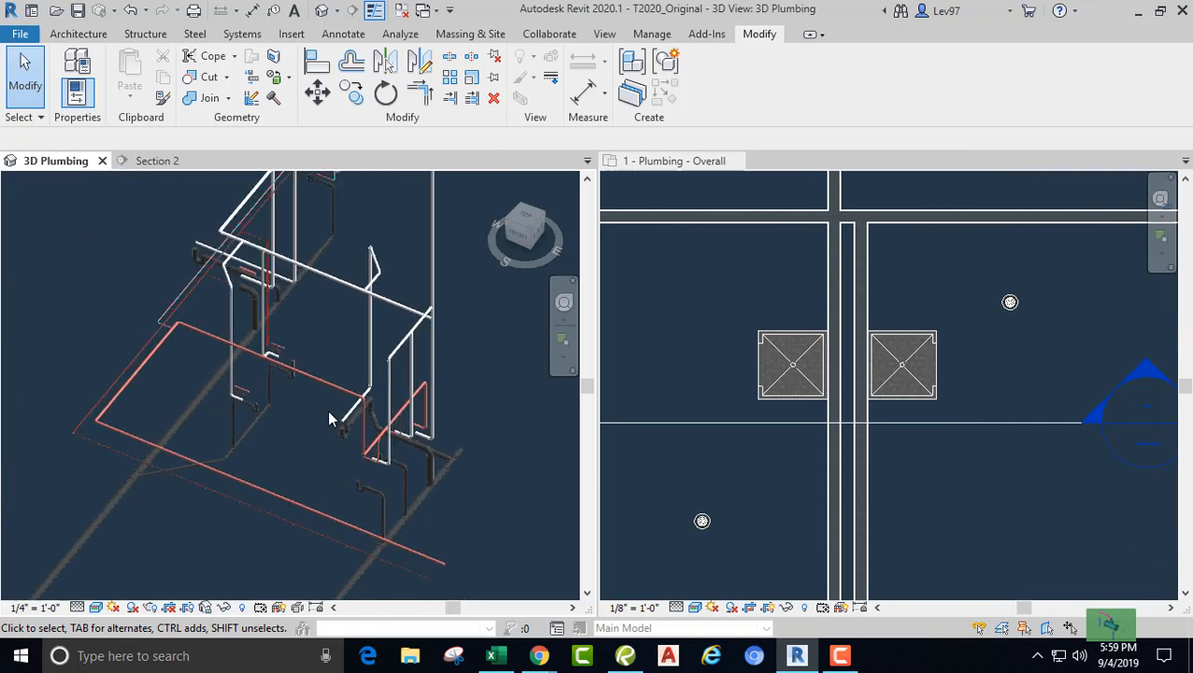
middle_click_drag(317, 427, 307, 402, "shift")
scroll(360, 457, "up", 5)
scroll(306, 402, "down", 2)
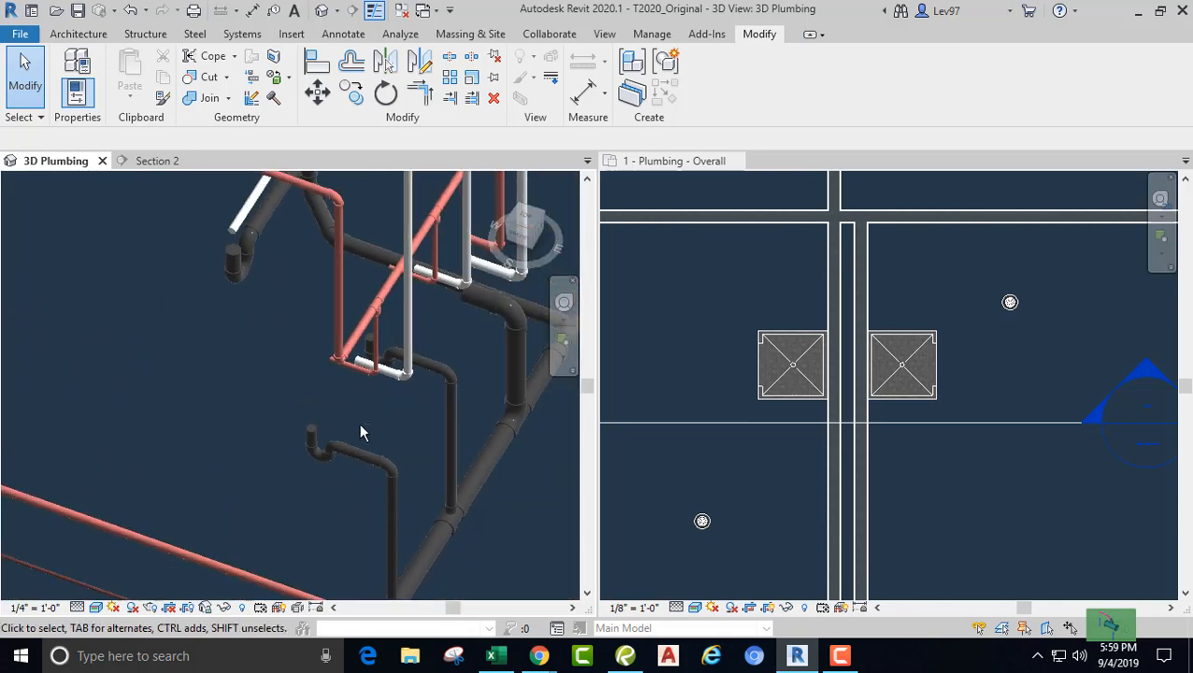
middle_click_drag(362, 431, 476, 398, "shift")
left_click(452, 427)
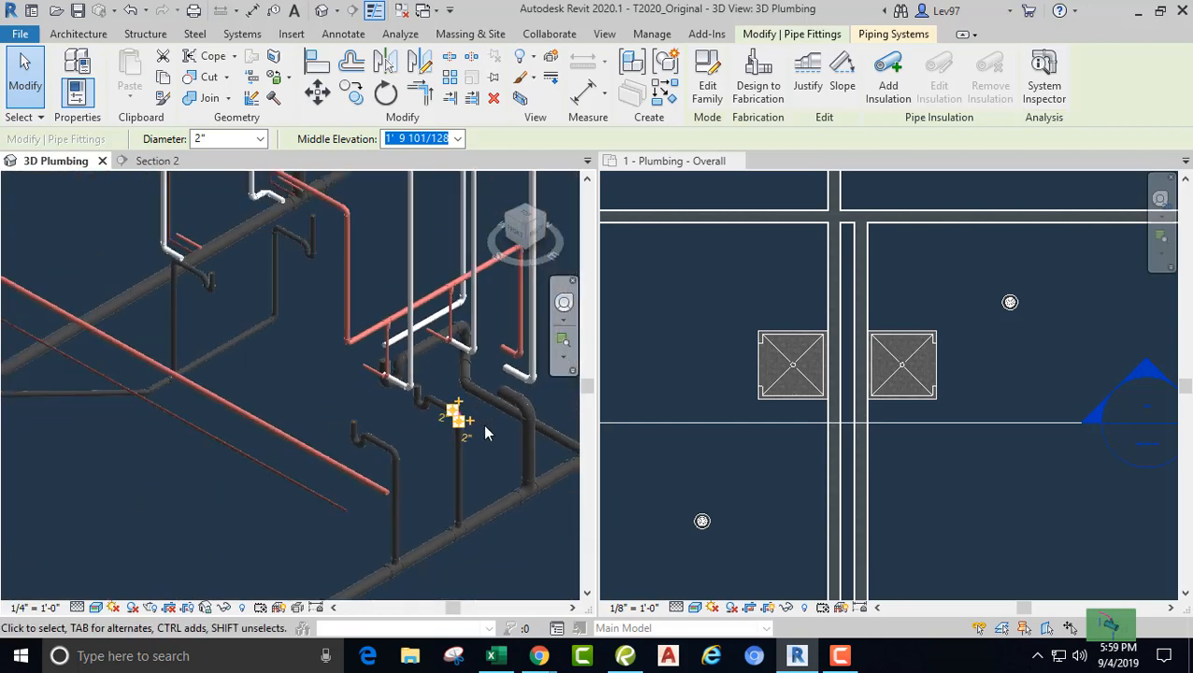
key("Escape")
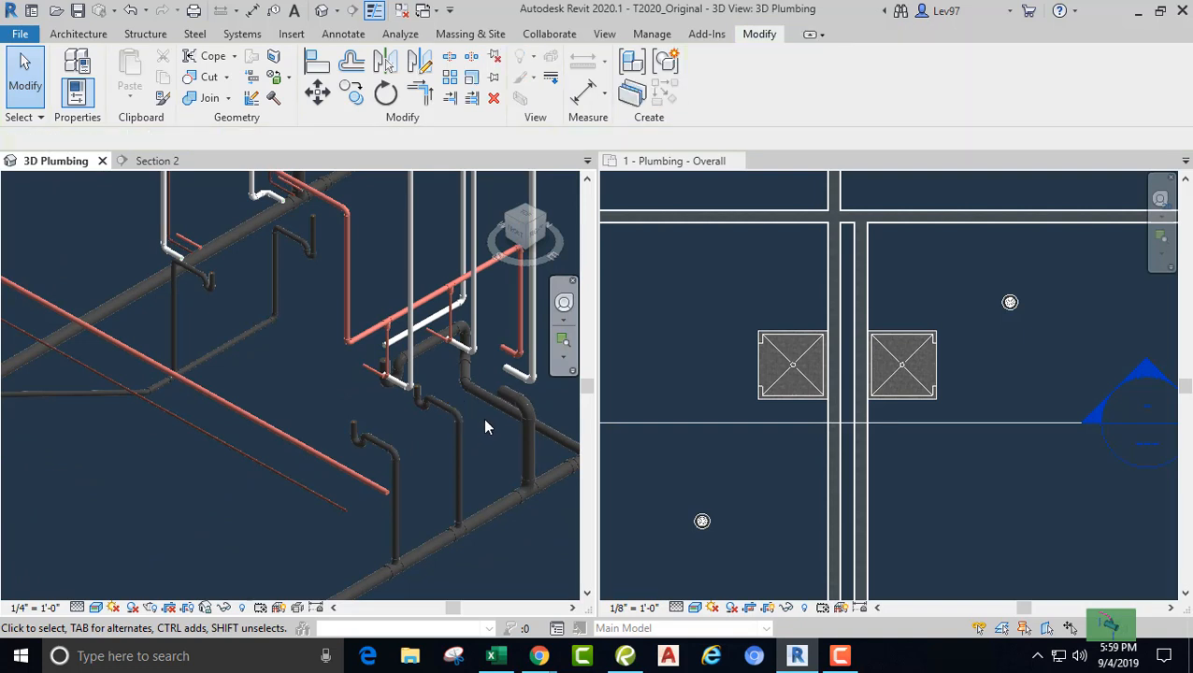
middle_click_drag(484, 427, 405, 447, "shift")
Step: Examine the plumbing plan around the two showers and the section line south of them
left_click(699, 356)
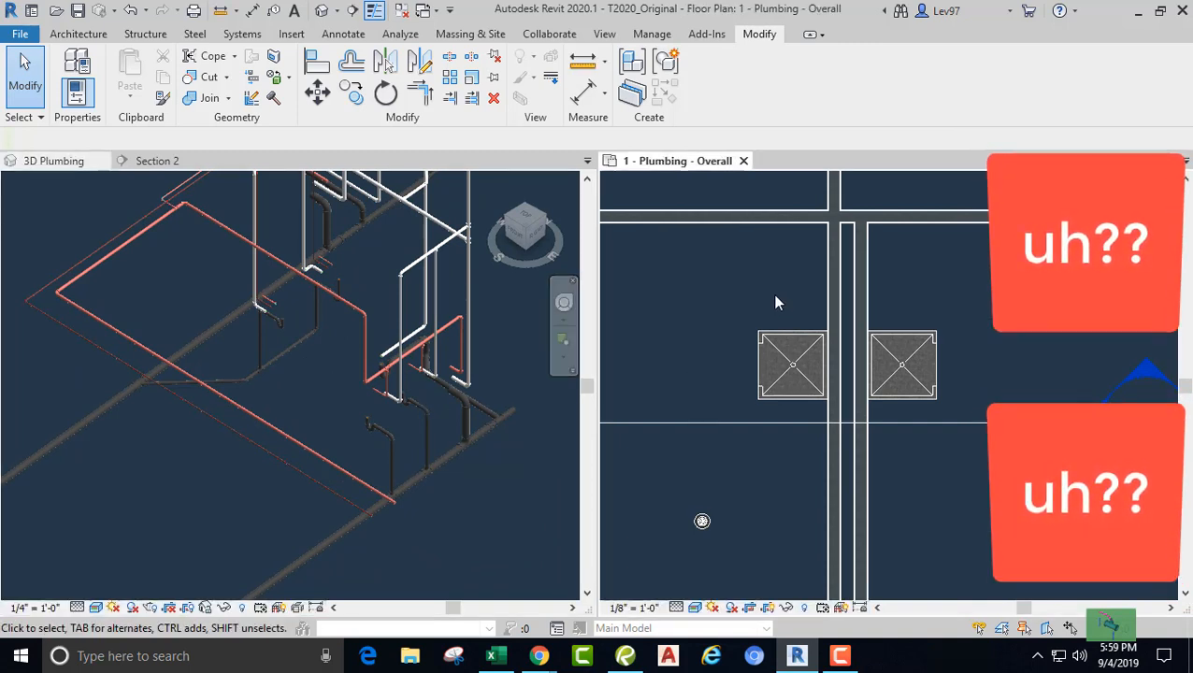
middle_click_drag(778, 302, 737, 343)
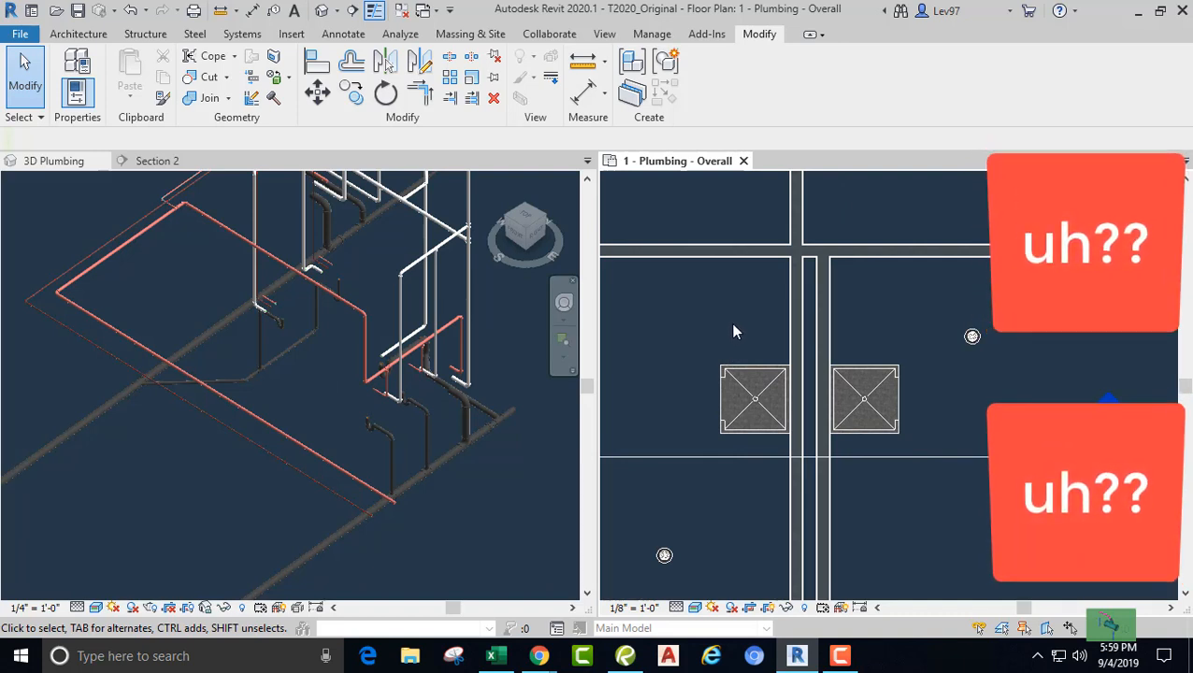
scroll(725, 320, "down", 4)
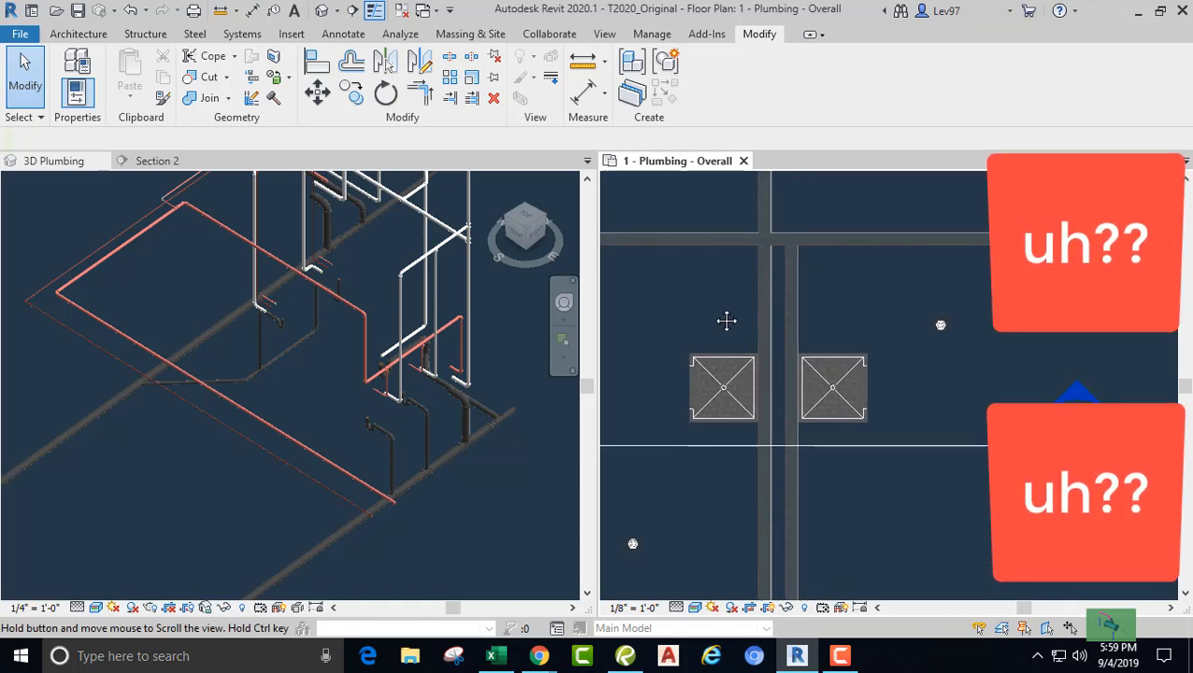
middle_click_drag(707, 325, 730, 347)
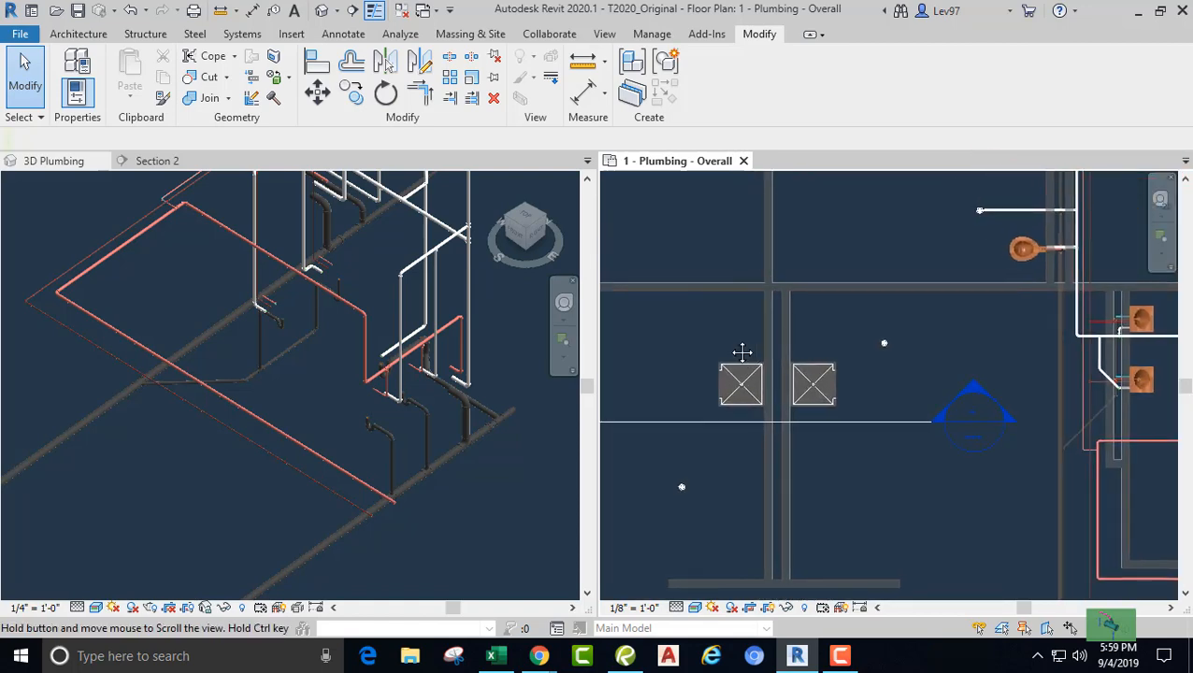
left_click(715, 423)
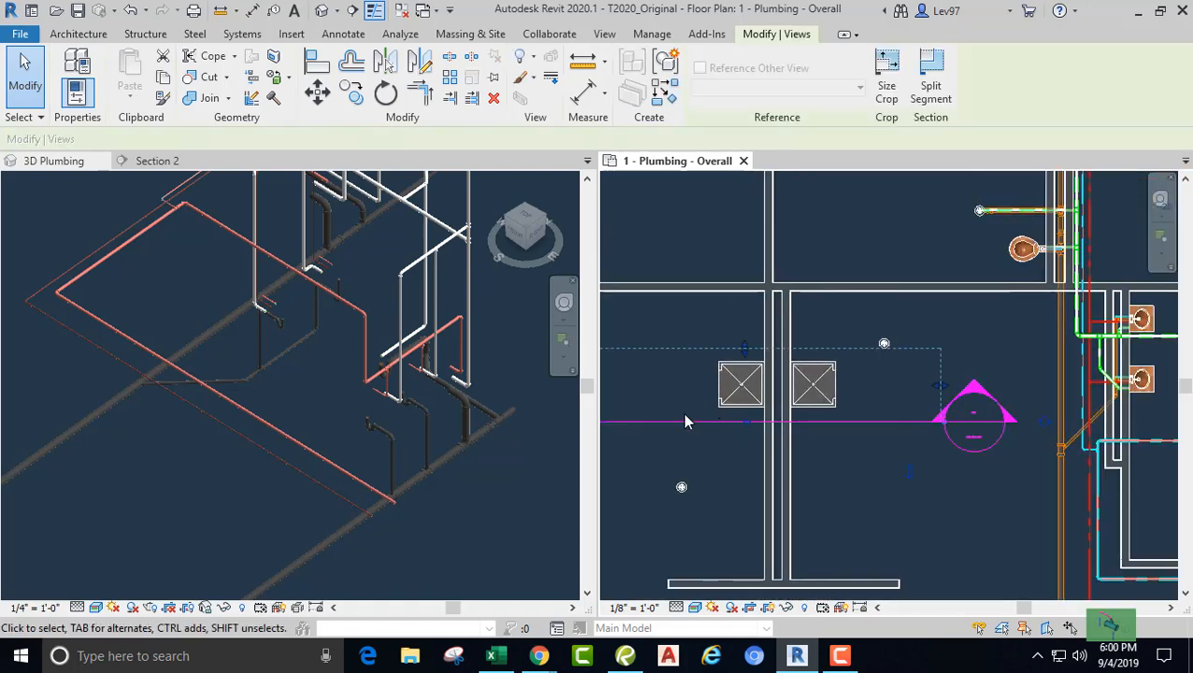
key("Escape")
middle_click_drag(736, 351, 774, 353)
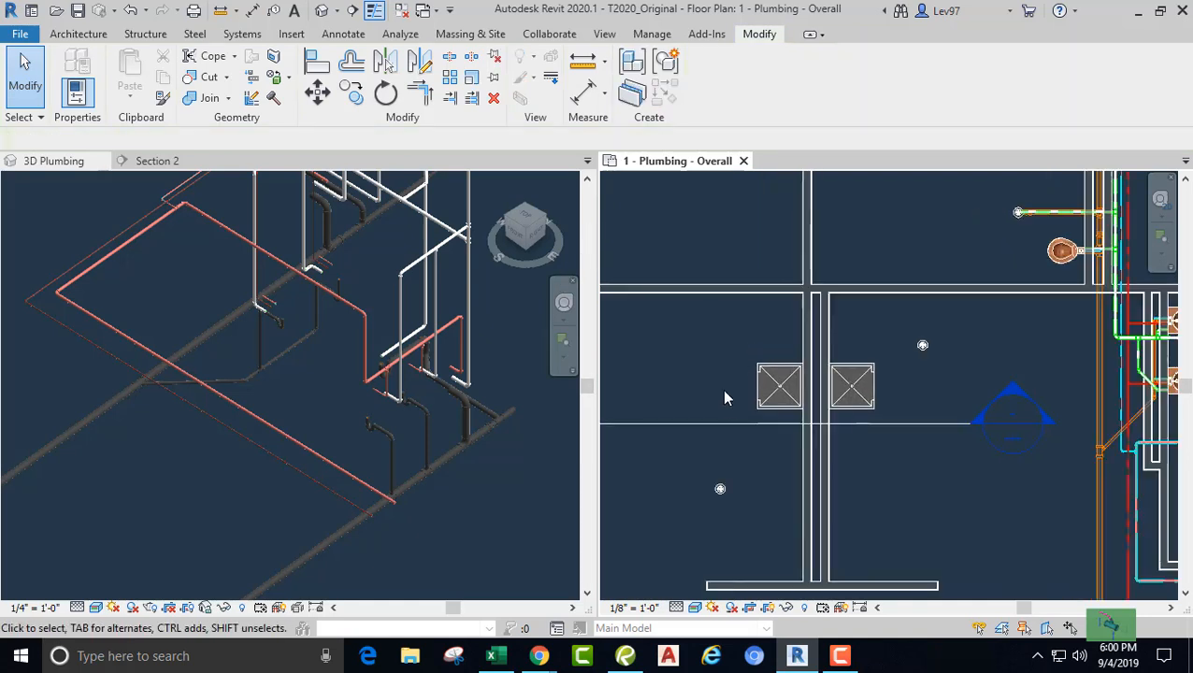
Step: Rotate the section line in plan by 90° about a point on the line just east of the showers
left_click(729, 426)
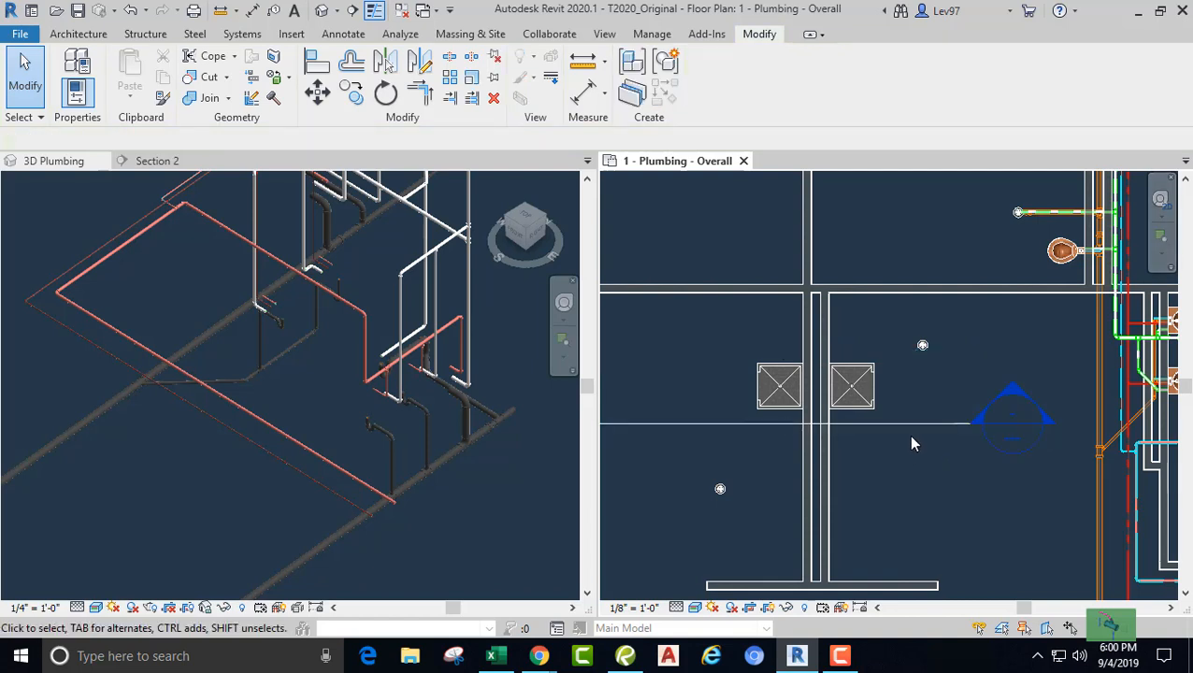
left_click(385, 92)
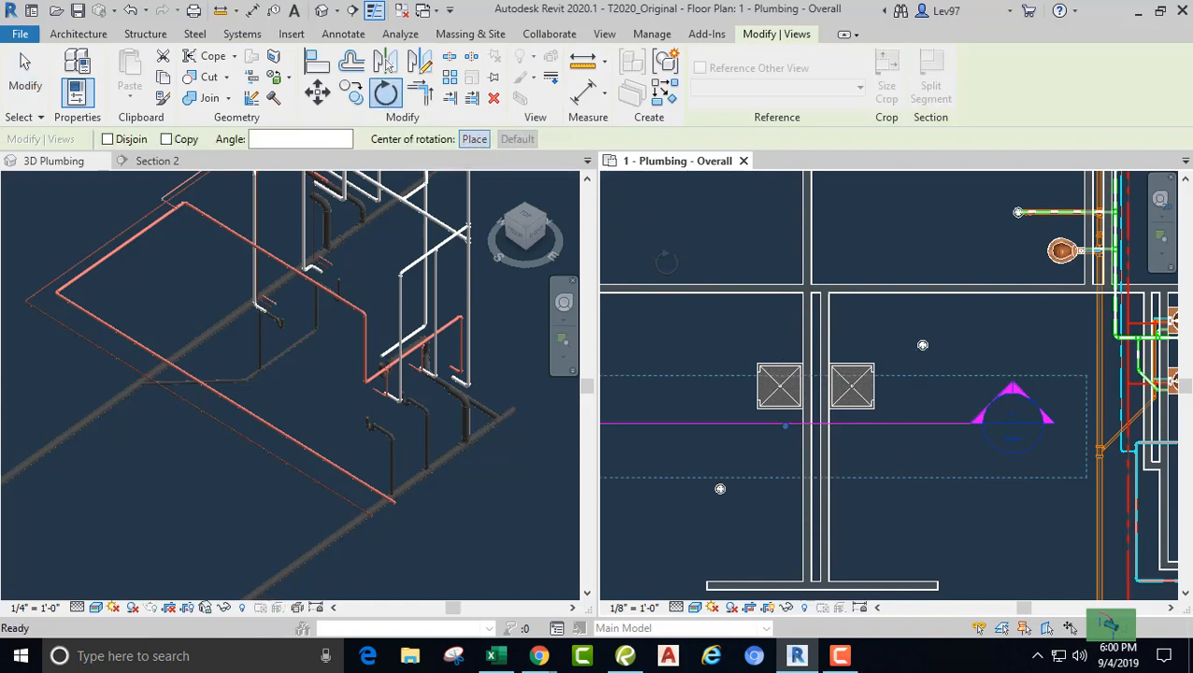
left_click(474, 139)
left_click(919, 422)
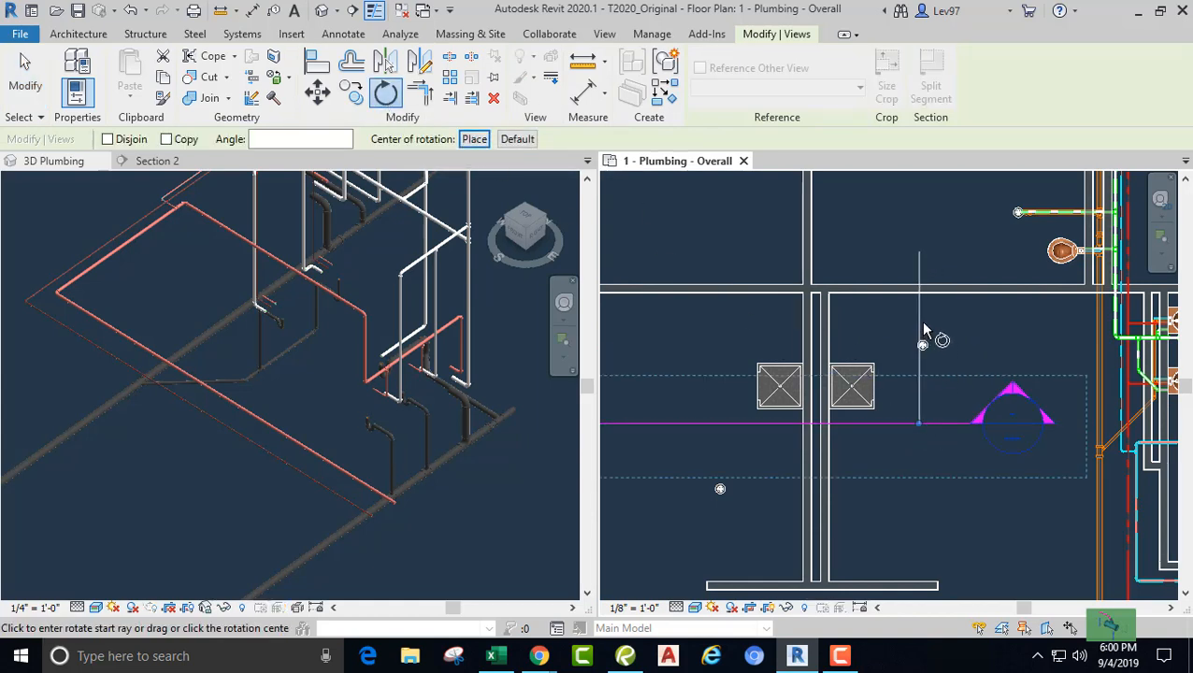
left_click(921, 323)
type("90")
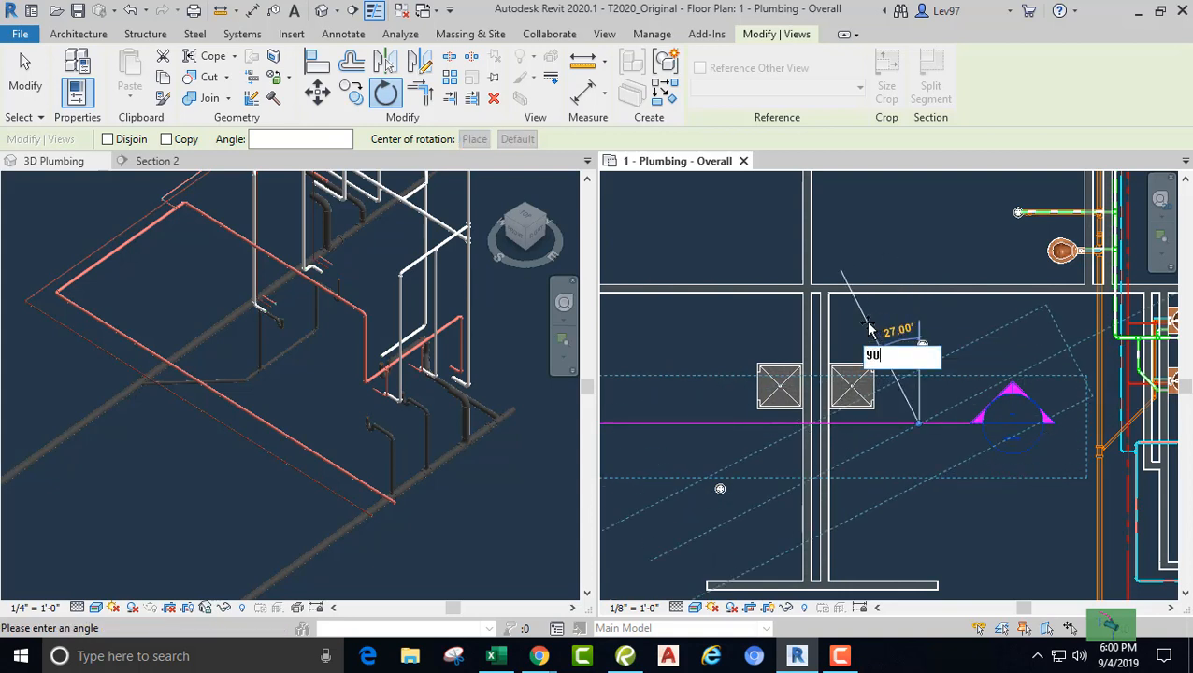
key("Return")
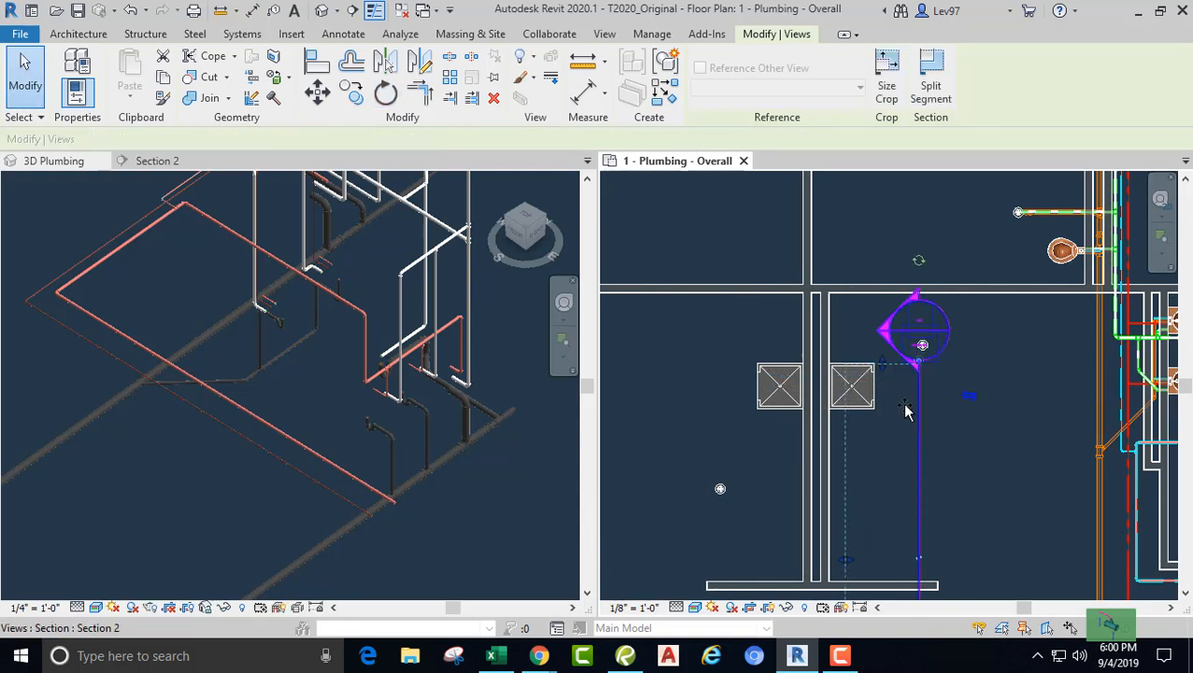
Step: Shift the rotated section line closer to the east shower, and undo both the move and the rotation
left_click_drag(887, 384, 912, 400)
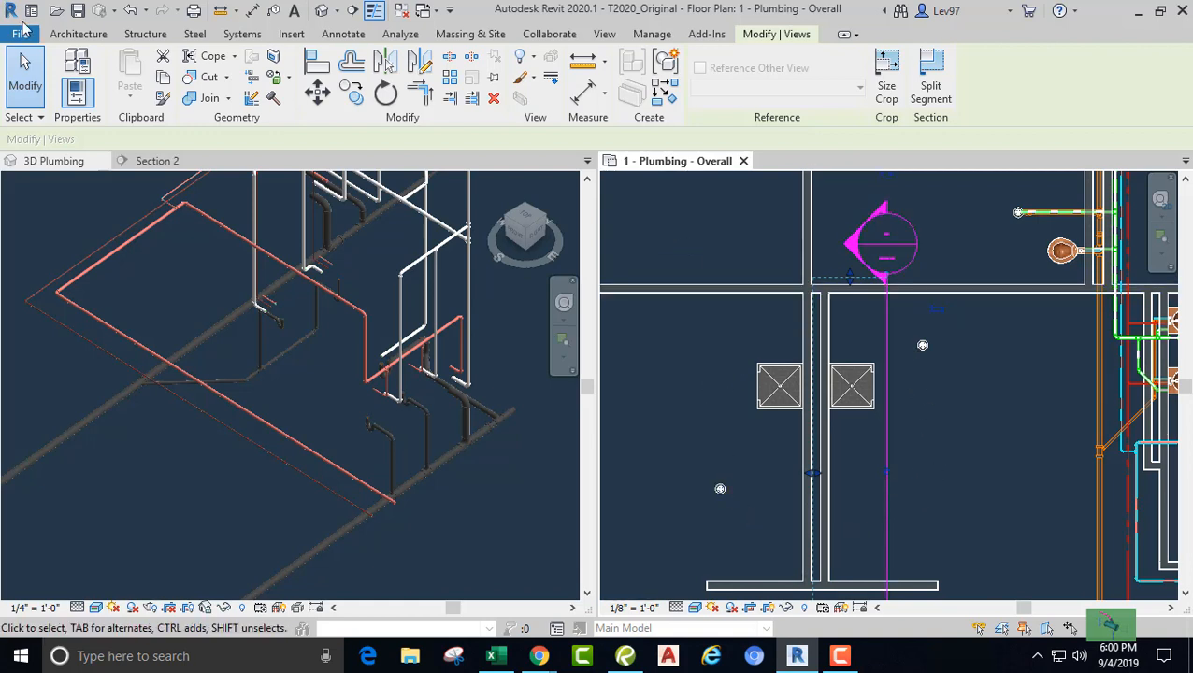
left_click(130, 14)
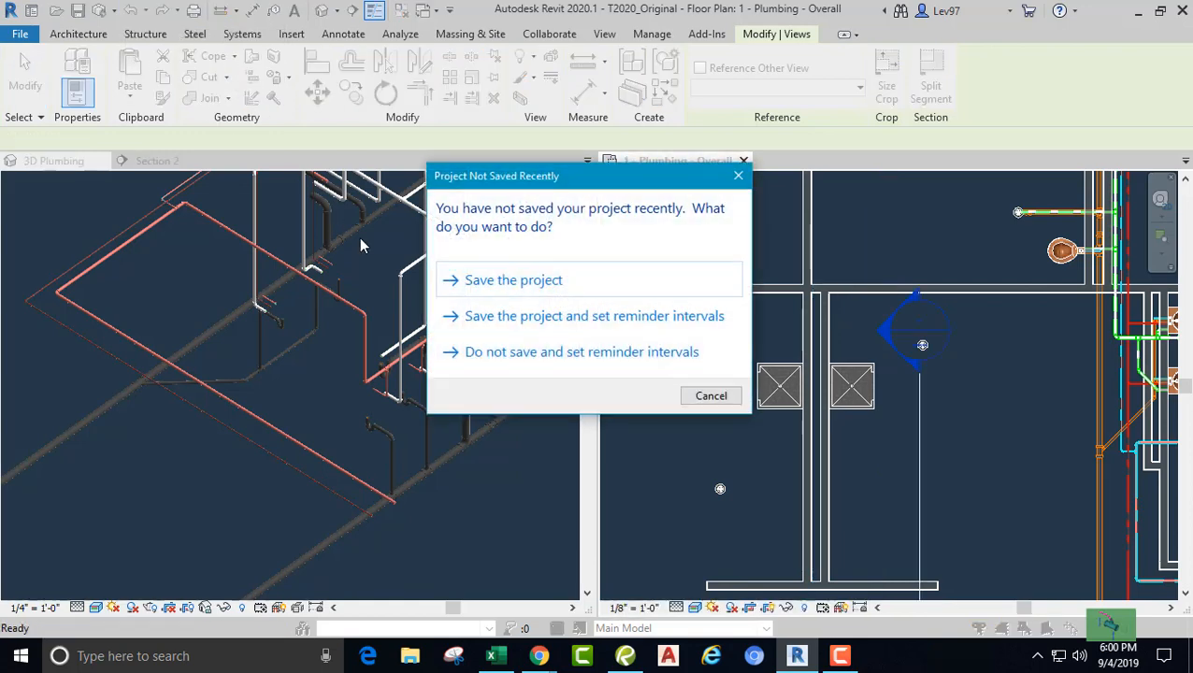
key("Escape")
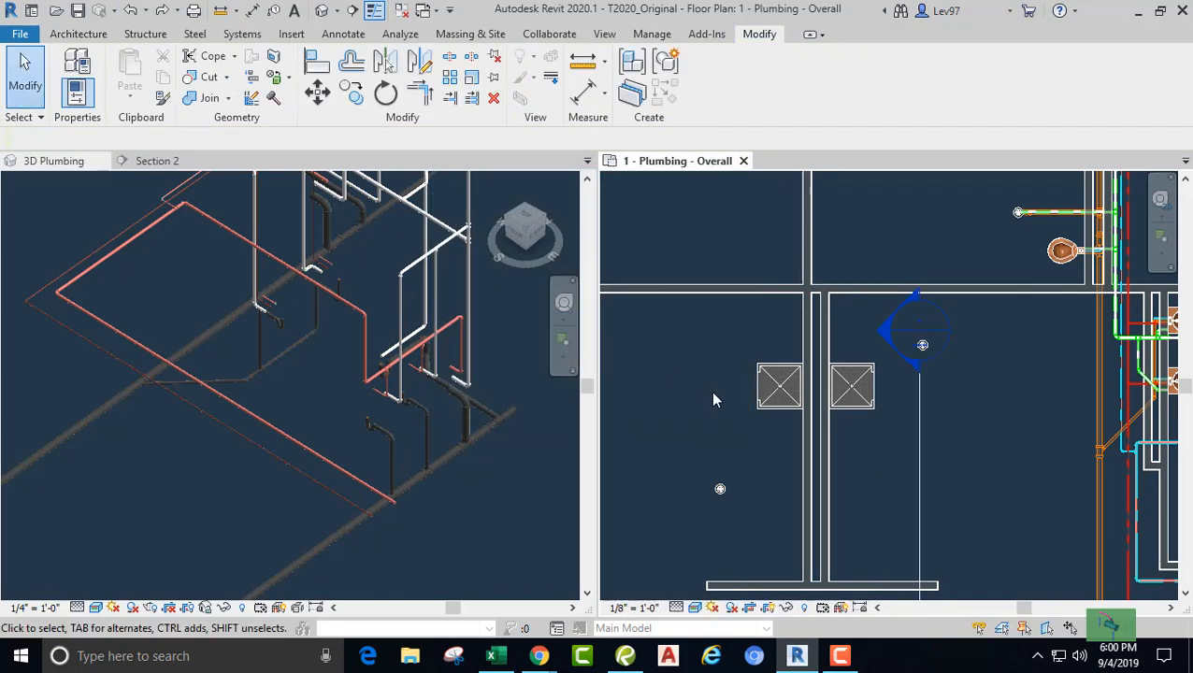
left_click(132, 11)
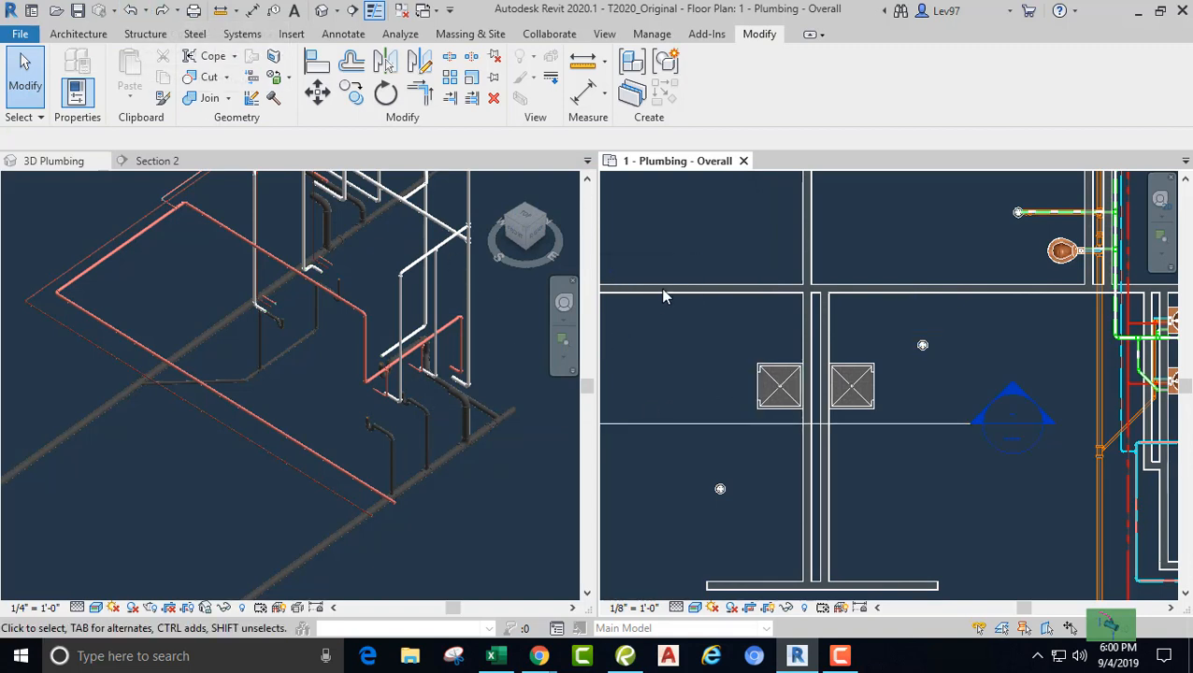
Step: View Section 2 alongside the plumbing plan and identify the west shower in both views
left_click(166, 161)
scroll(257, 433, "down", 3)
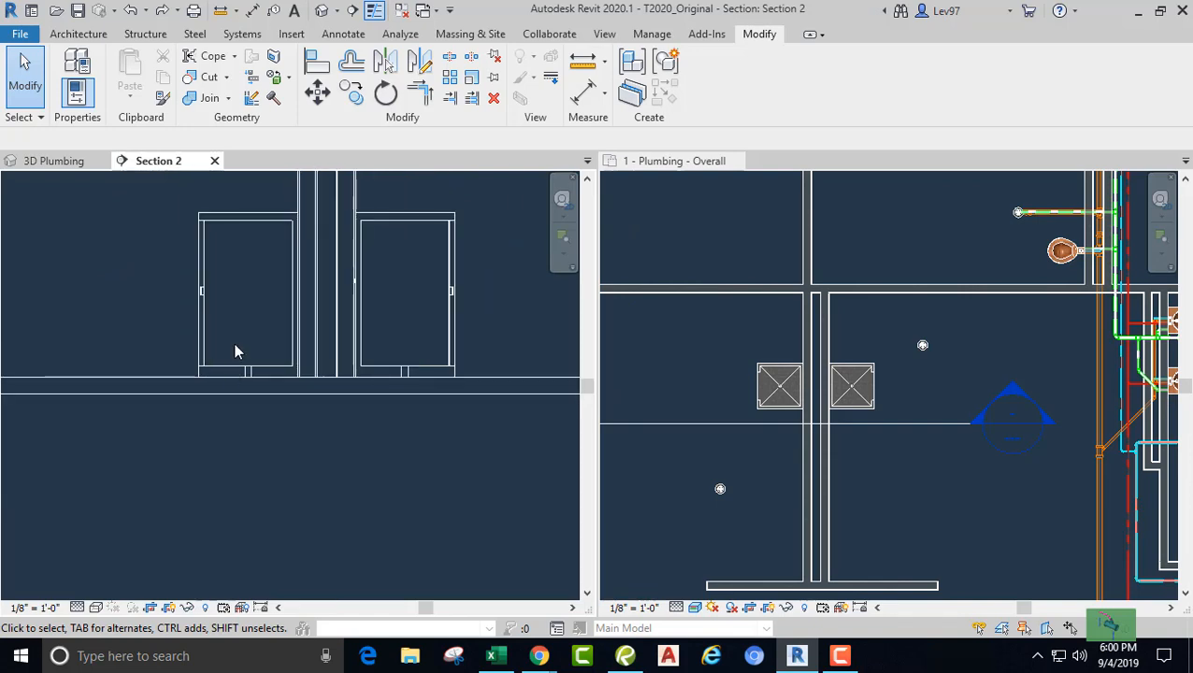
left_click(753, 469)
middle_click_drag(752, 469, 759, 478)
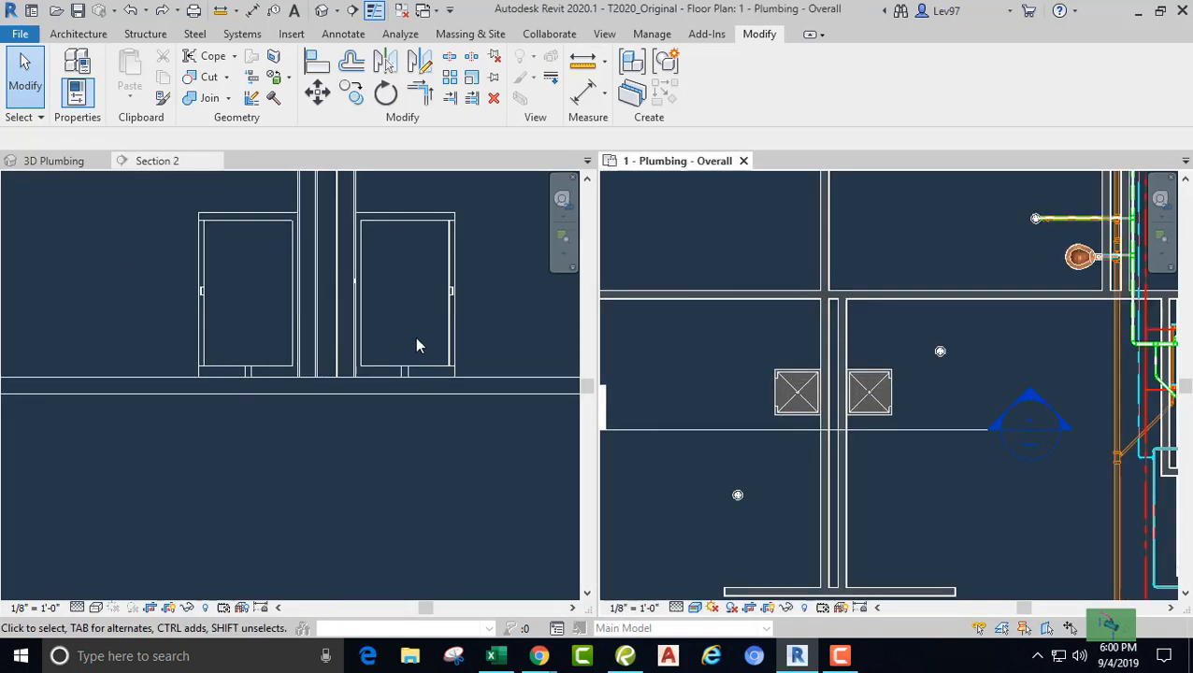
left_click(168, 469)
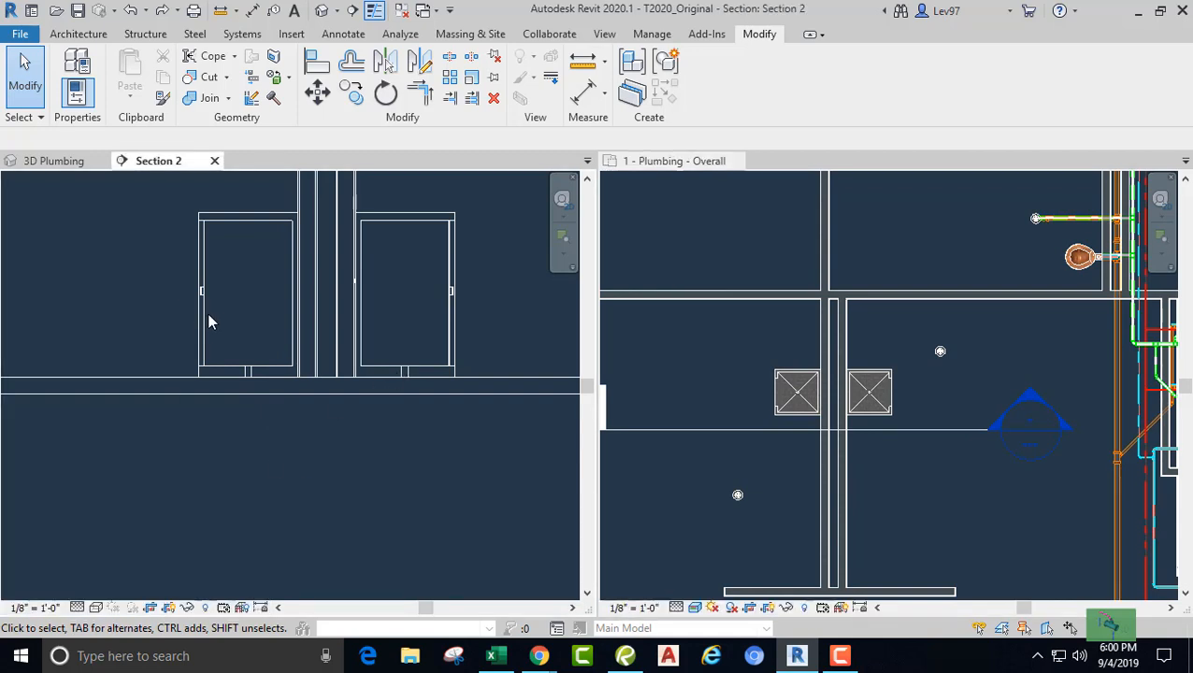
left_click(804, 356)
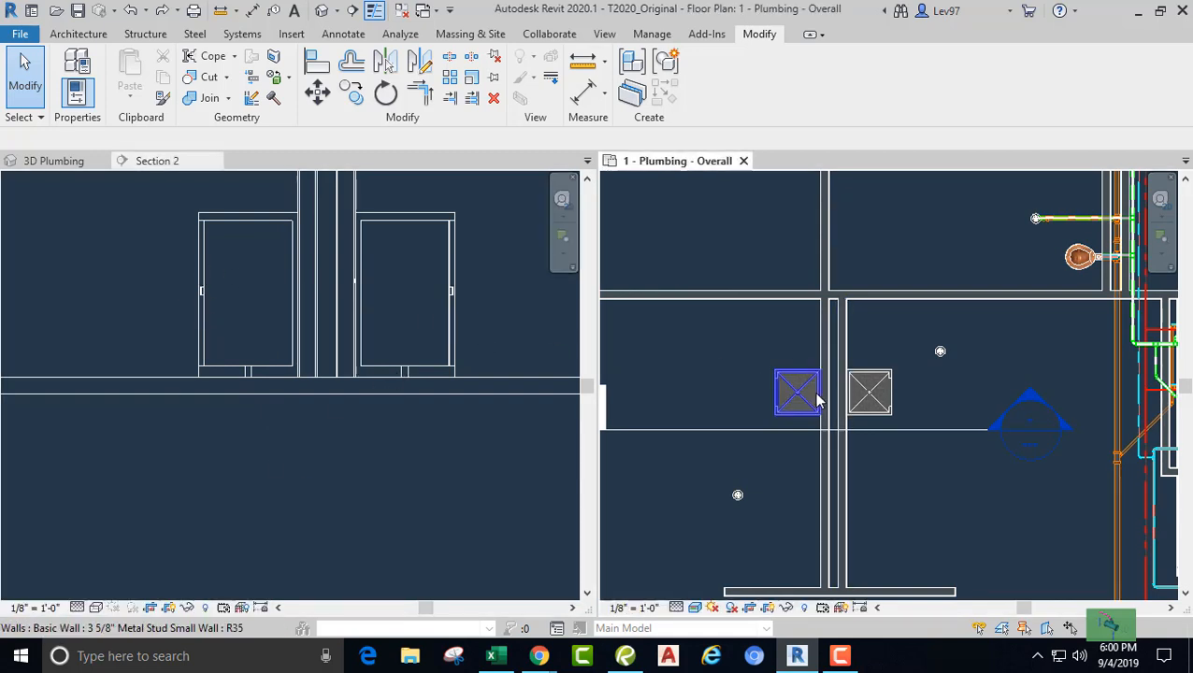
left_click(792, 394)
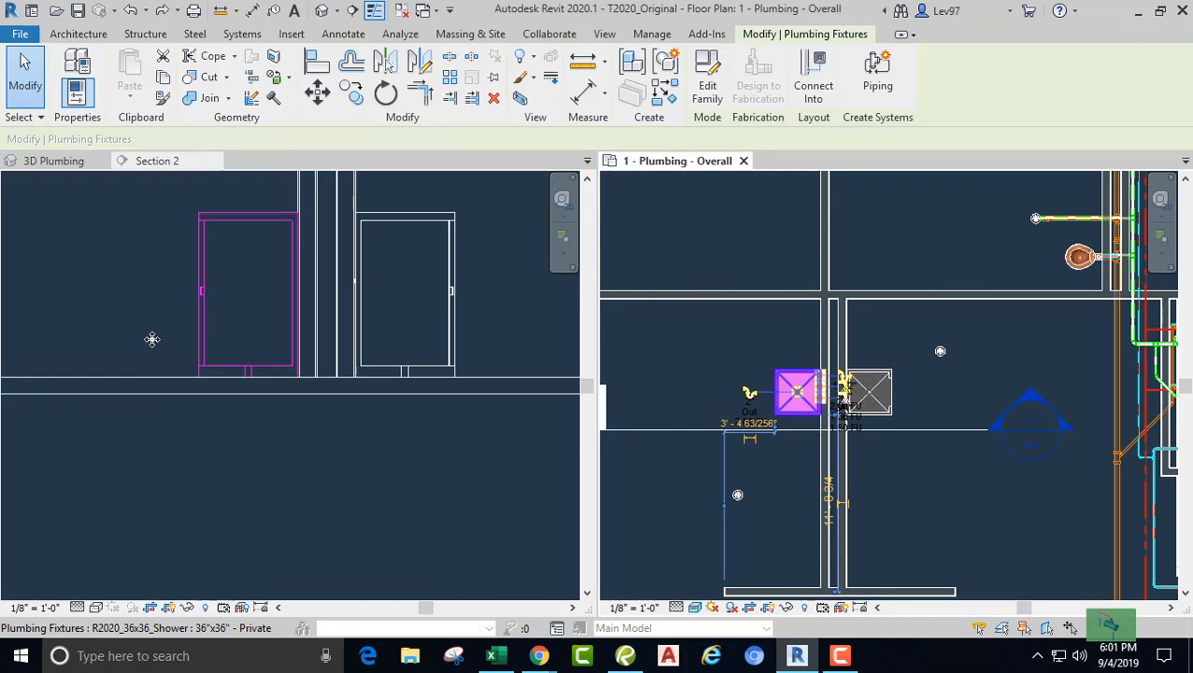
key("Escape")
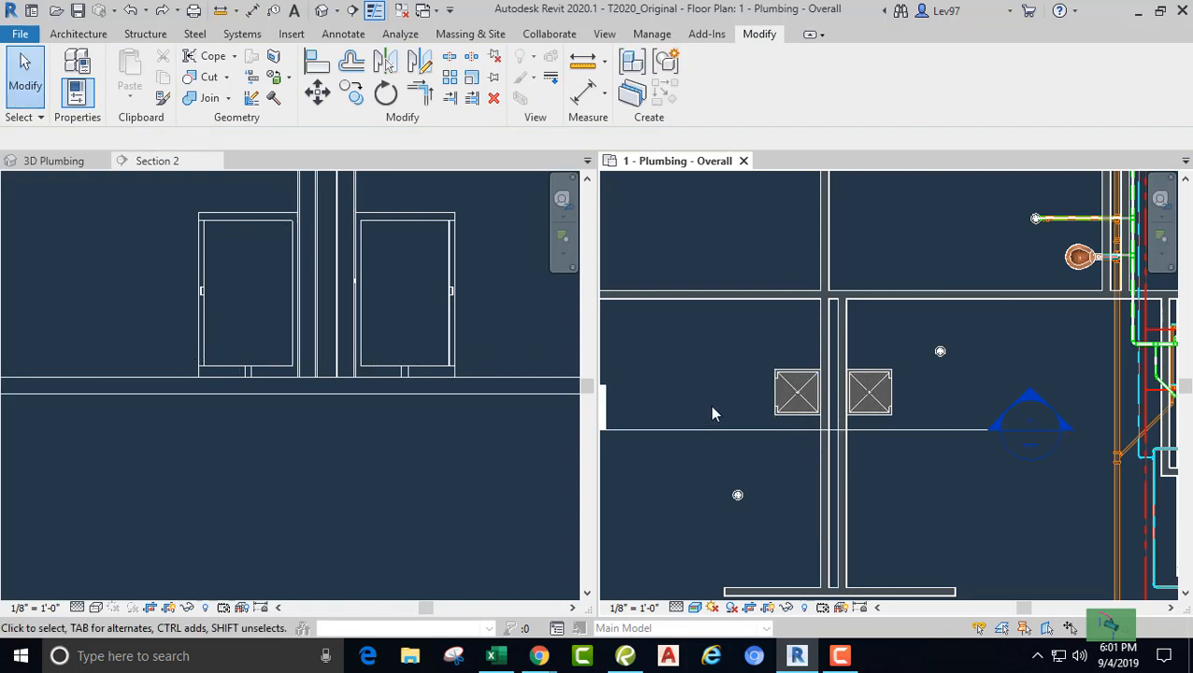
Step: Move the Section 2 line south to the floor drain in plan and extend its view depth north past both showers
left_click(727, 433)
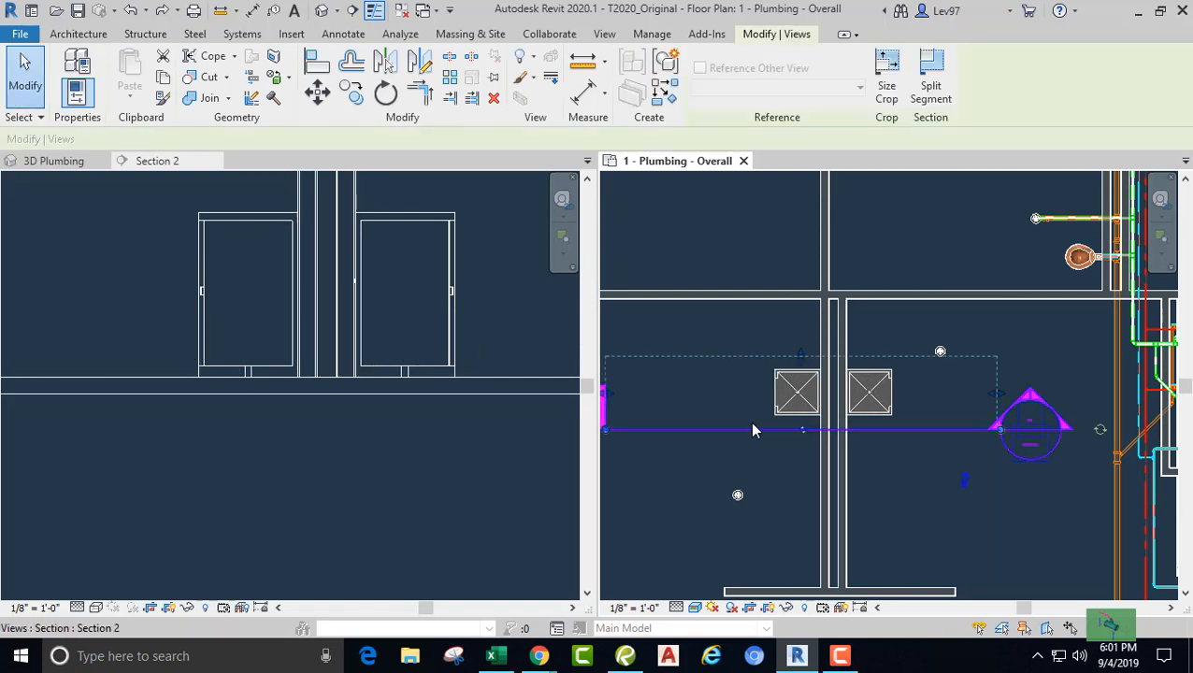
left_click_drag(747, 443, 754, 501)
left_click(371, 352)
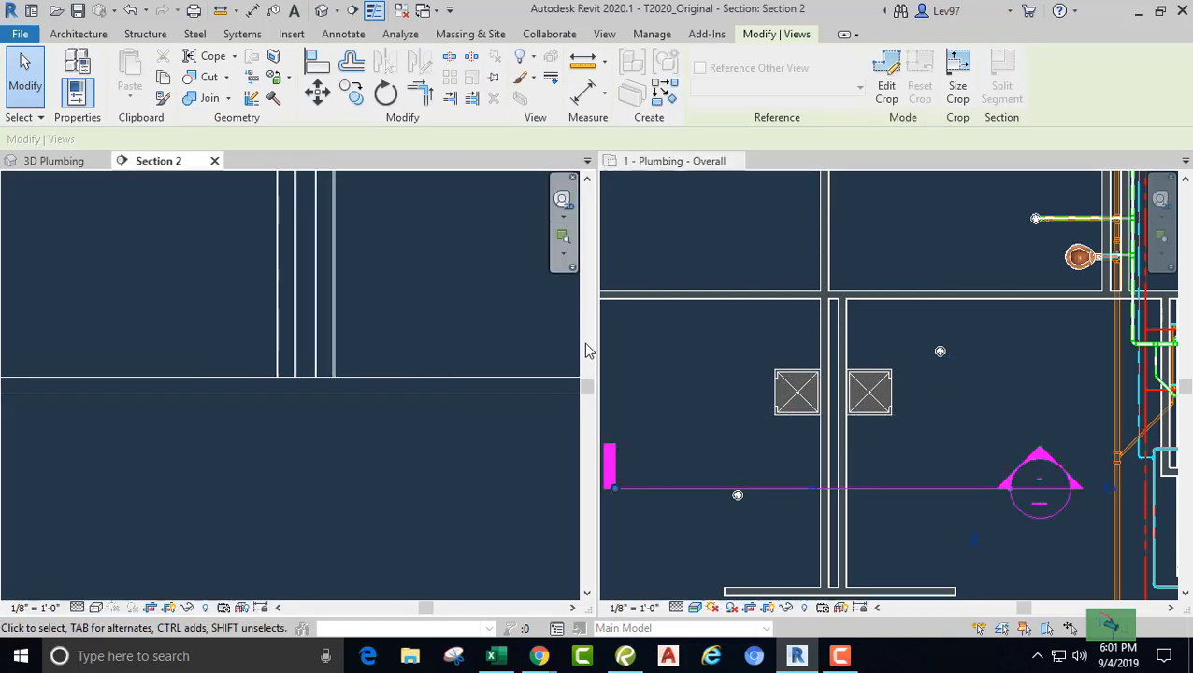
left_click(683, 397)
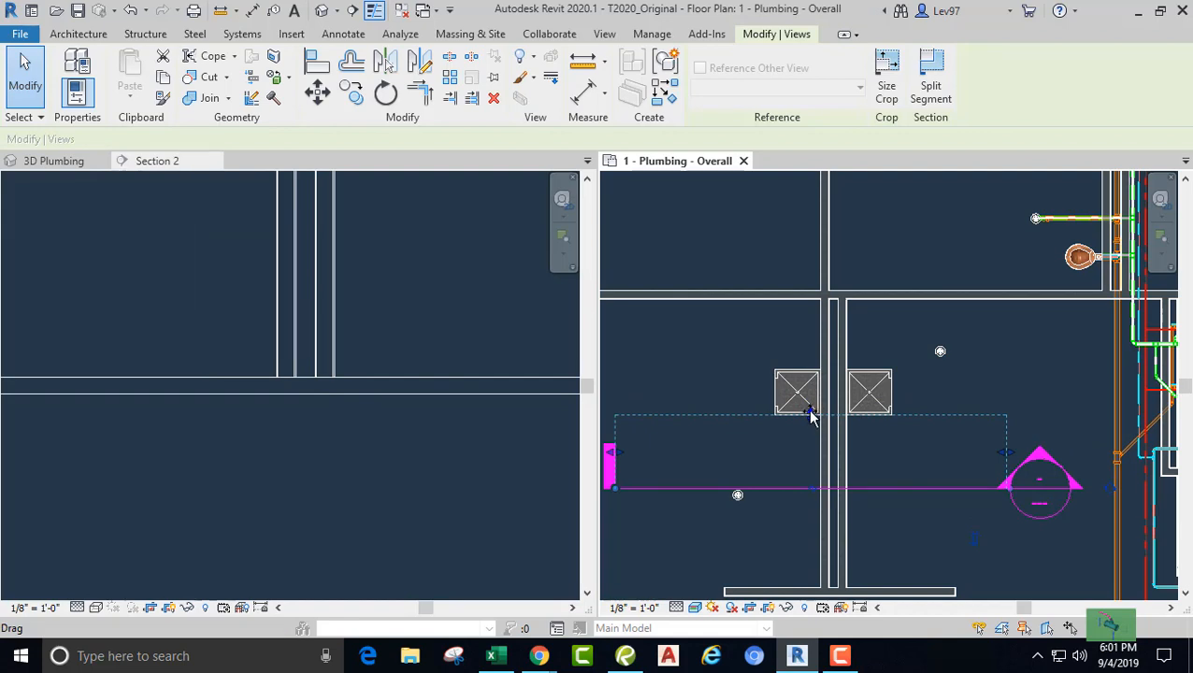
left_click_drag(810, 418, 804, 347)
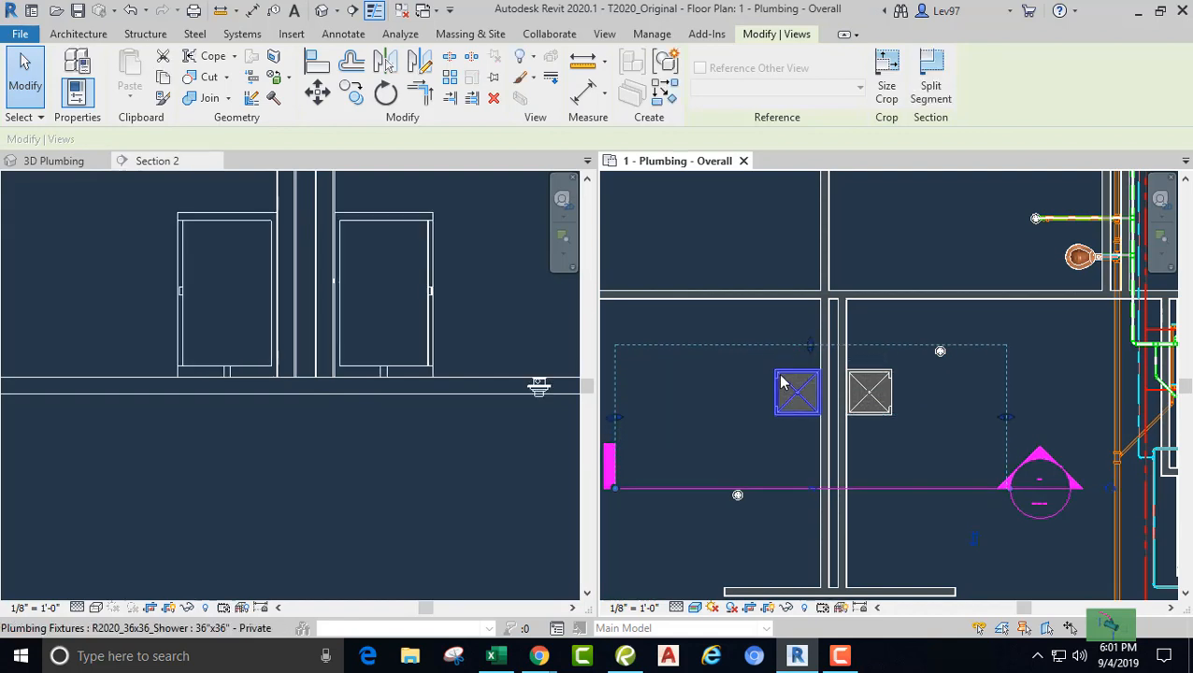
Step: Identify the east and west showers in the Section 2 view
left_click(340, 332)
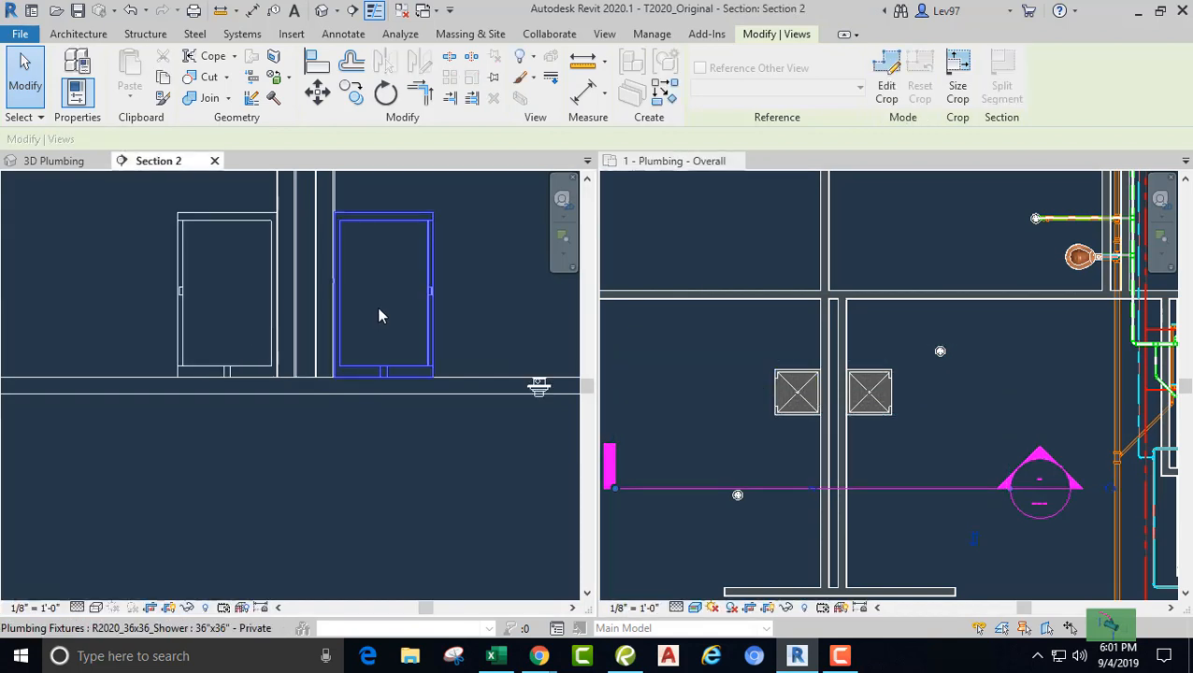
left_click(432, 335)
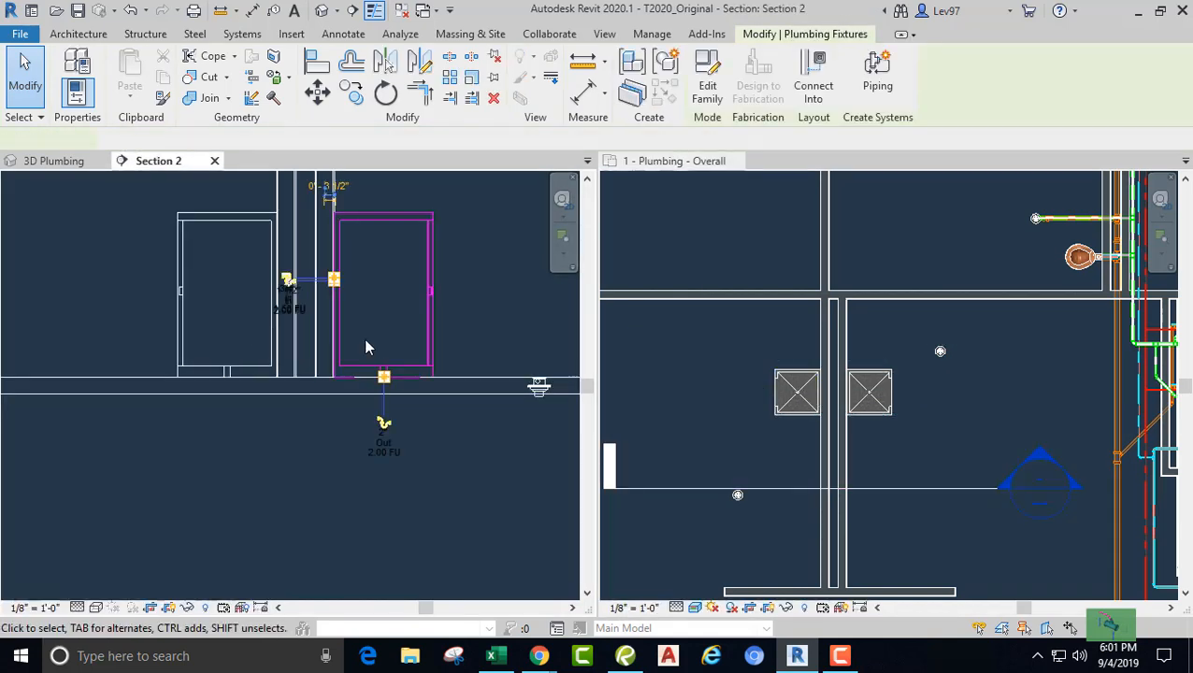
left_click(174, 344)
left_click(369, 442)
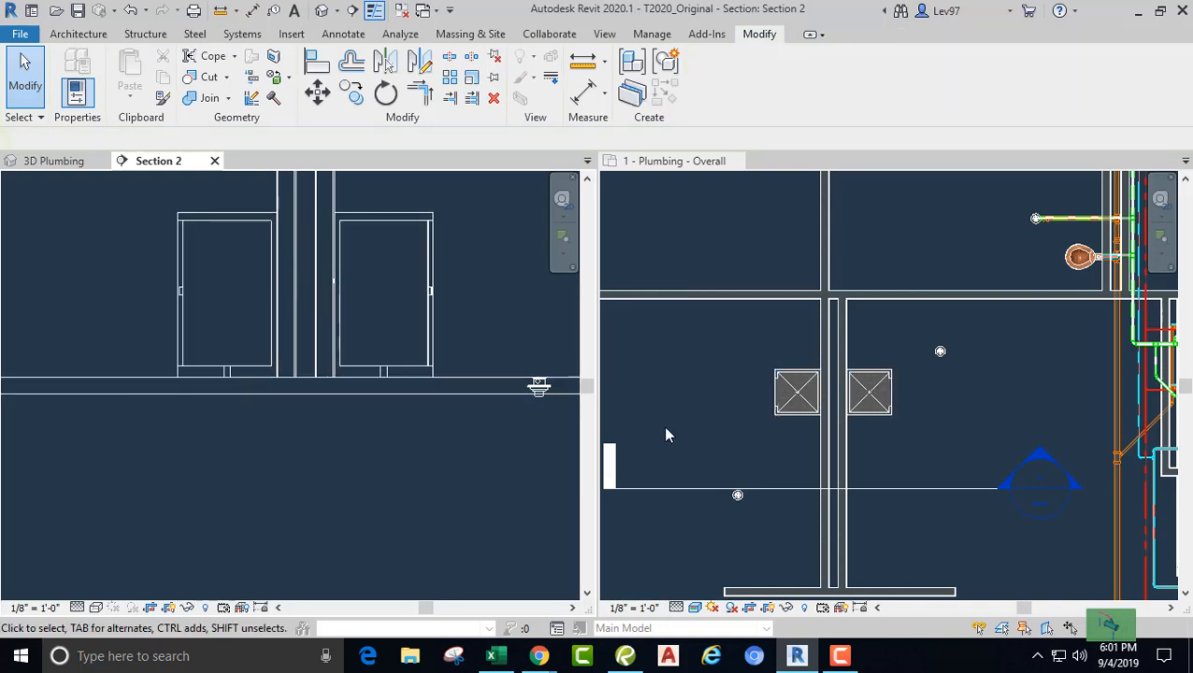
Step: Move the Section 2 line north in plan to just south of the showers and pull its view depth back to just north of them
left_click(687, 436)
left_click(708, 488)
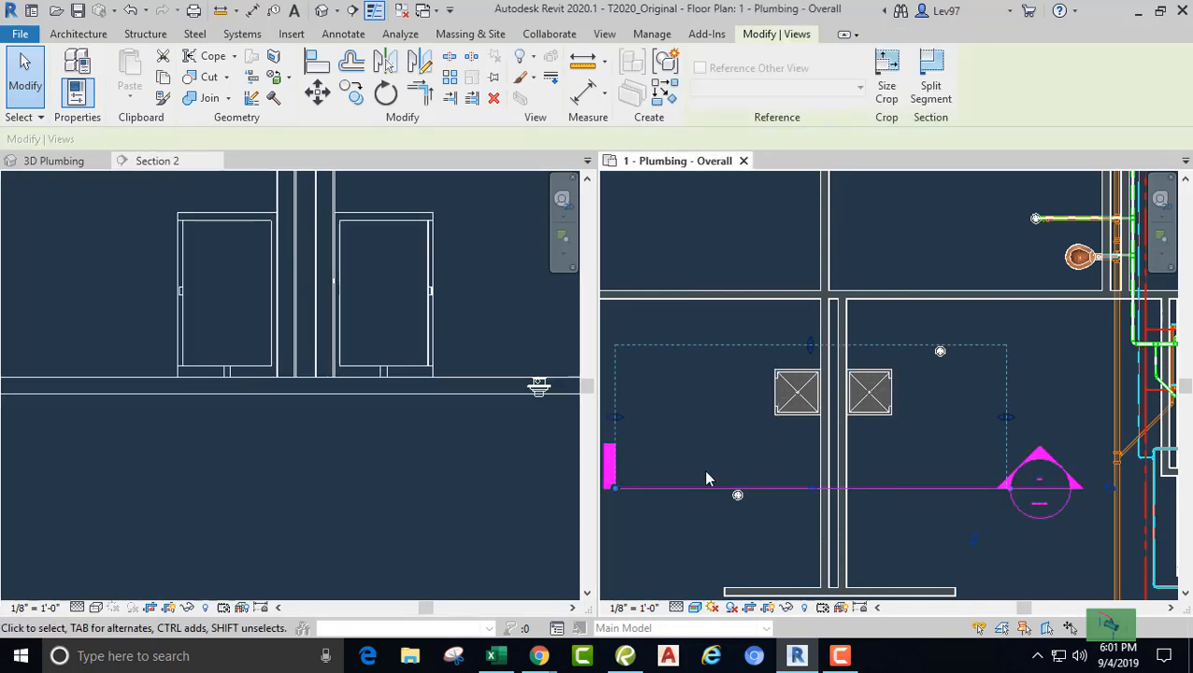
left_click_drag(707, 487, 707, 424)
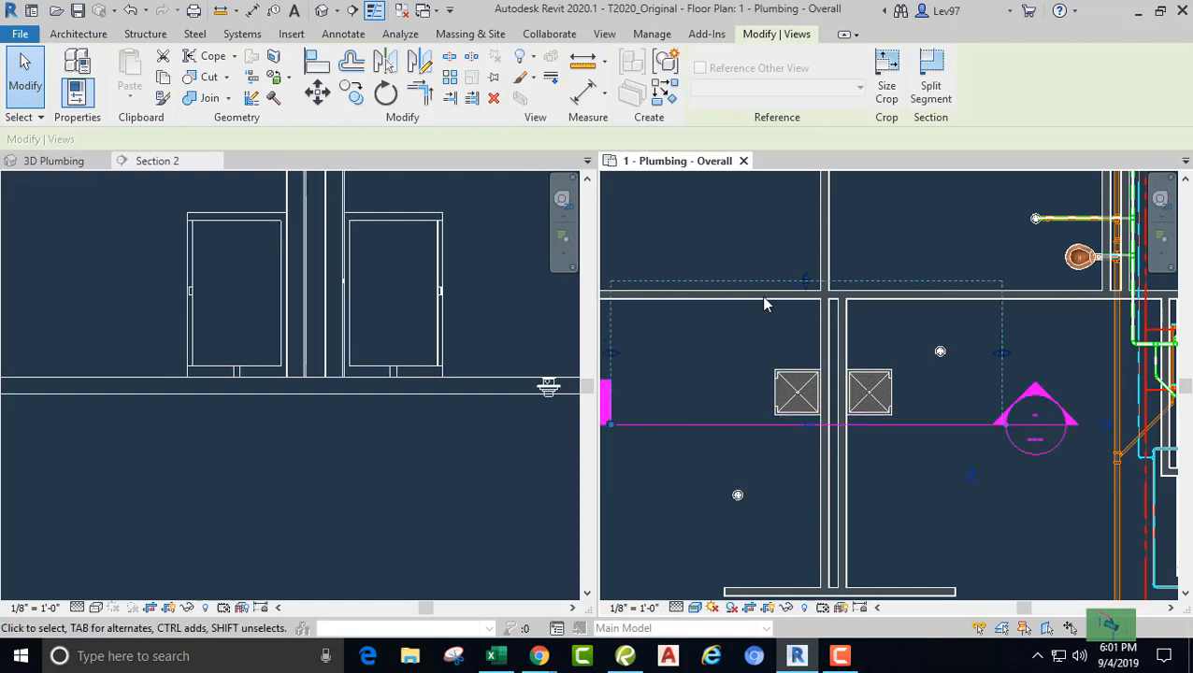
left_click_drag(794, 329, 780, 368)
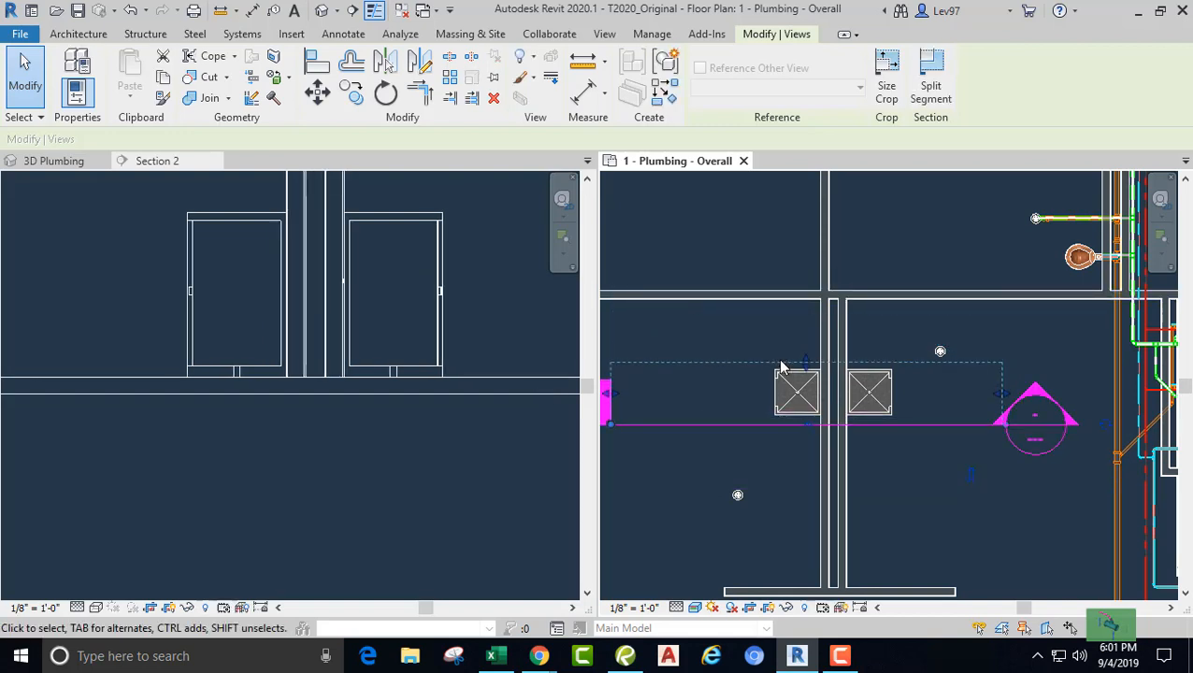
key("Escape")
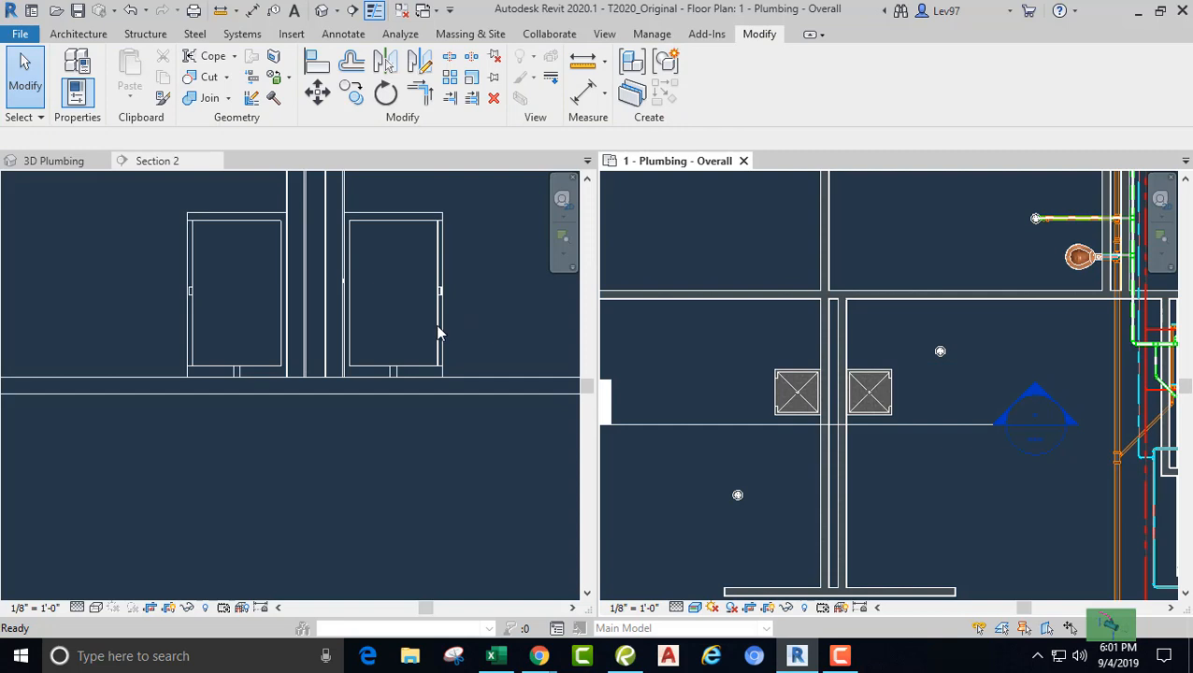
Step: Check both showers in Section 2 against the extents of the section line in plan
left_click(441, 329)
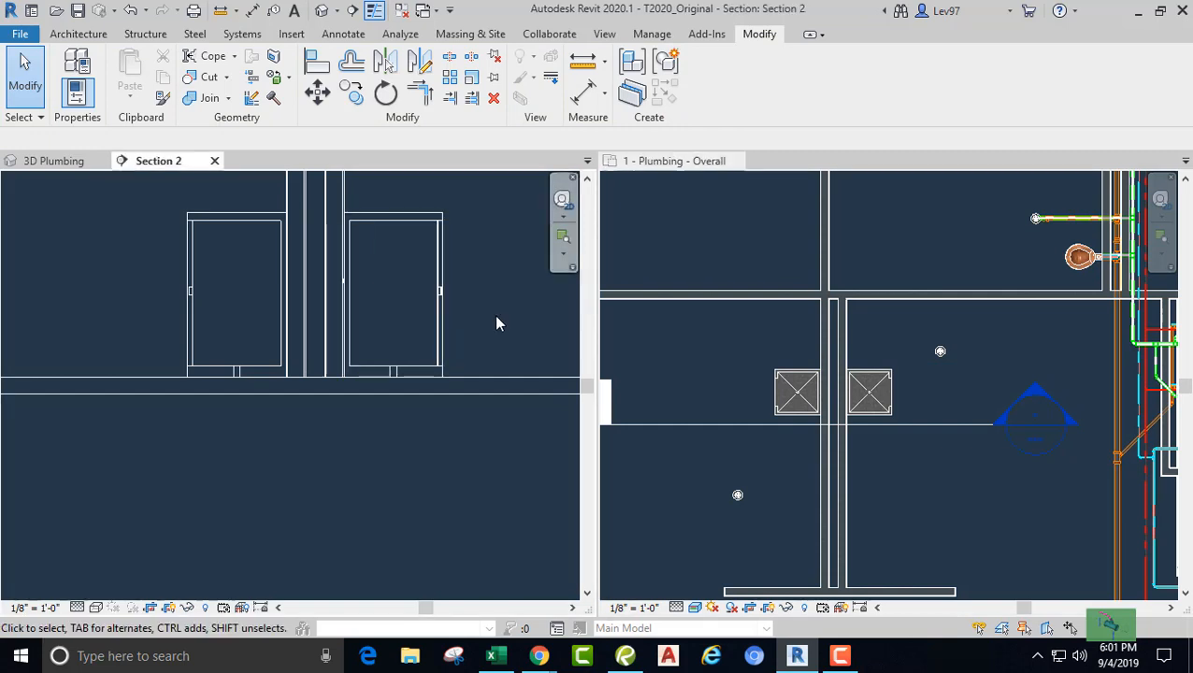
left_click(442, 344)
key("Escape")
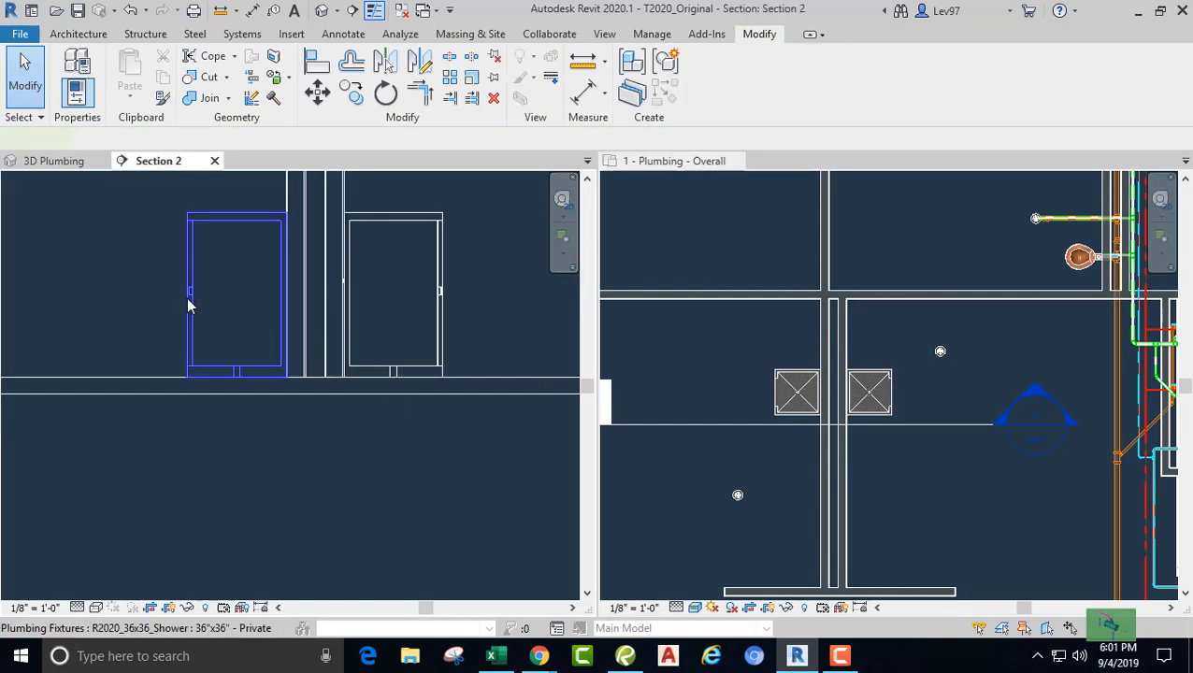
left_click(188, 305)
key("Escape")
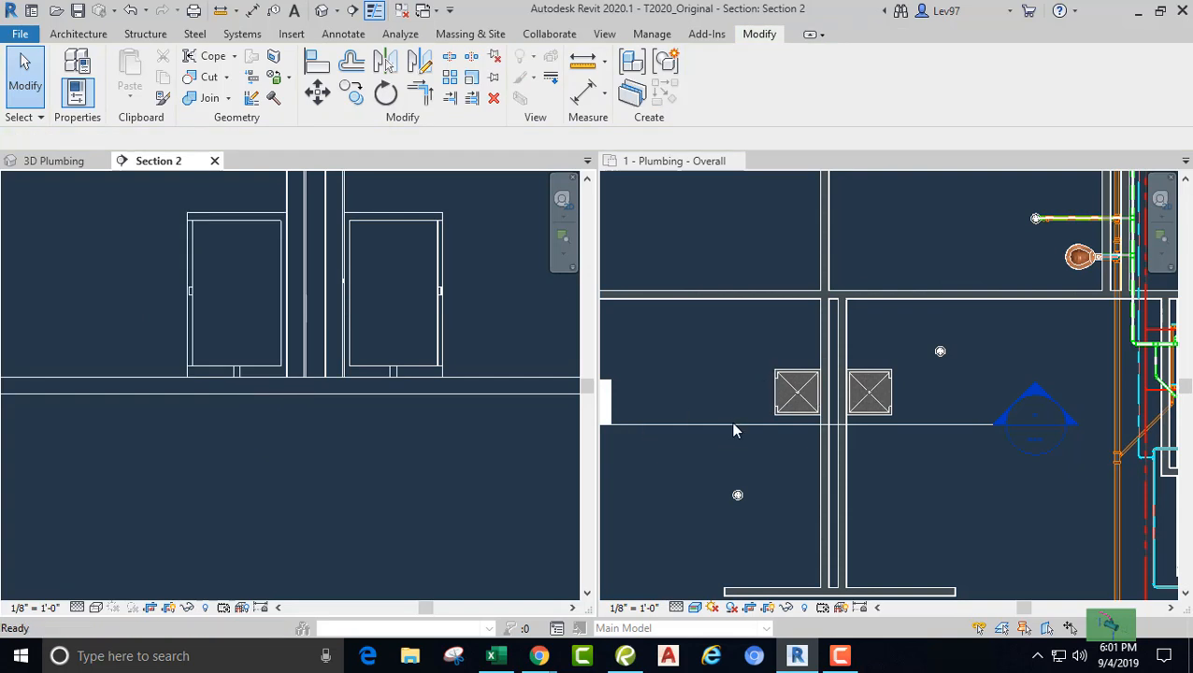
left_click(727, 435)
left_click(722, 425)
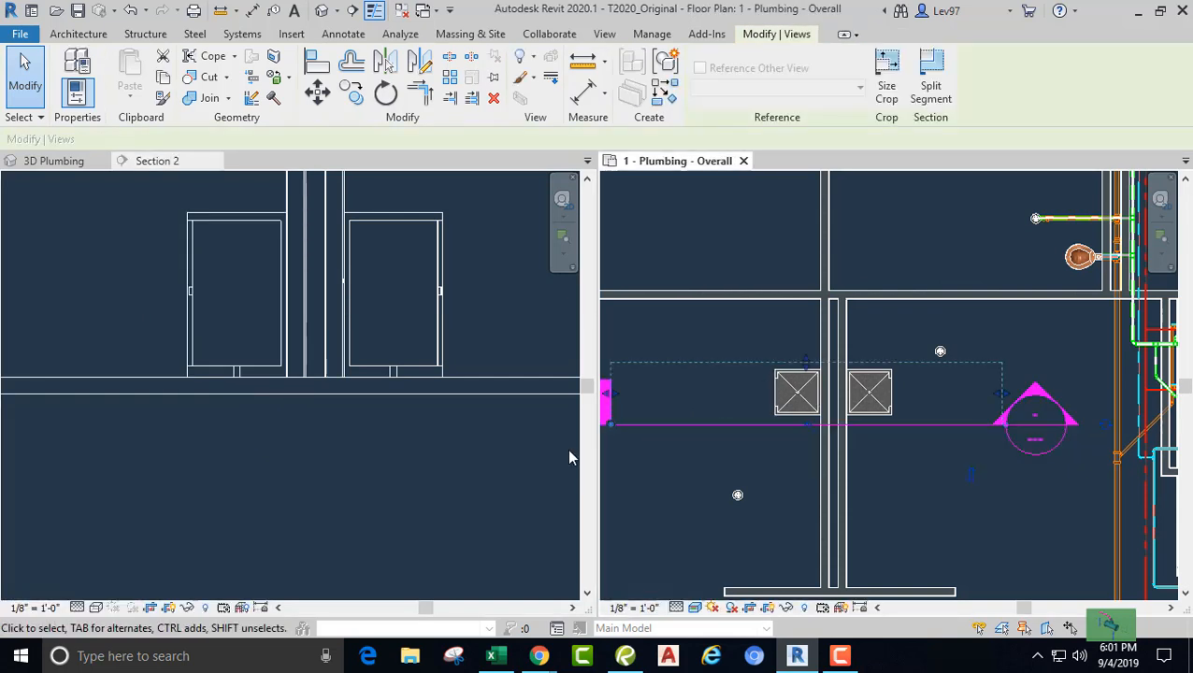
left_click(457, 323)
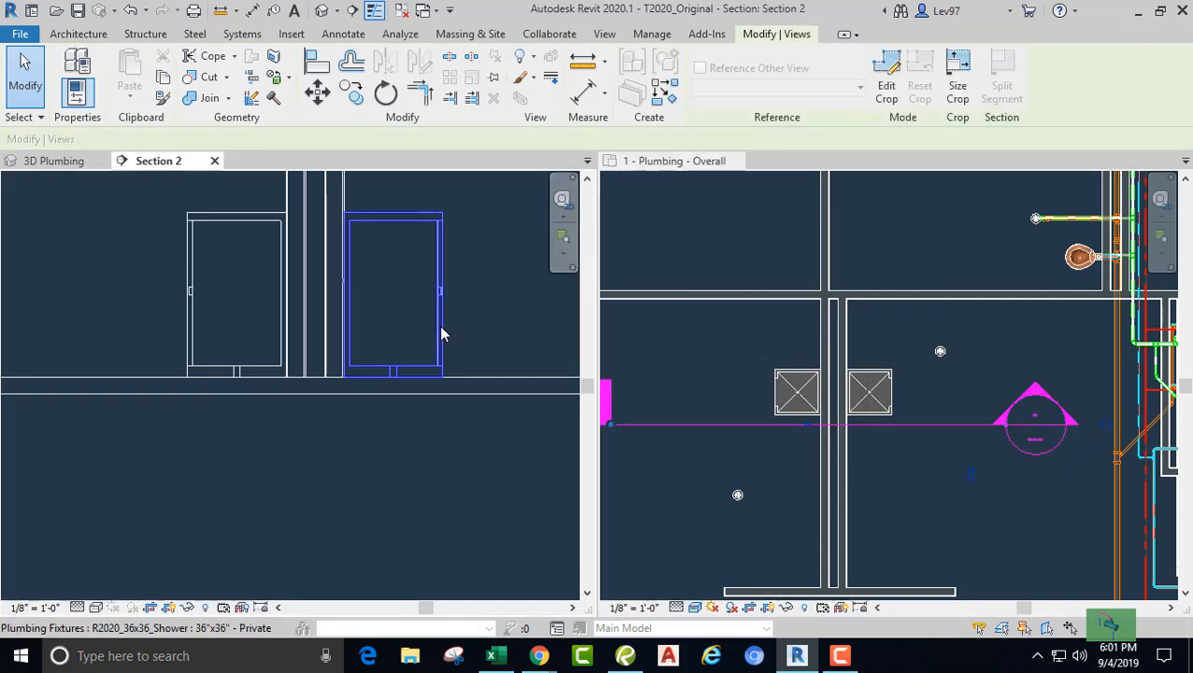
Step: Draw a vertical 2" sanitary pipe about 2'-3" down from the west shower's drain connector in Section 2
left_click(188, 318)
left_click(237, 427)
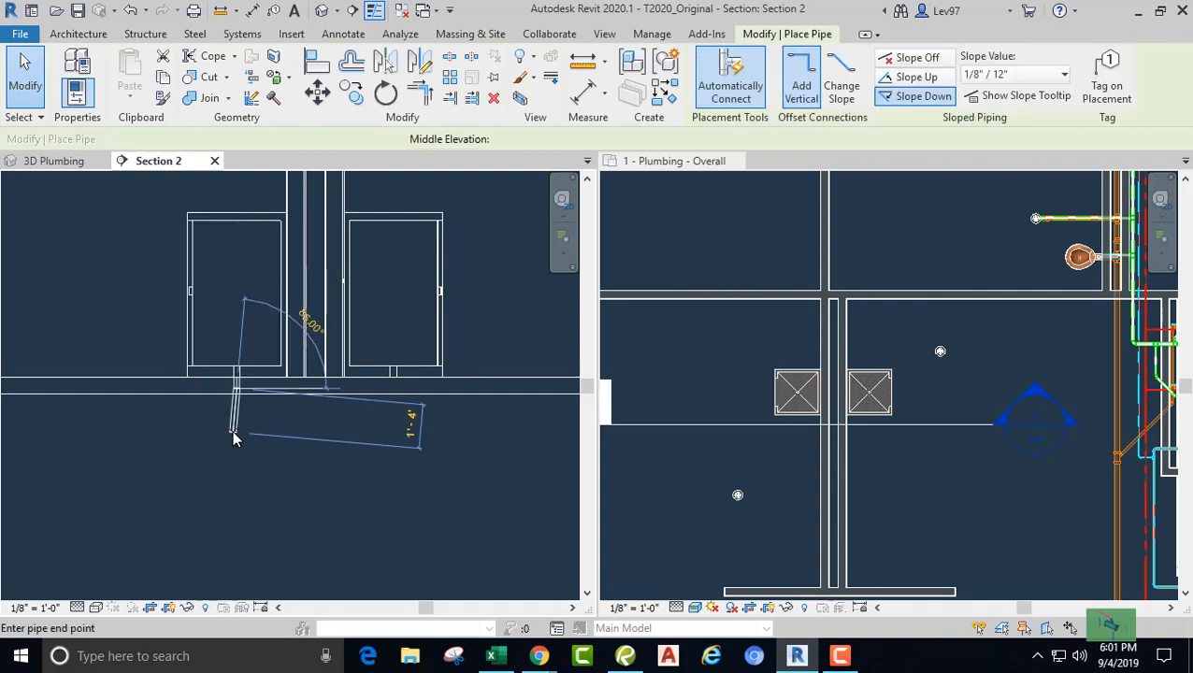
key("Escape")
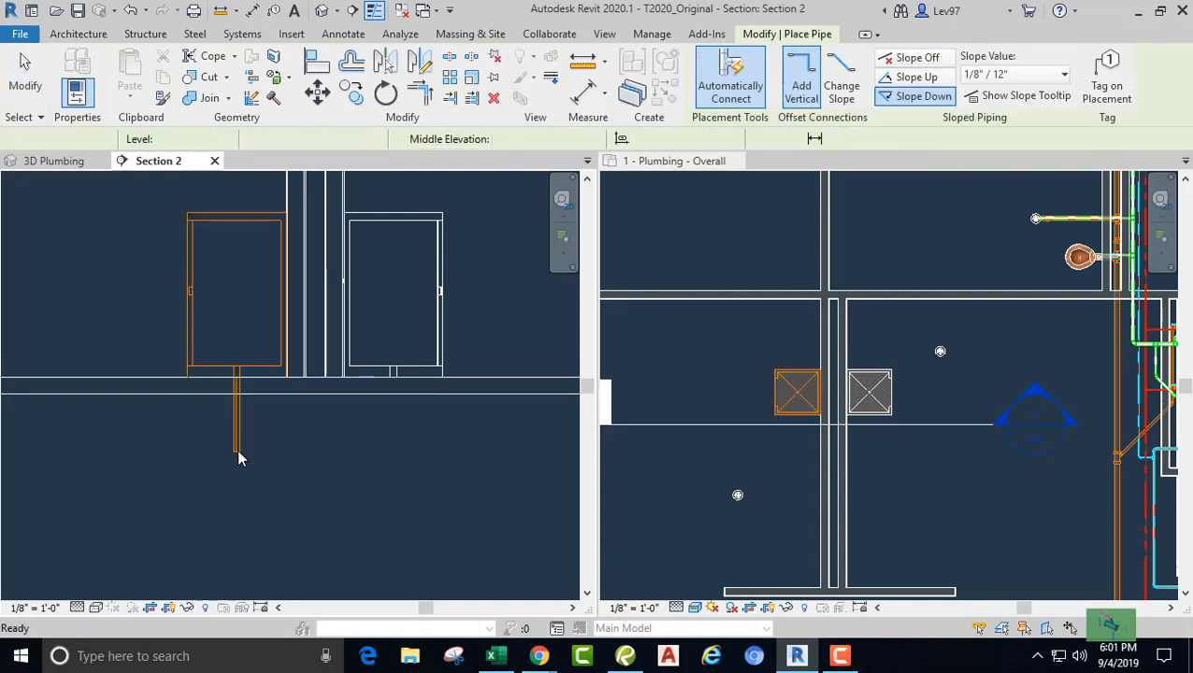
key("Escape")
Step: Draw a vertical 2" sanitary pipe about 2'-2" down from the east shower's drain connector in Section 2
left_click(352, 343)
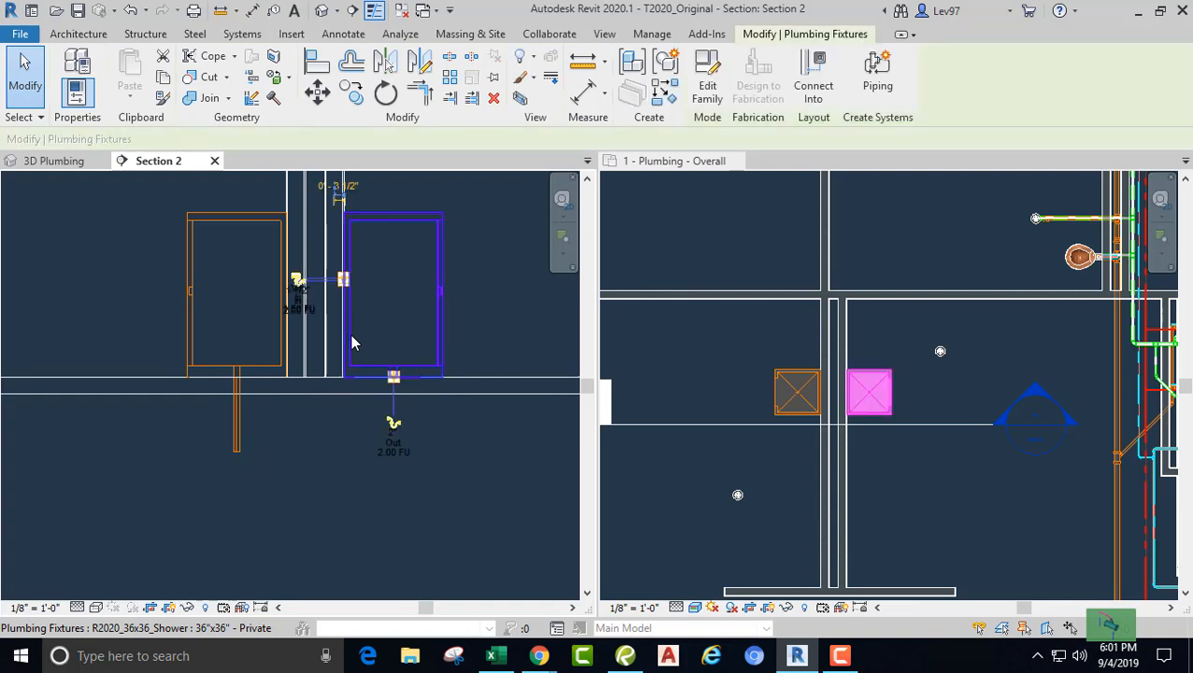
left_click(392, 429)
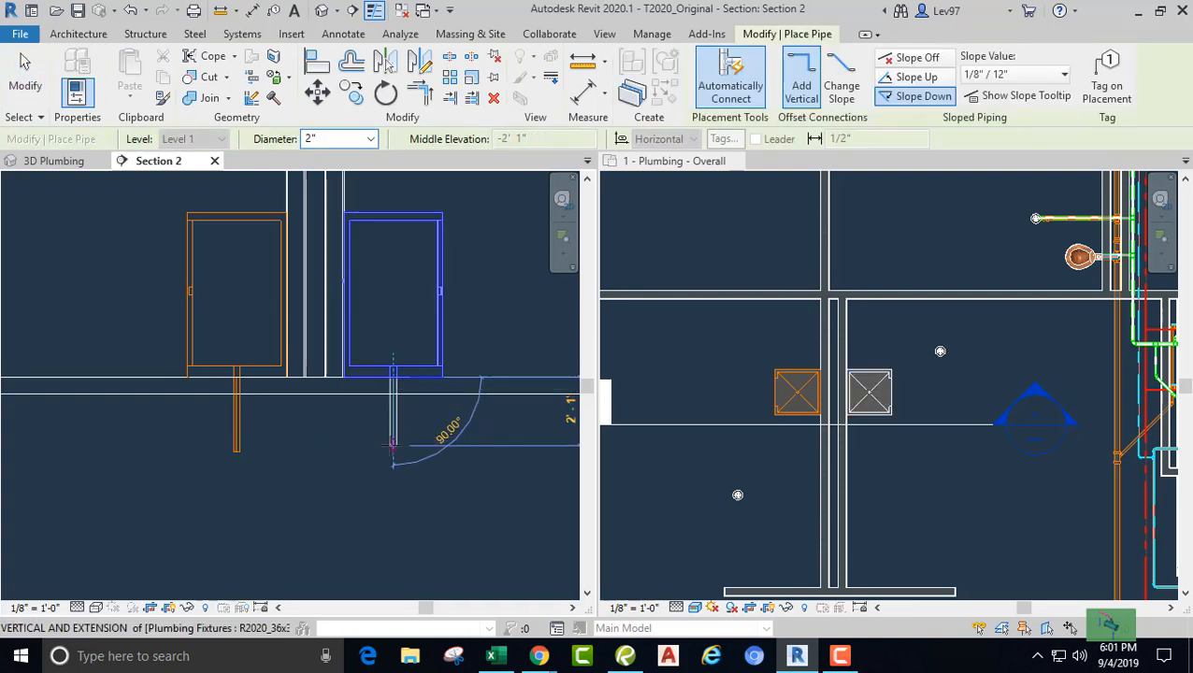
left_click(396, 454)
key("Escape")
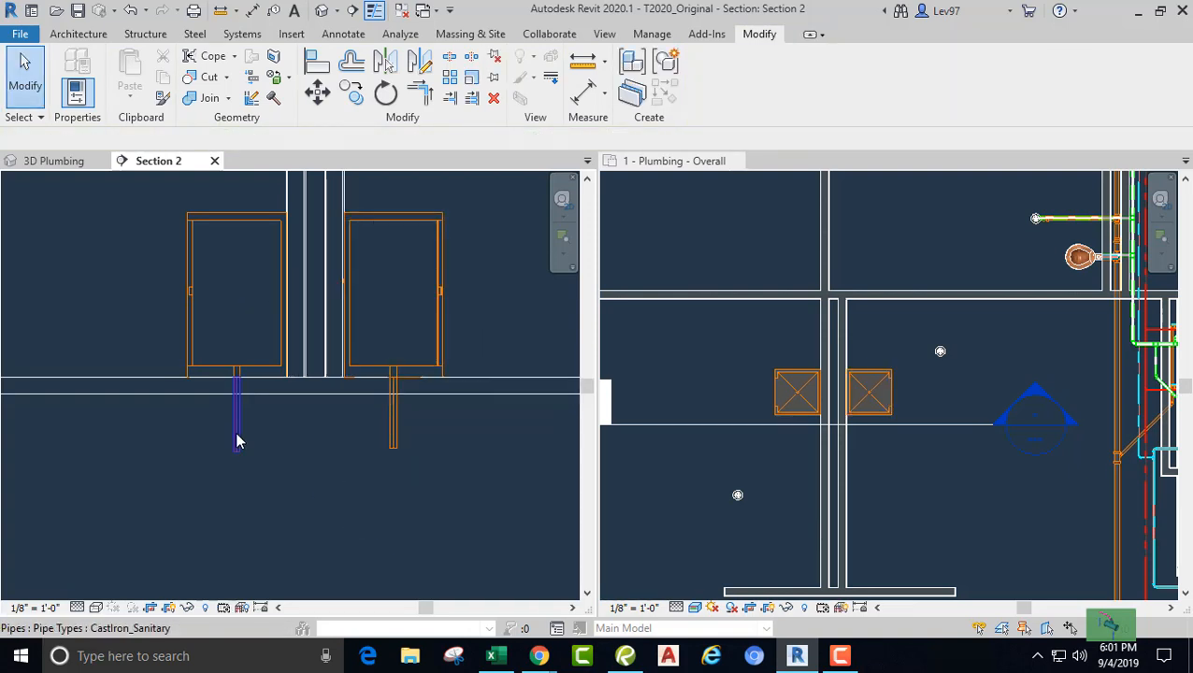
Step: Inspect the properties of the vertical drain pipe below the west shower
left_click(235, 436)
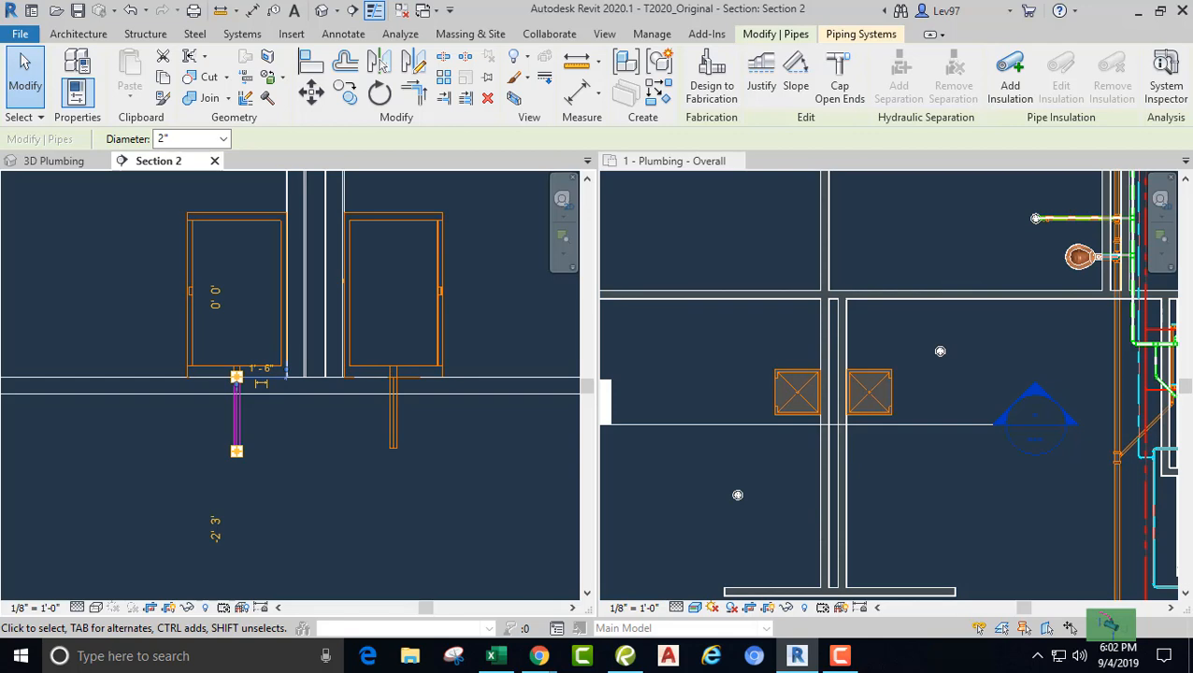
left_click_drag(0, 101, 834, 68)
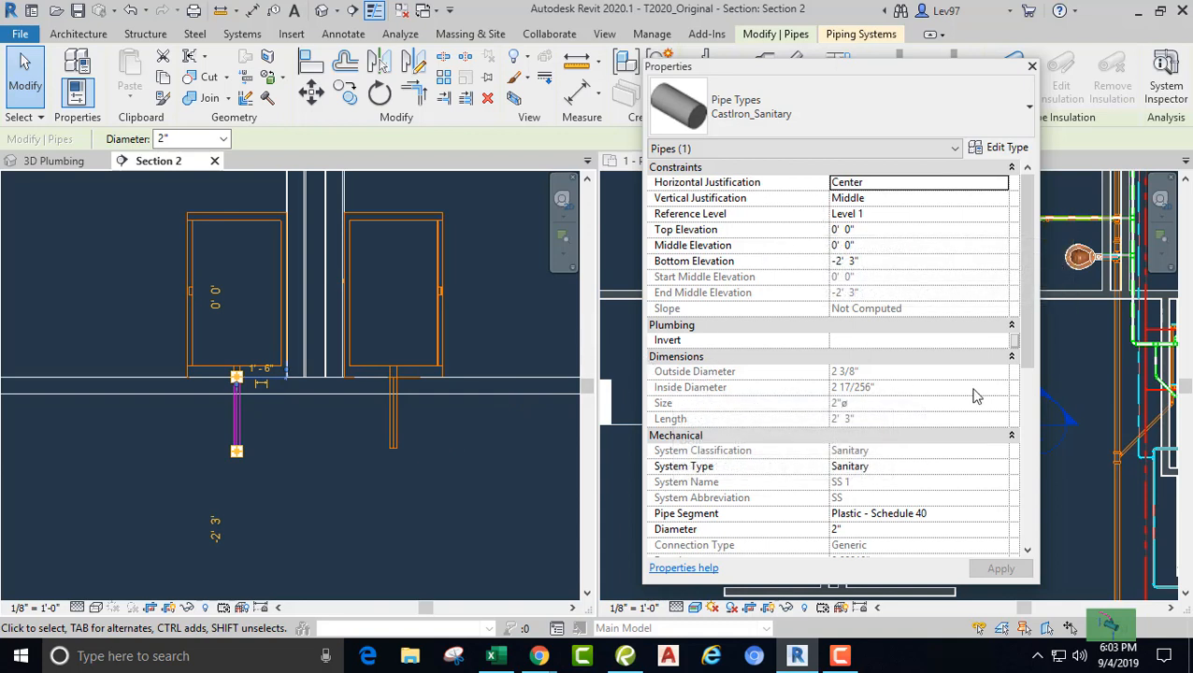
key("Escape")
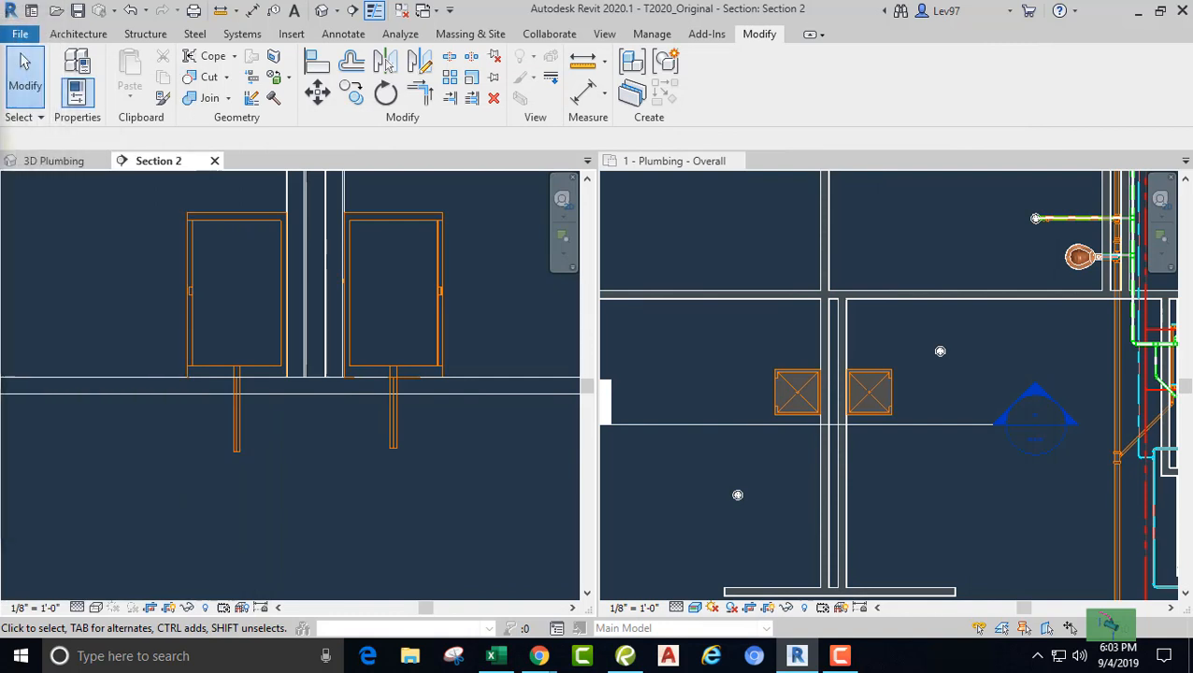
left_click(235, 446)
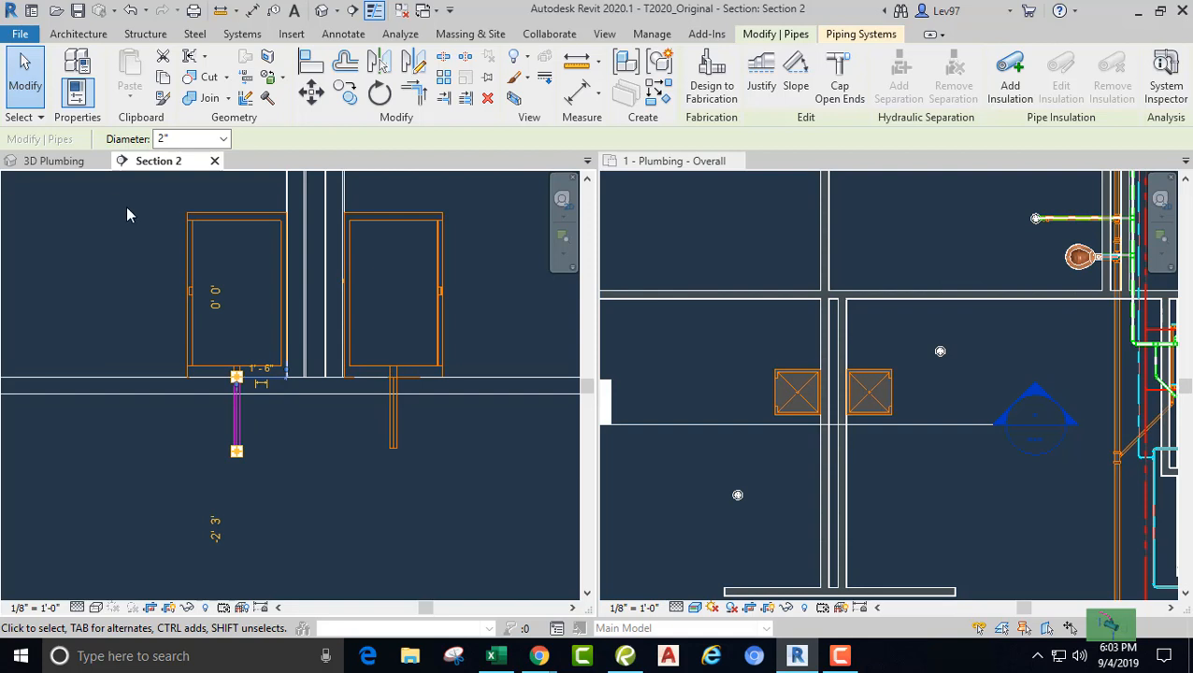
left_click(282, 465)
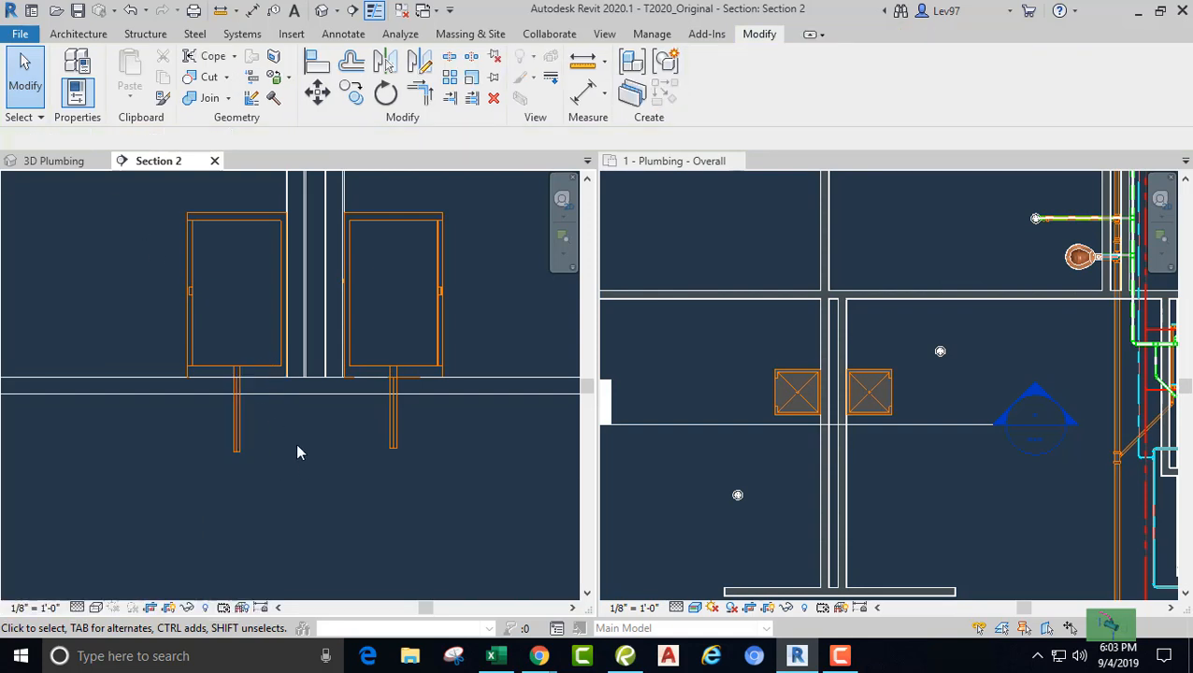
left_click(392, 437)
left_click_drag(394, 449, 394, 451)
right_click(394, 451)
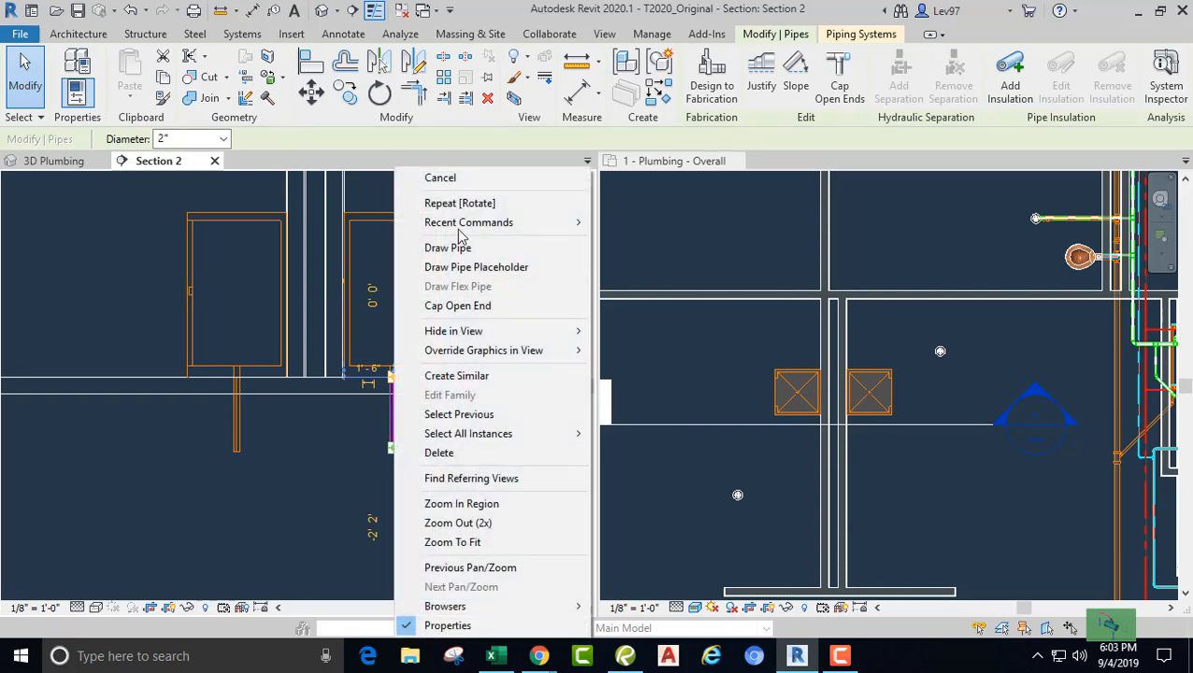
left_click(455, 249)
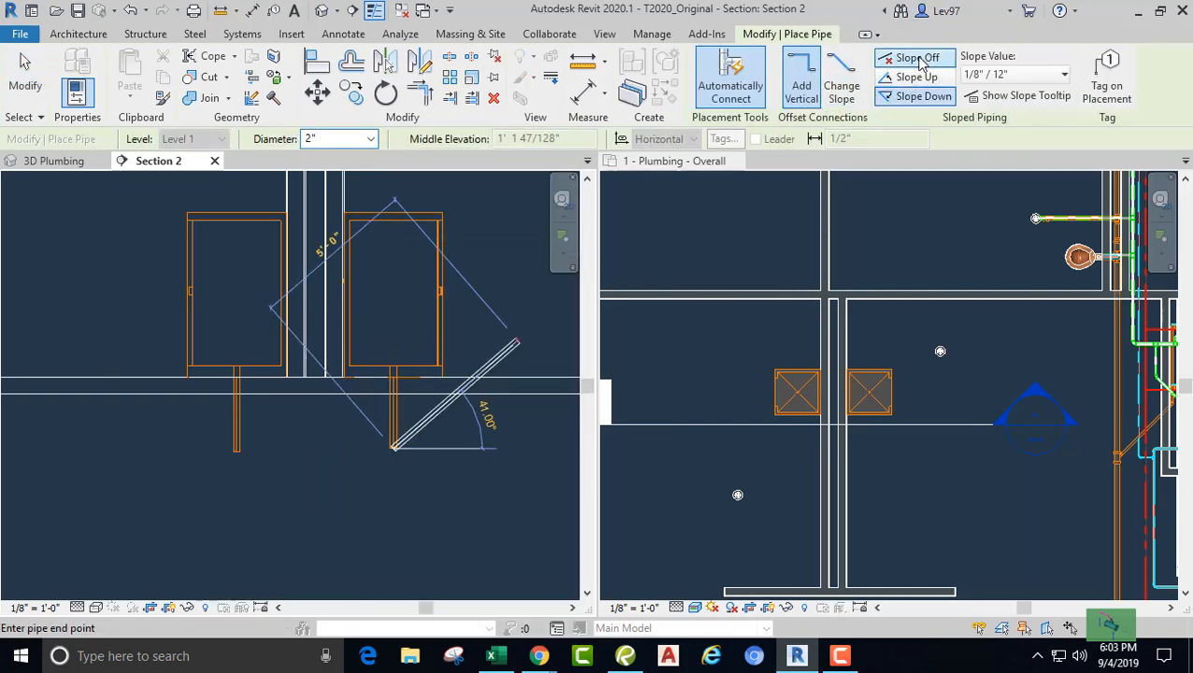
key("Escape")
key("Escape")
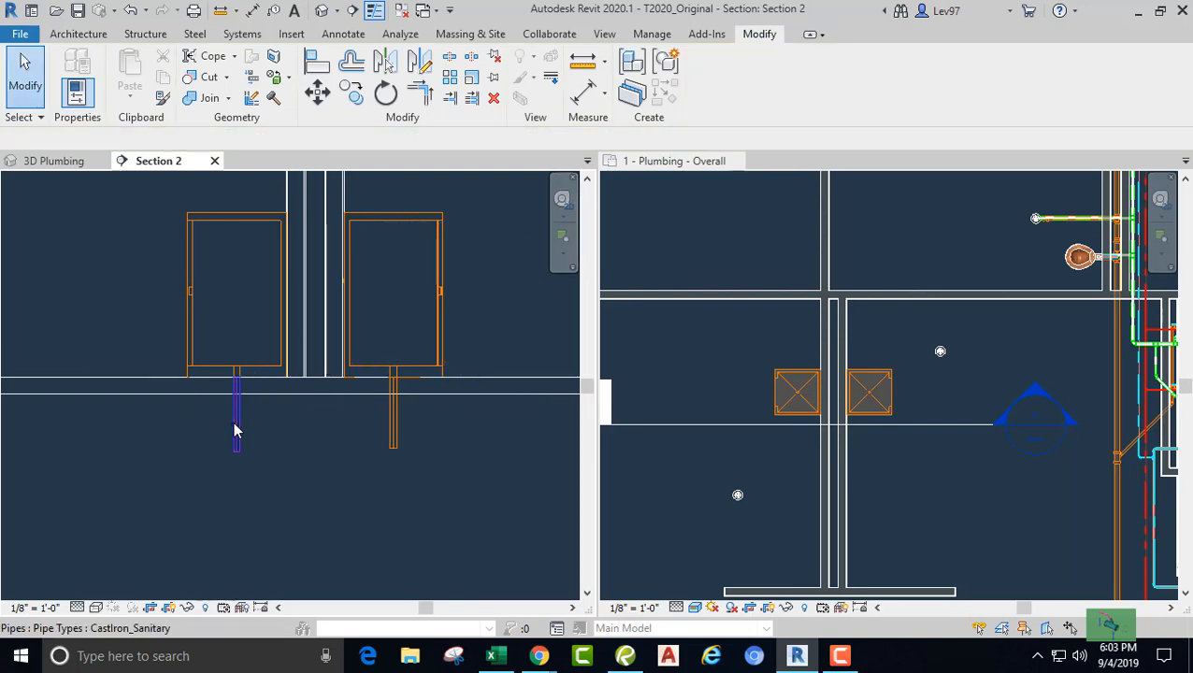
Step: With slope off, extend the west shower's 2" drain pipe about 1'-3" horizontally east and about 1'-6" straight down
left_click(234, 424)
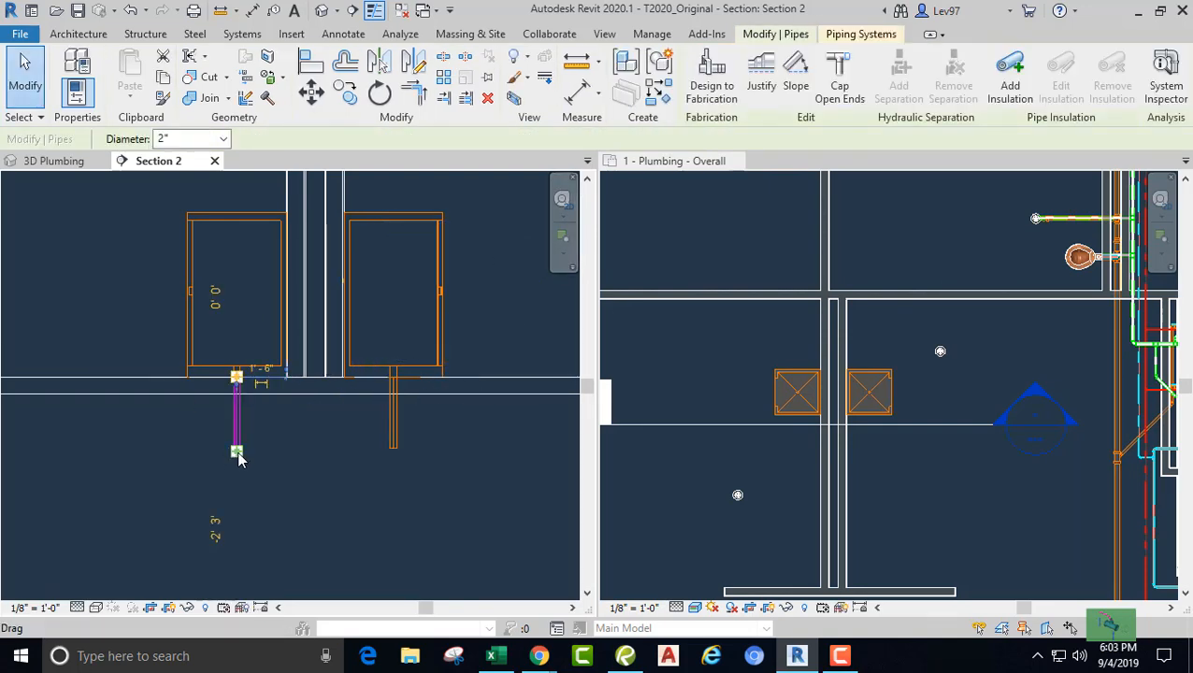
right_click(237, 435)
left_click(295, 248)
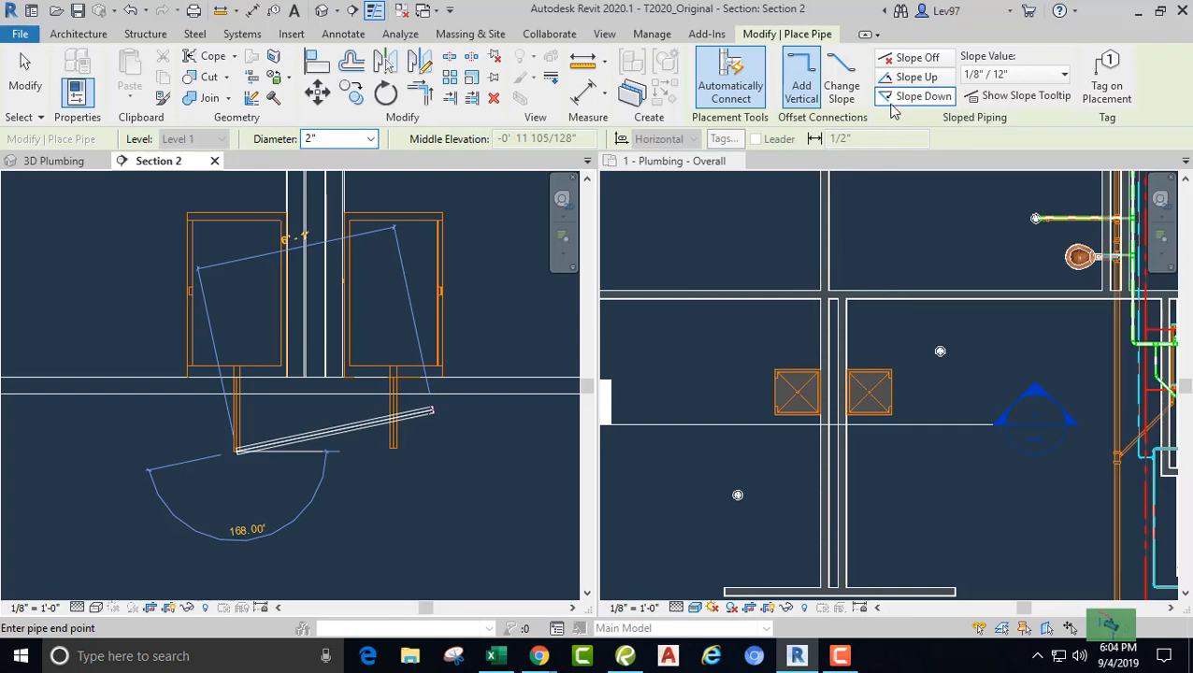
left_click(912, 58)
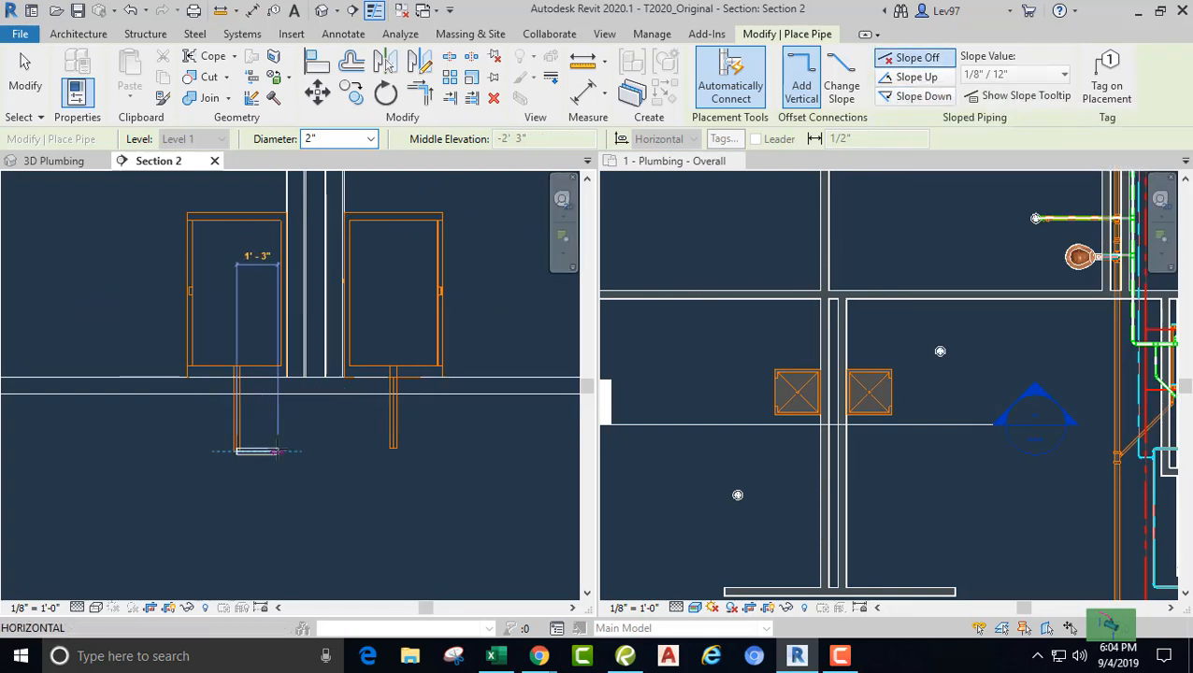
left_click(278, 452)
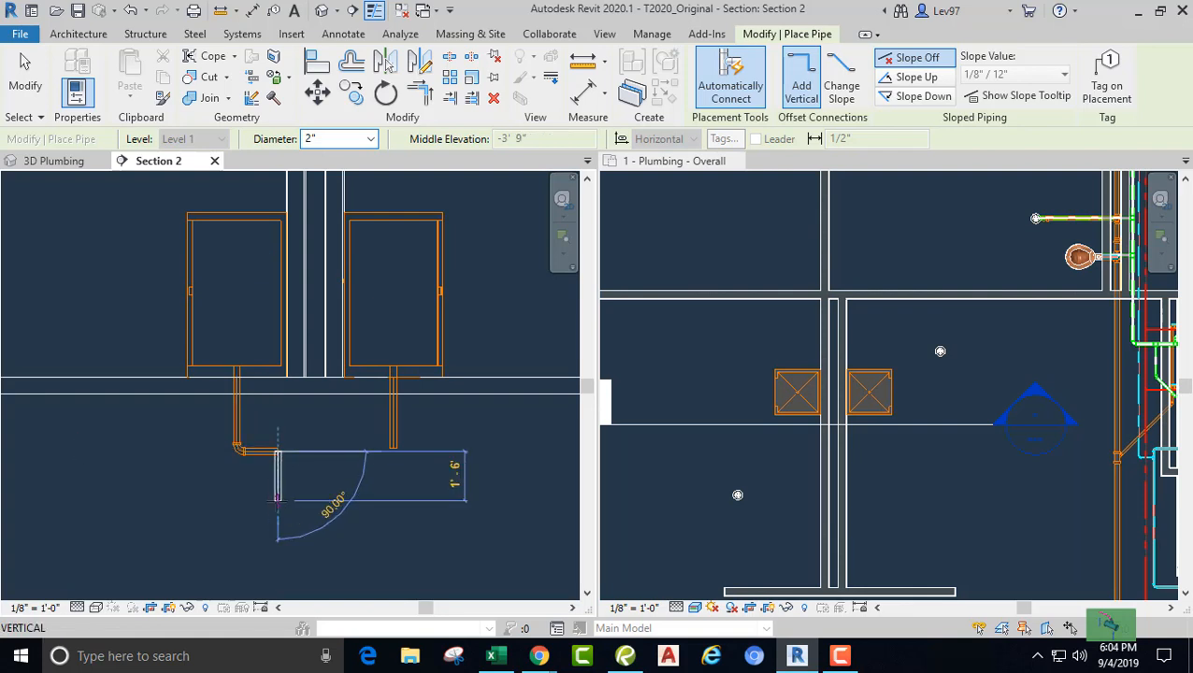
left_click(277, 501)
key("Escape")
key("Escape")
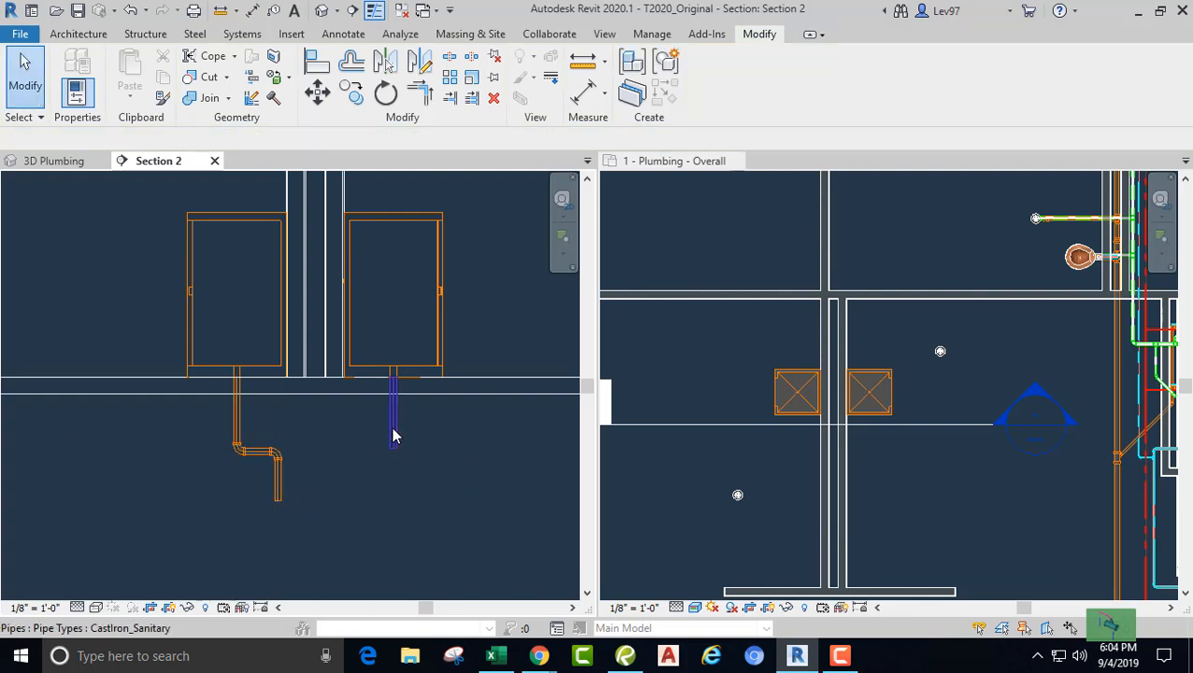
Step: Draw a short horizontal 2" pipe west from the lower end of the east shower's drain pipe, with slope off
left_click(393, 436)
right_click(393, 449)
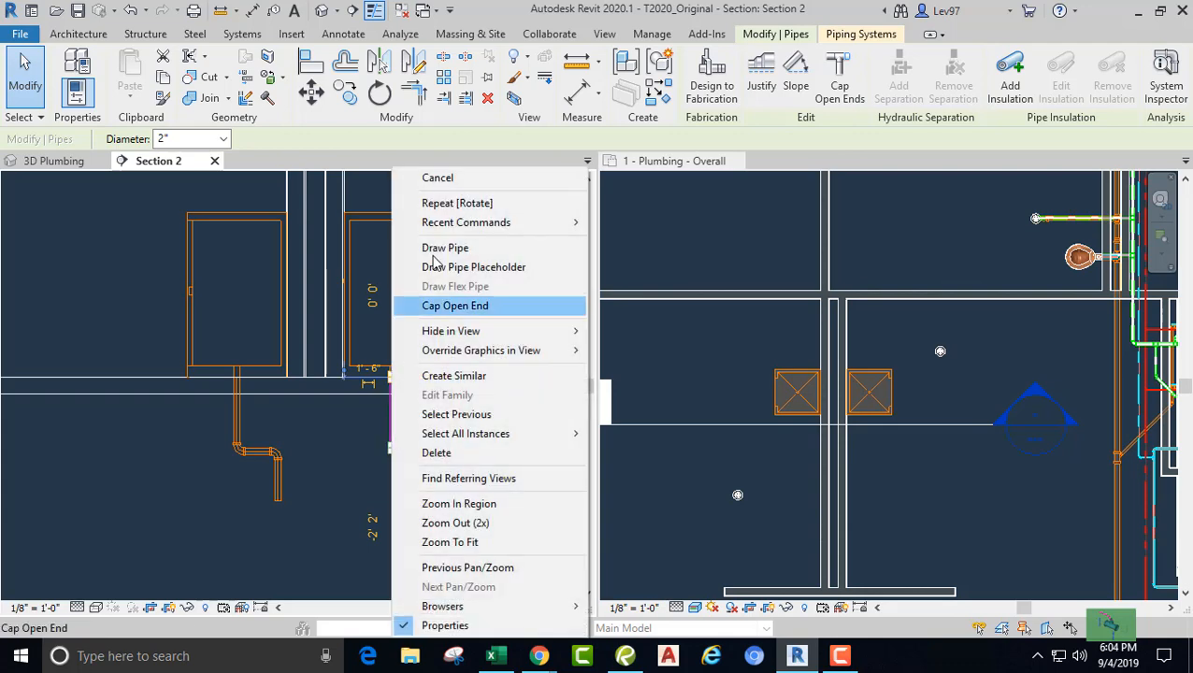
left_click(446, 248)
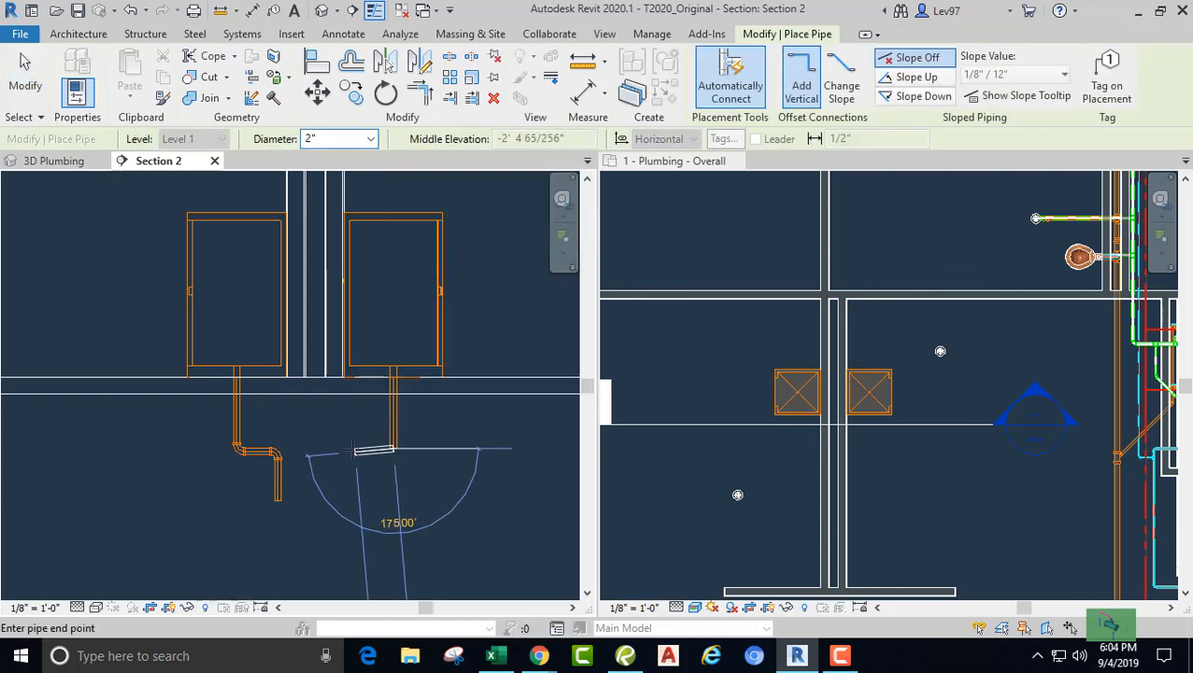
left_click(352, 448)
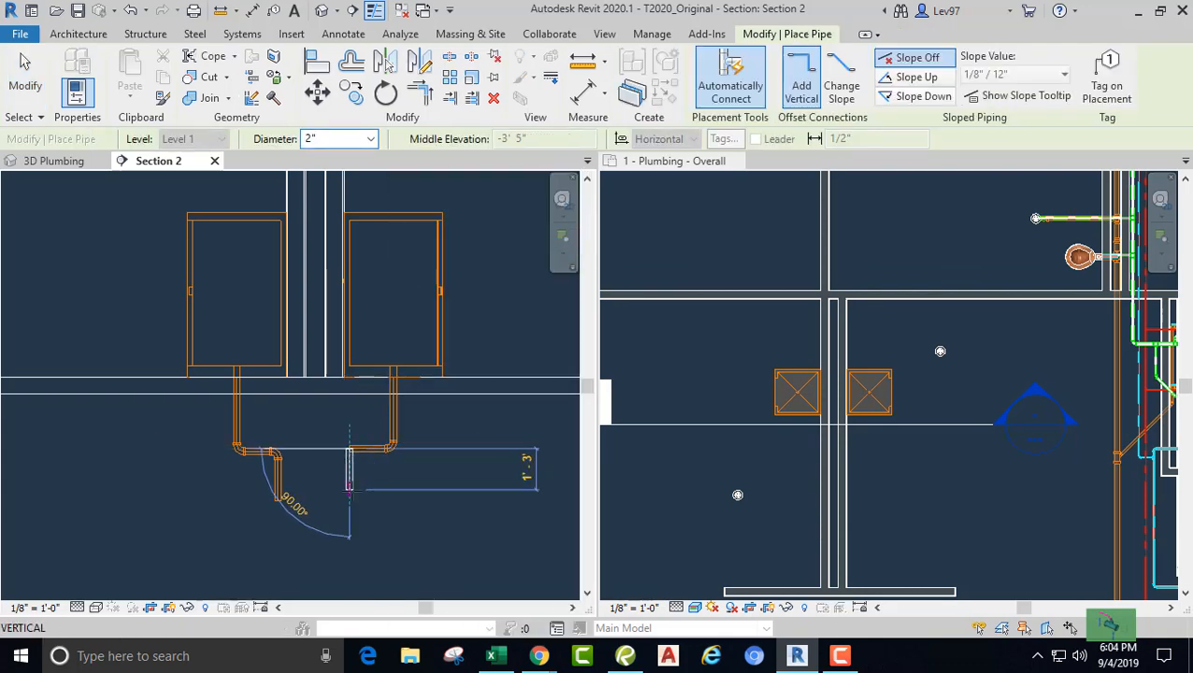
key("Escape")
key("Escape")
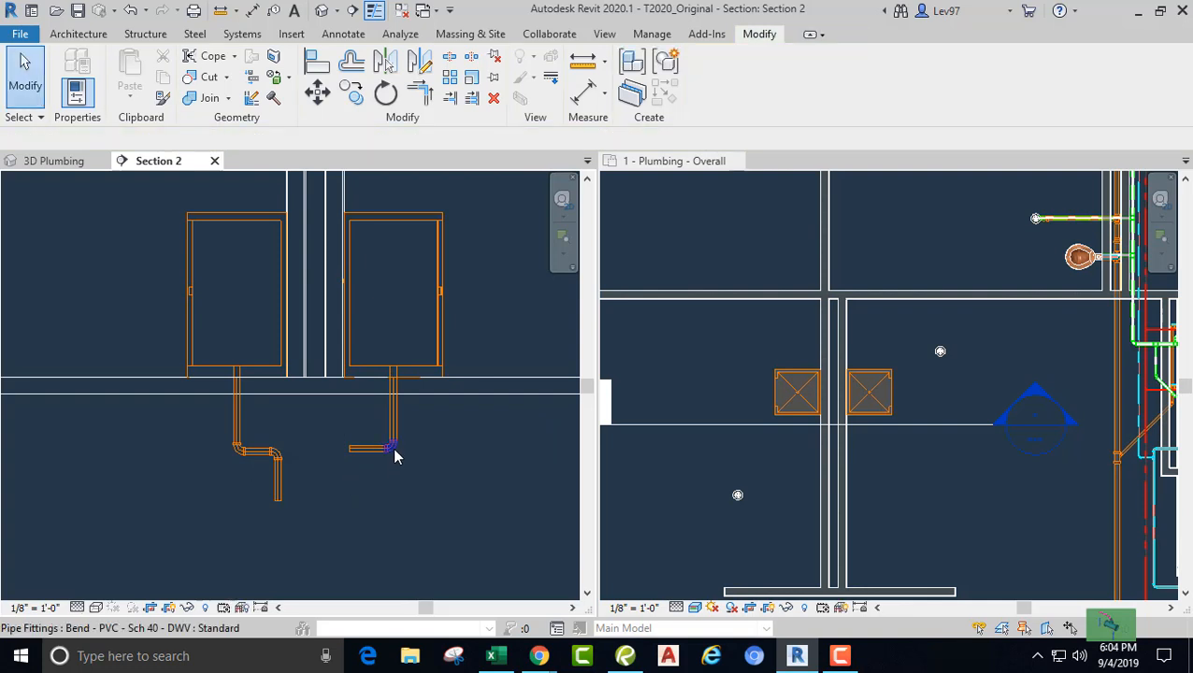
Step: Change the bends at the lower ends of both showers' vertical drain pipes into P-traps
left_click(393, 449)
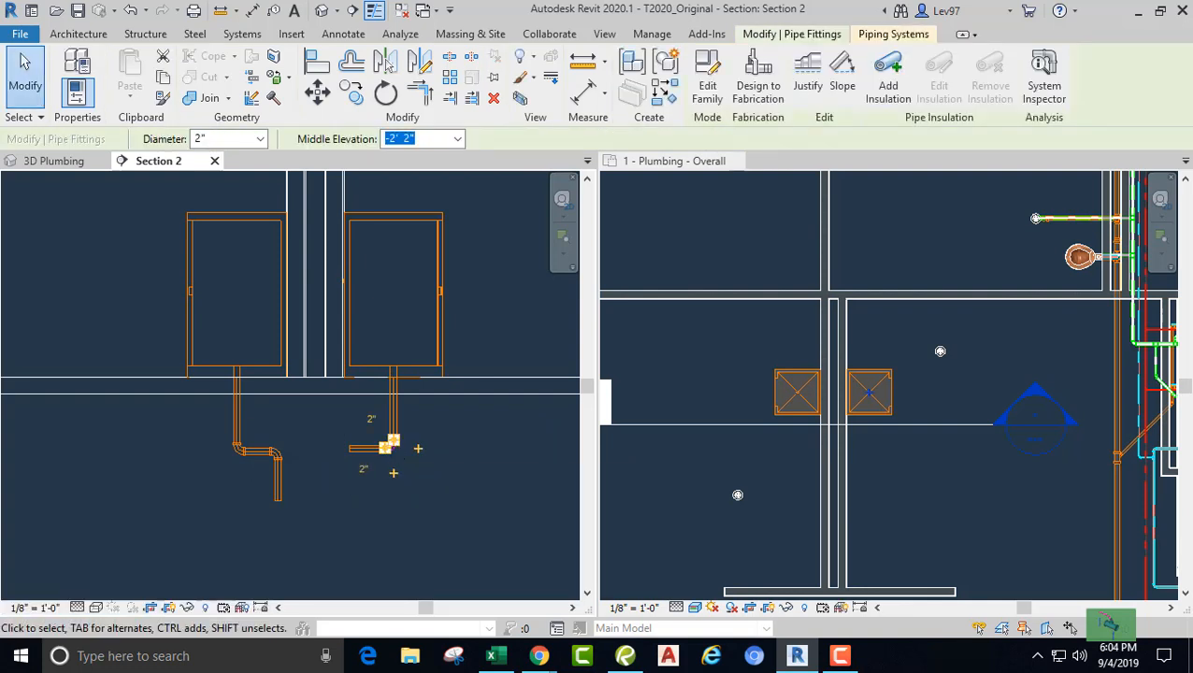
left_click(127, 508)
left_click(241, 452)
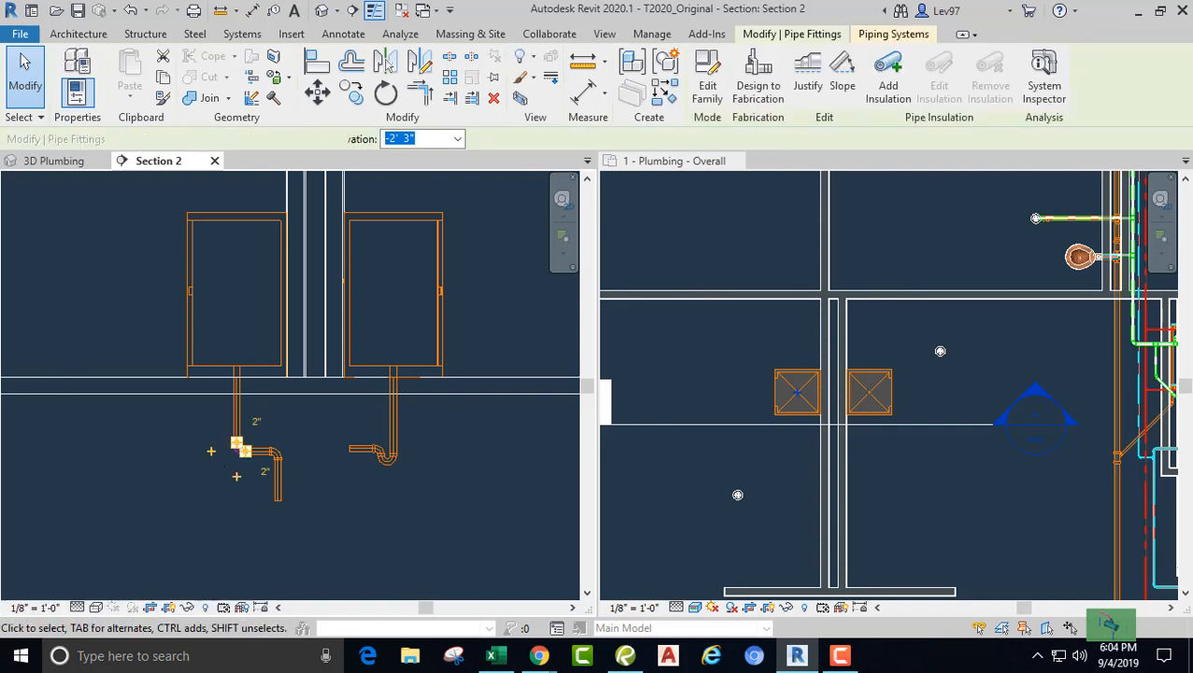
left_click(96, 522)
Step: Convert the elbow east of the west shower's P-trap into a tee with an open outlet facing up
left_click(278, 455)
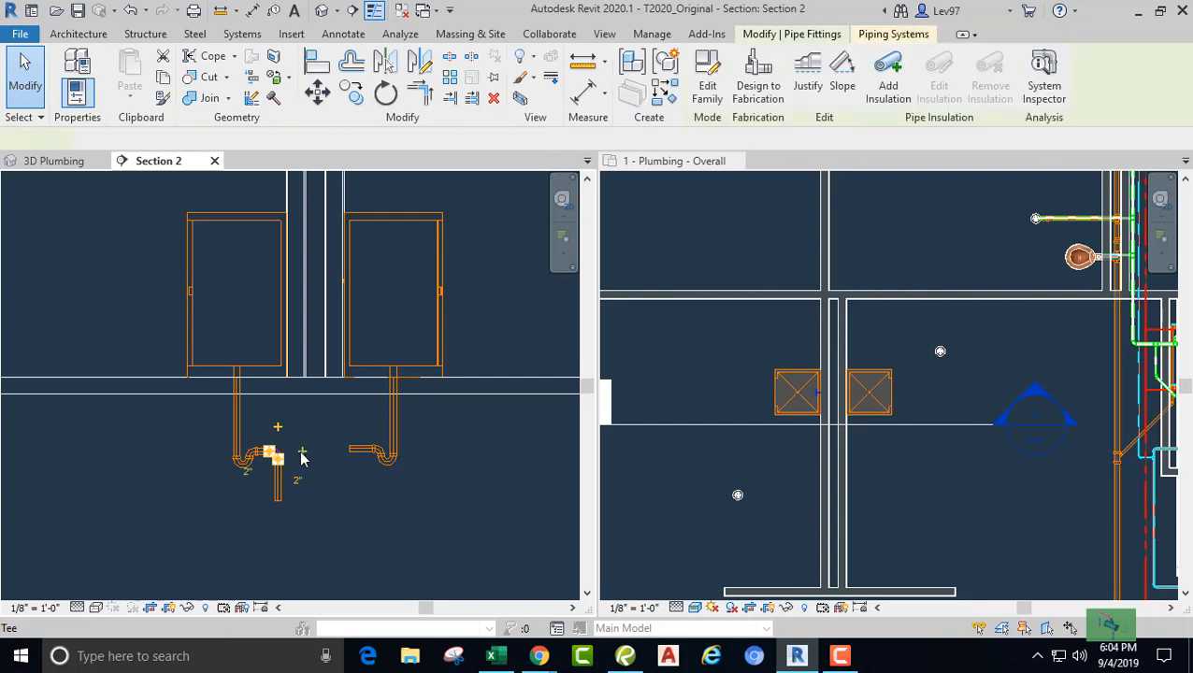
scroll(286, 453, "up", 5)
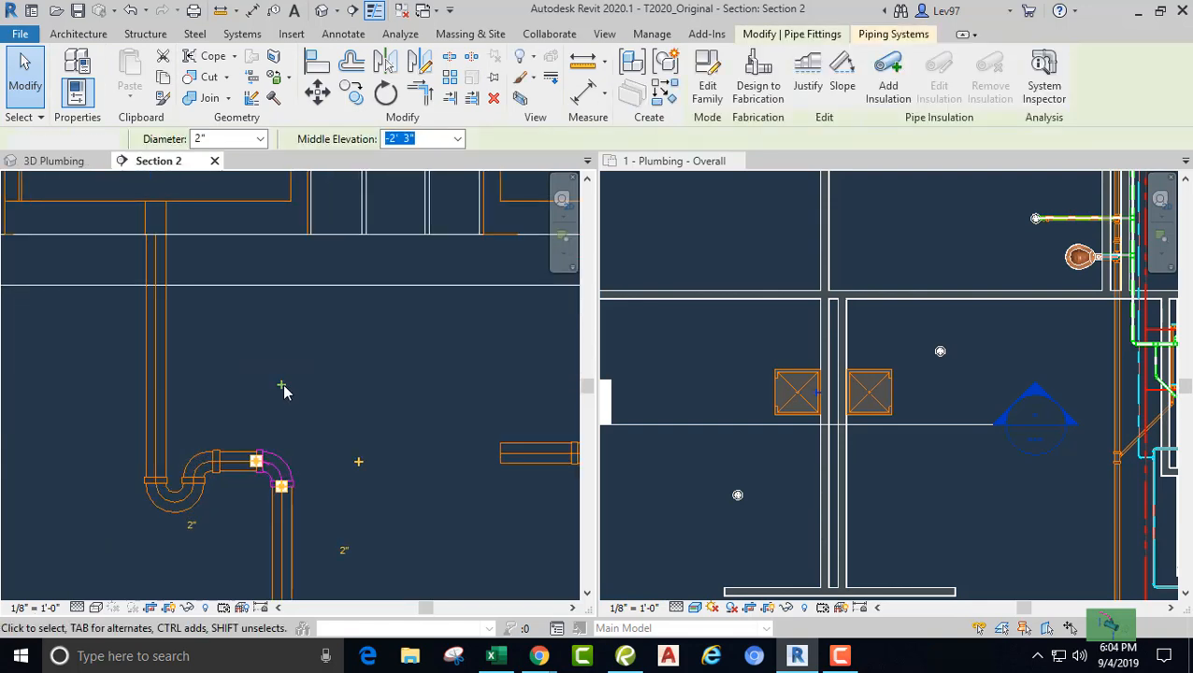
left_click(283, 387)
Step: Draw a 2" pipe straight up from the tee's upper outlet to just below the floor surface and cap its open end
left_click(286, 453)
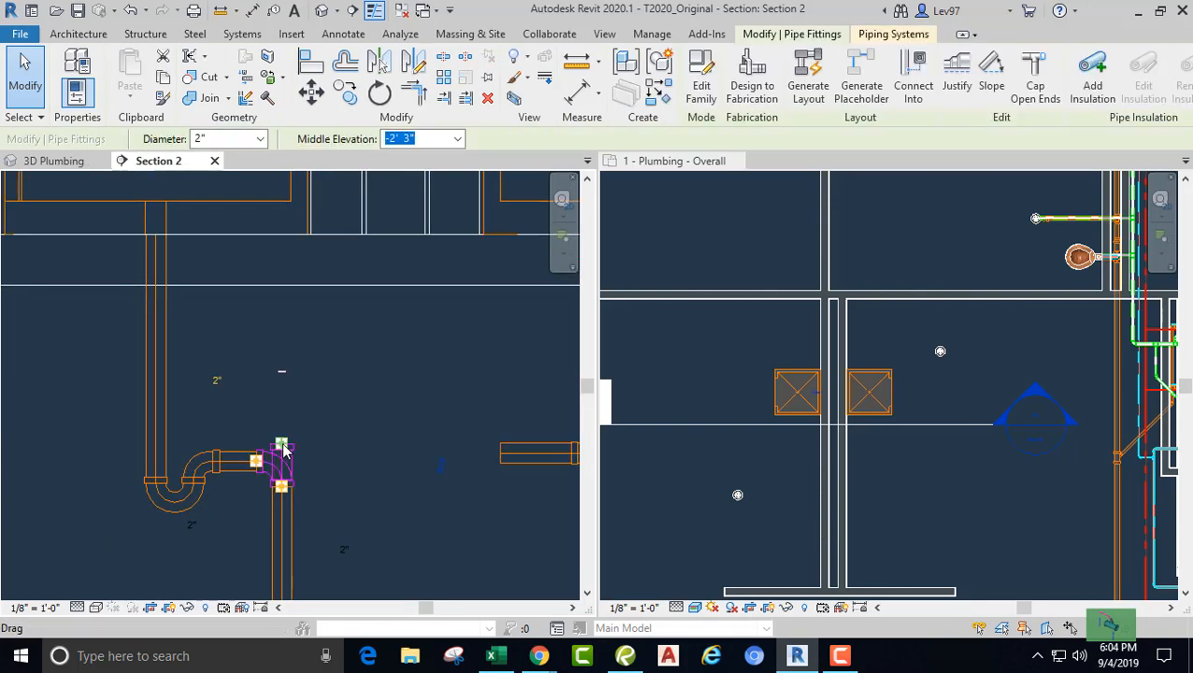
right_click(285, 453)
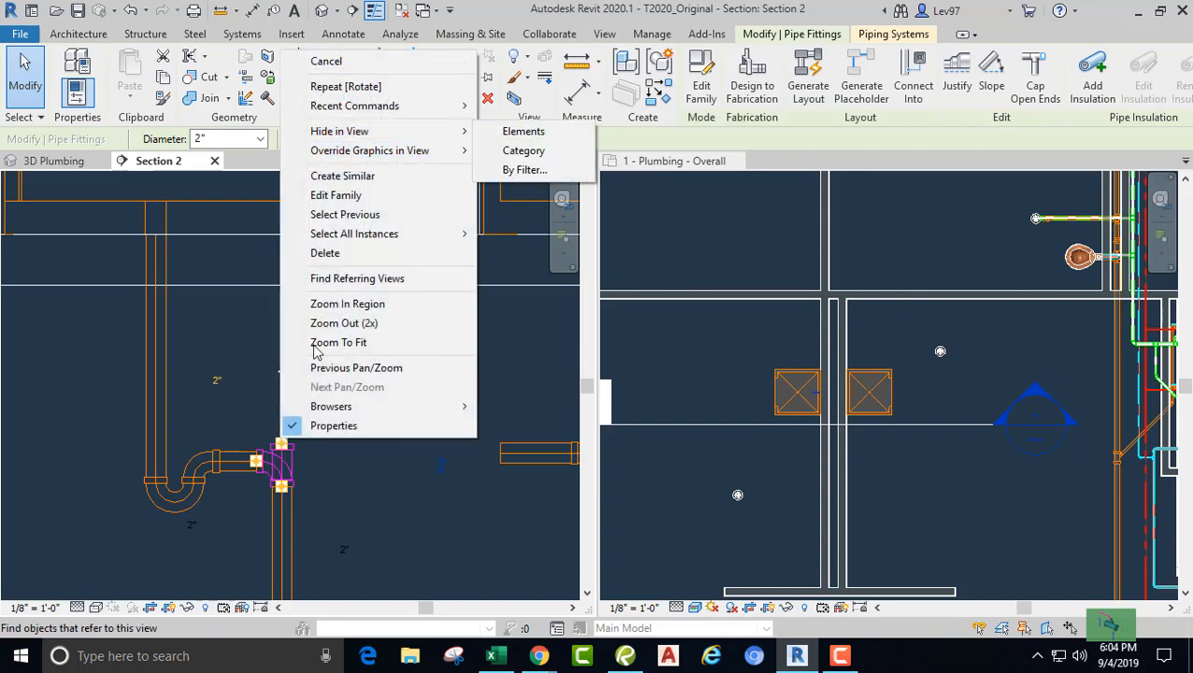
left_click(280, 454)
right_click(285, 452)
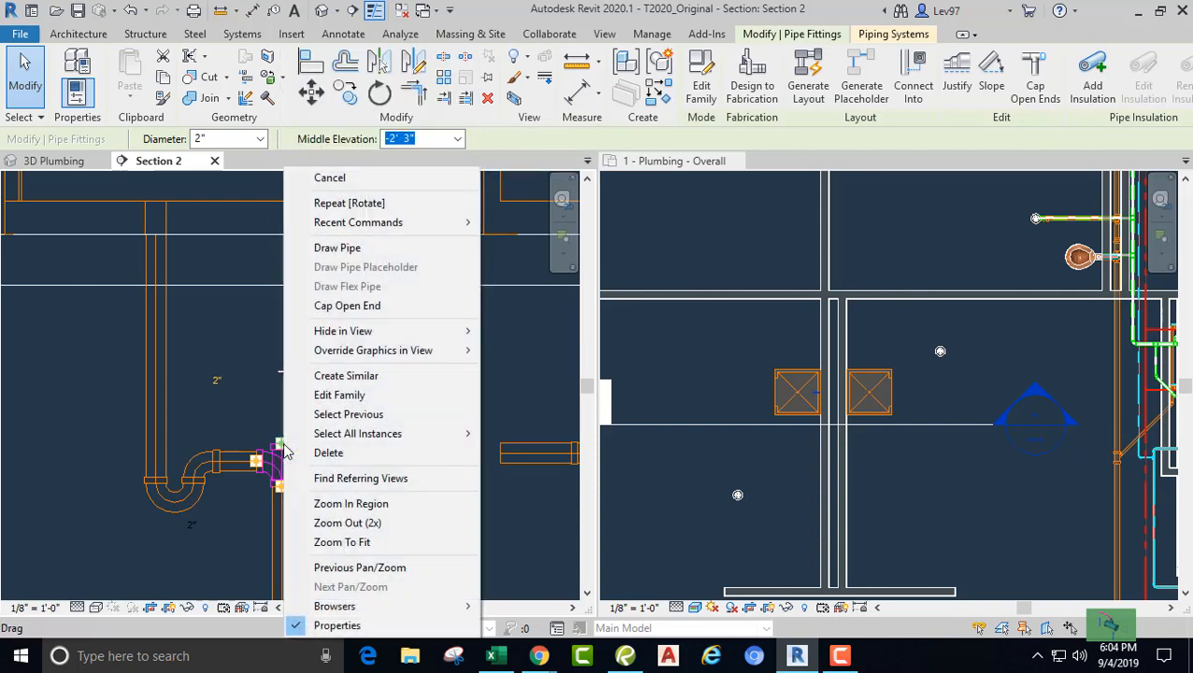
left_click(323, 248)
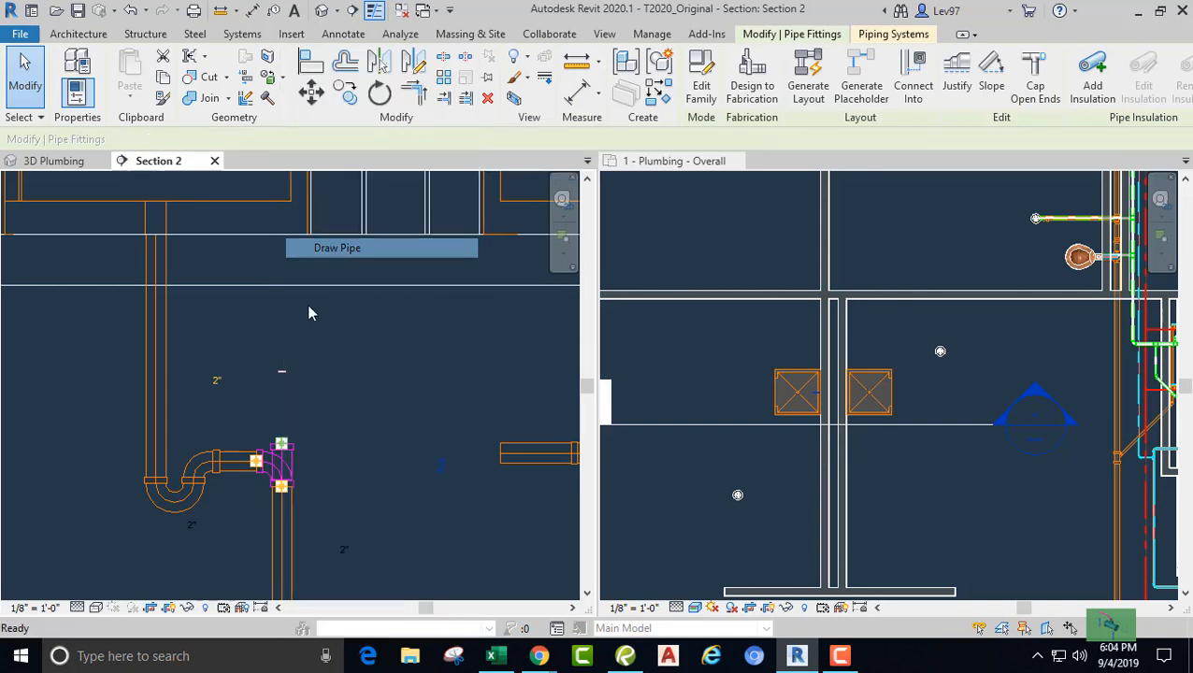
left_click(281, 249)
key("Escape")
key("Escape")
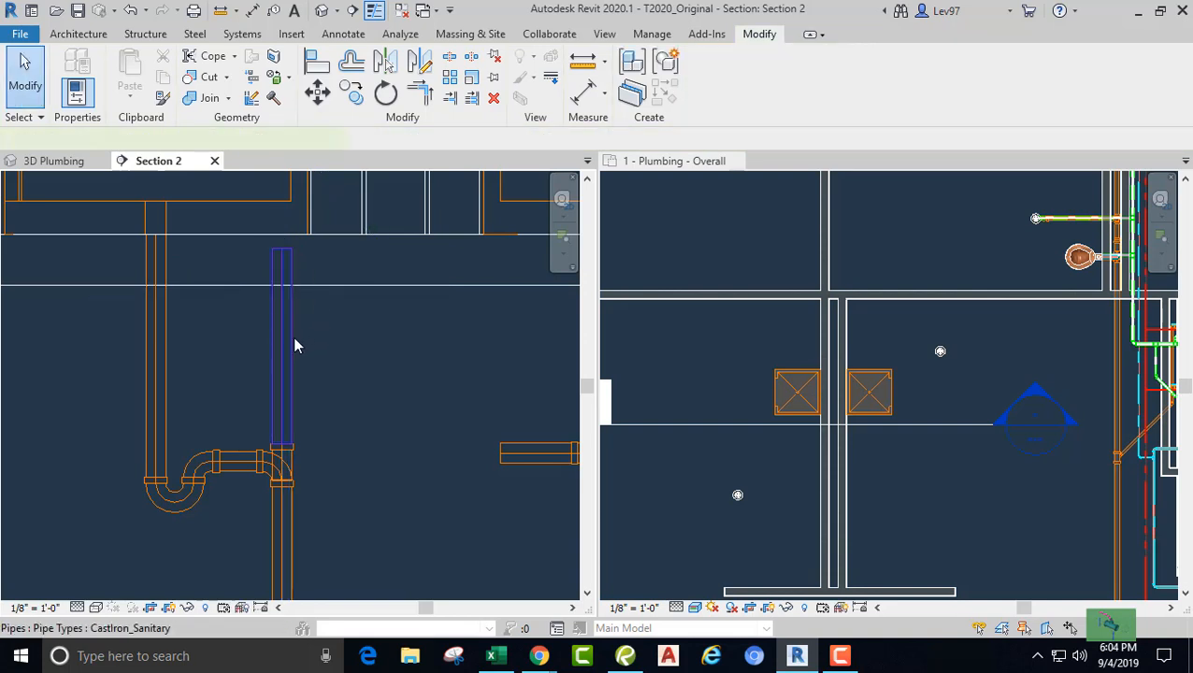
left_click(294, 339)
left_click(841, 82)
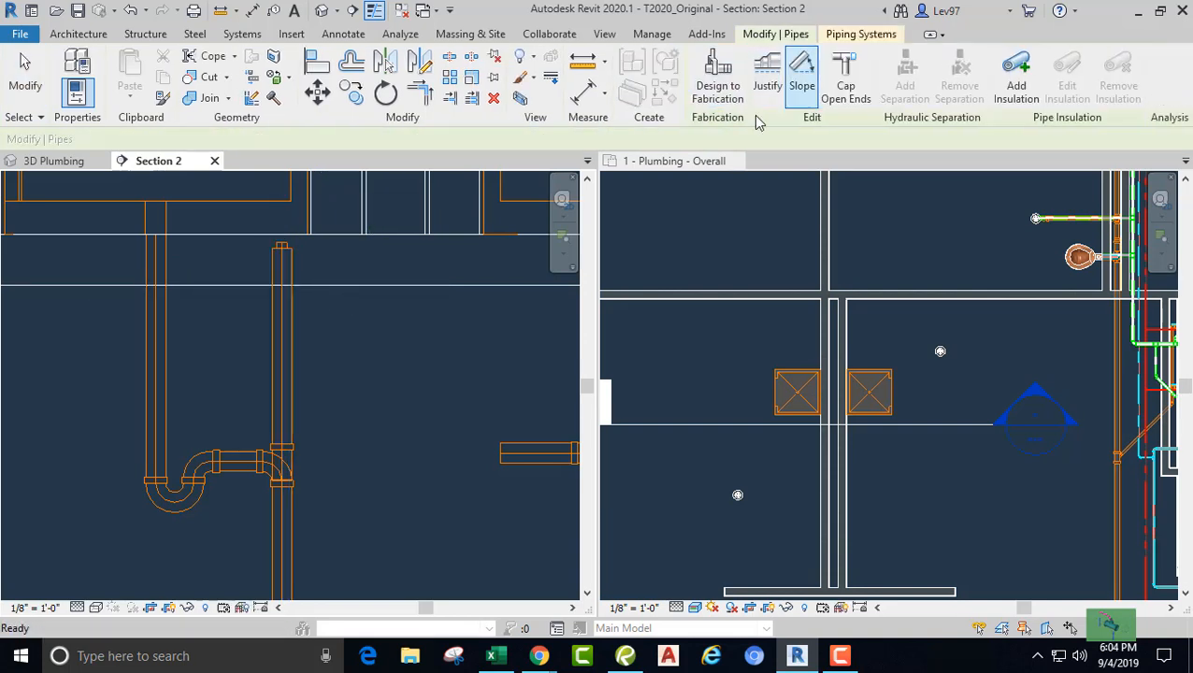
Step: Convert the tee into a double sanitary tee and draw a short horizontal 2" pipe east from its new outlet, with slope off
left_click(288, 471)
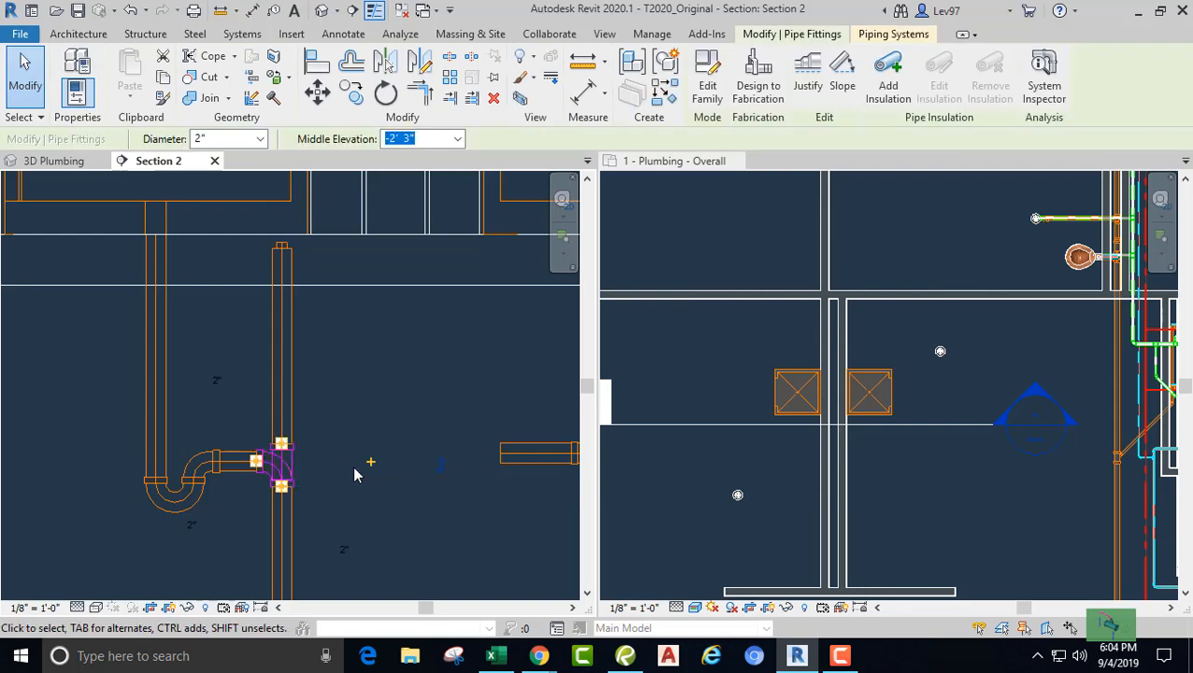
left_click(371, 468)
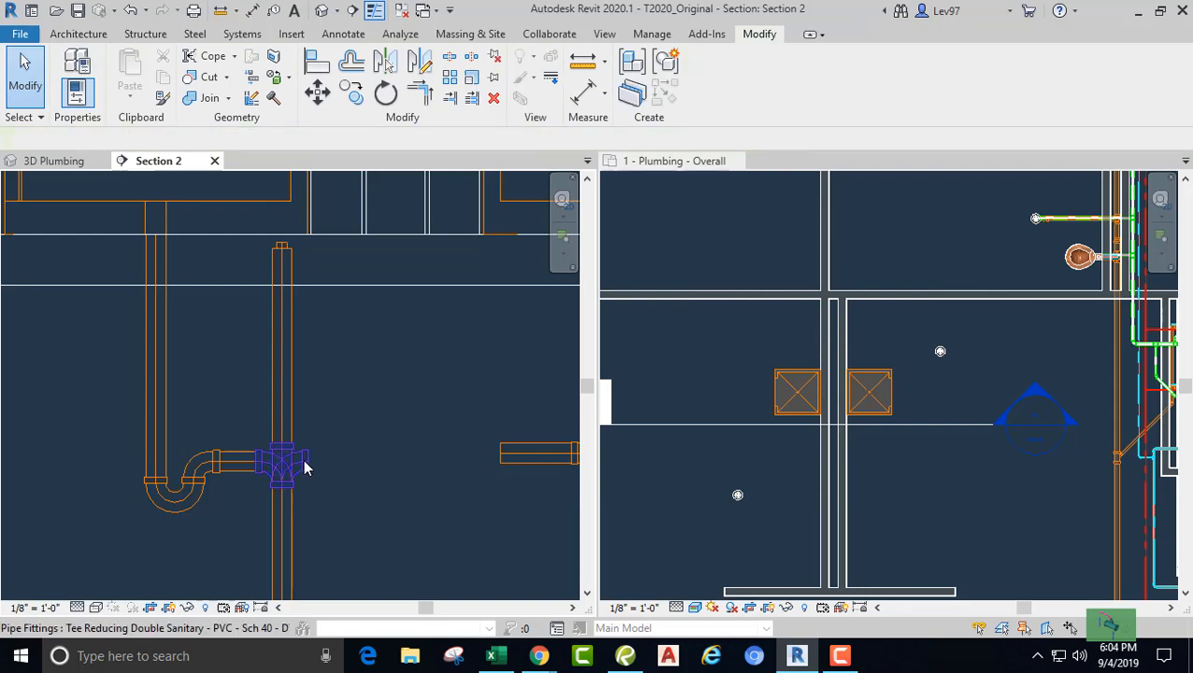
left_click(308, 464)
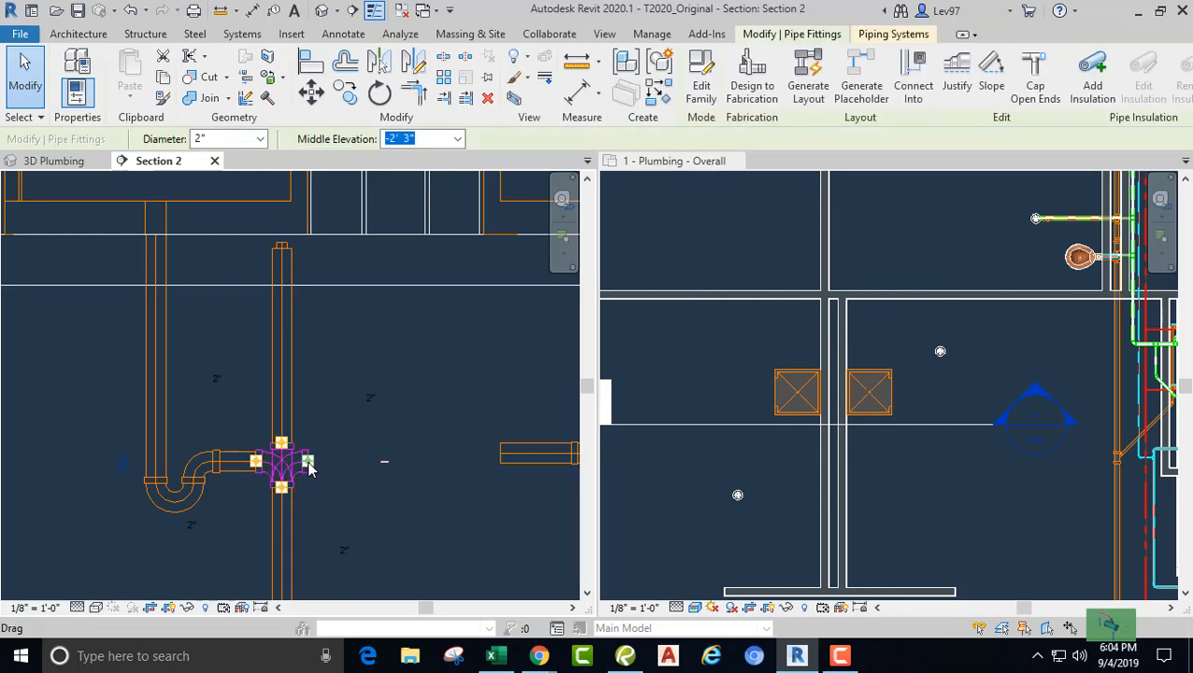
right_click(308, 461)
left_click(366, 248)
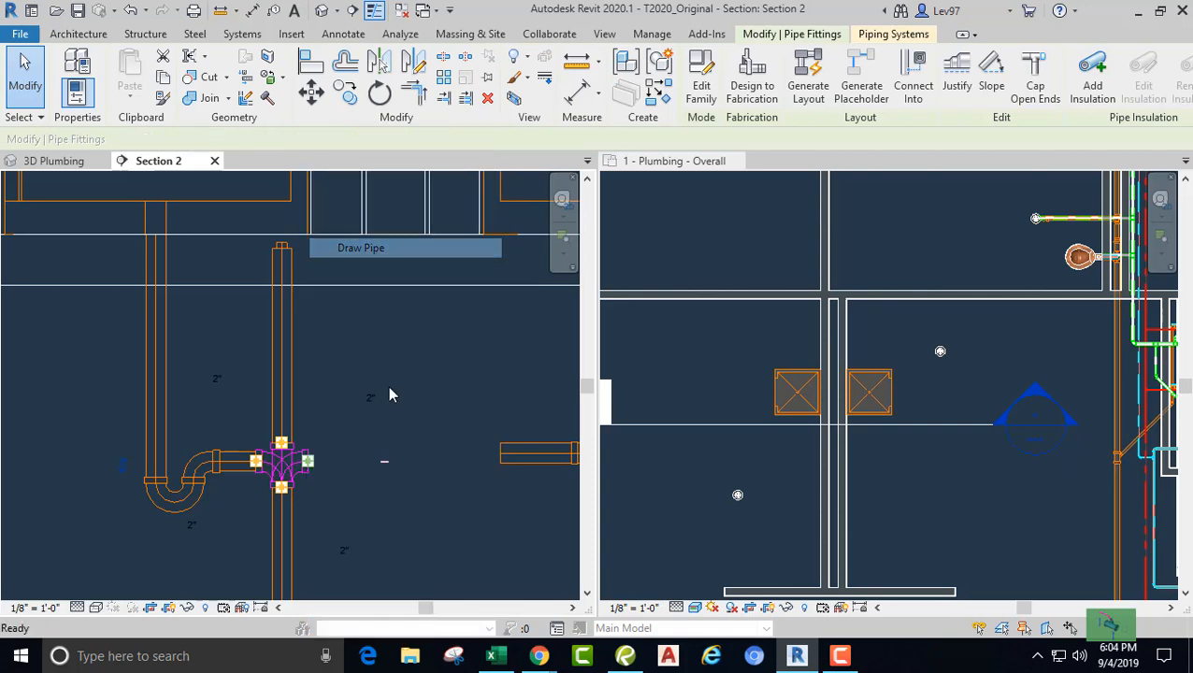
left_click(425, 461)
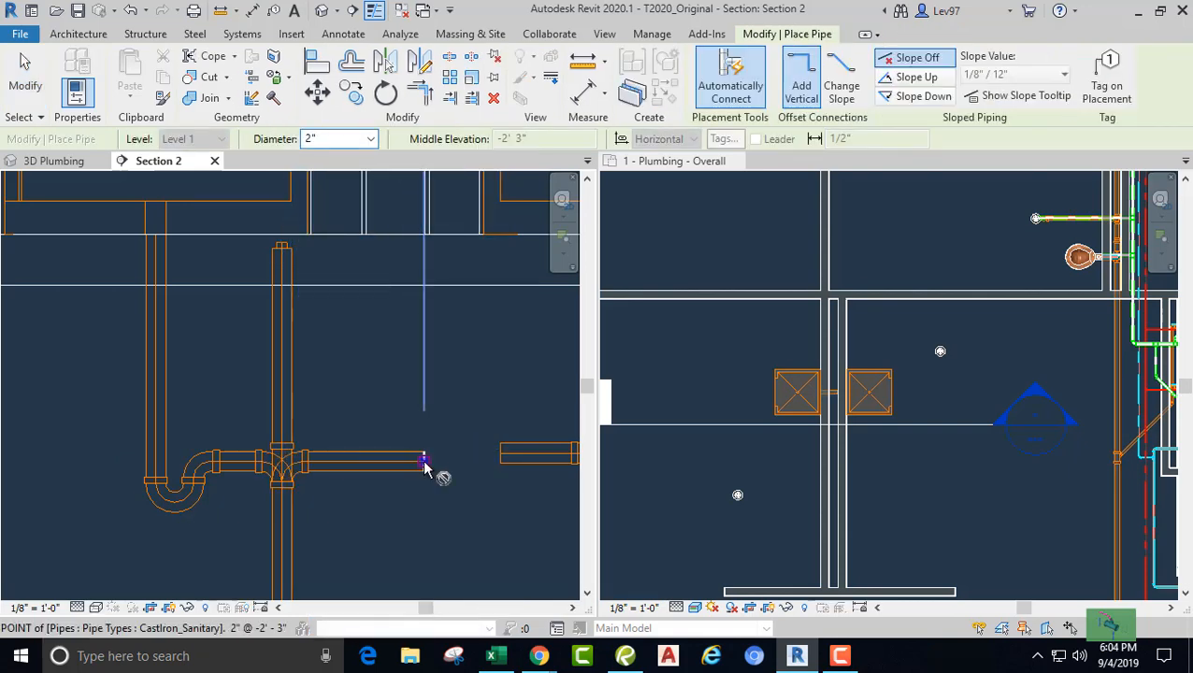
key("Escape")
key("Escape")
Step: Align the horizontal pipe east of the double tee with the centerline of the east shower's horizontal drain pipe
middle_click_drag(439, 430, 324, 356)
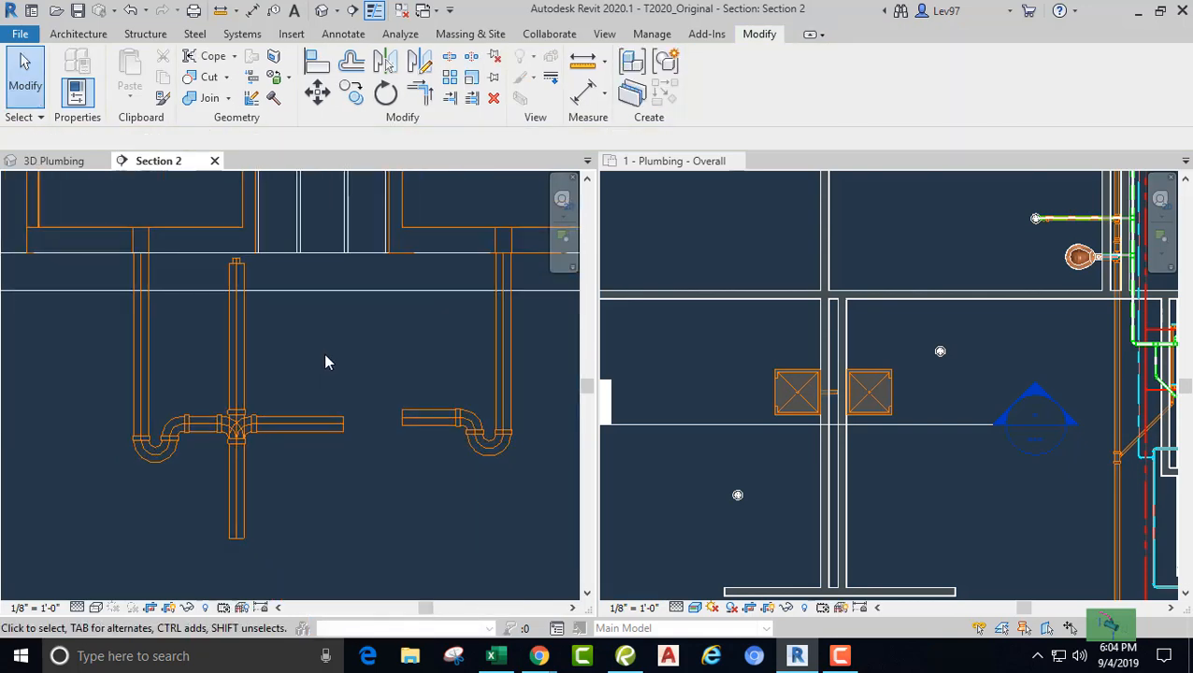
left_click(315, 66)
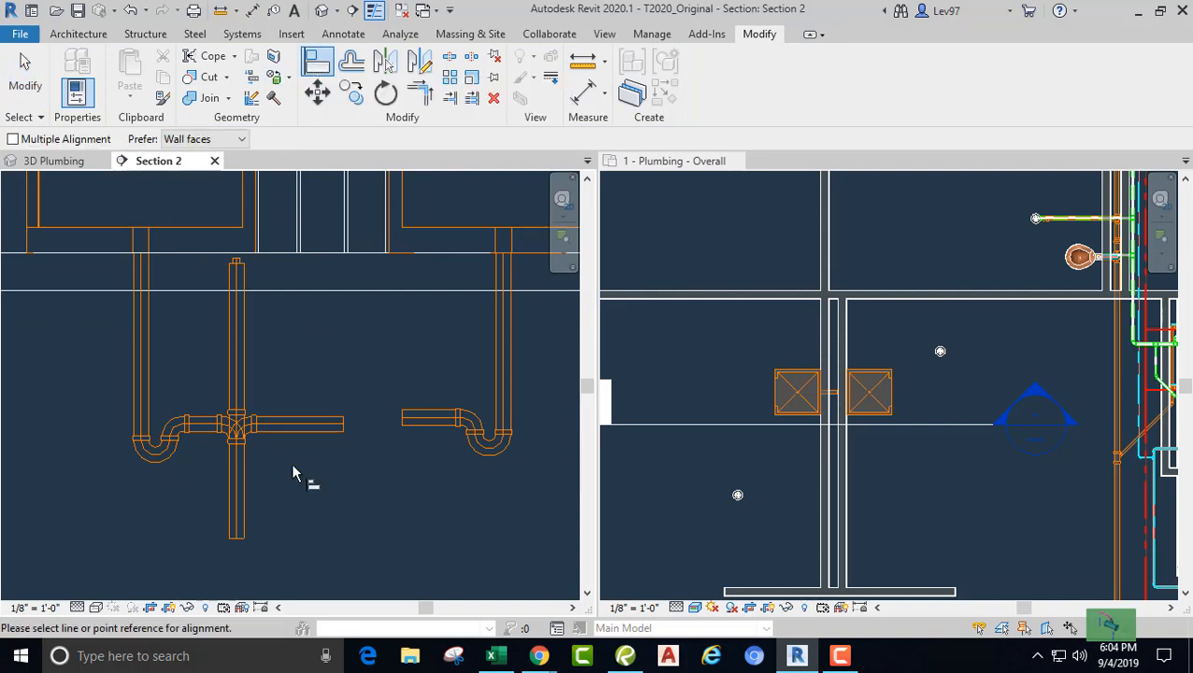
left_click(423, 422)
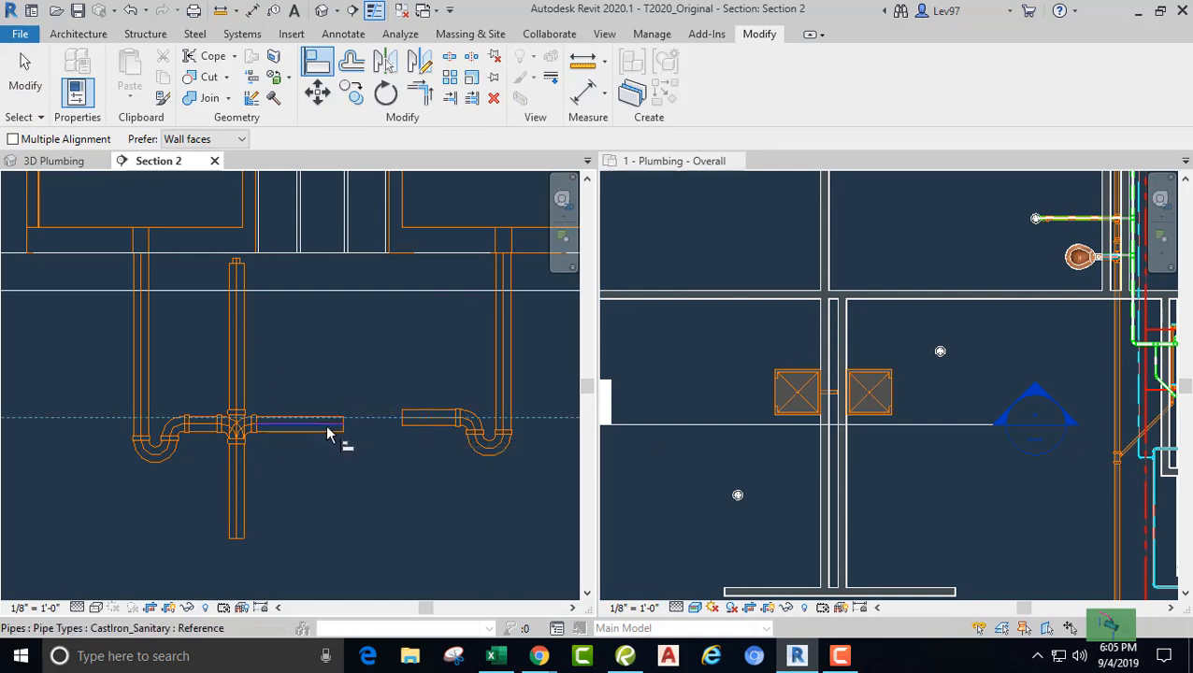
left_click(328, 430)
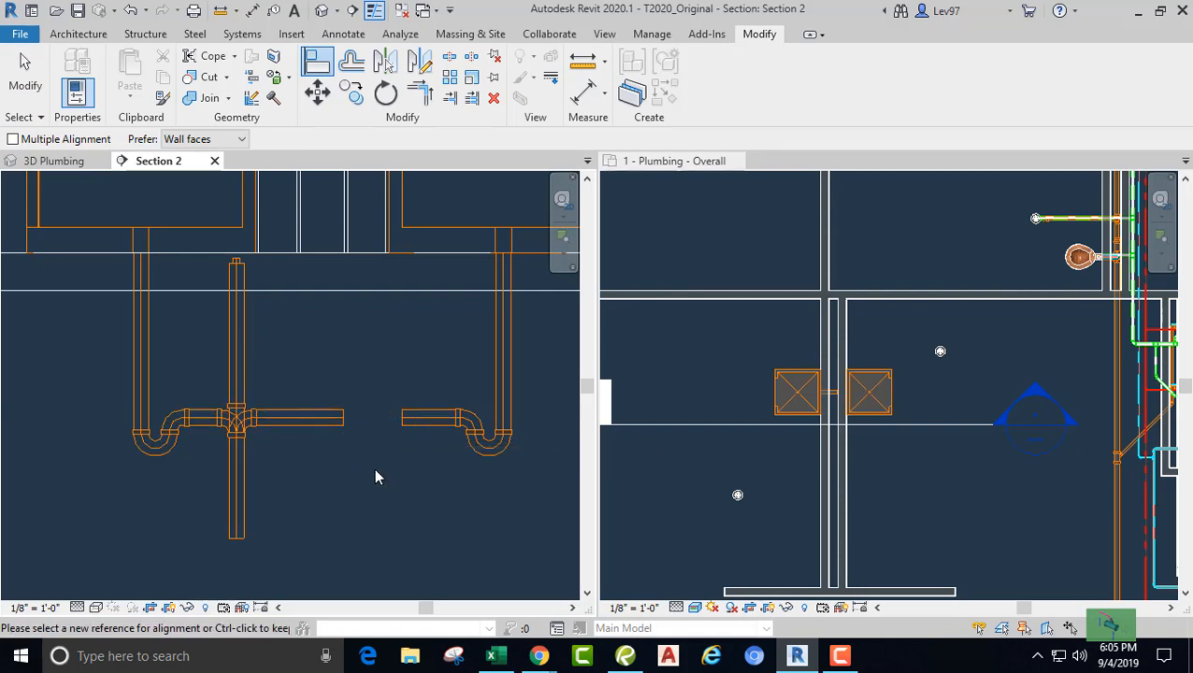
key("Escape")
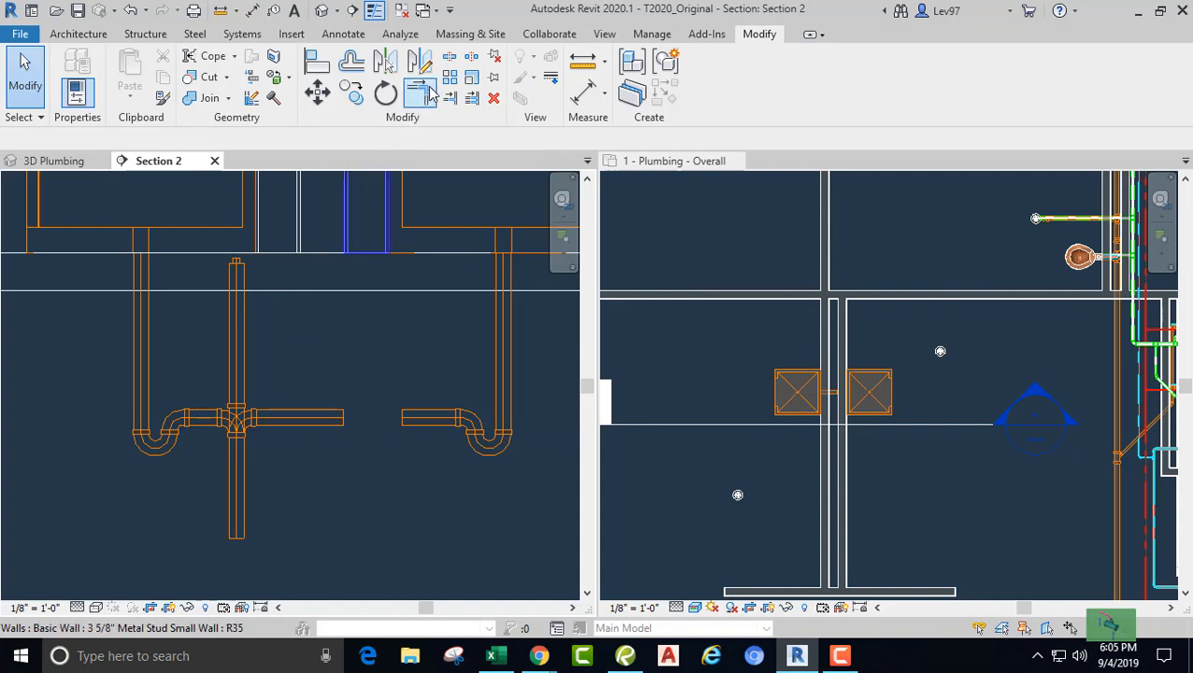
Step: Join the two aligned horizontal drain pipes into one run with Trim/Extend to Corner
left_click(423, 94)
left_click(320, 420)
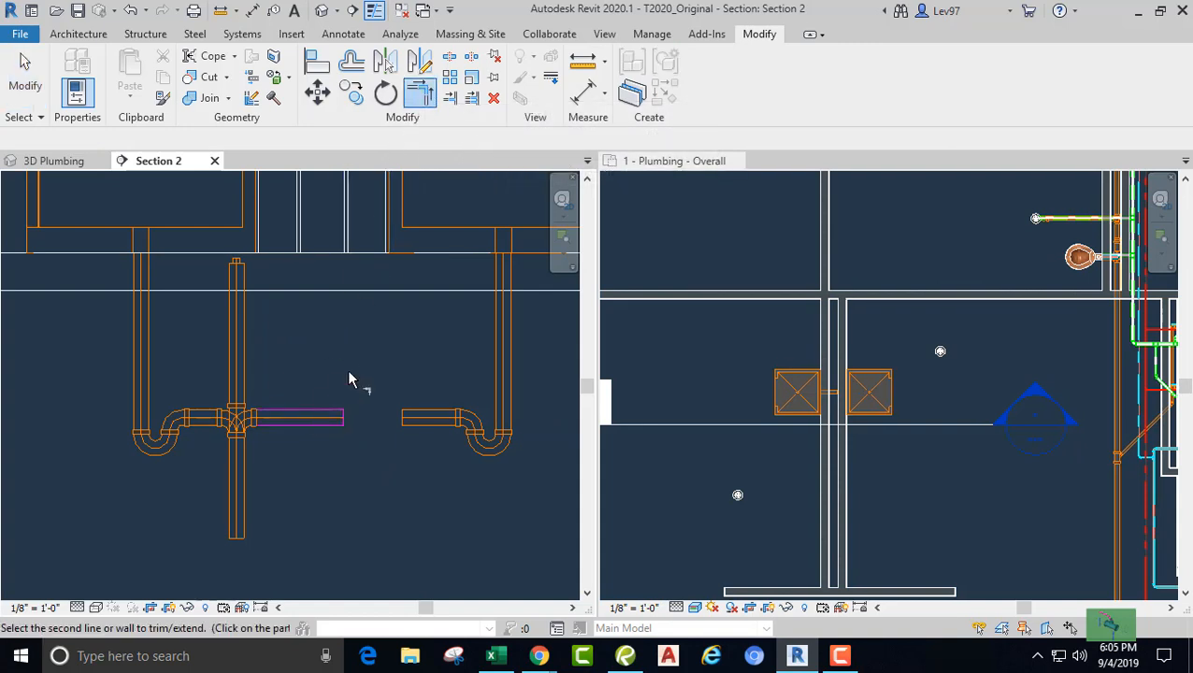
left_click(428, 422)
key("Escape")
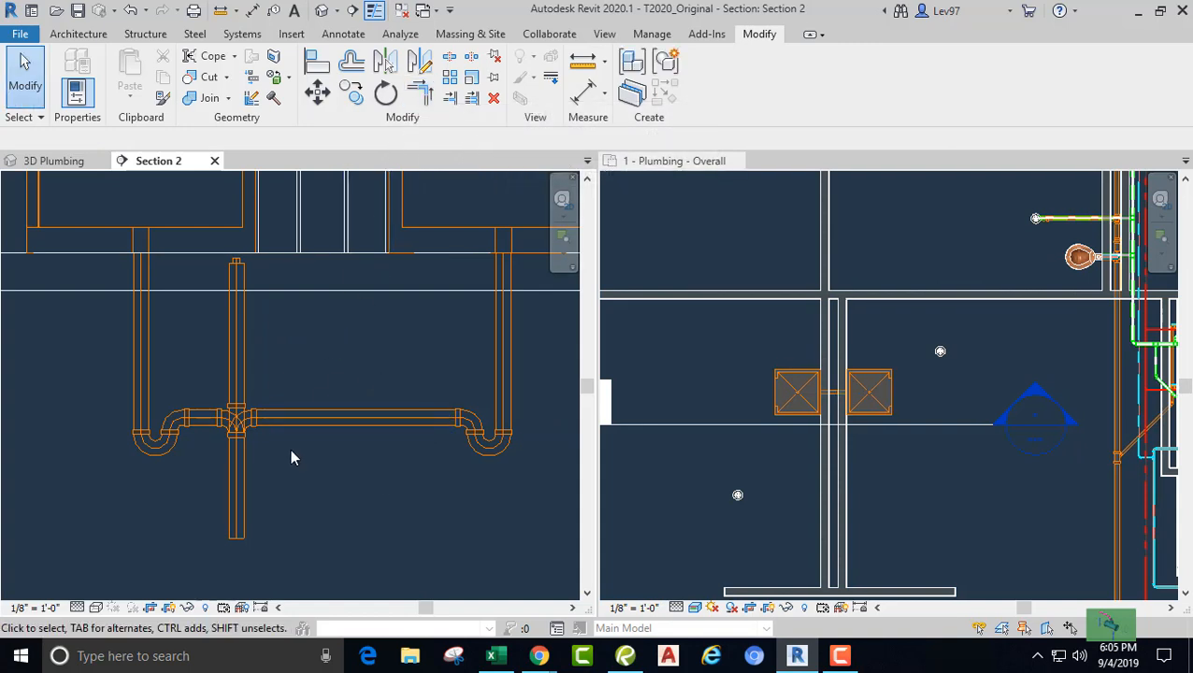
Step: Move the vertical pipe and its double tee east to about midway between the two shower drains, about 4" from the nearest wall face
left_click(245, 493)
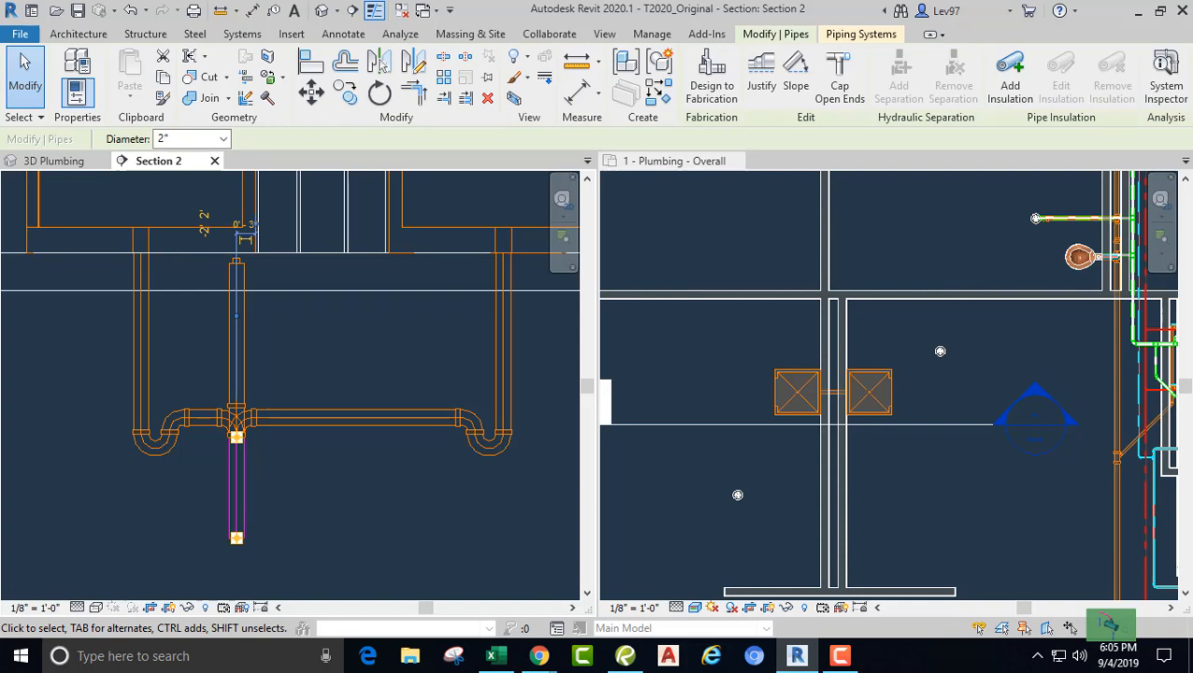
key("Escape")
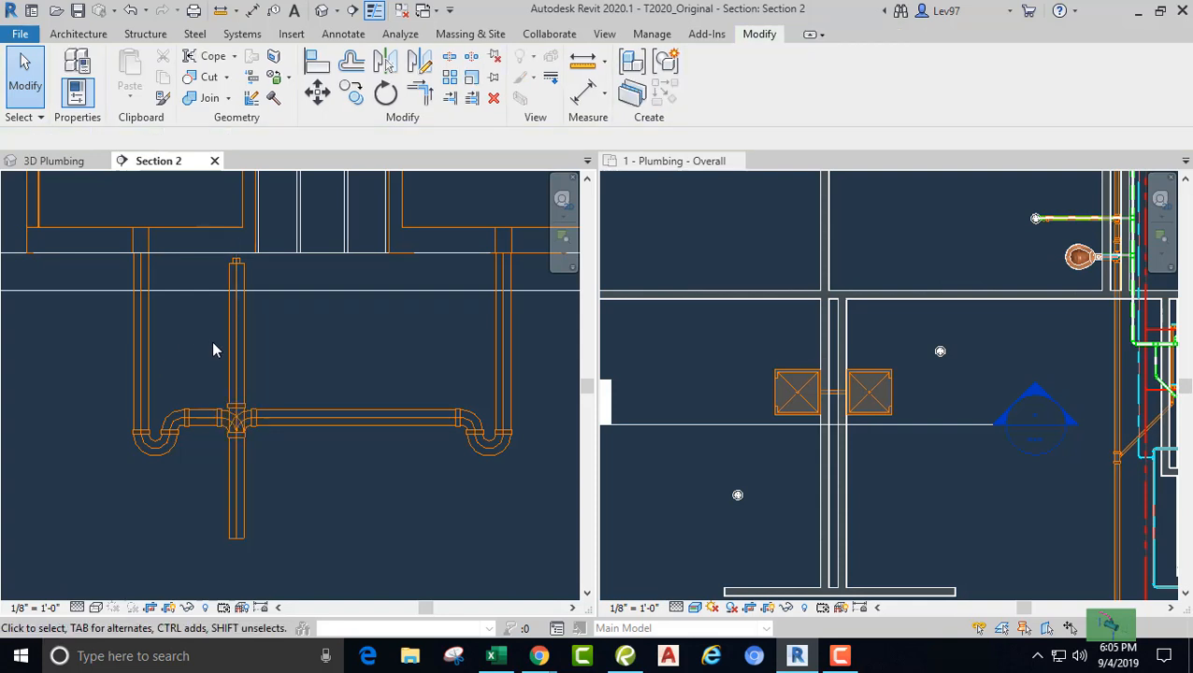
left_click(238, 498)
left_click_drag(238, 497, 315, 509)
key("Escape")
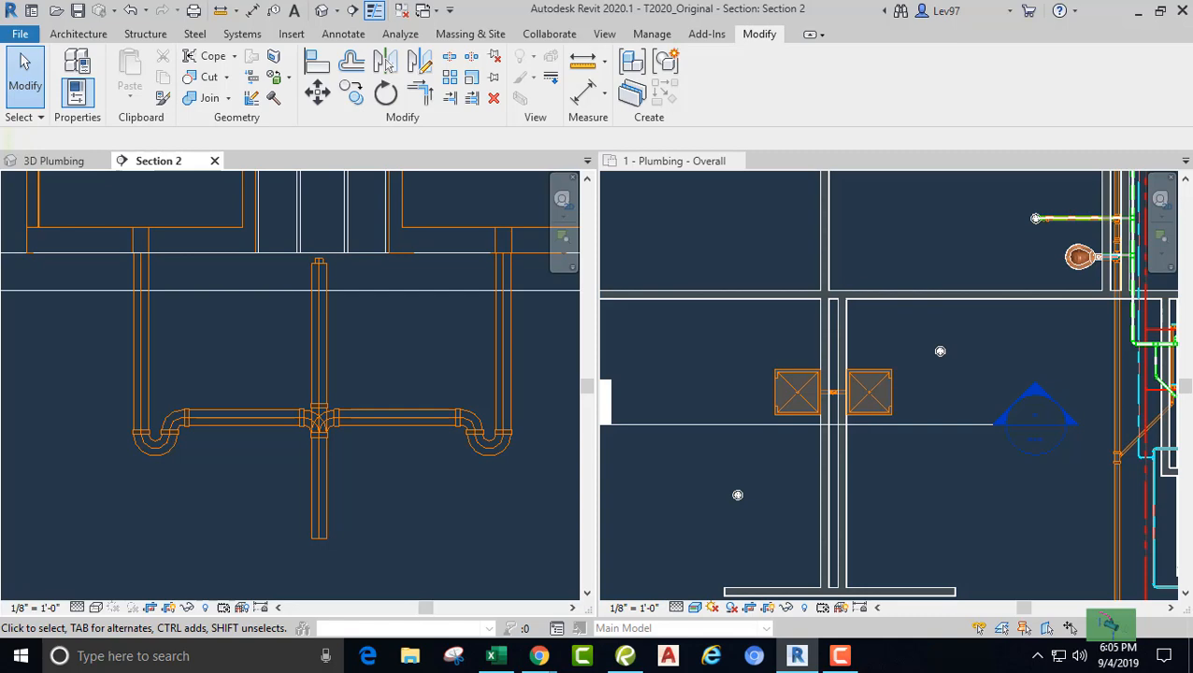
Step: Inspect the system data and fixture units of the vertical pipe below the double tee
left_click_drag(0, 56, 942, 80)
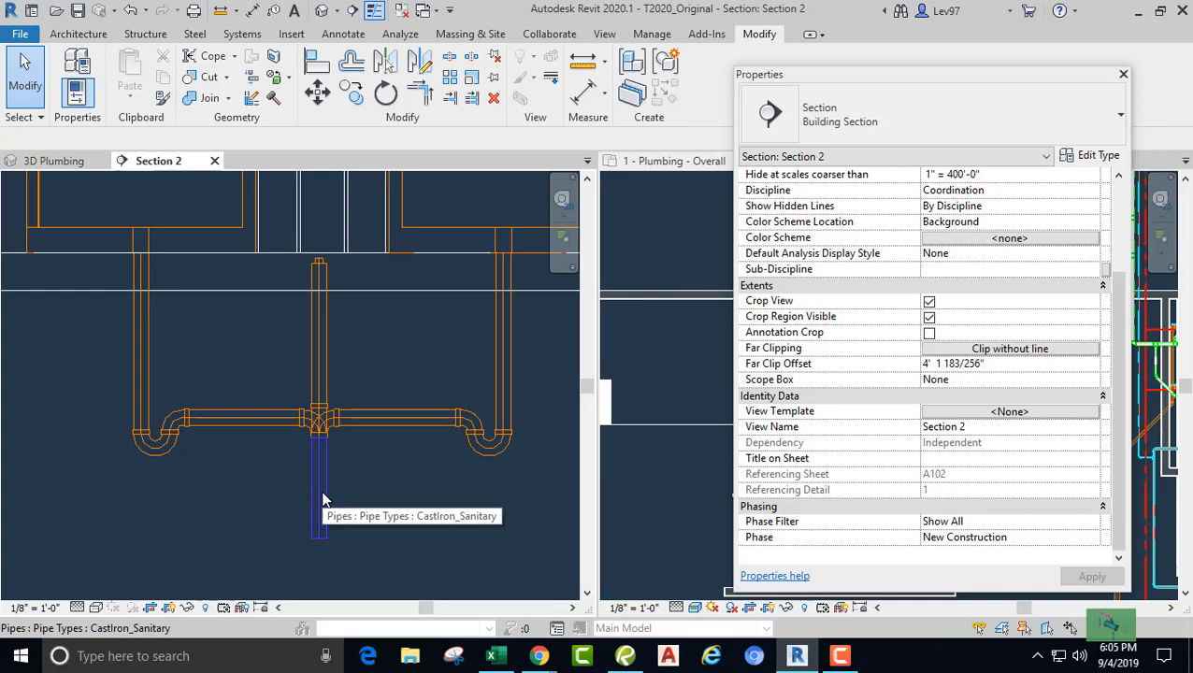
left_click_drag(1017, 80, 0, 18)
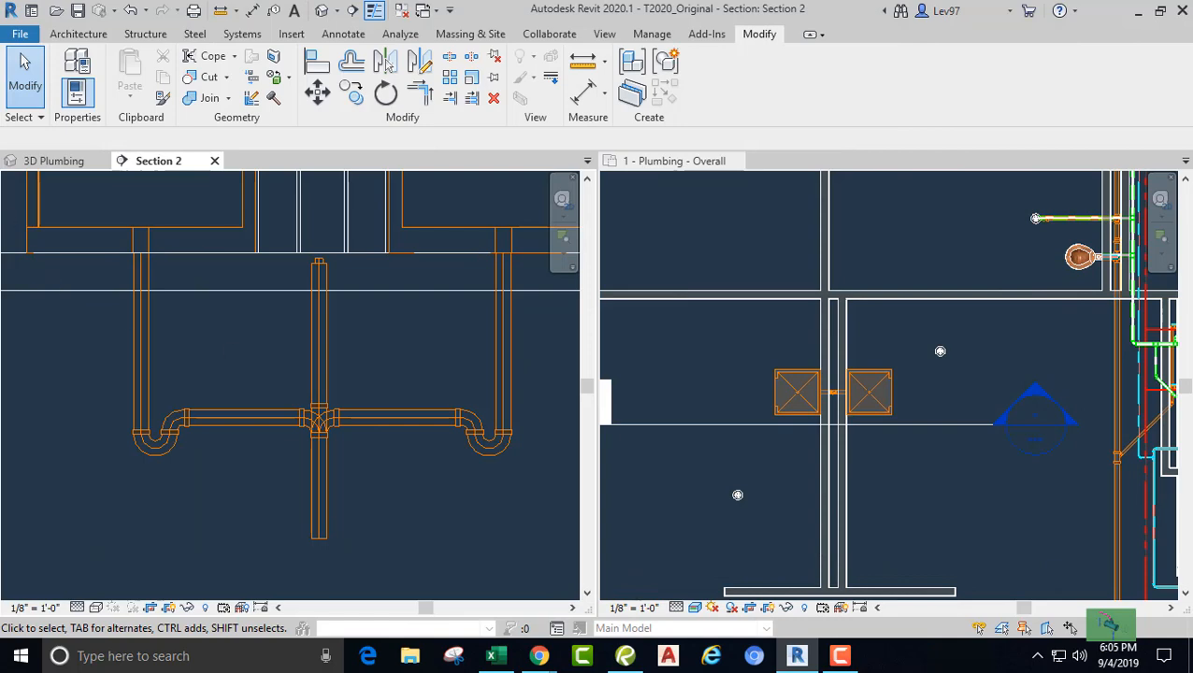
left_click_drag(0, 19, 898, 63)
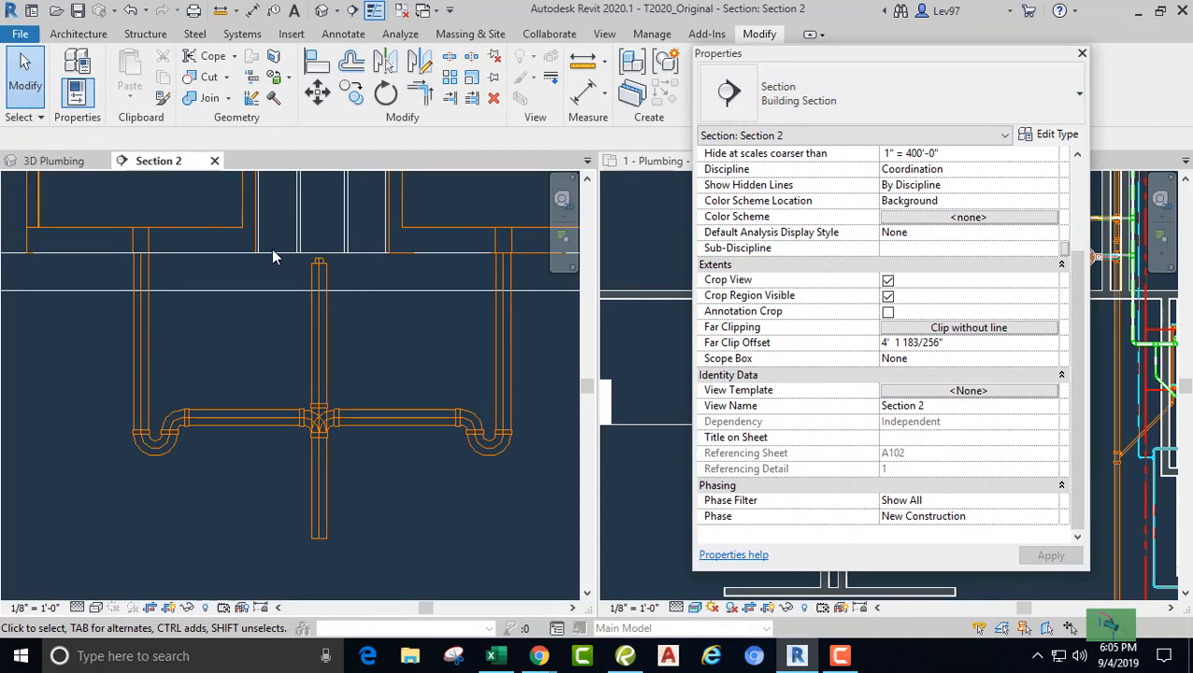
left_click(321, 470)
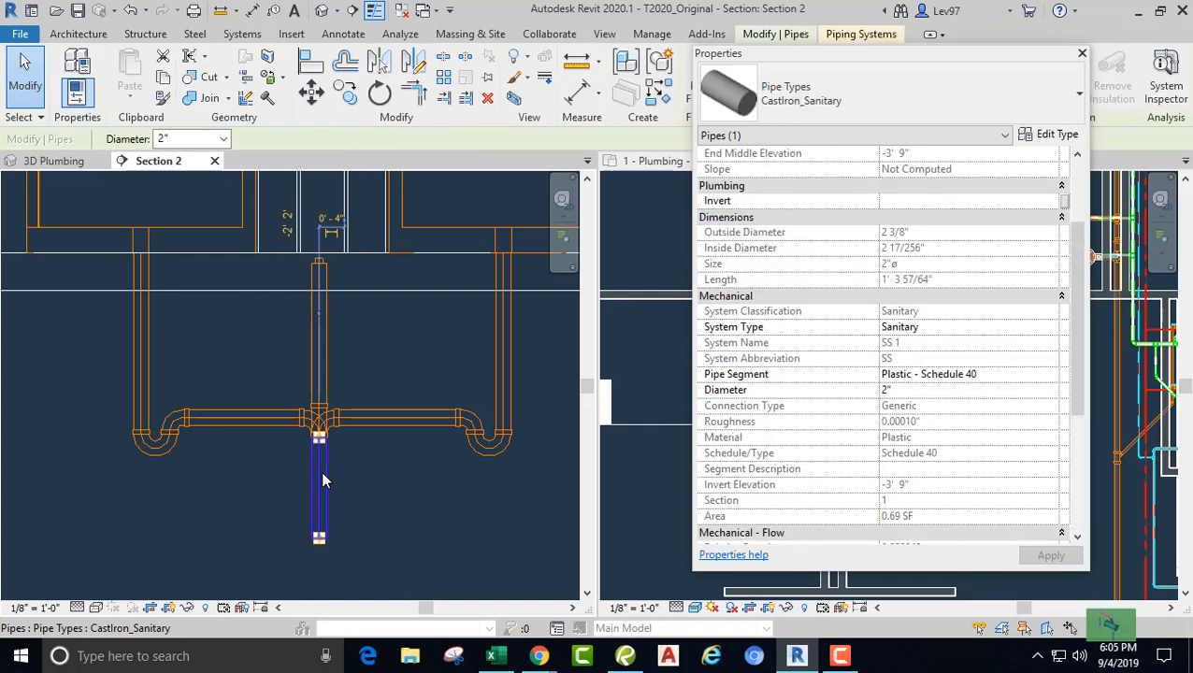
scroll(896, 416, "down", 5)
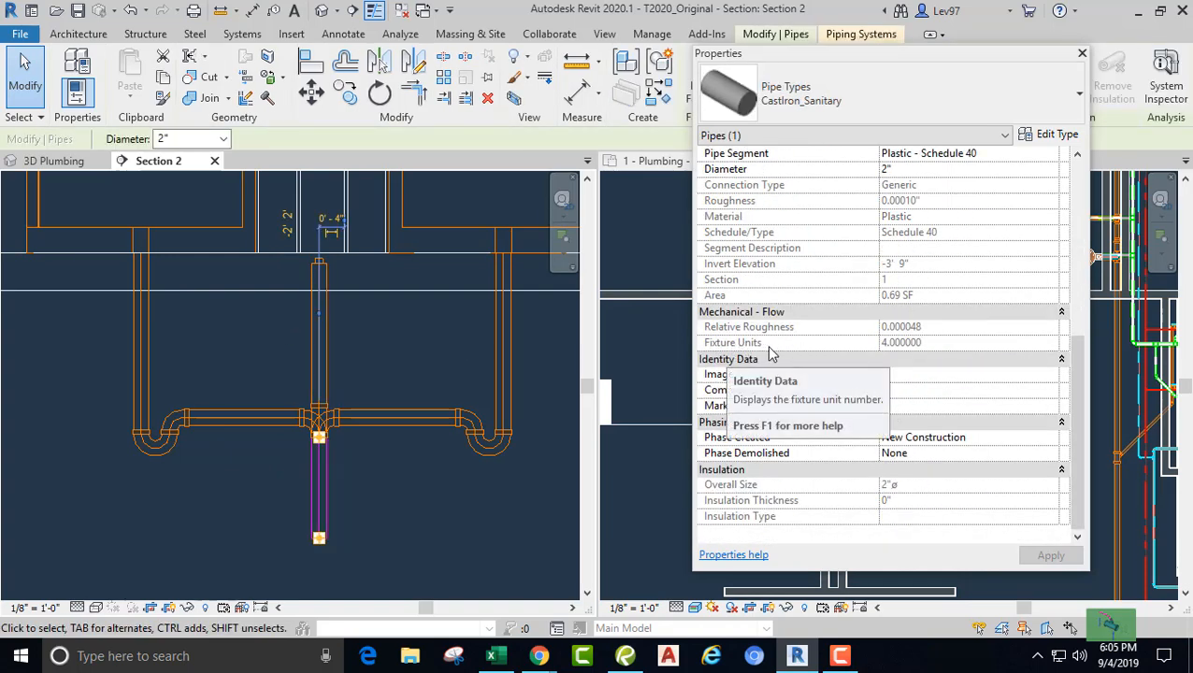
left_click_drag(1013, 54, 0, 173)
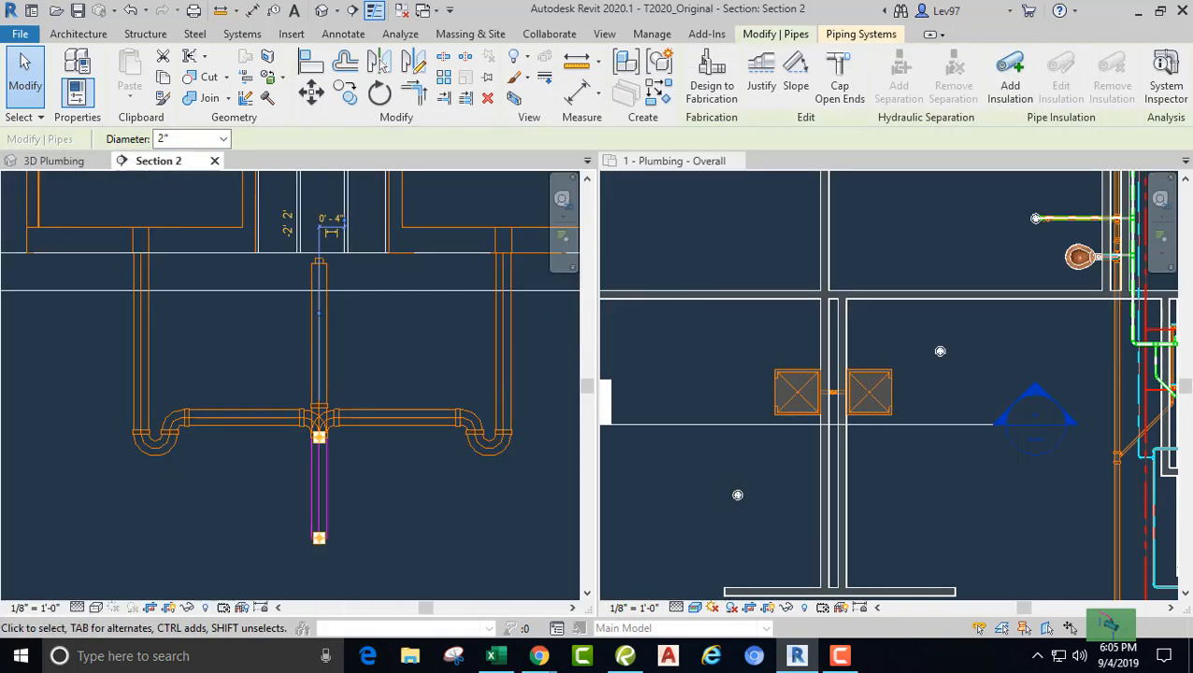
left_click(98, 350)
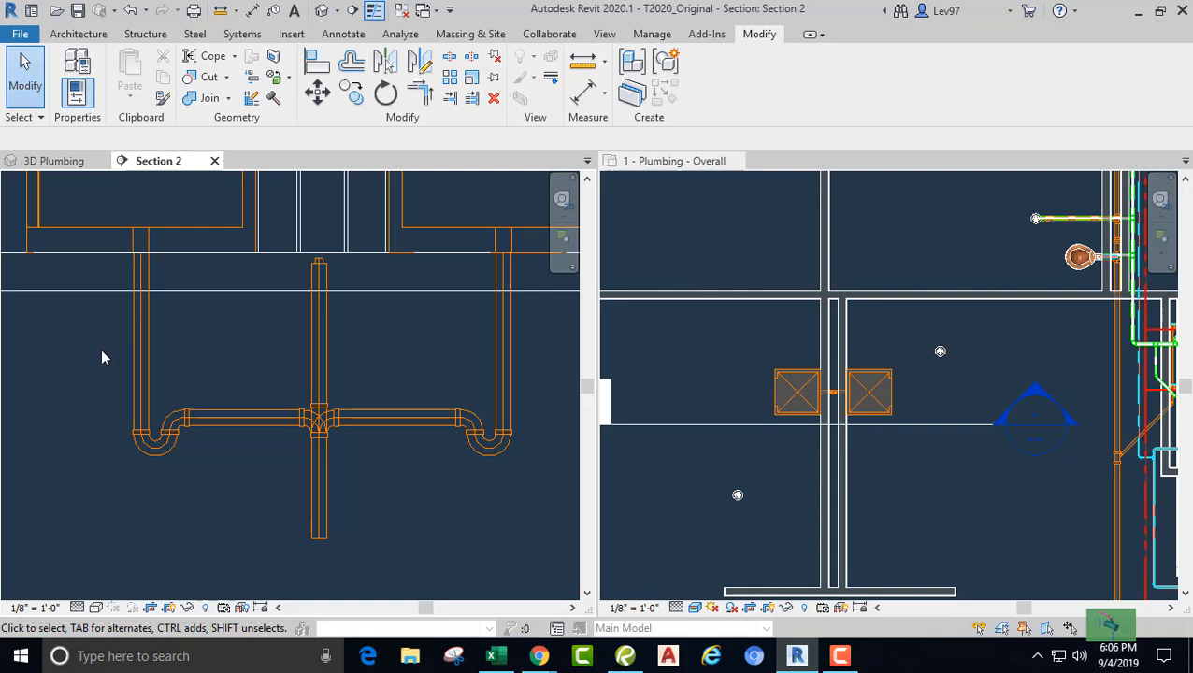
Step: Start a 2" pipe from the open lower end of the vertical drain pipe and show the plumbing floor plan in wireframe
scroll(104, 350, "down", 2)
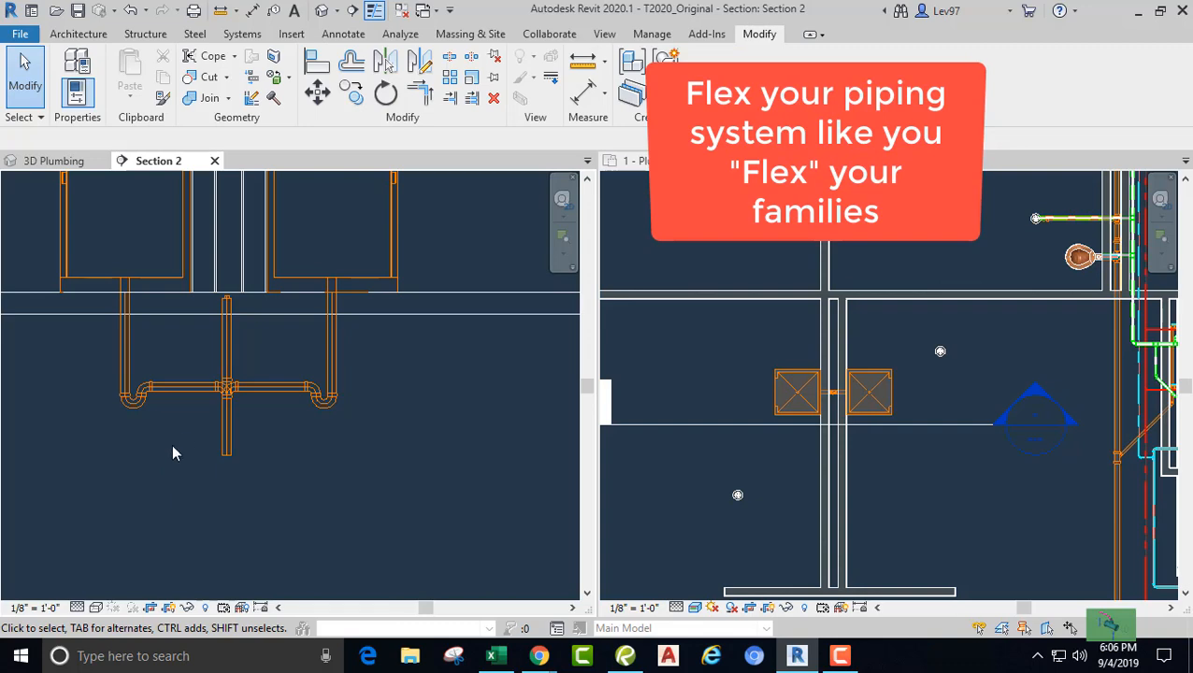
left_click(227, 447)
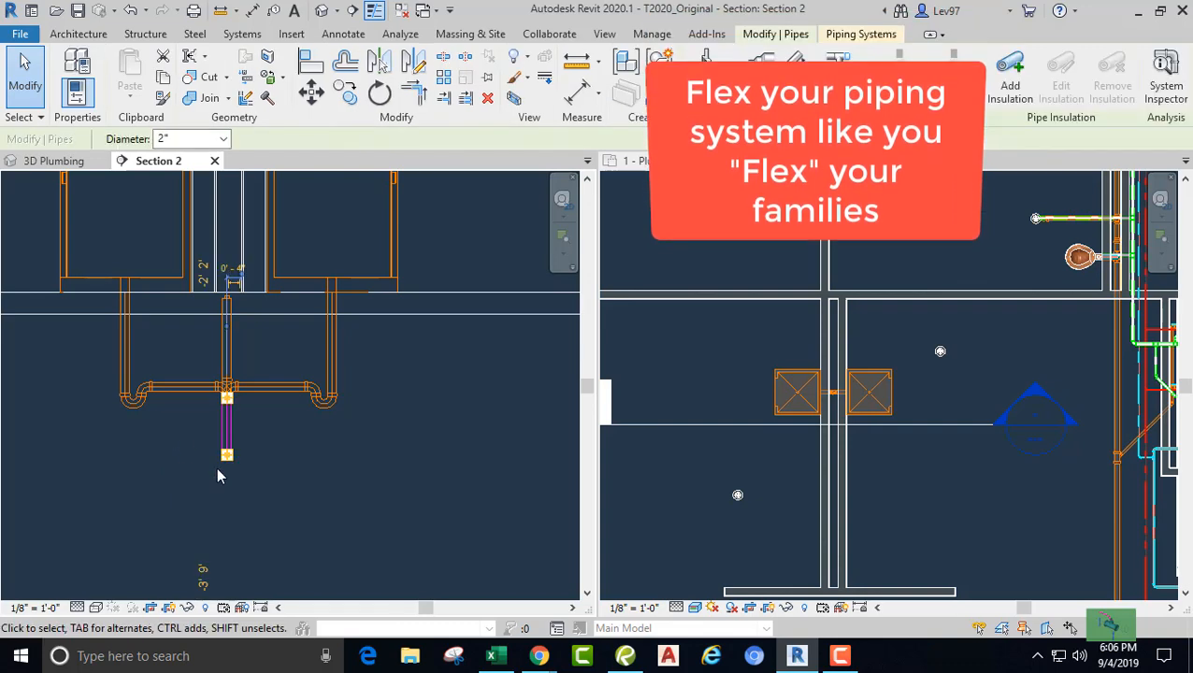
right_click(227, 457)
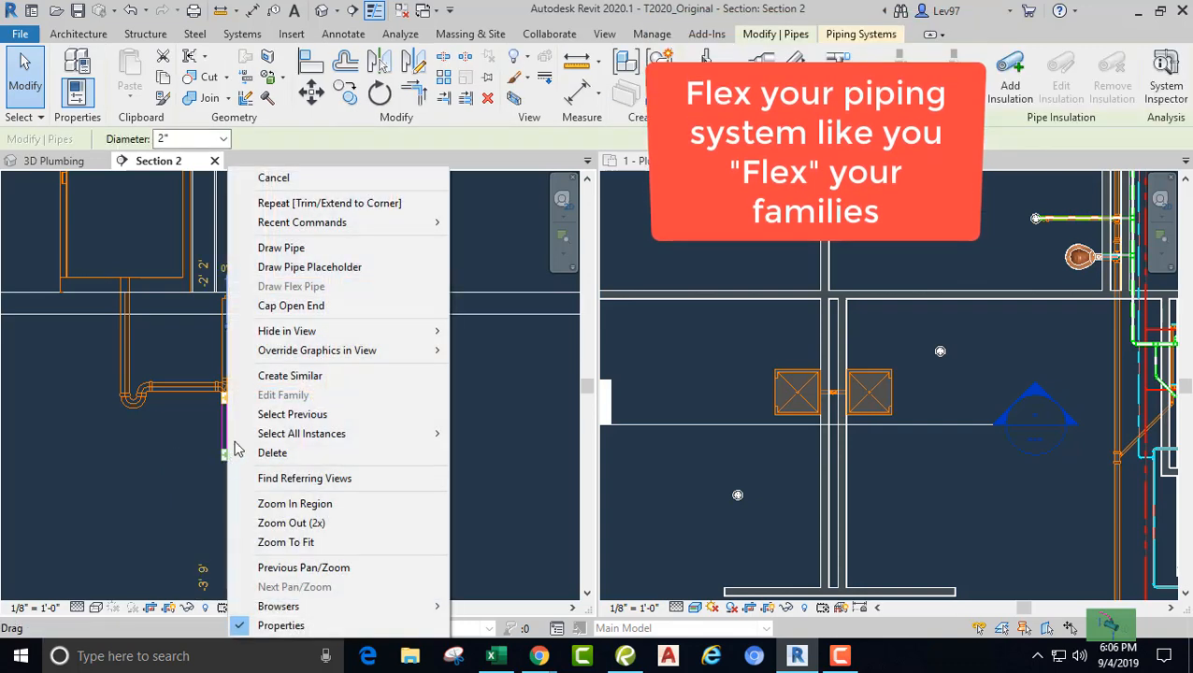
left_click(282, 248)
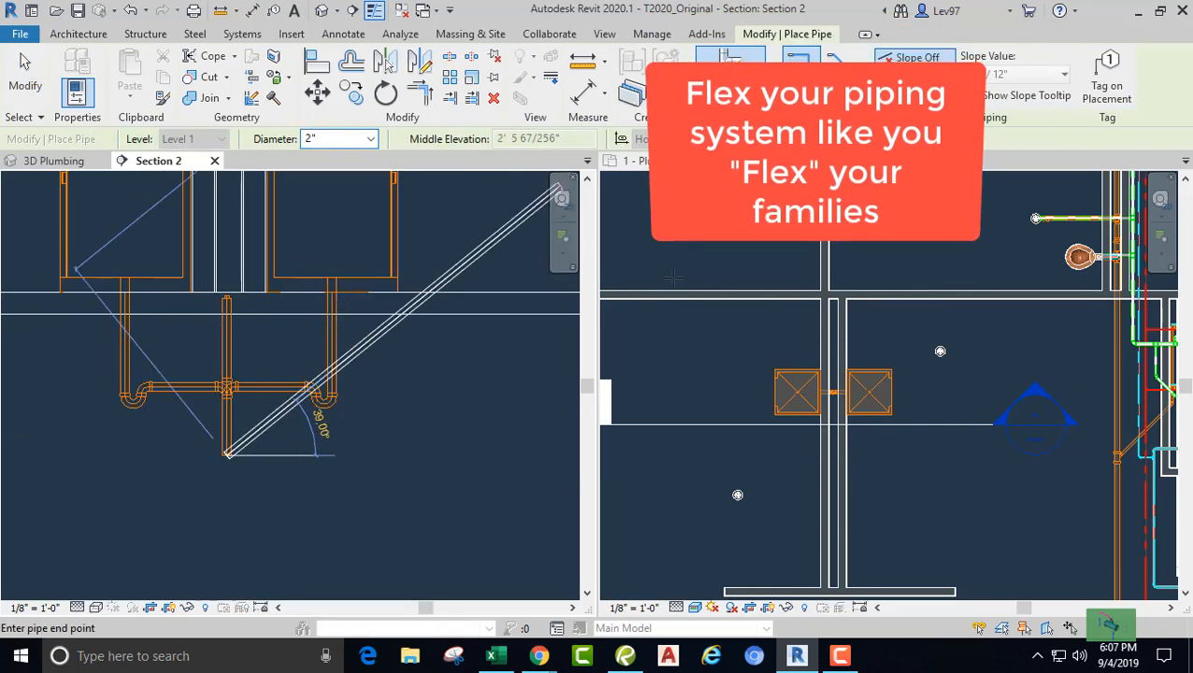
left_click(695, 356)
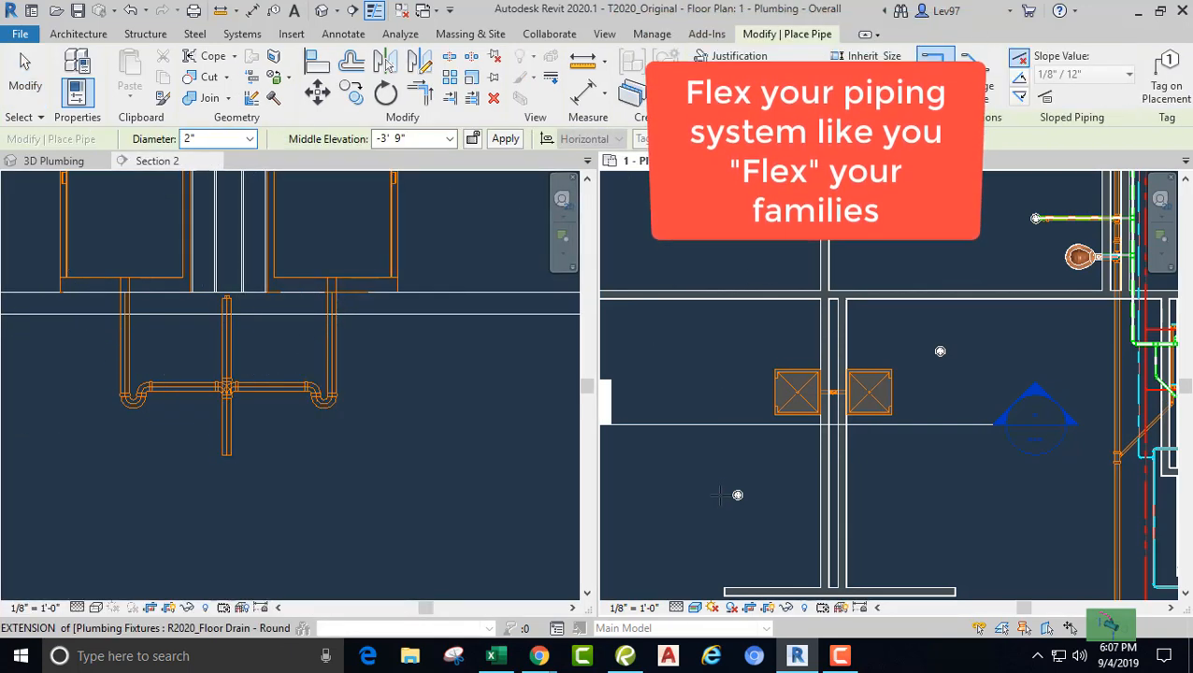
scroll(810, 428, "up", 6)
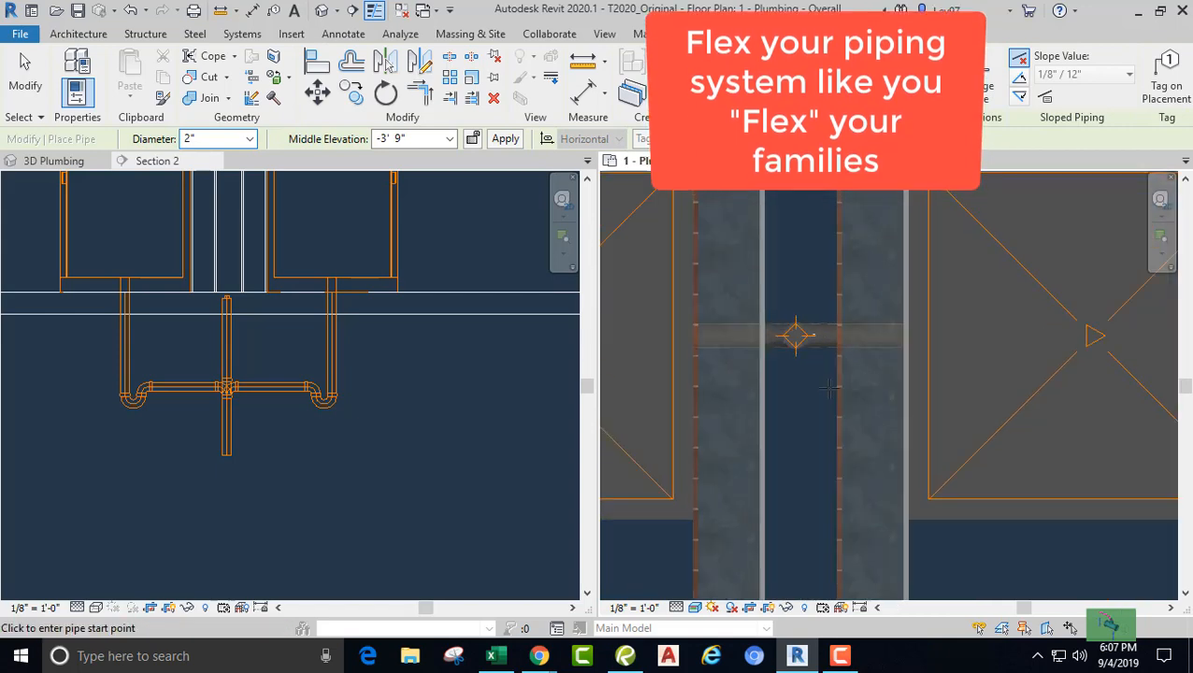
left_click(695, 609)
left_click(730, 495)
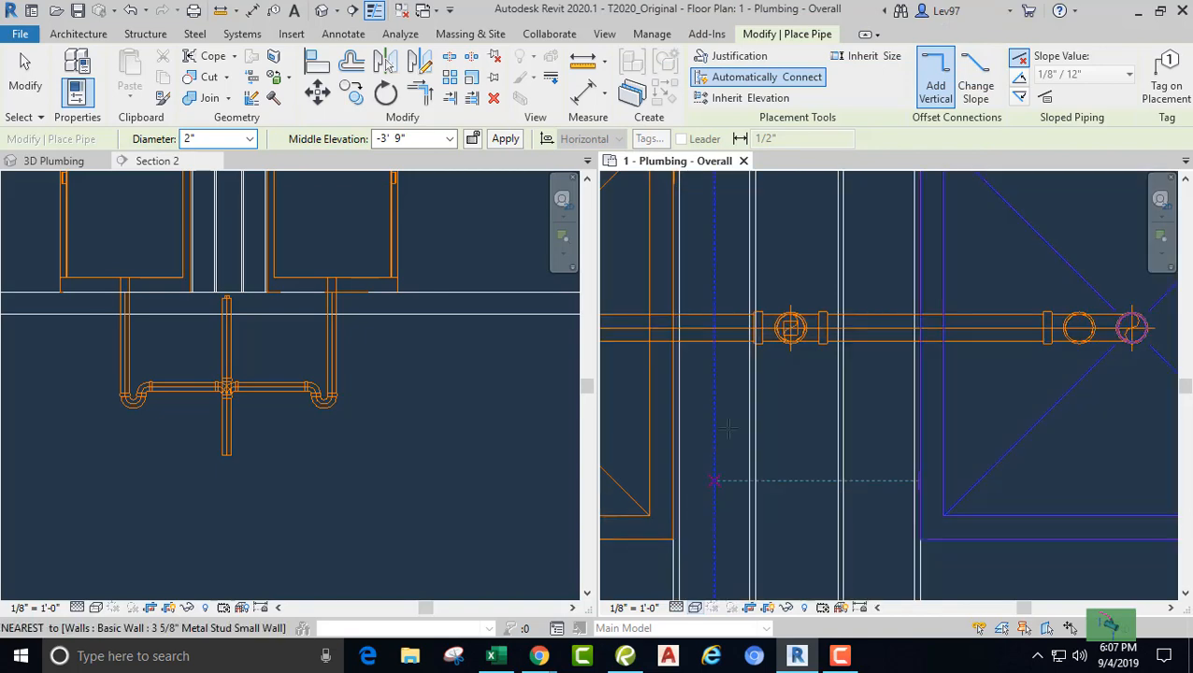
Step: Draw a 2" horizontal drain about 1'-7" long southward from the vertical pipe in the floor plan, sloping down at 1/8" / 12"
left_click(1020, 97)
scroll(791, 328, "up", 3)
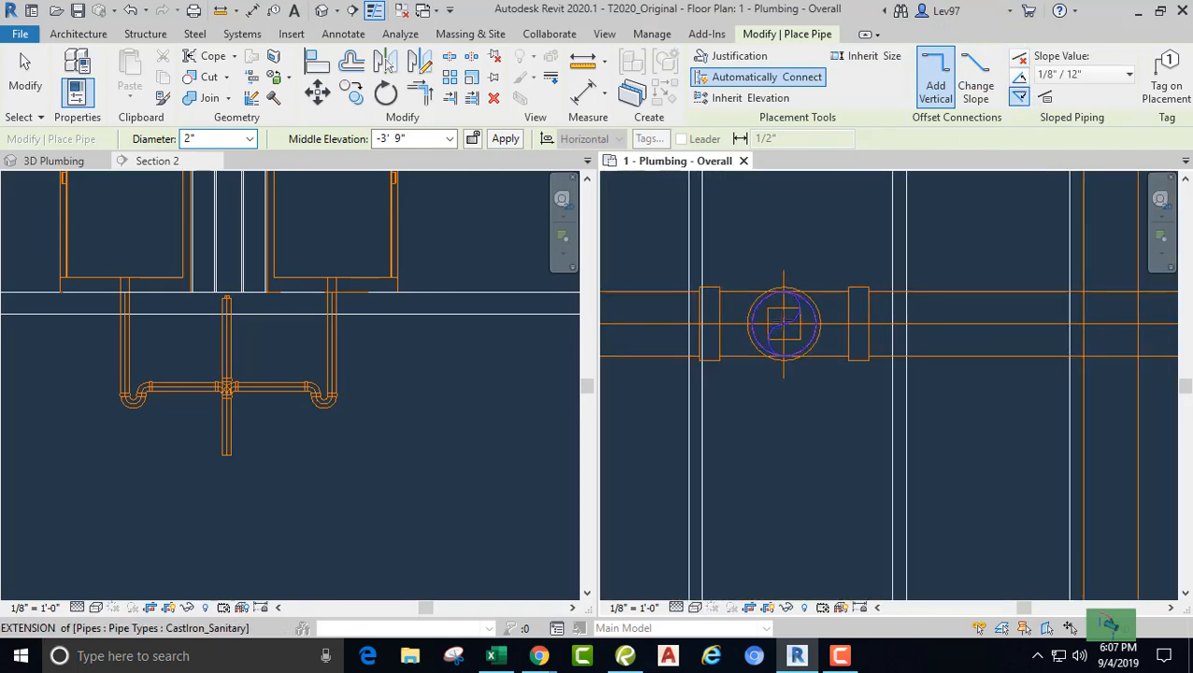
left_click(791, 332)
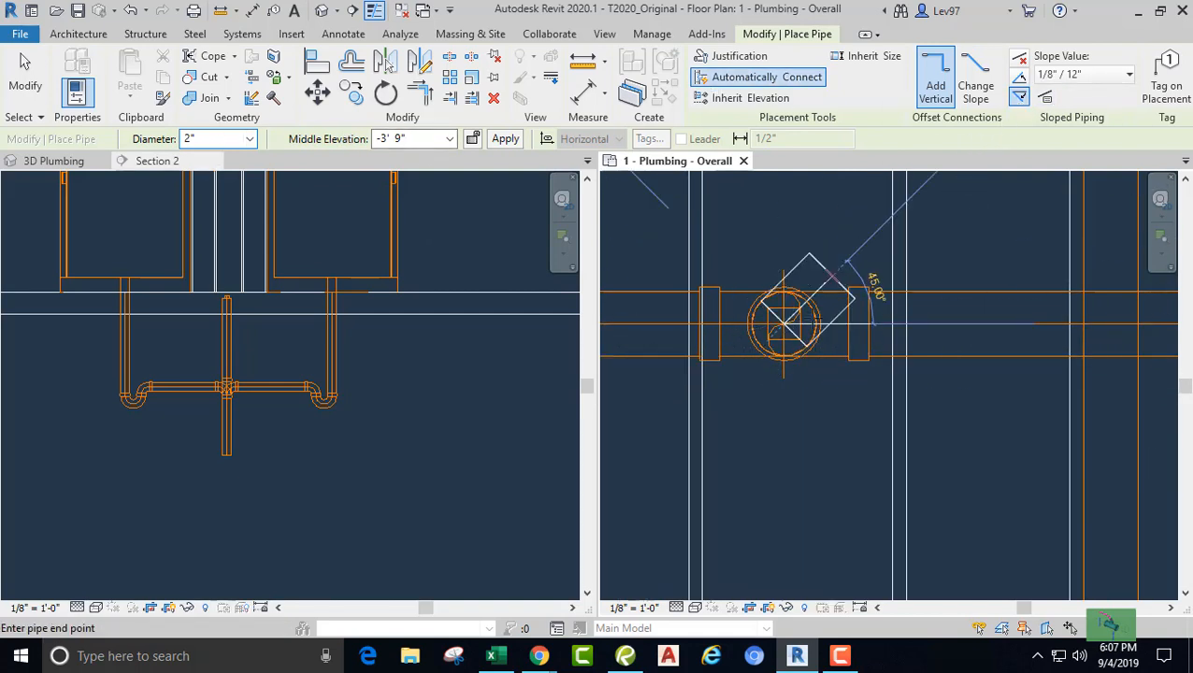
scroll(814, 486, "down", 5)
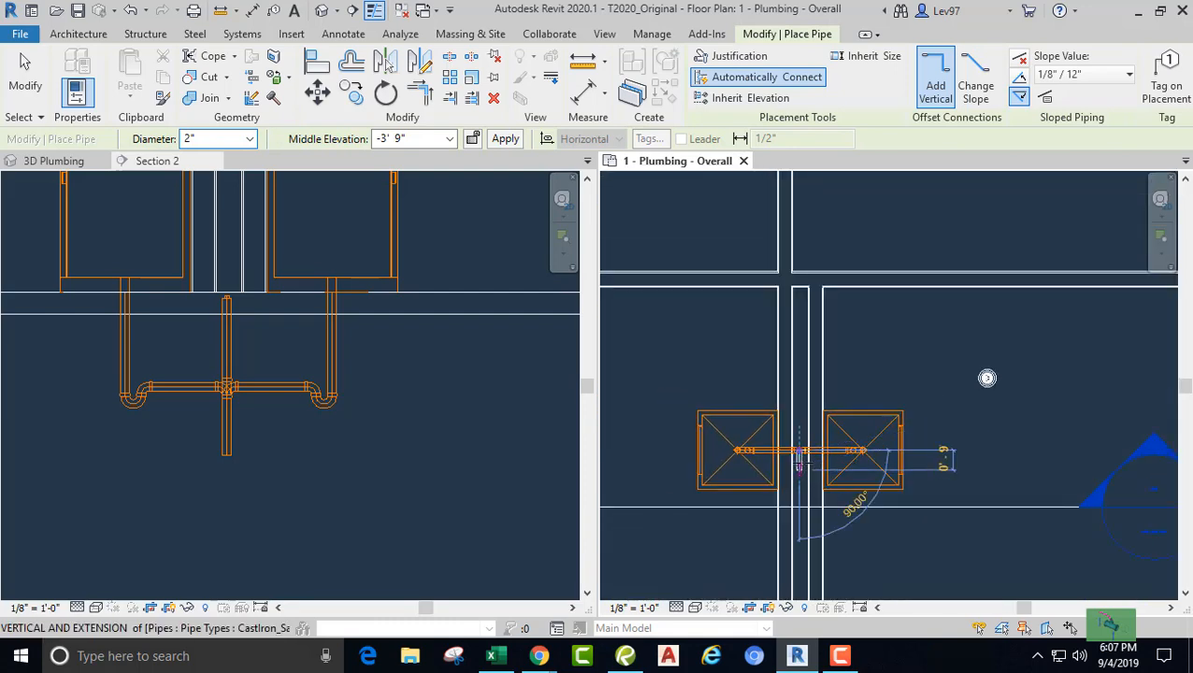
middle_click_drag(987, 378, 1002, 199)
scroll(1002, 199, "up", 2)
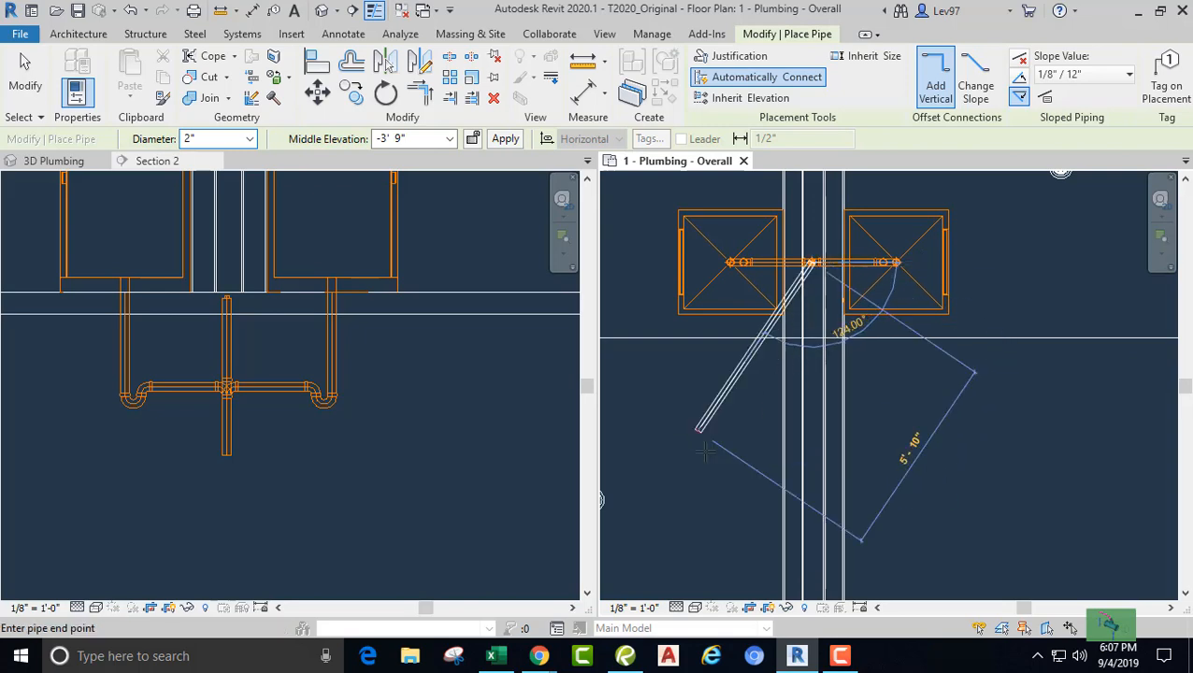
scroll(749, 425, "down", 4)
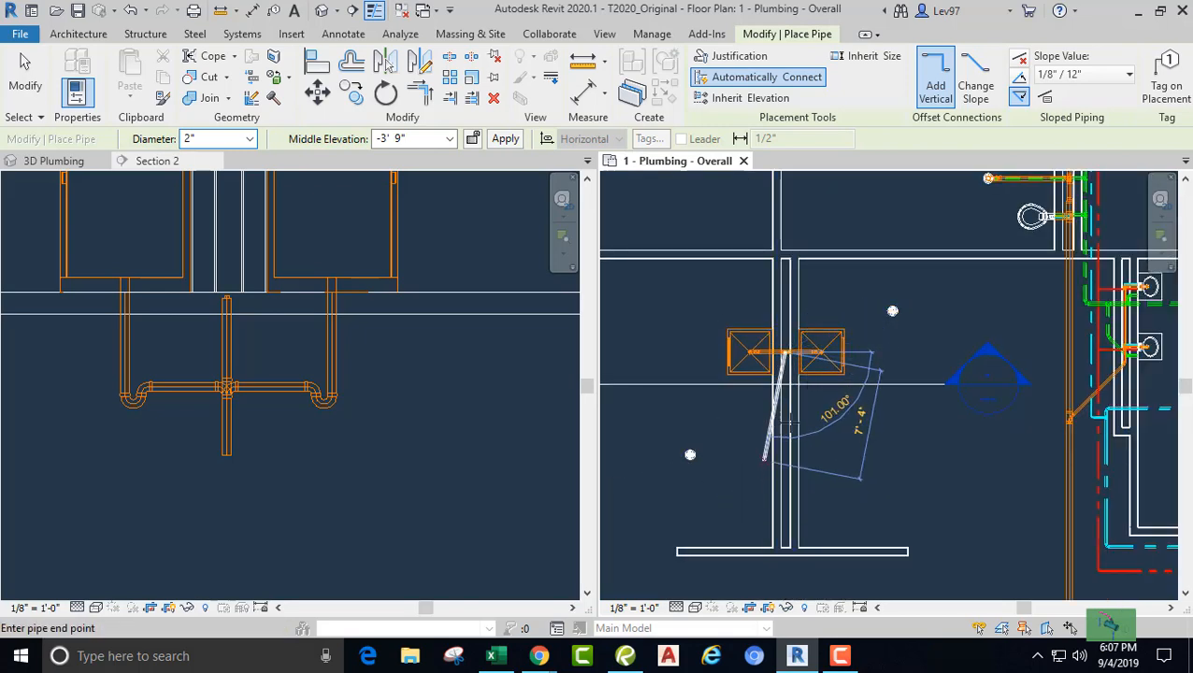
scroll(786, 370, "up", 4)
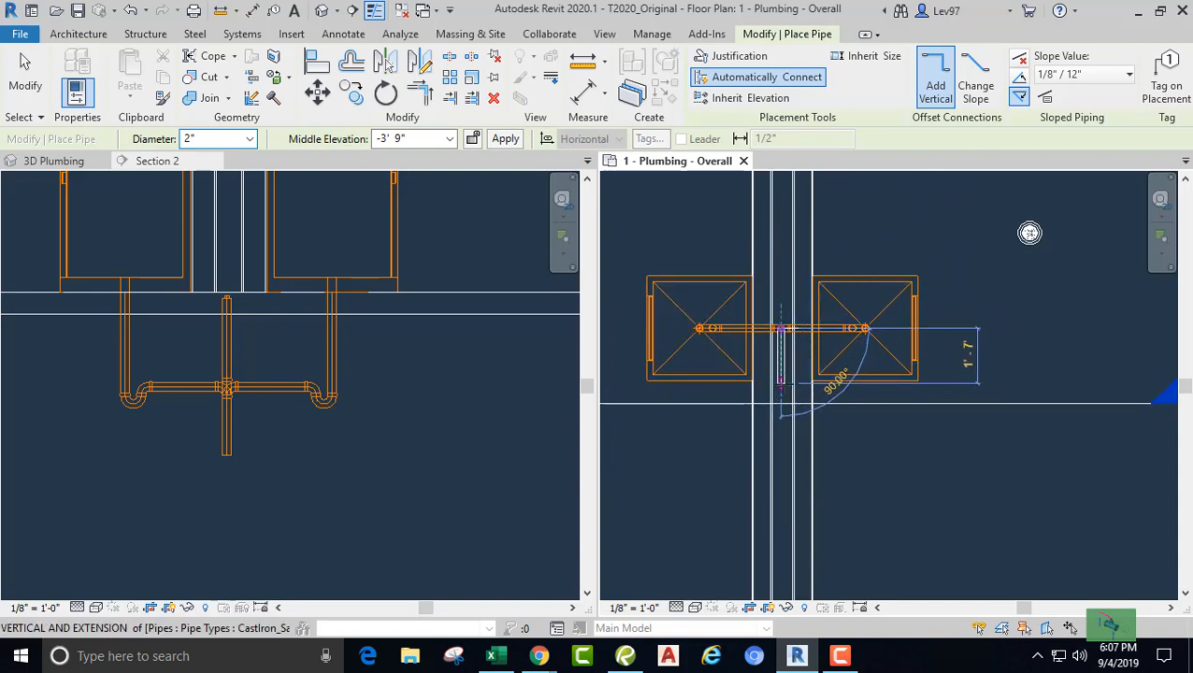
left_click(781, 382)
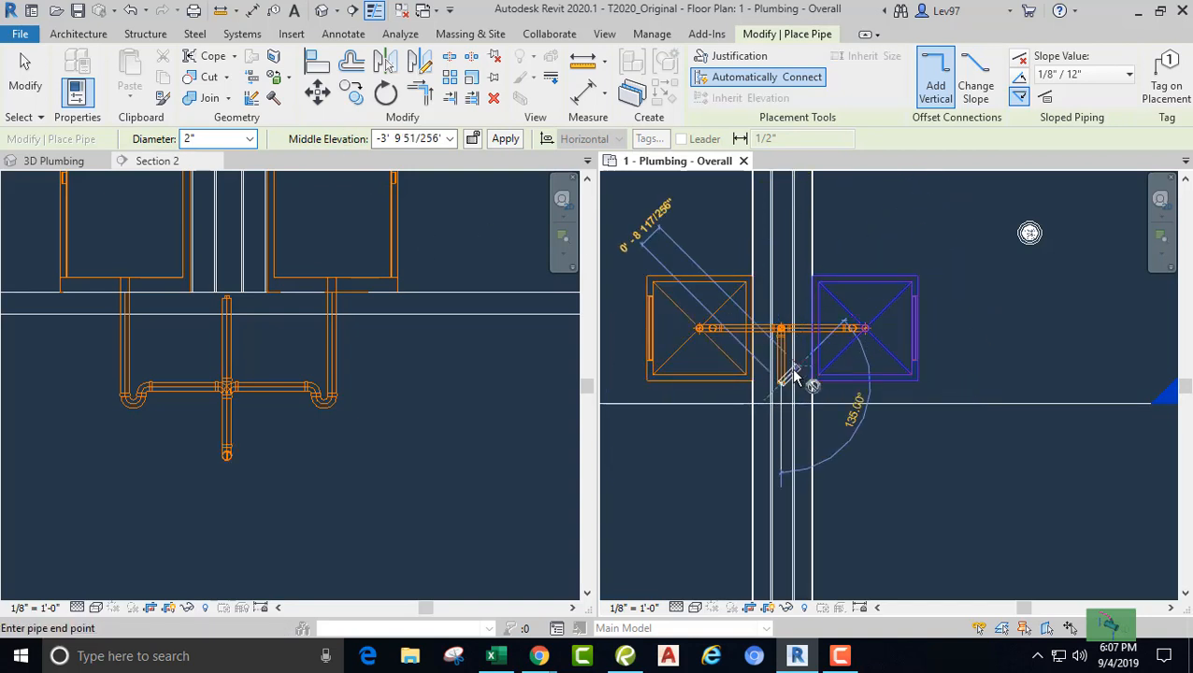
left_click(249, 141)
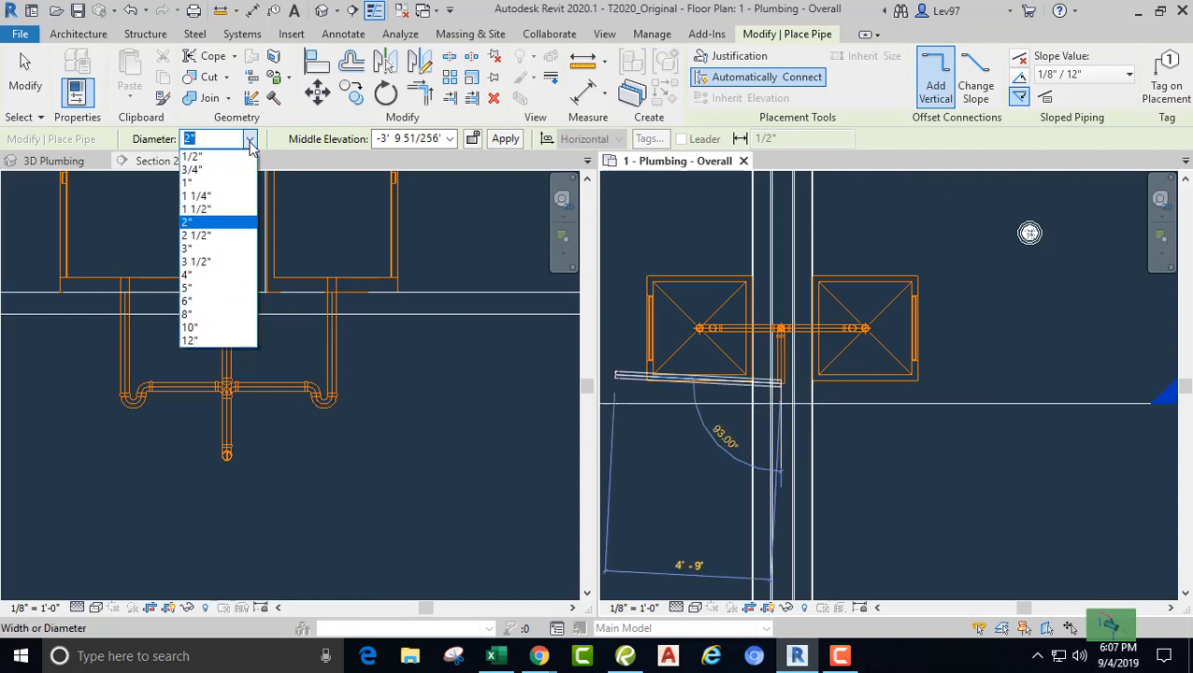
left_click(223, 276)
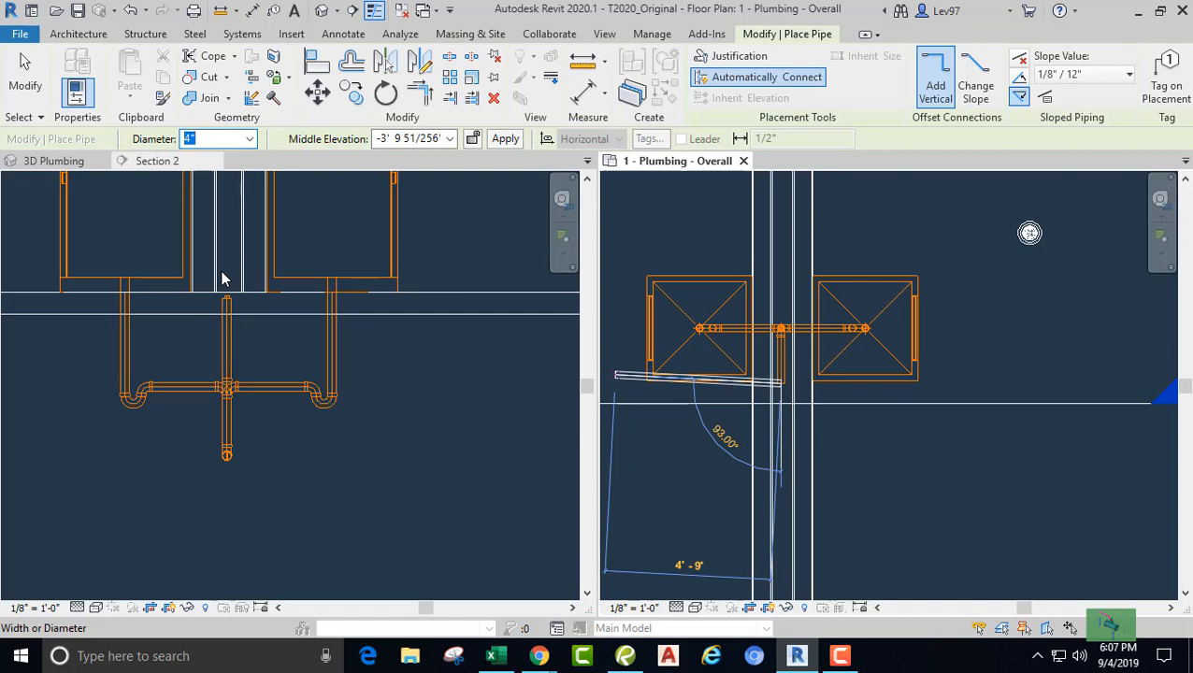
left_click(1017, 95)
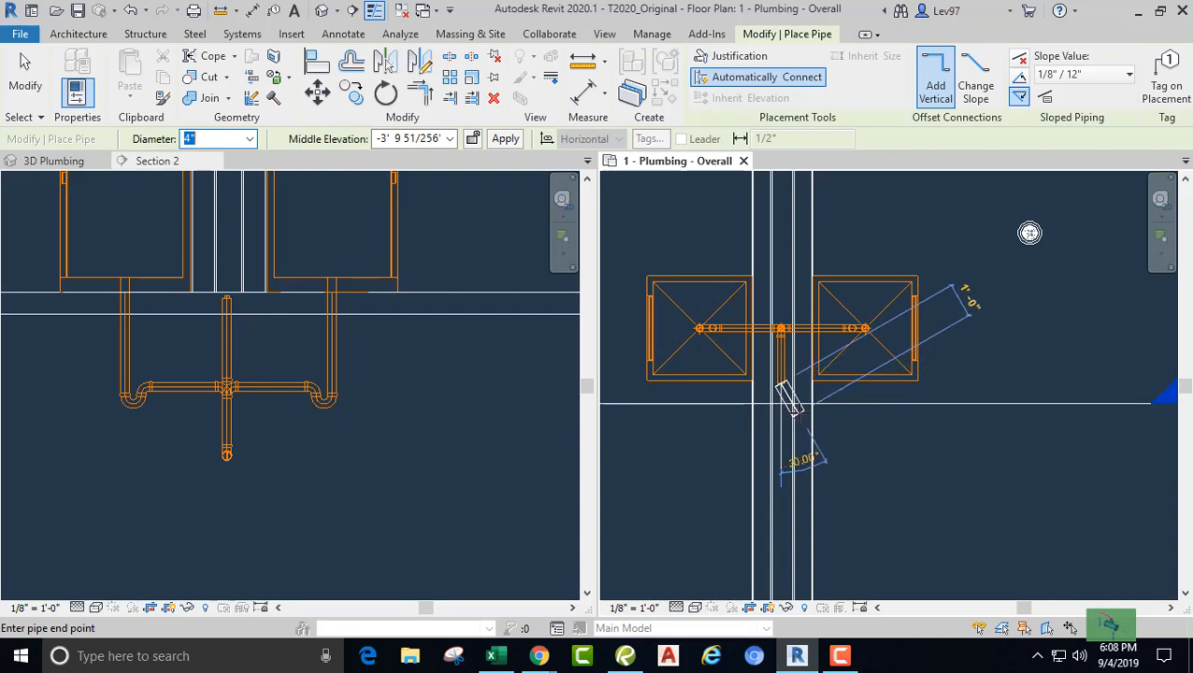
key("Escape")
key("Escape")
scroll(784, 400, "up", 2)
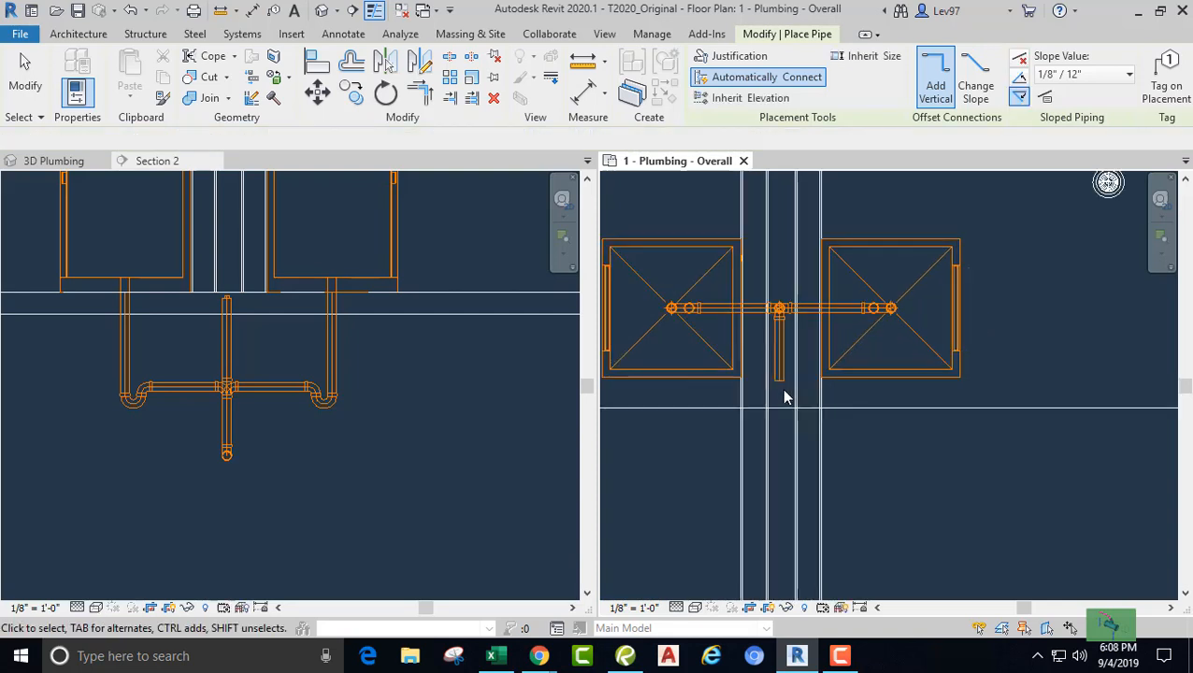
Step: Undo the sloped horizontal drain and the floor plan's wireframe display, and return to the Section 2 view
left_click(134, 14)
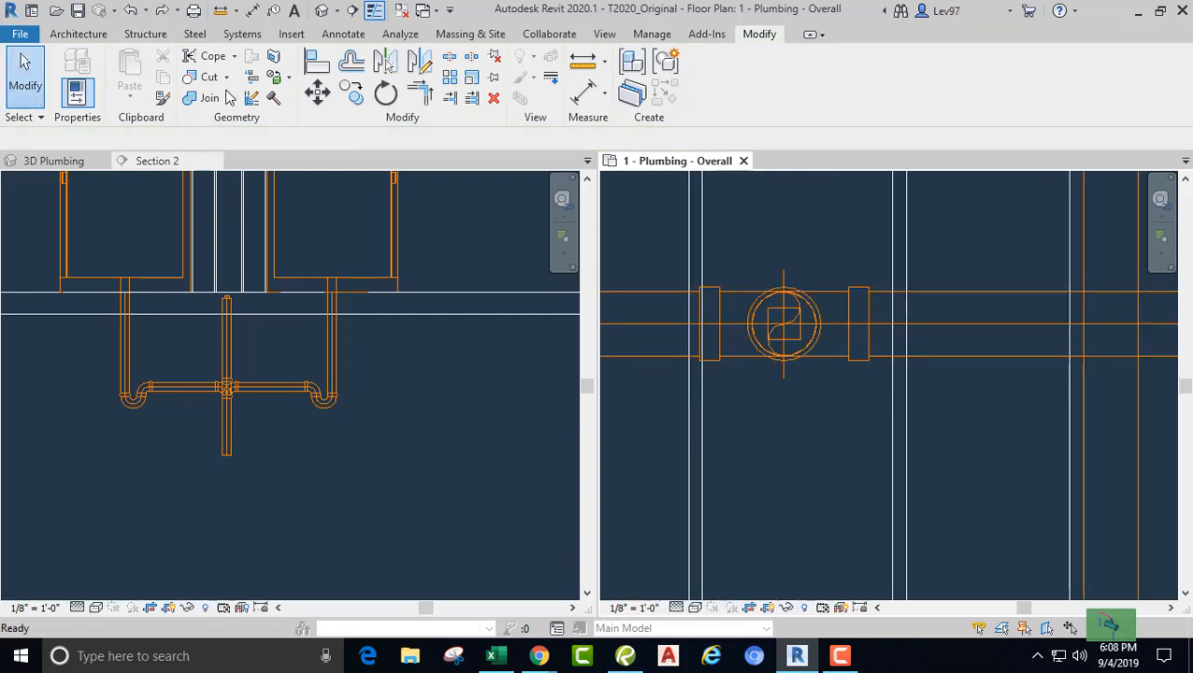
left_click(133, 12)
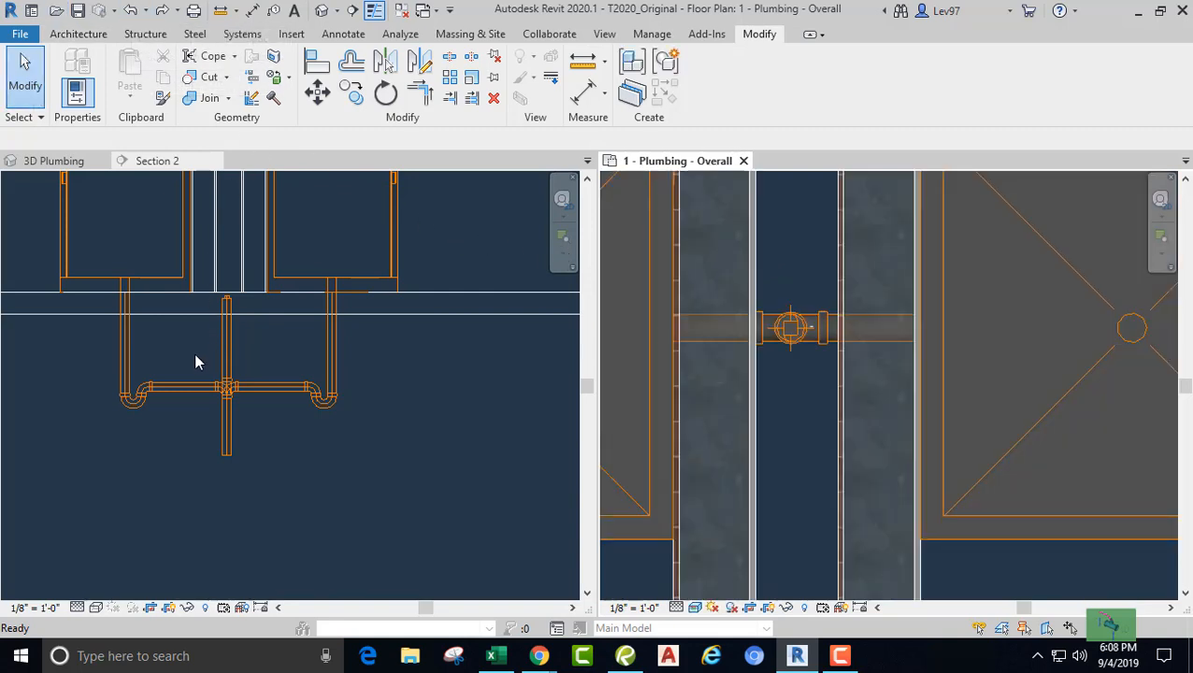
scroll(194, 361, "down", 1)
left_click(191, 414)
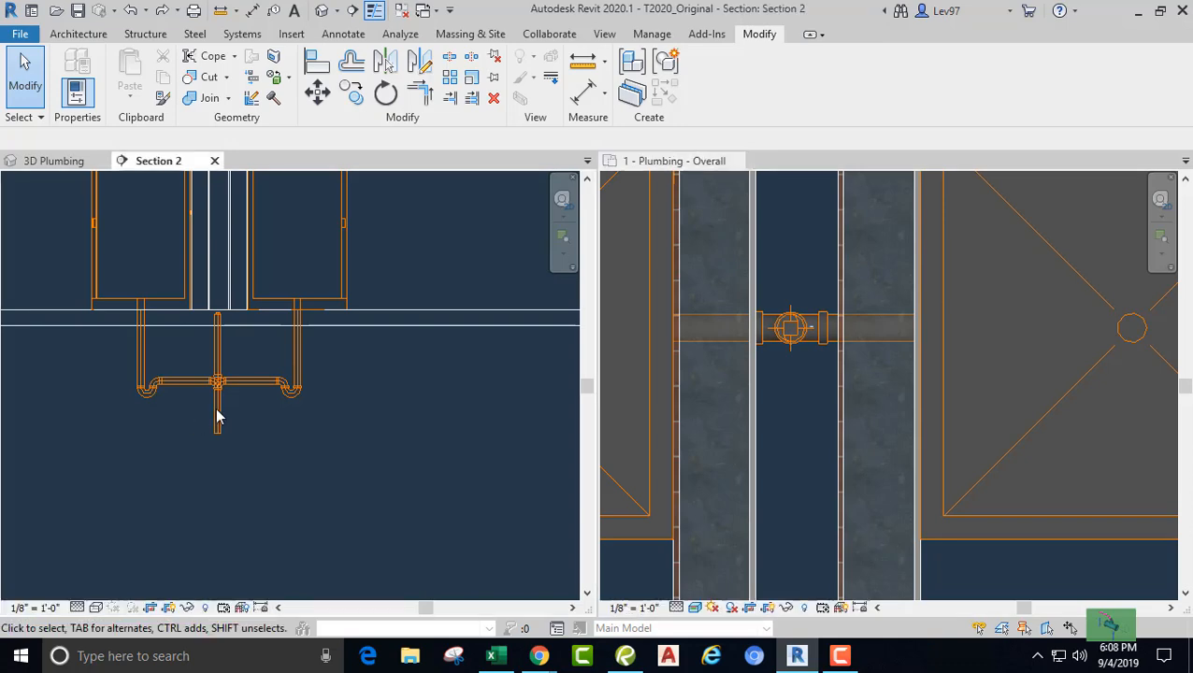
left_click(216, 416)
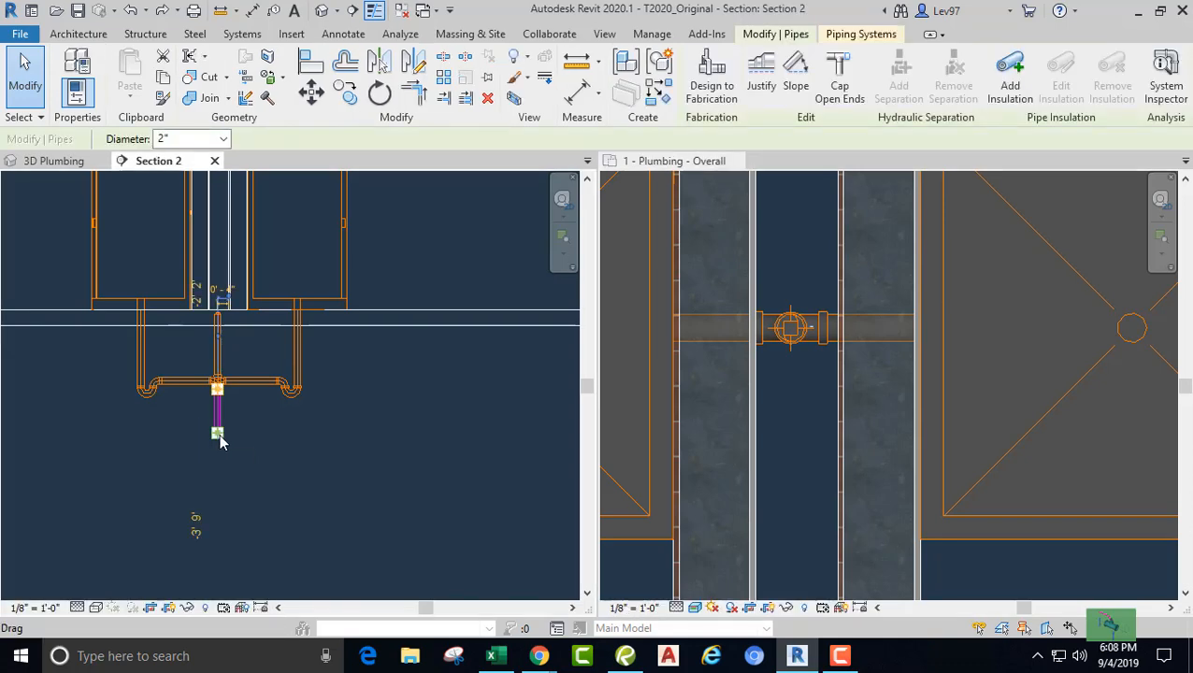
right_click(217, 441)
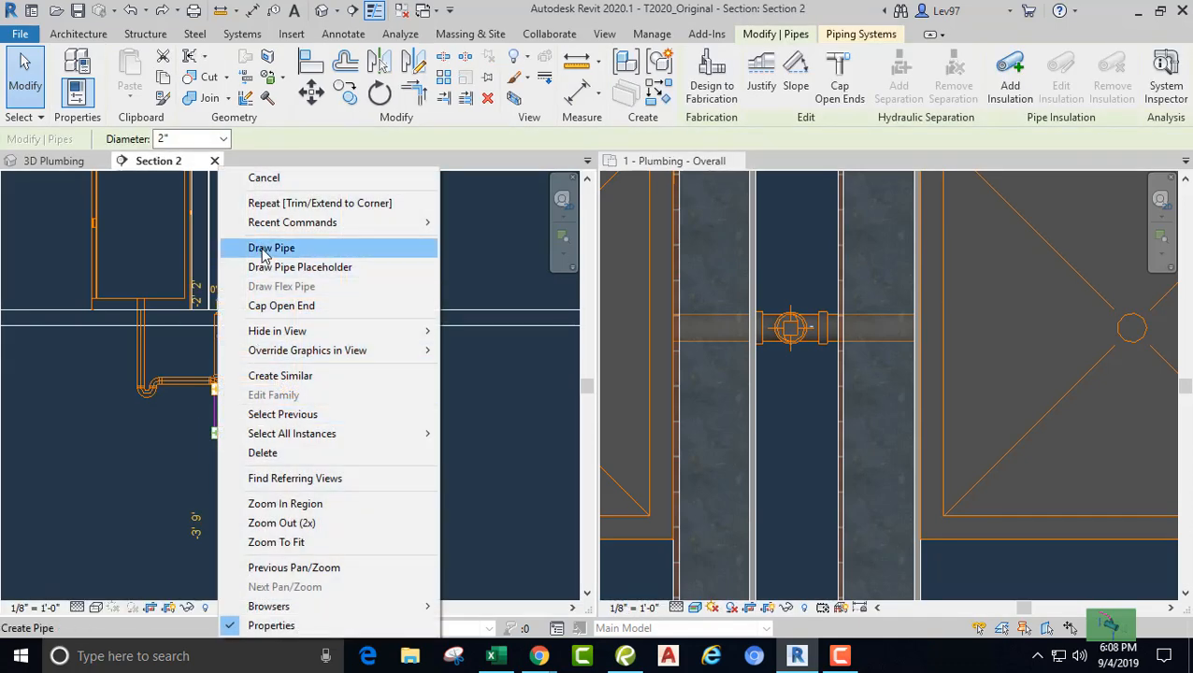
key("Escape")
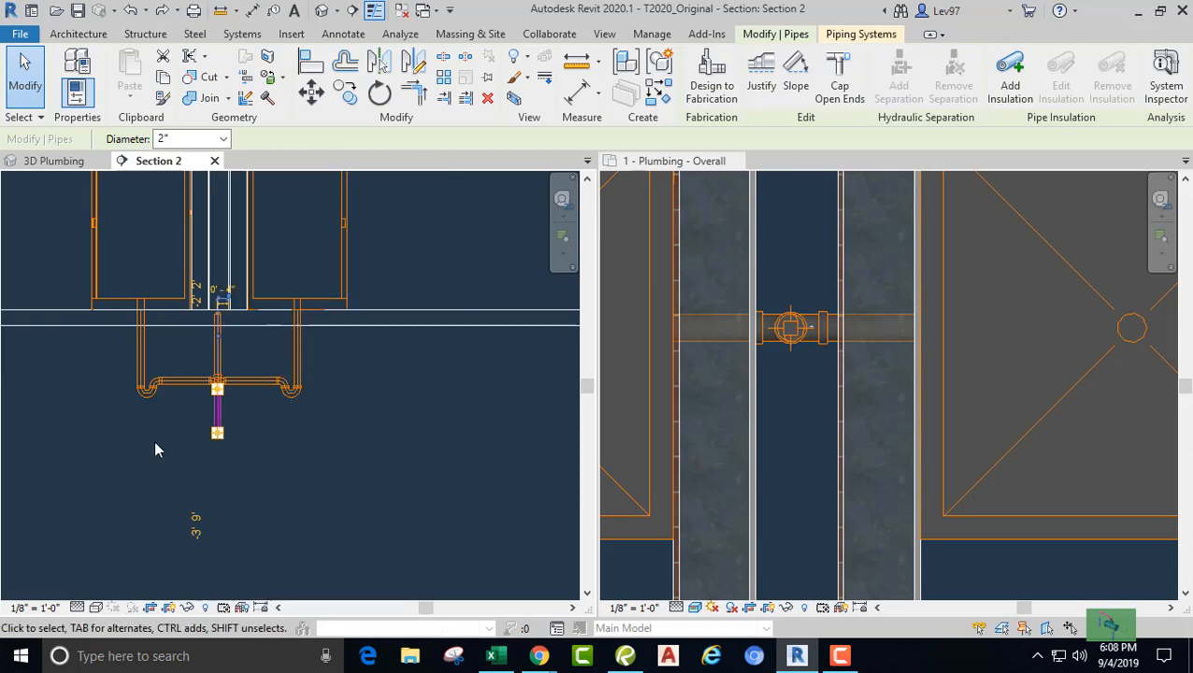
key("Escape")
scroll(151, 441, "up", 3)
Step: Start a 2" pipe from the open lower end of the vertical drain in the 3D Plumbing view and switch to the floor plan
left_click(56, 161)
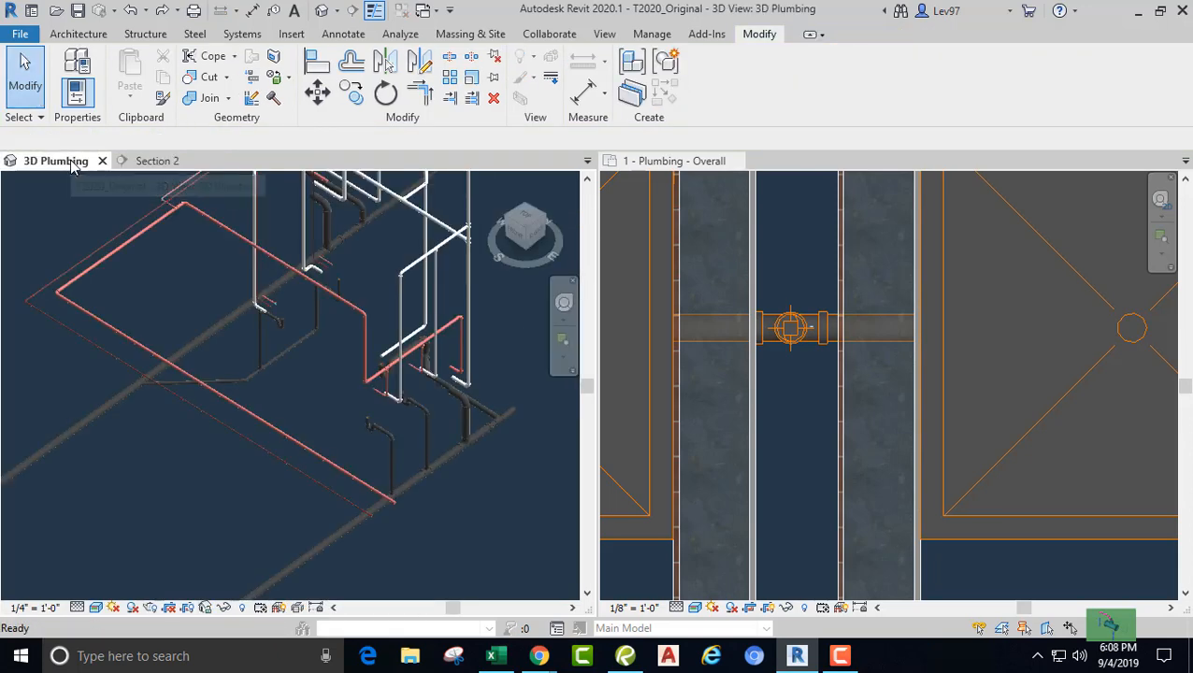
scroll(219, 477, "down", 4)
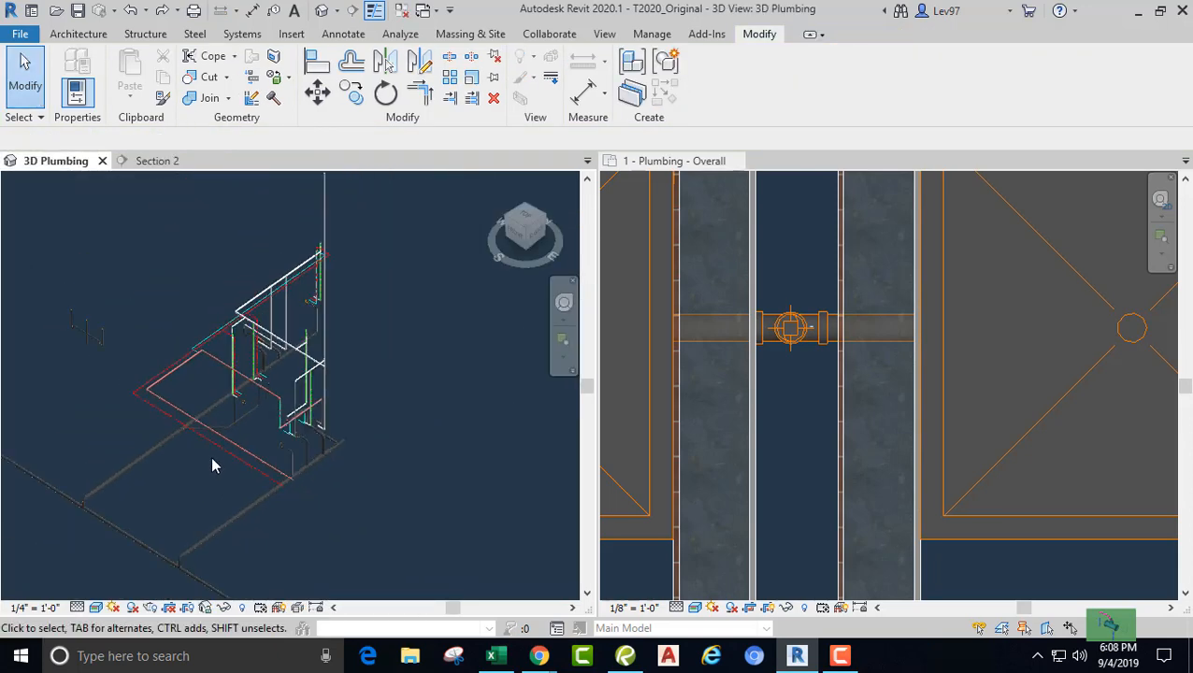
middle_click_drag(198, 480, 400, 488)
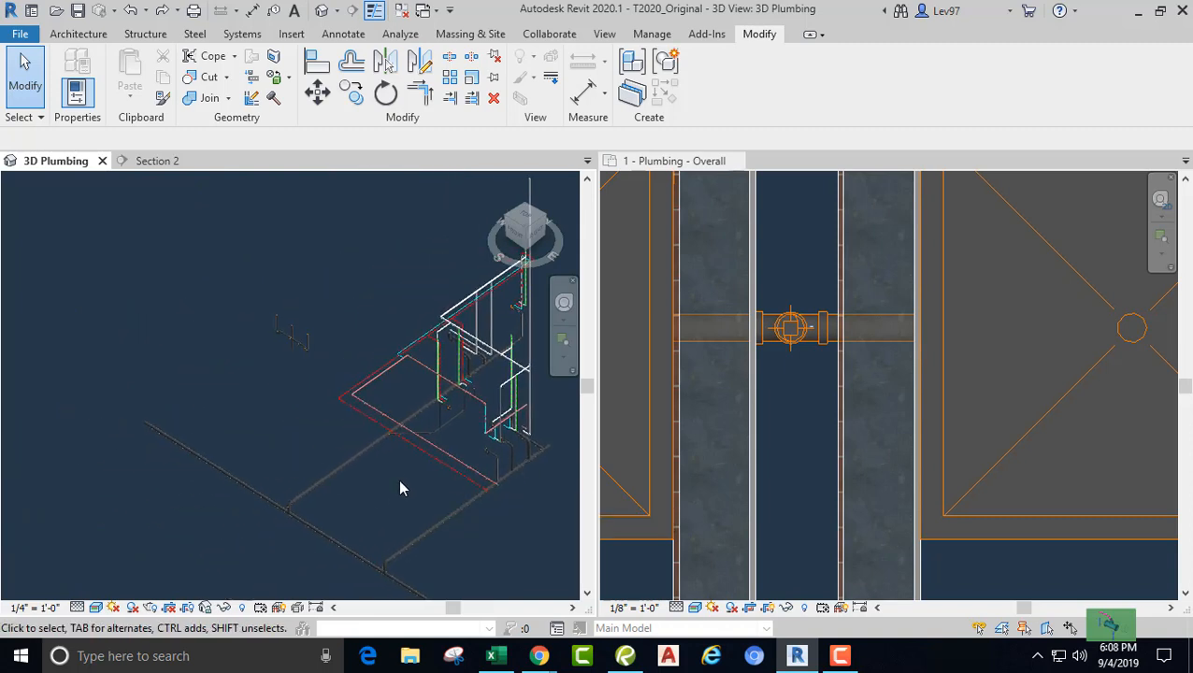
scroll(276, 369, "up", 5)
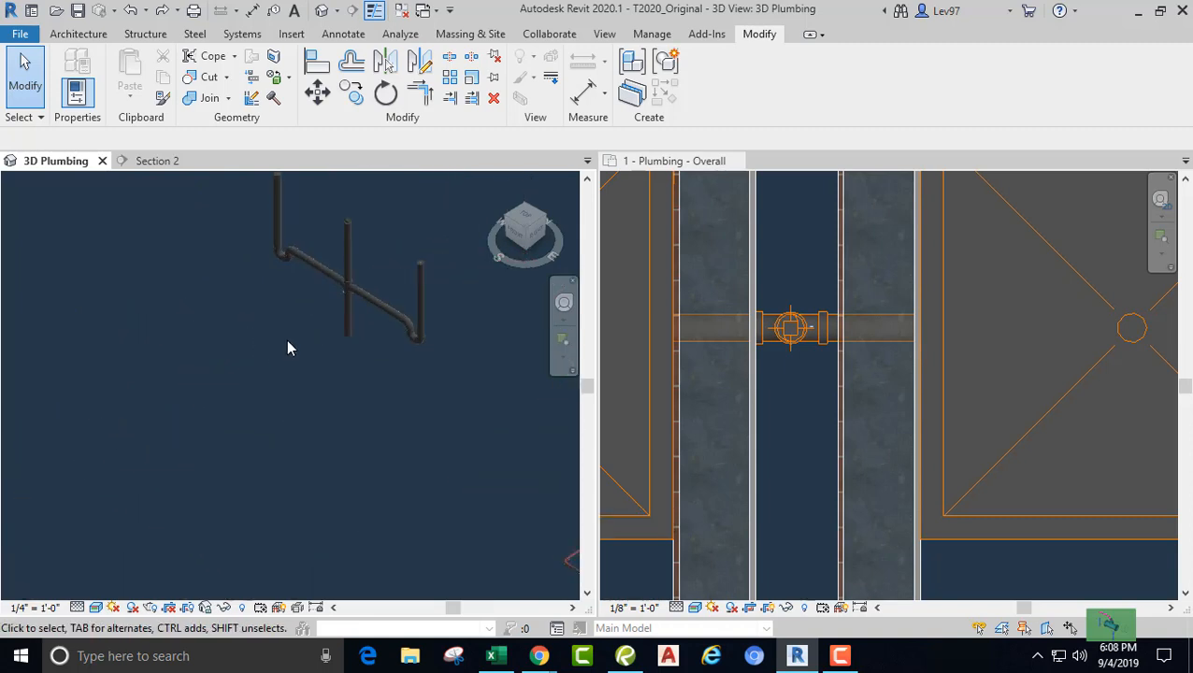
scroll(290, 369, "up", 3)
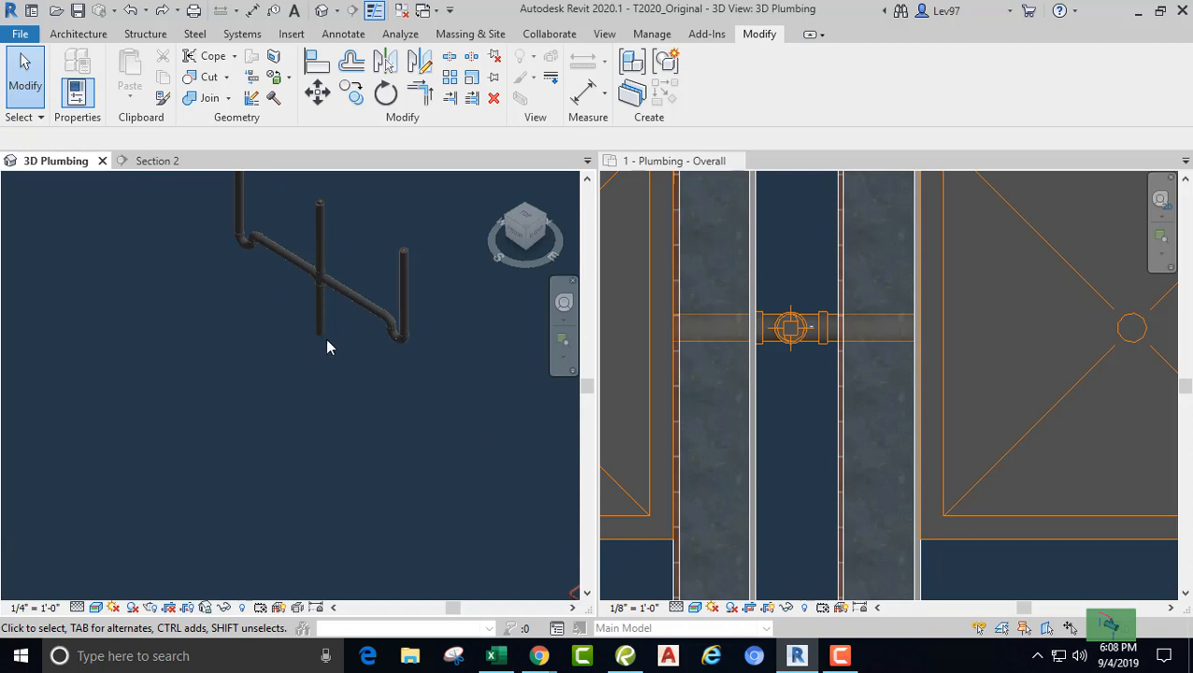
left_click(320, 329)
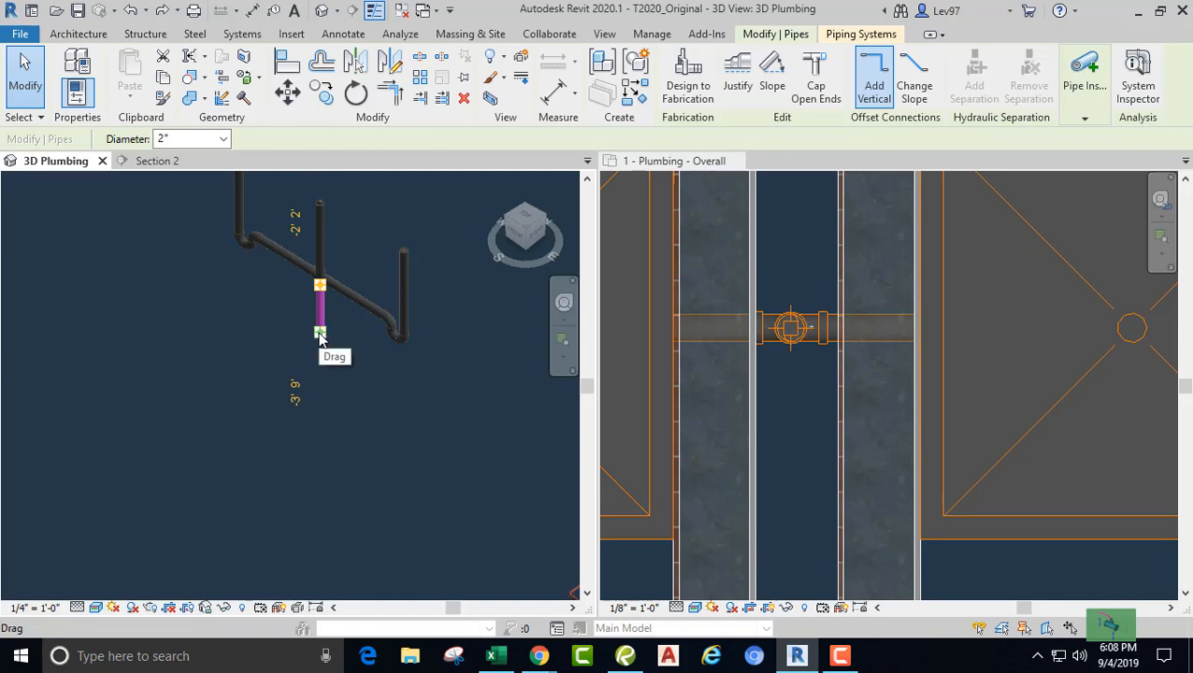
right_click(320, 337)
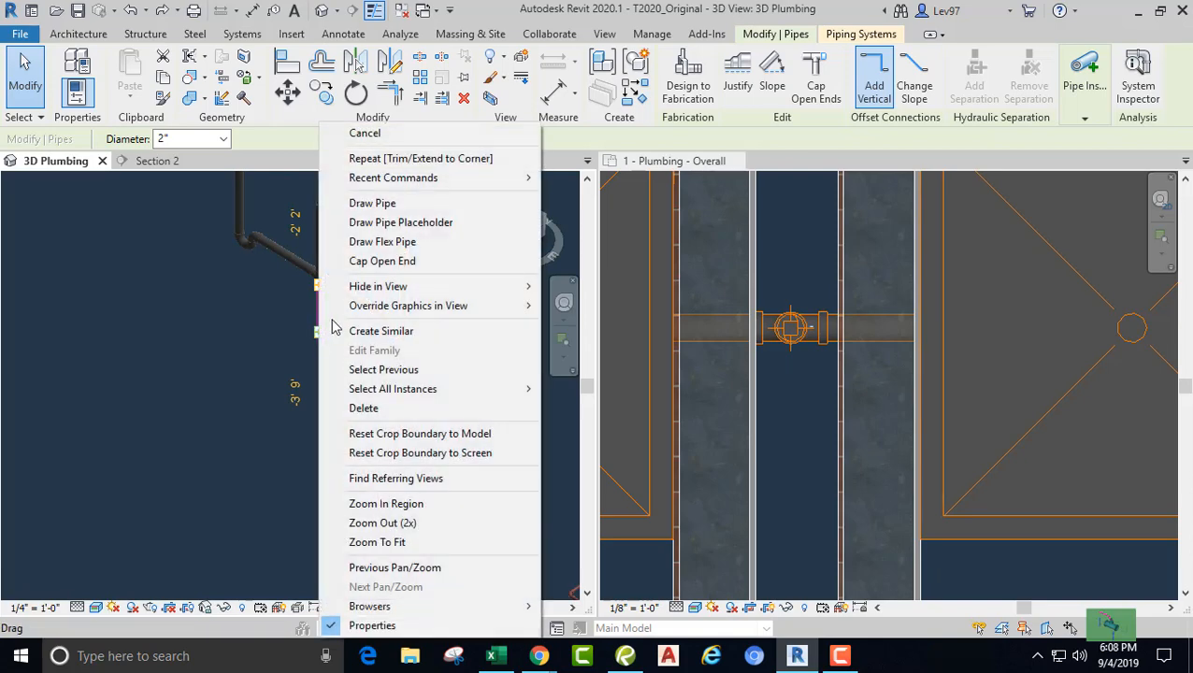
left_click(366, 204)
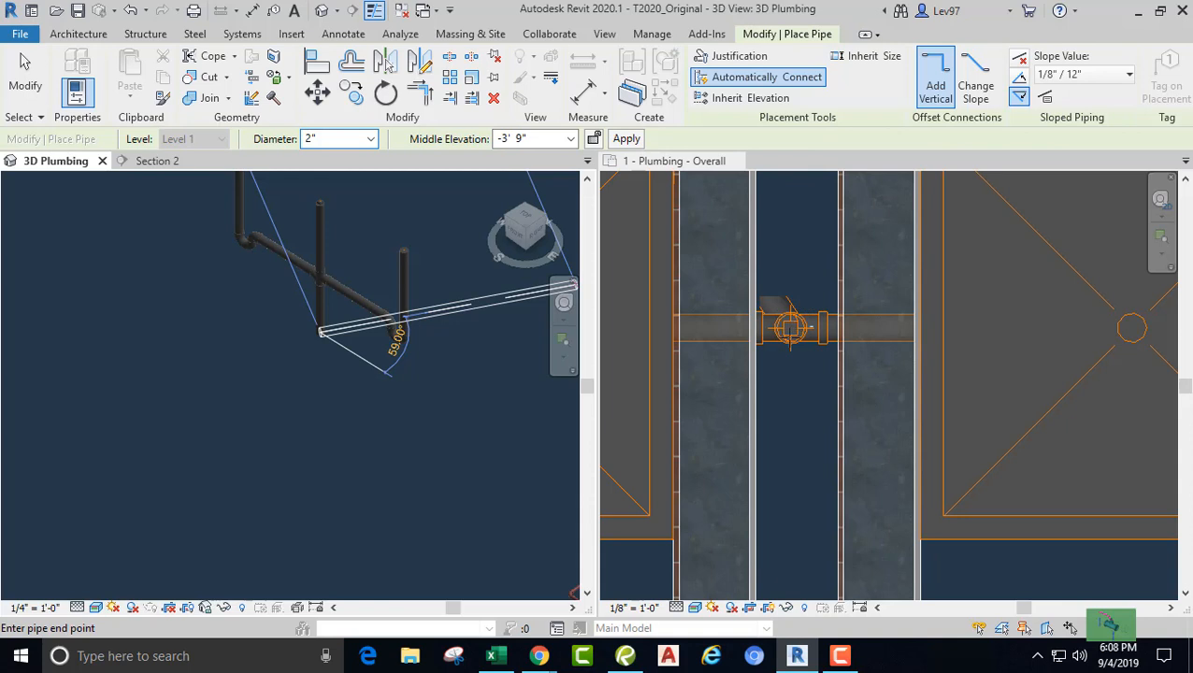
left_click(802, 409)
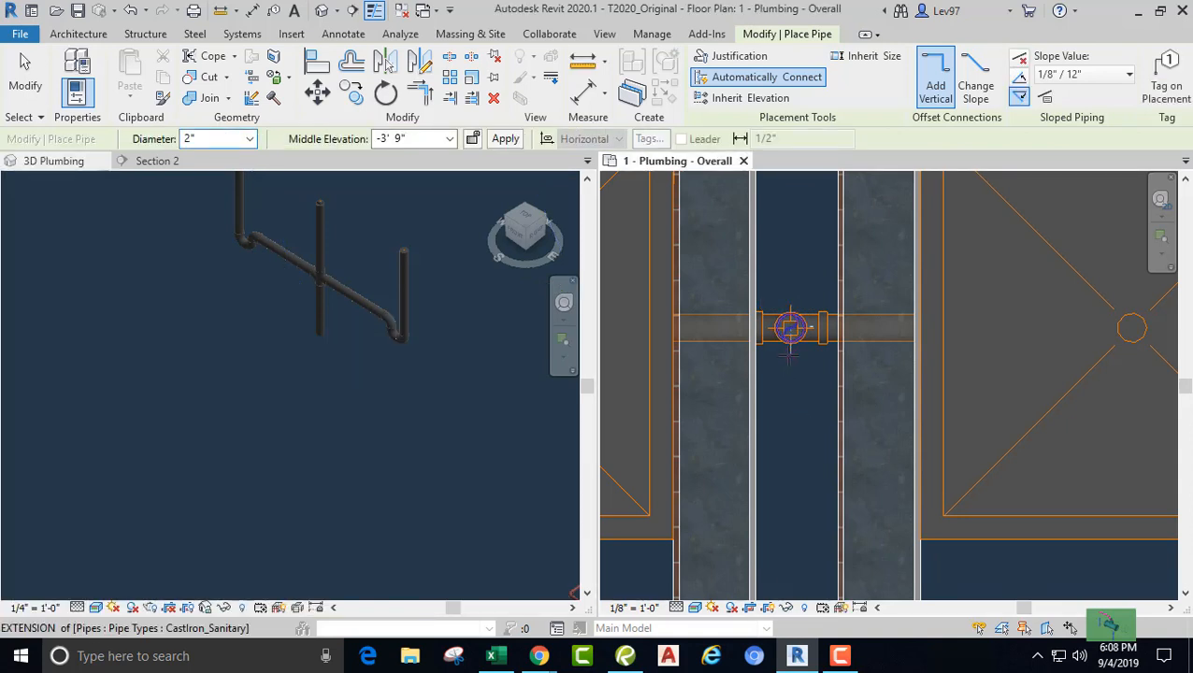
Step: Set the pipe to slope down and show the plumbing floor plan in wireframe
left_click(1020, 97)
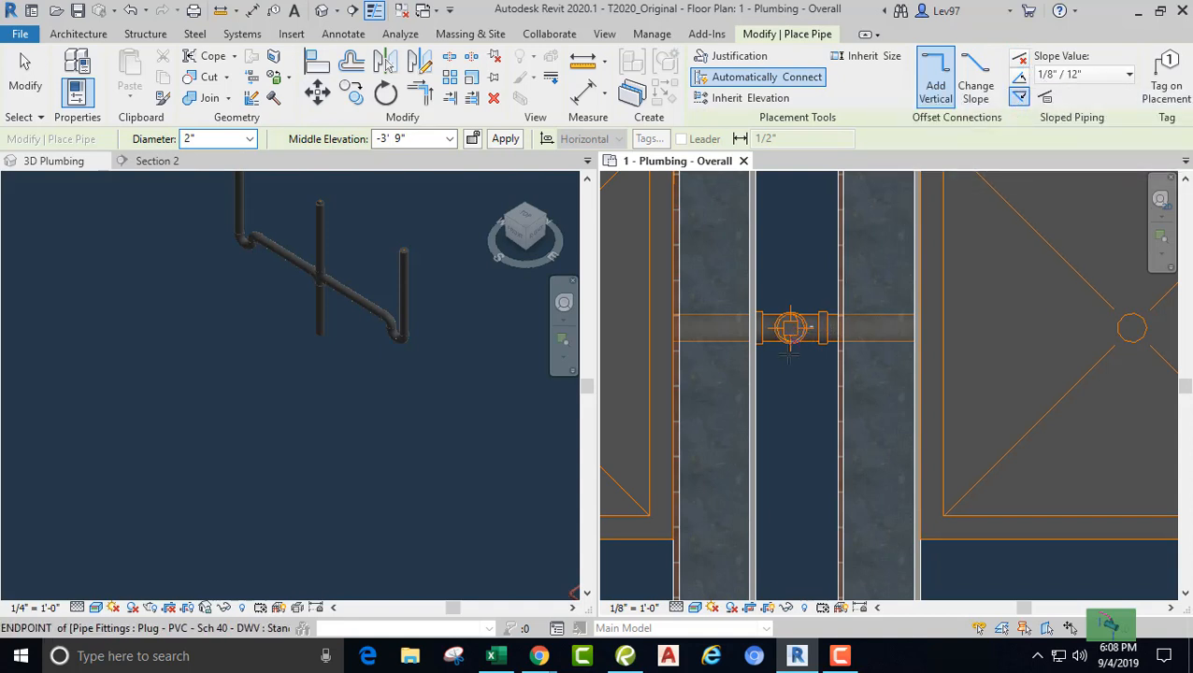
scroll(789, 356, "up", 1)
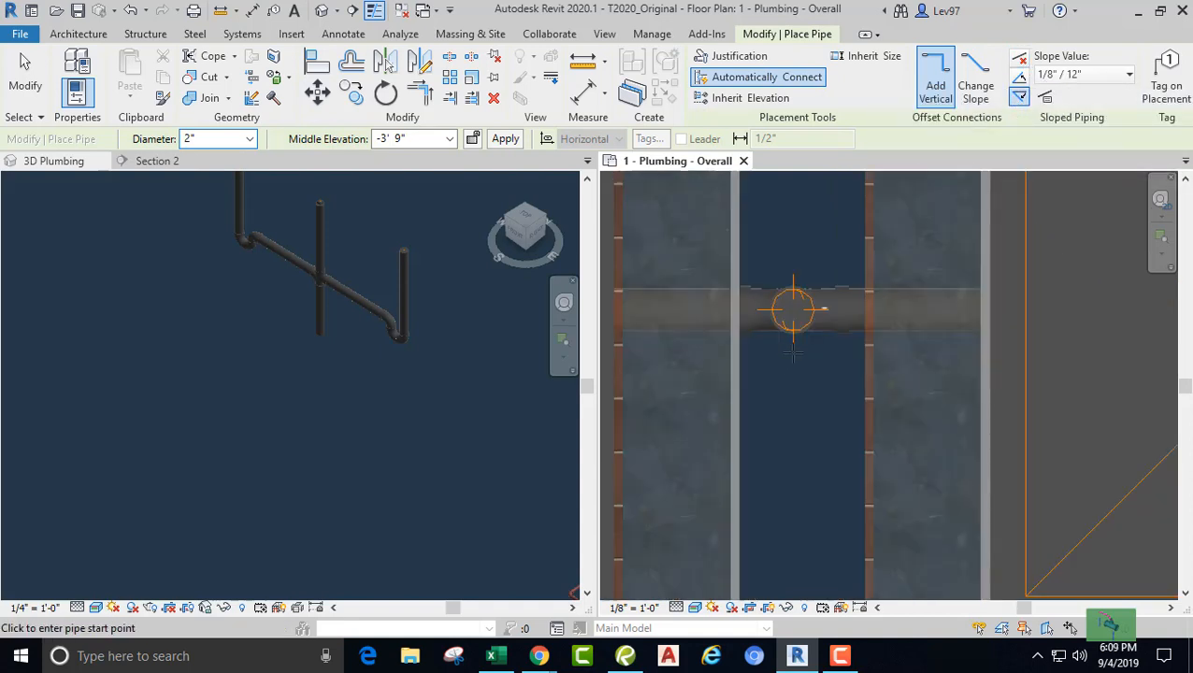
left_click(697, 608)
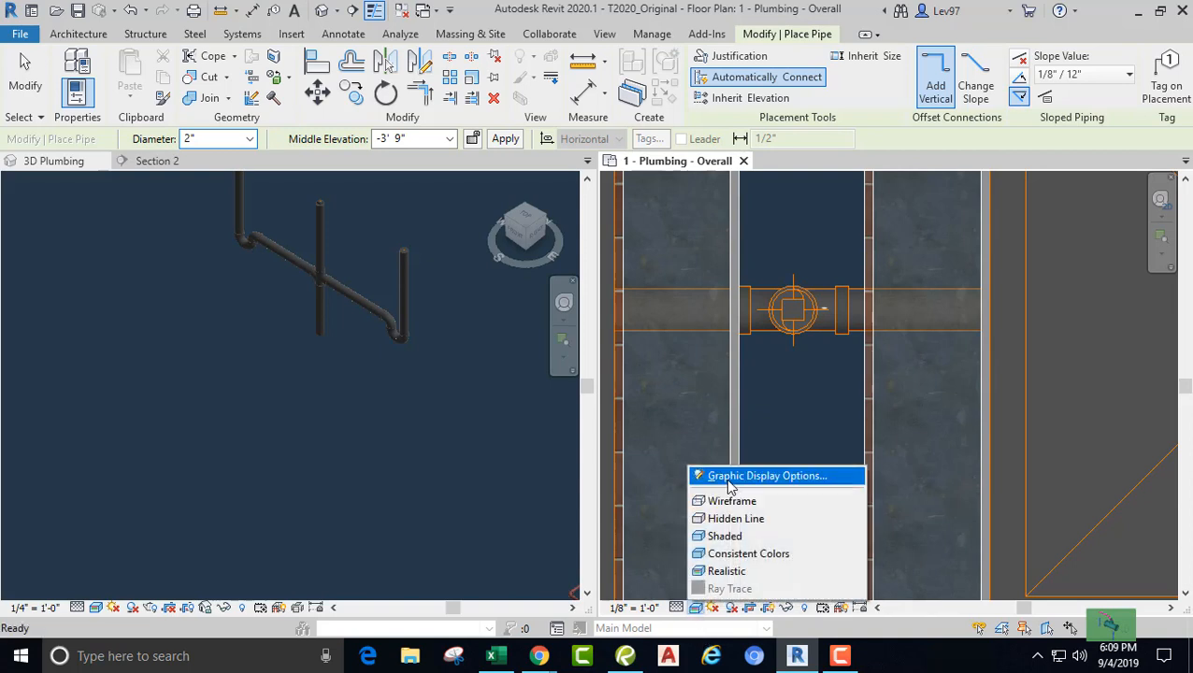
left_click(735, 502)
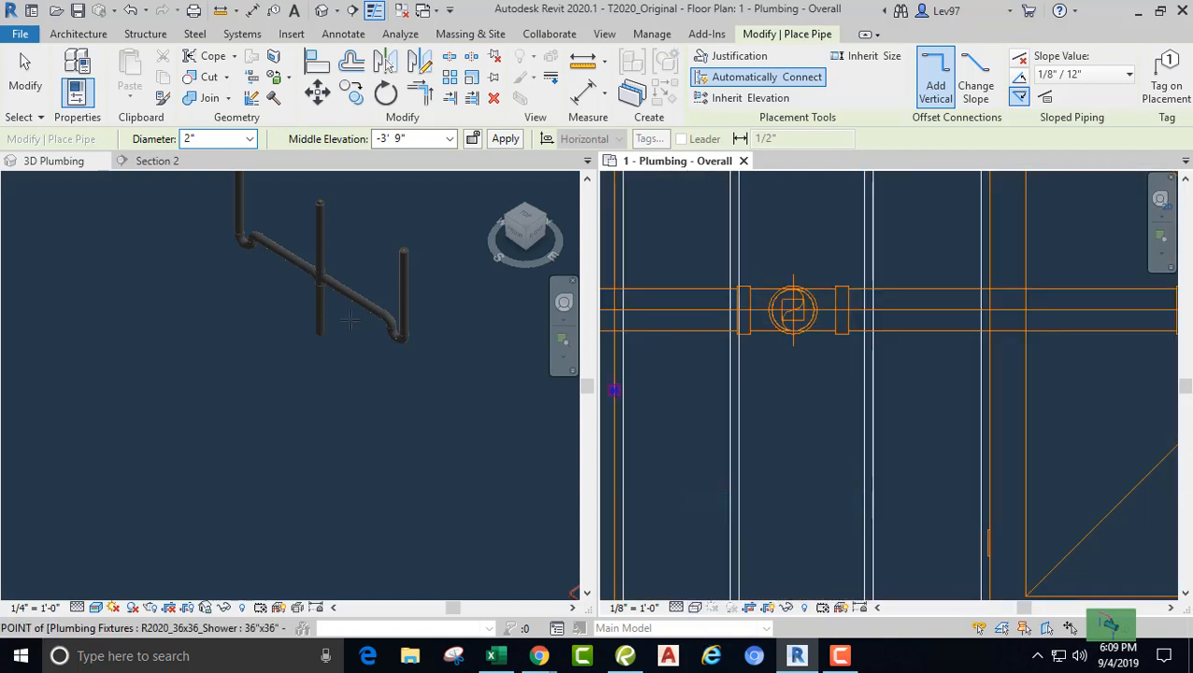
Step: Draw a short 2" drain southward from the vertical pipe's center in the floor plan, sloping down at 1/8" / 12"
scroll(786, 309, "up", 2)
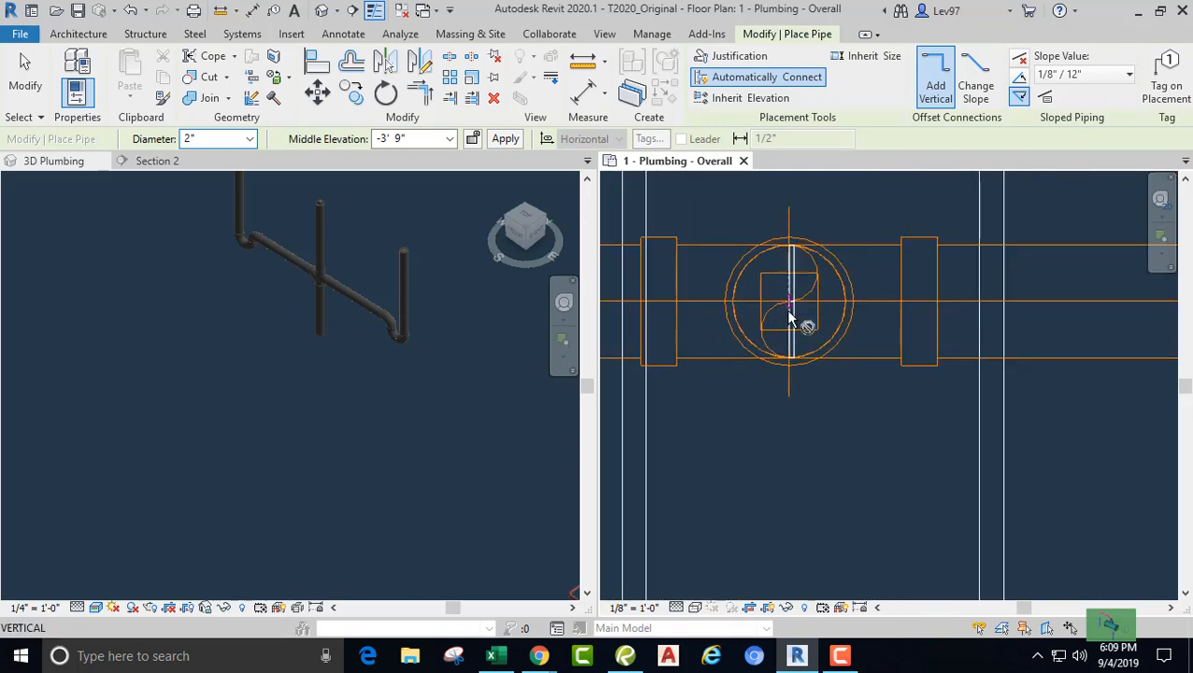
left_click(788, 301)
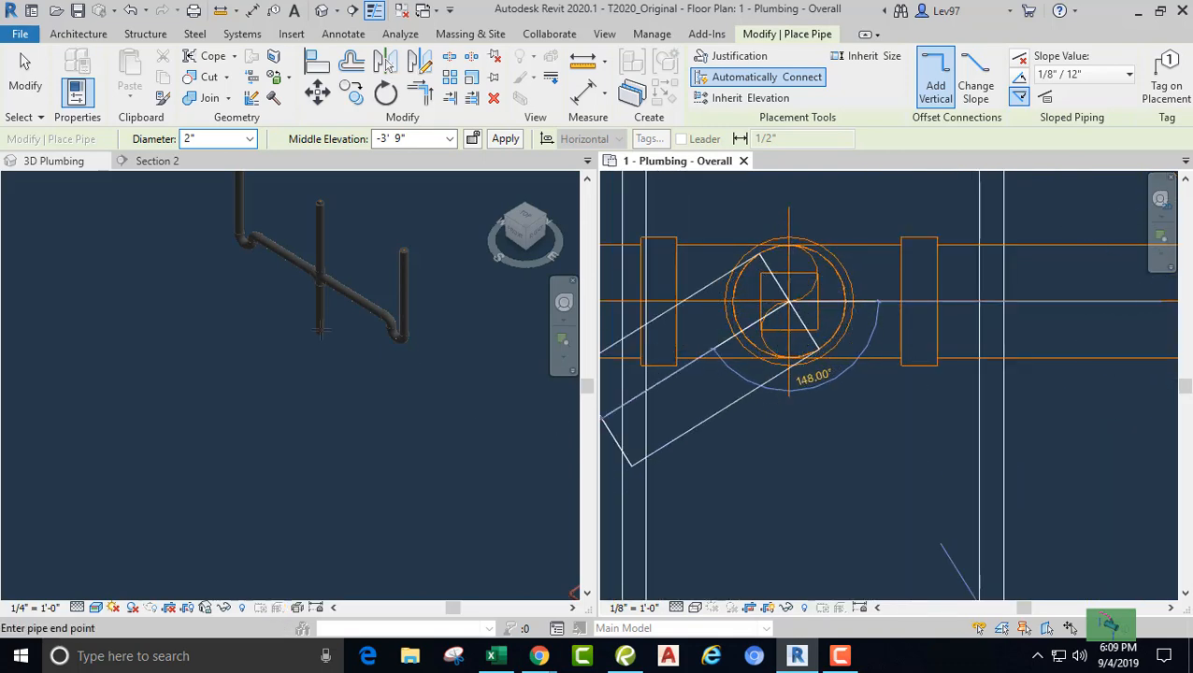
scroll(788, 425, "down", 1)
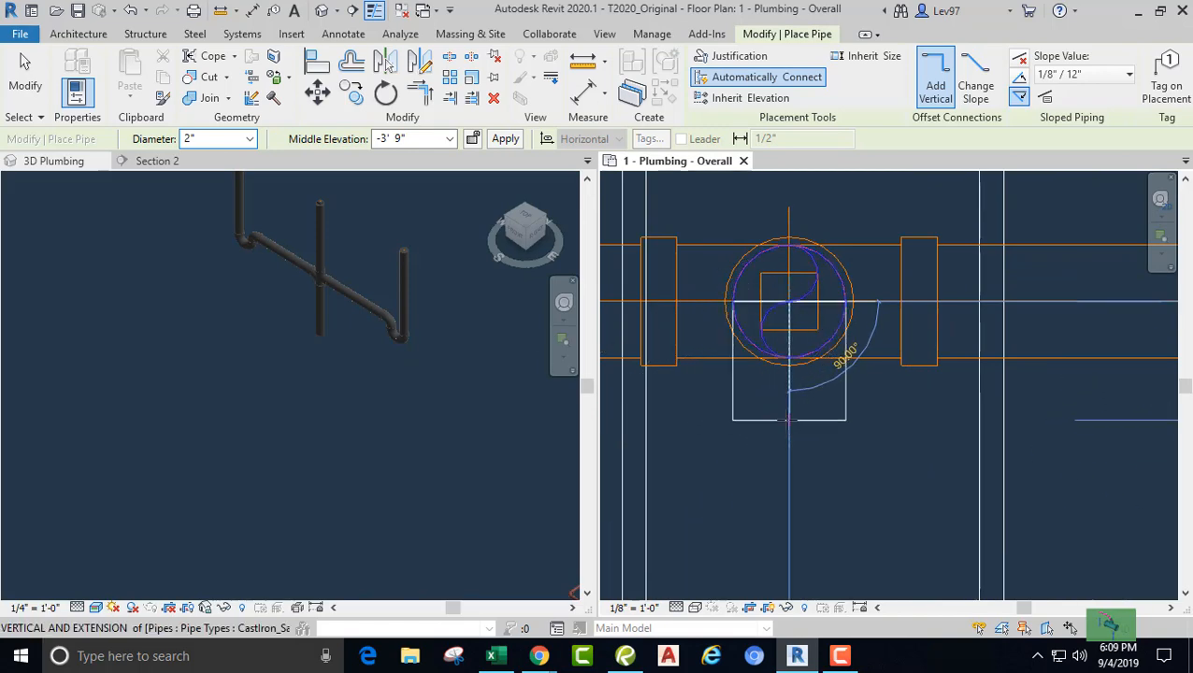
scroll(789, 426, "down", 3)
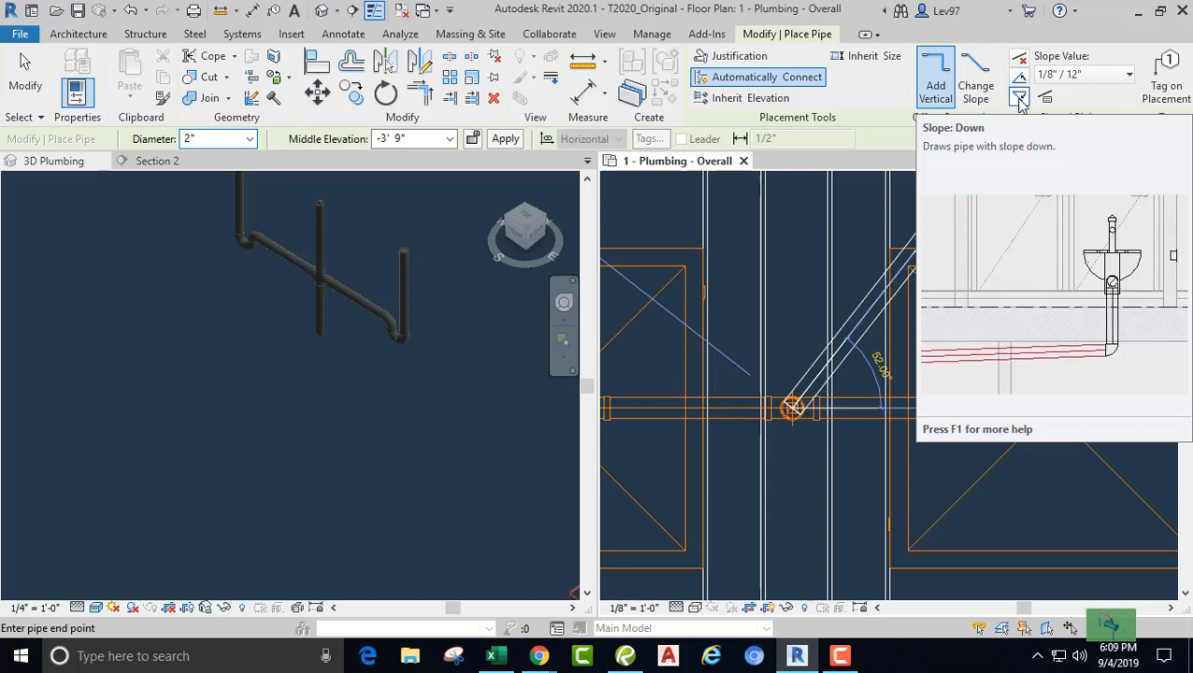
left_click(1020, 97)
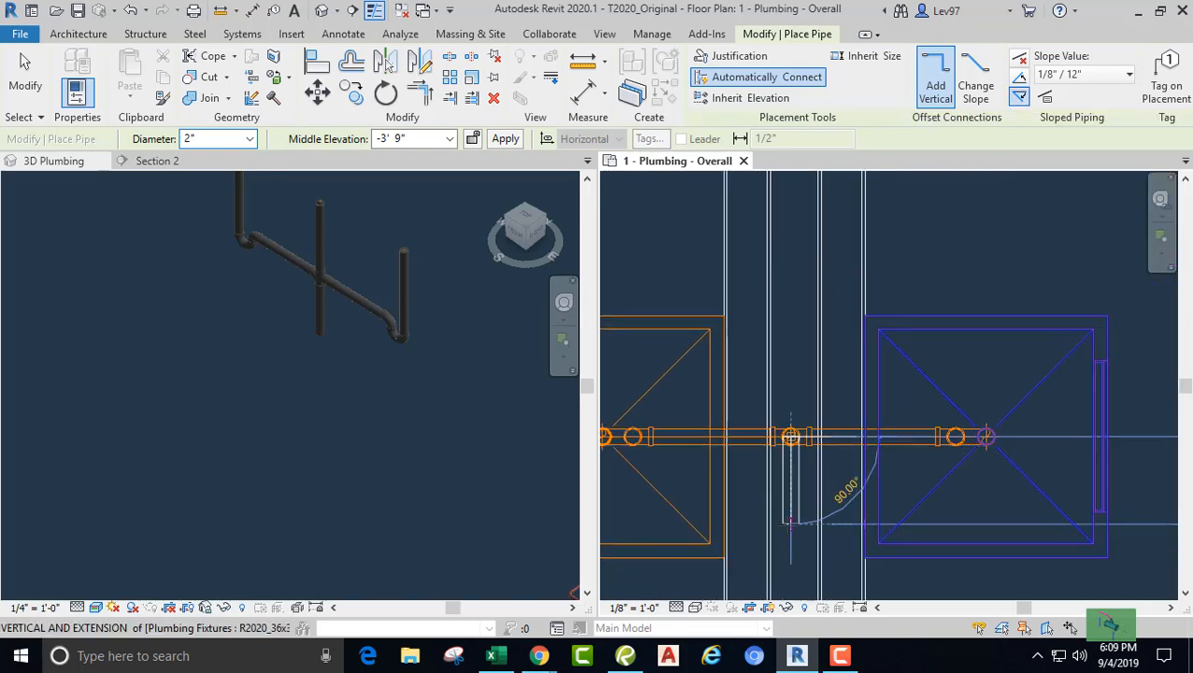
scroll(828, 426, "down", 4)
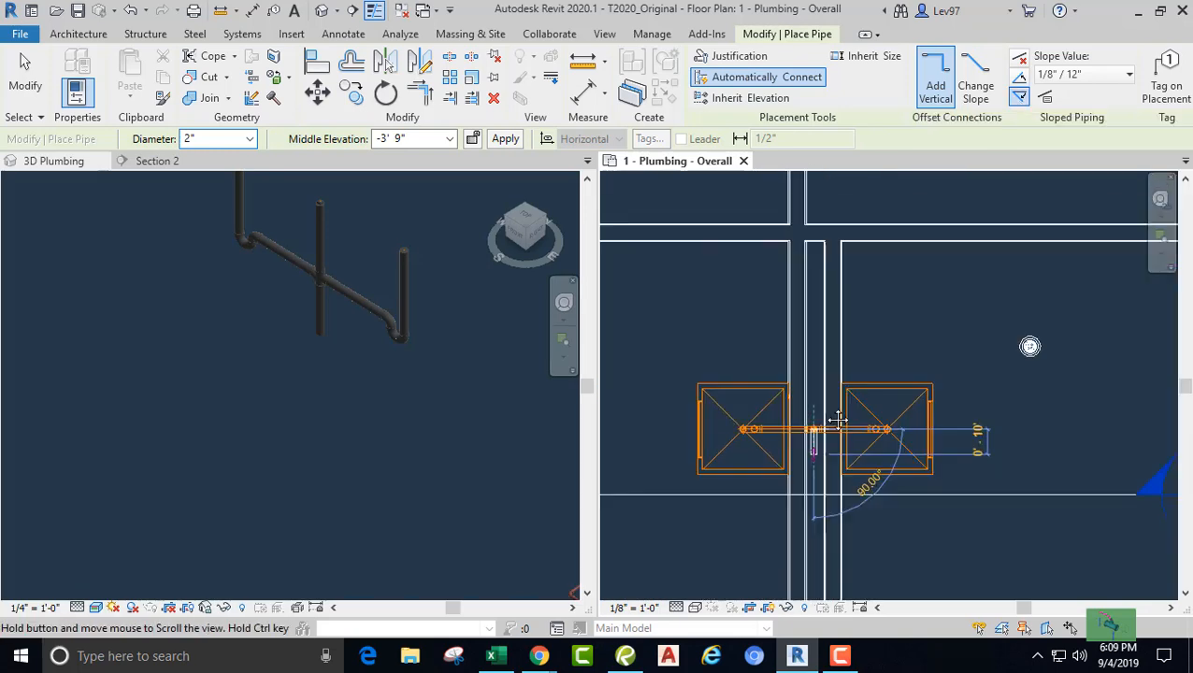
middle_click_drag(837, 420, 884, 202)
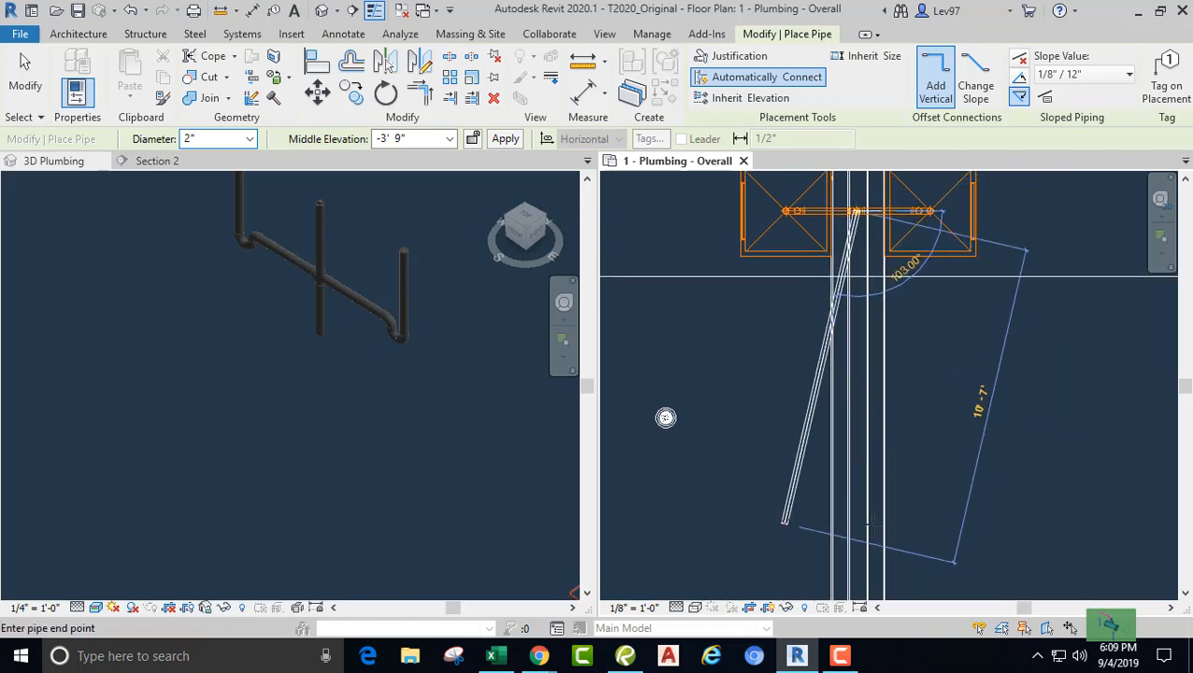
scroll(807, 491, "down", 2)
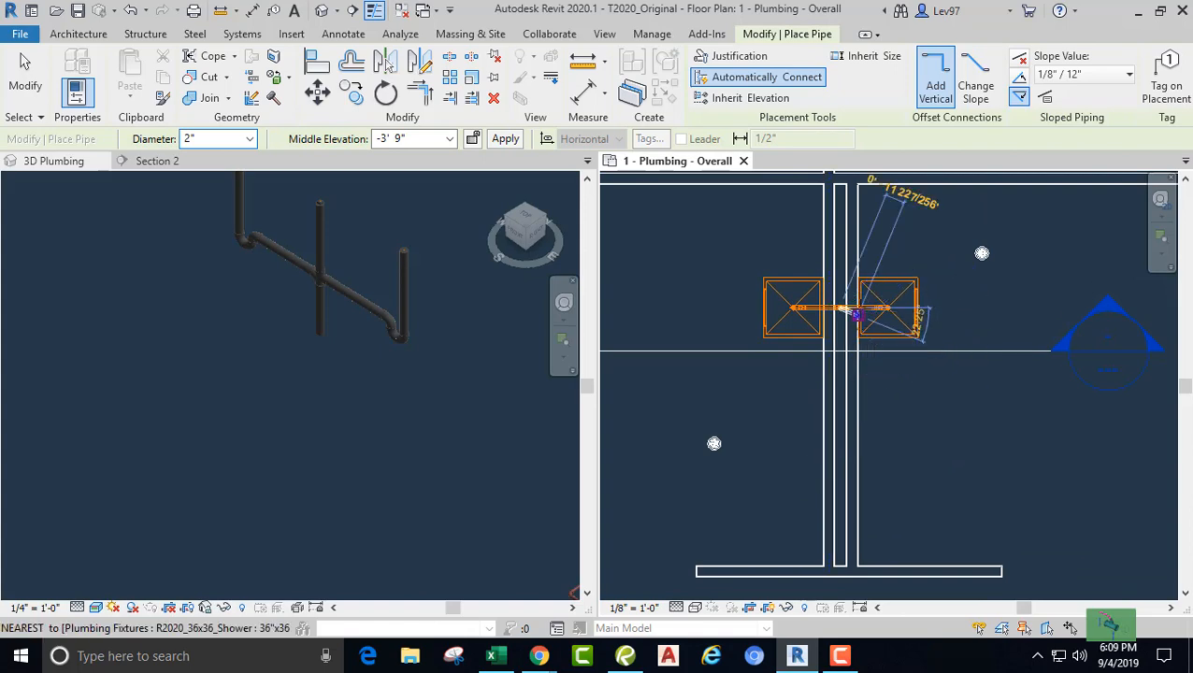
scroll(841, 325, "up", 5)
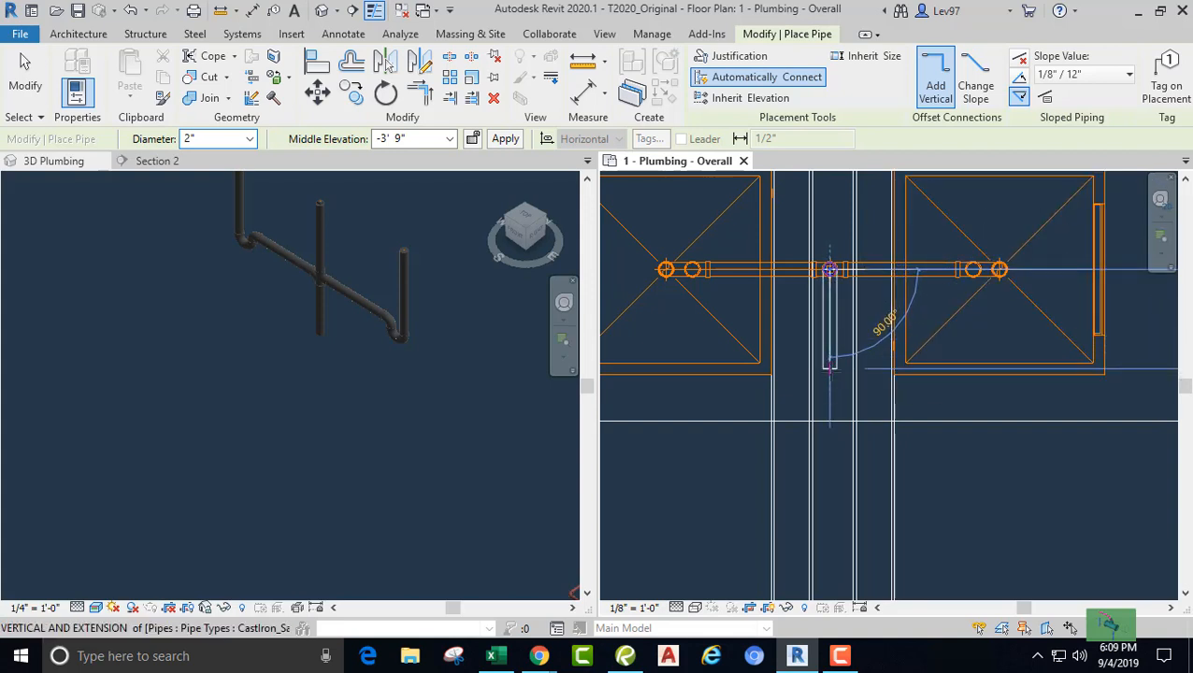
left_click(829, 367)
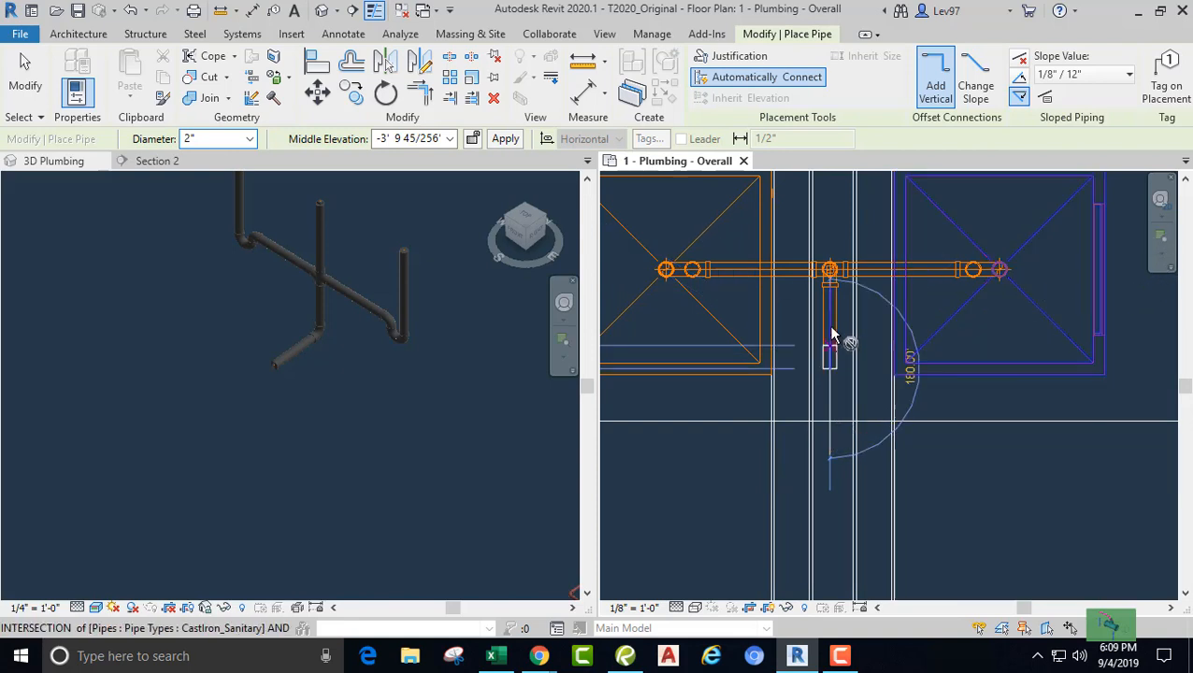
Step: Continue the drain southward from its end as a 4" pipe about 14'-7" long, sloping down at 1/8" / 12"
left_click(829, 368)
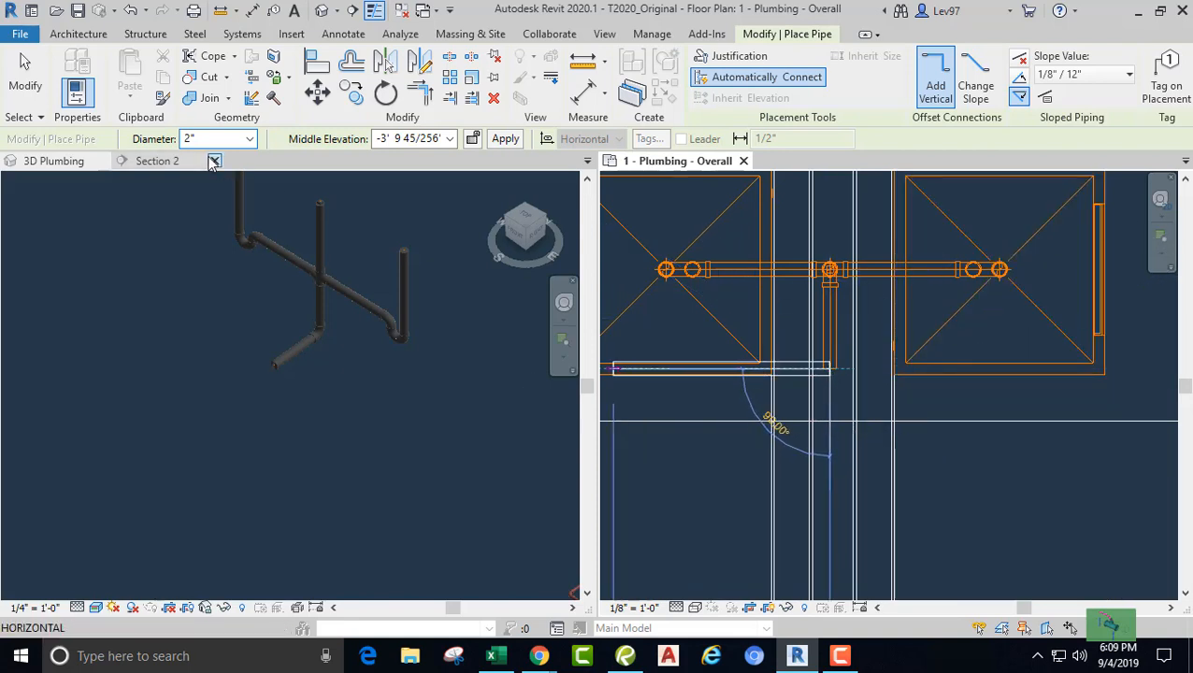
left_click(251, 140)
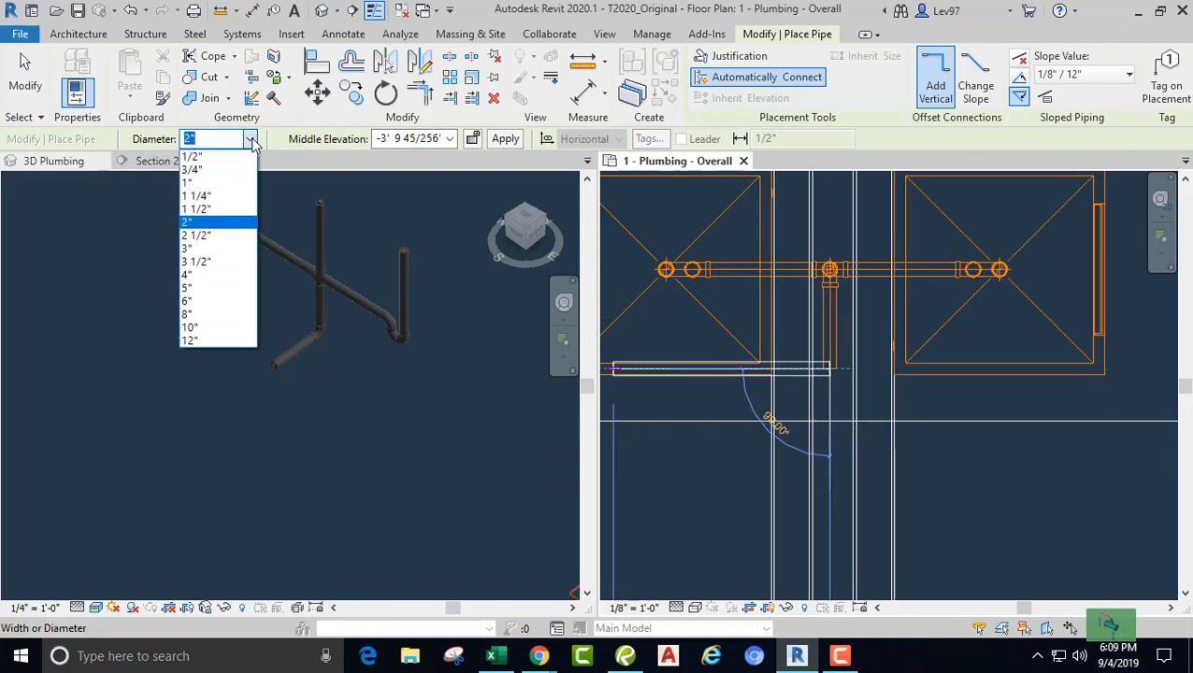
left_click(206, 274)
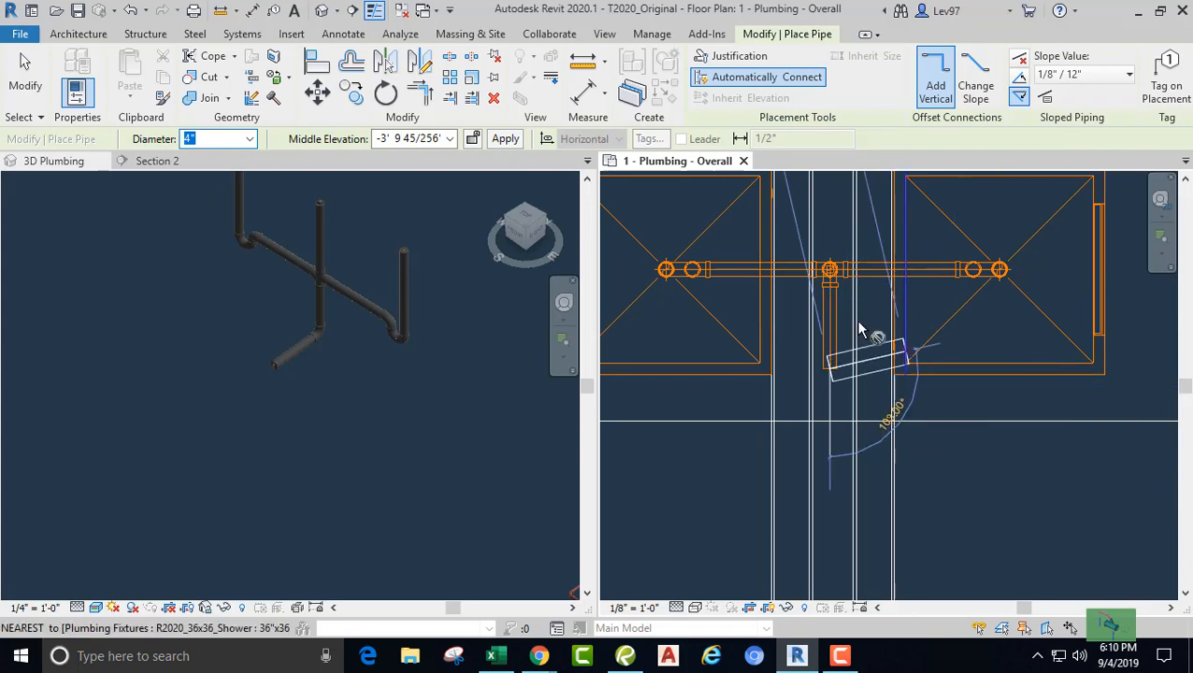
scroll(853, 460, "down", 3)
scroll(829, 486, "down", 2)
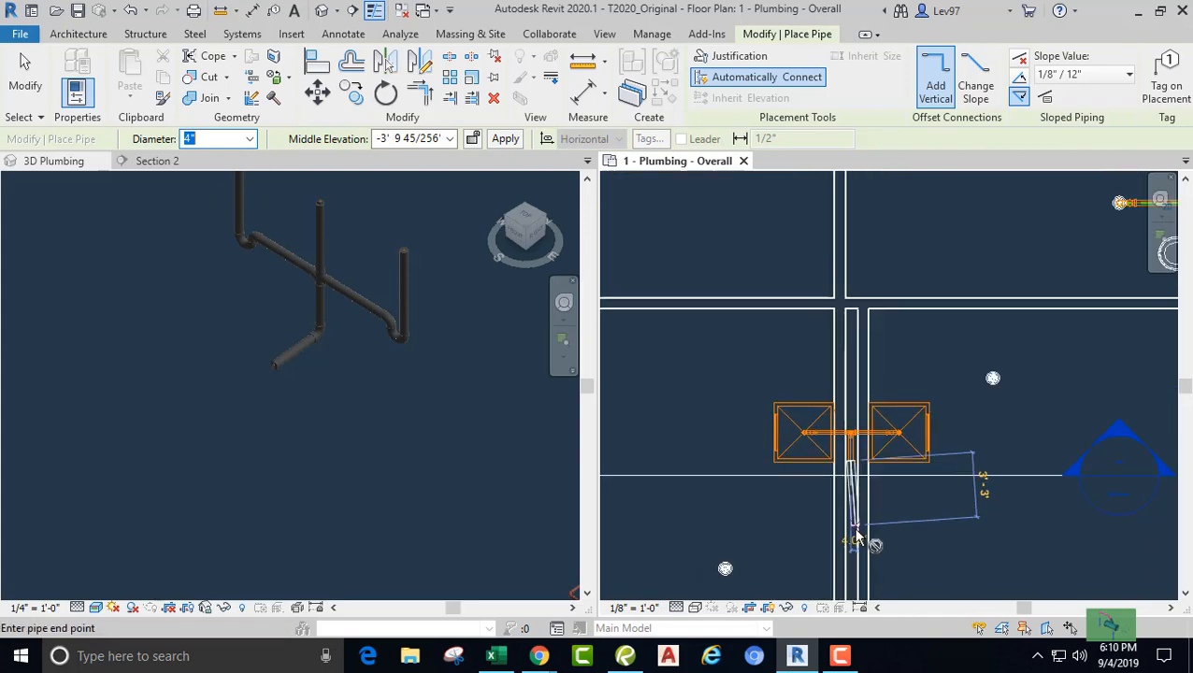
middle_click_drag(719, 567, 712, 299)
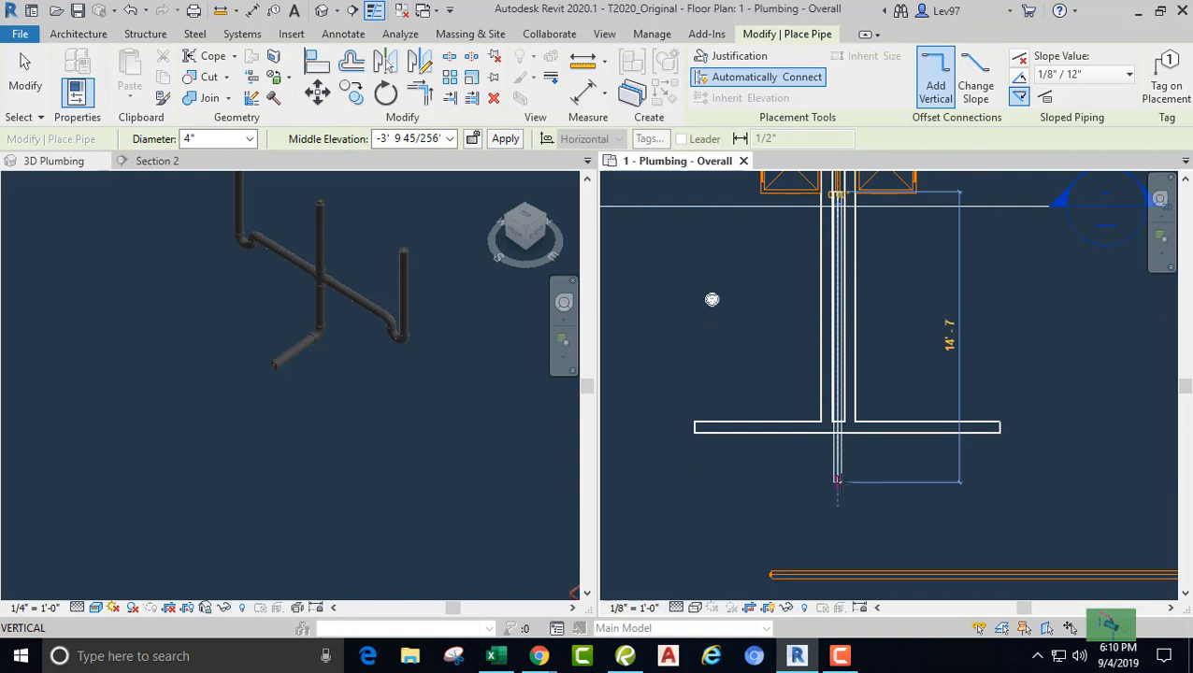
left_click(838, 482)
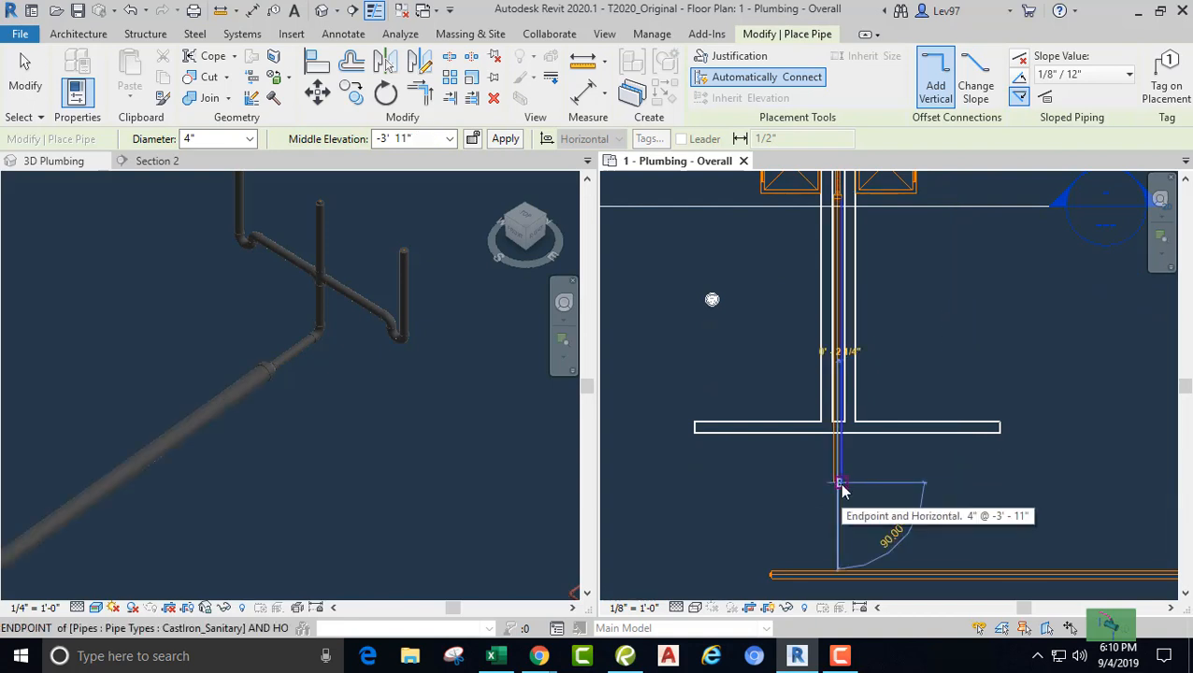
key("Escape")
key("Escape")
Step: Examine the shower drain piping and its surroundings in the 3D view and the floor plan
scroll(363, 485, "down", 2)
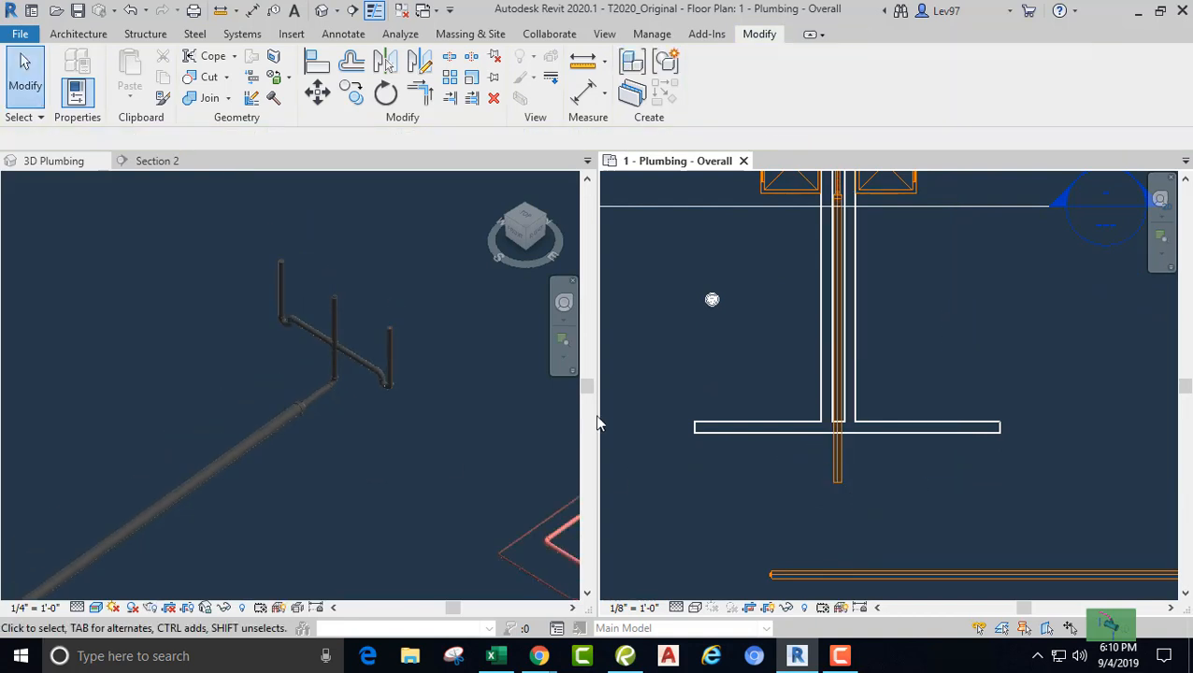
middle_click_drag(775, 349, 767, 474)
scroll(845, 290, "up", 2)
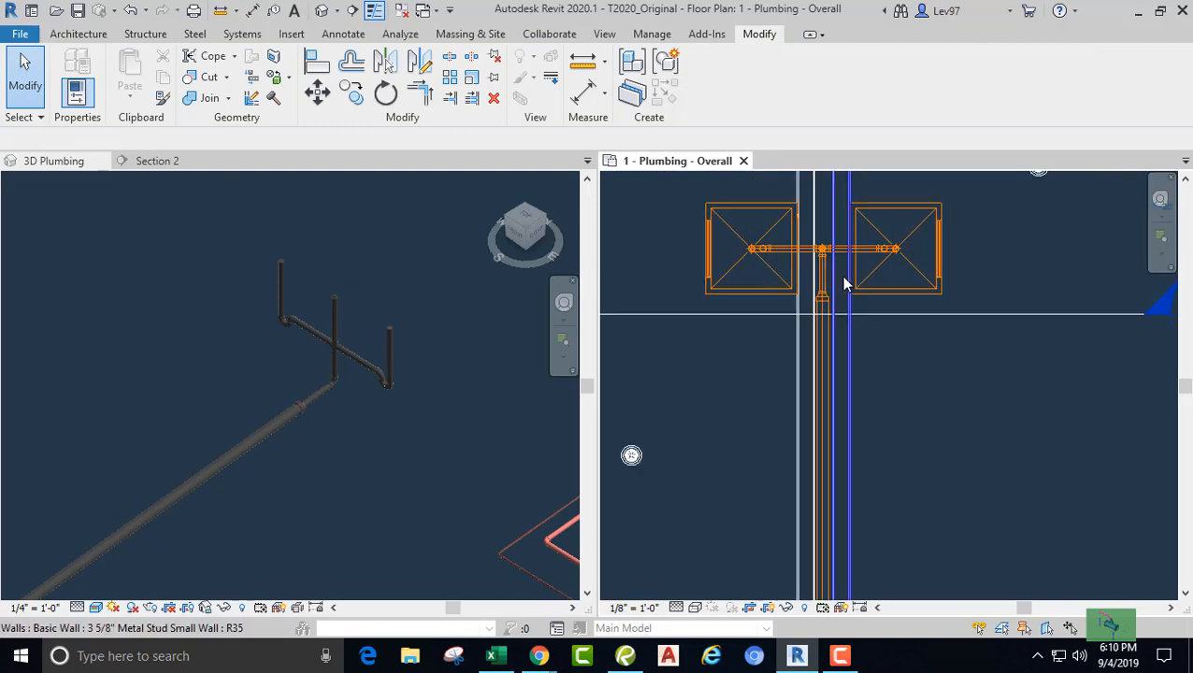
scroll(743, 405, "down", 1)
middle_click_drag(744, 405, 767, 453)
scroll(745, 421, "up", 2)
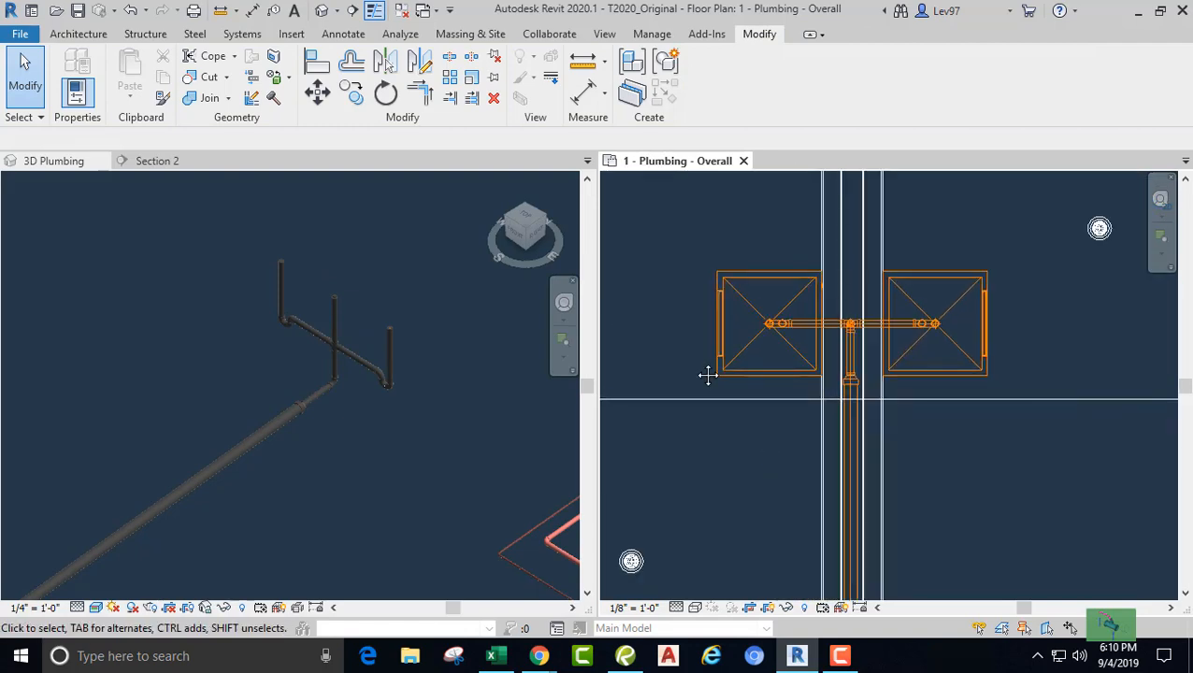
scroll(762, 385, "down", 3)
scroll(753, 344, "up", 3)
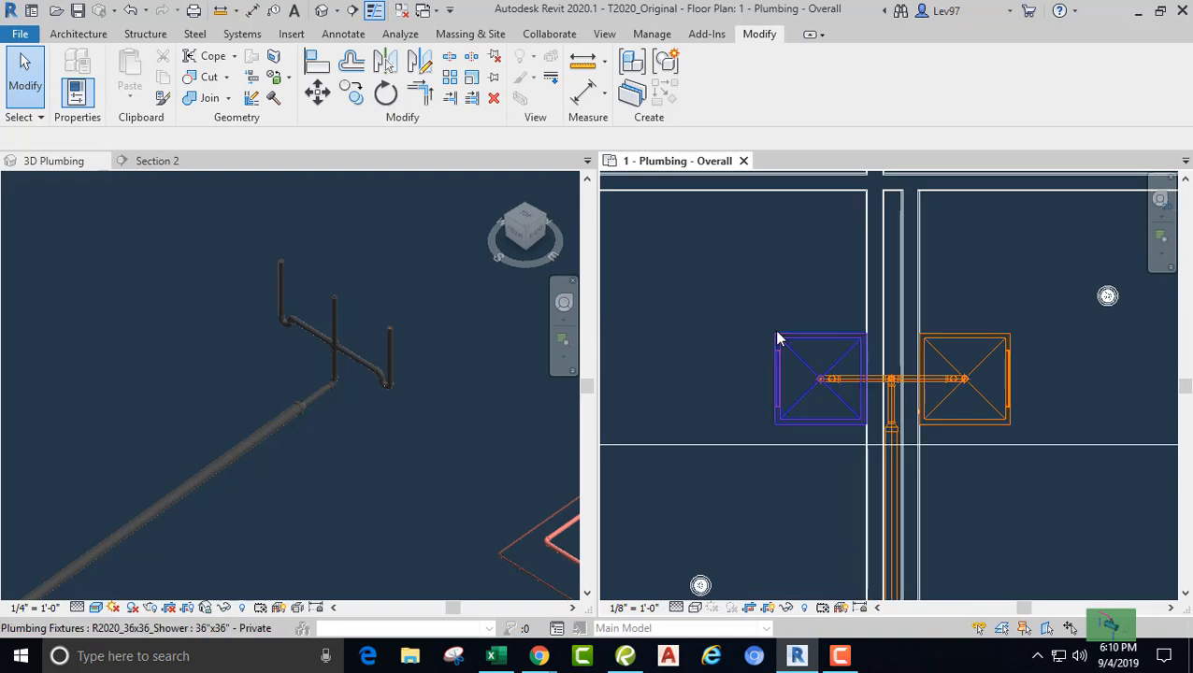
scroll(769, 333, "up", 2)
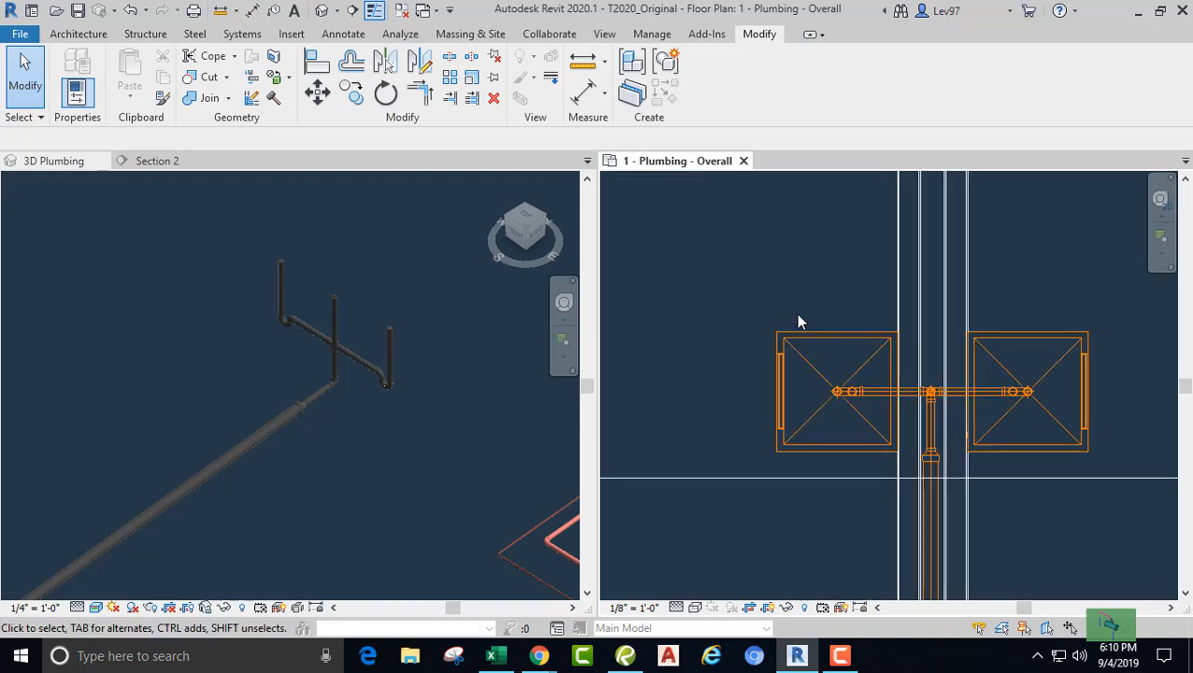
scroll(800, 321, "down", 1)
middle_click_drag(798, 323, 678, 391)
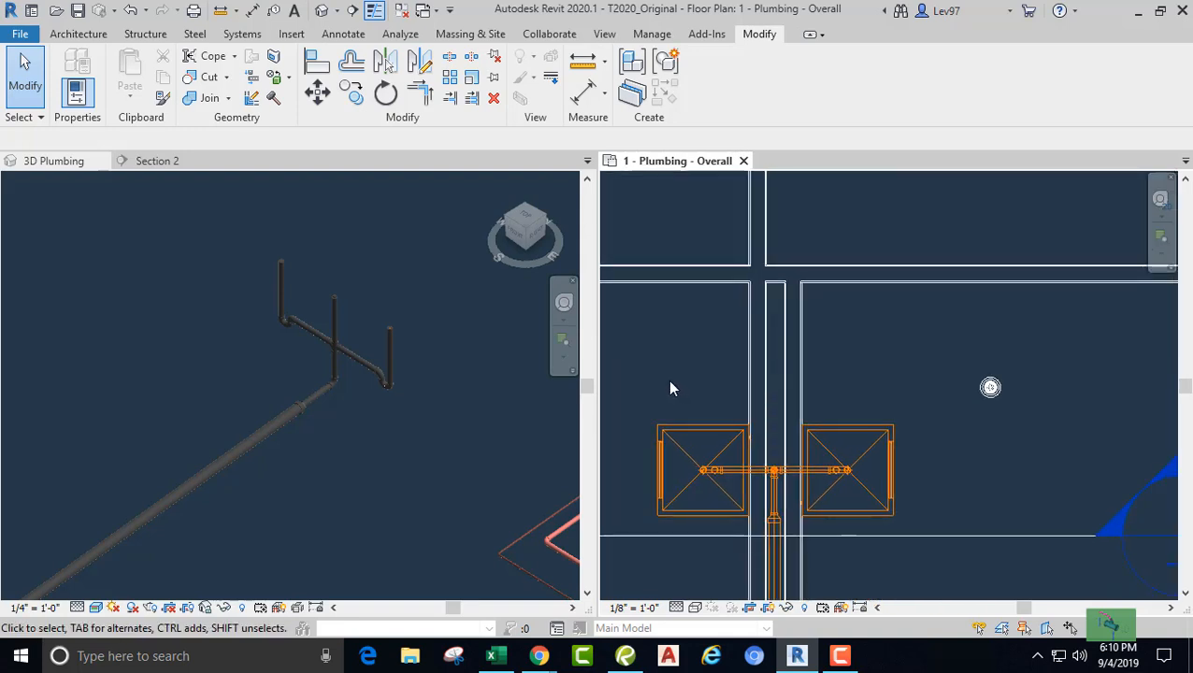
Step: Draw a level 1 1/2" pipe about 10 1/4" long from the west shower's 1 1/2" wall connector eastward into the chase, with slope off
scroll(670, 385, "down", 1)
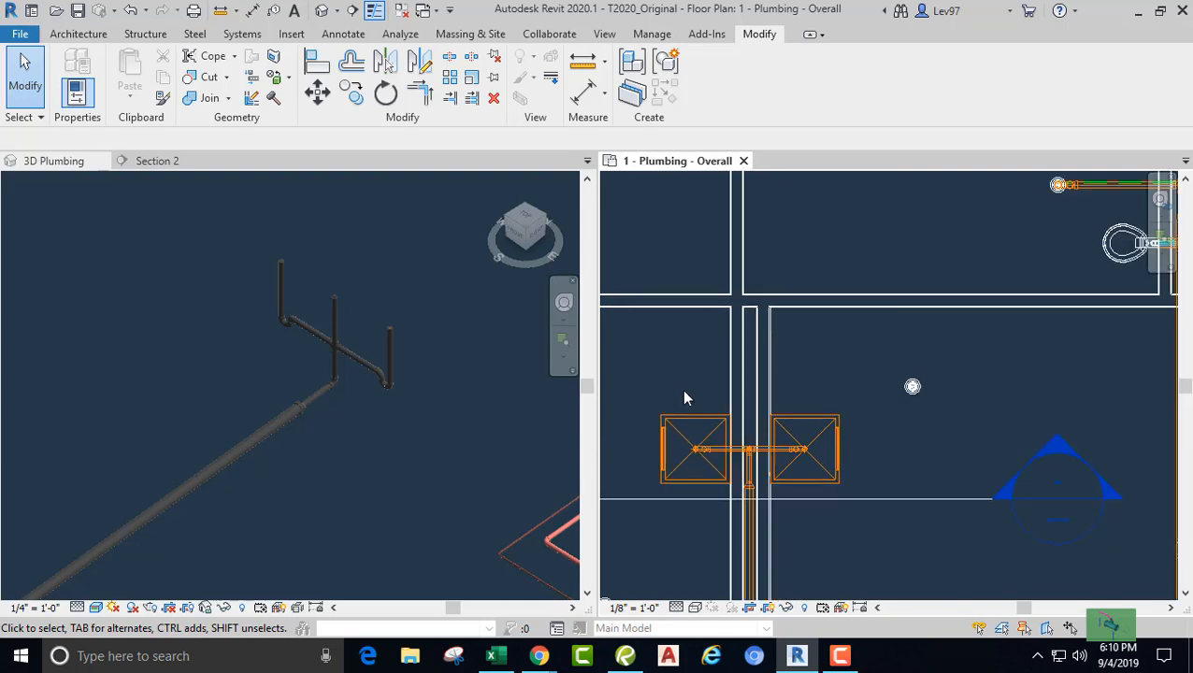
scroll(684, 393, "down", 1)
middle_click_drag(685, 392, 710, 401)
scroll(728, 416, "up", 1)
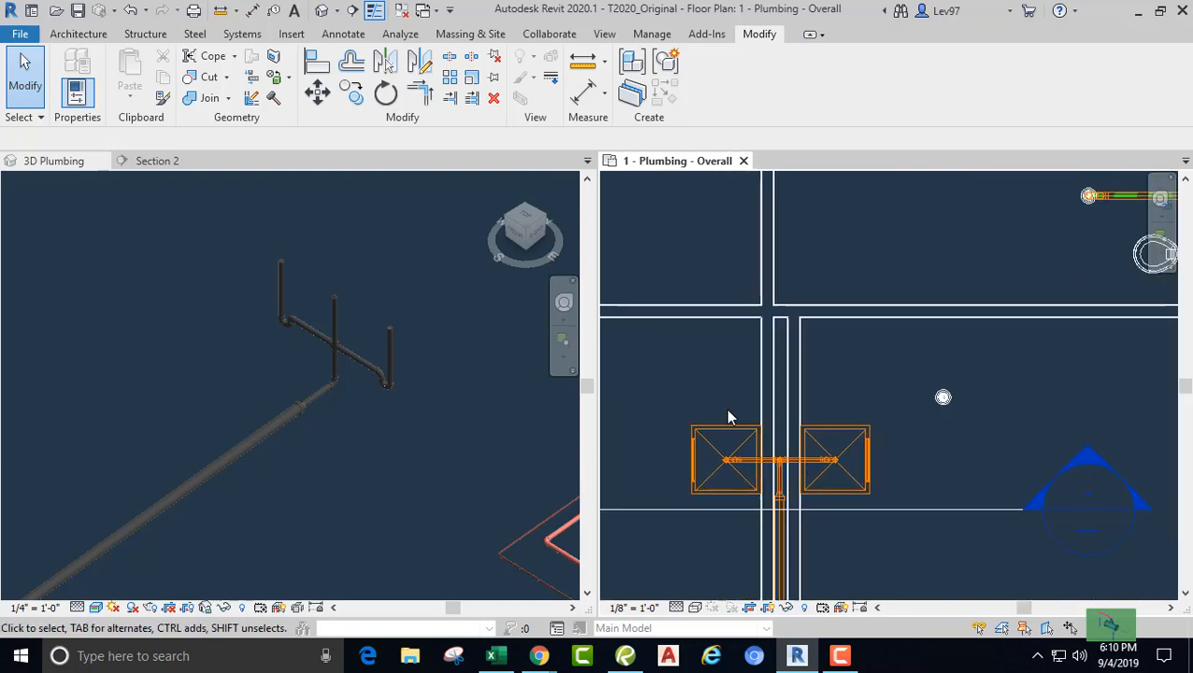
scroll(716, 428, "up", 1)
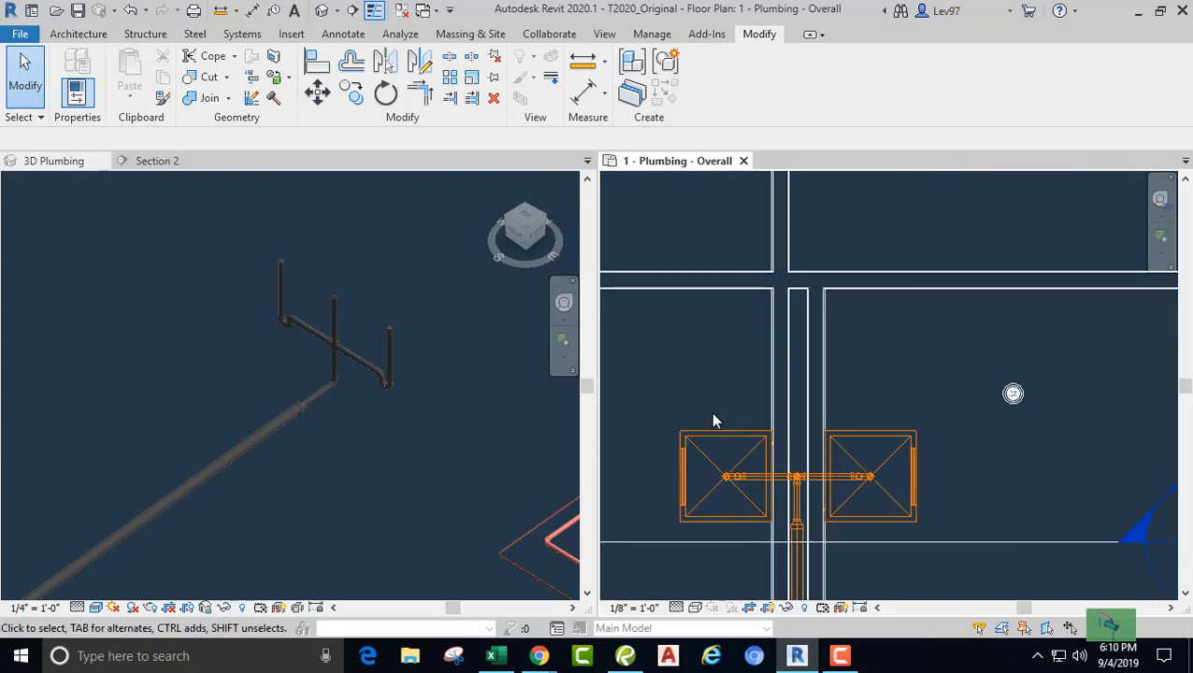
left_click(709, 442)
scroll(728, 403, "up", 5)
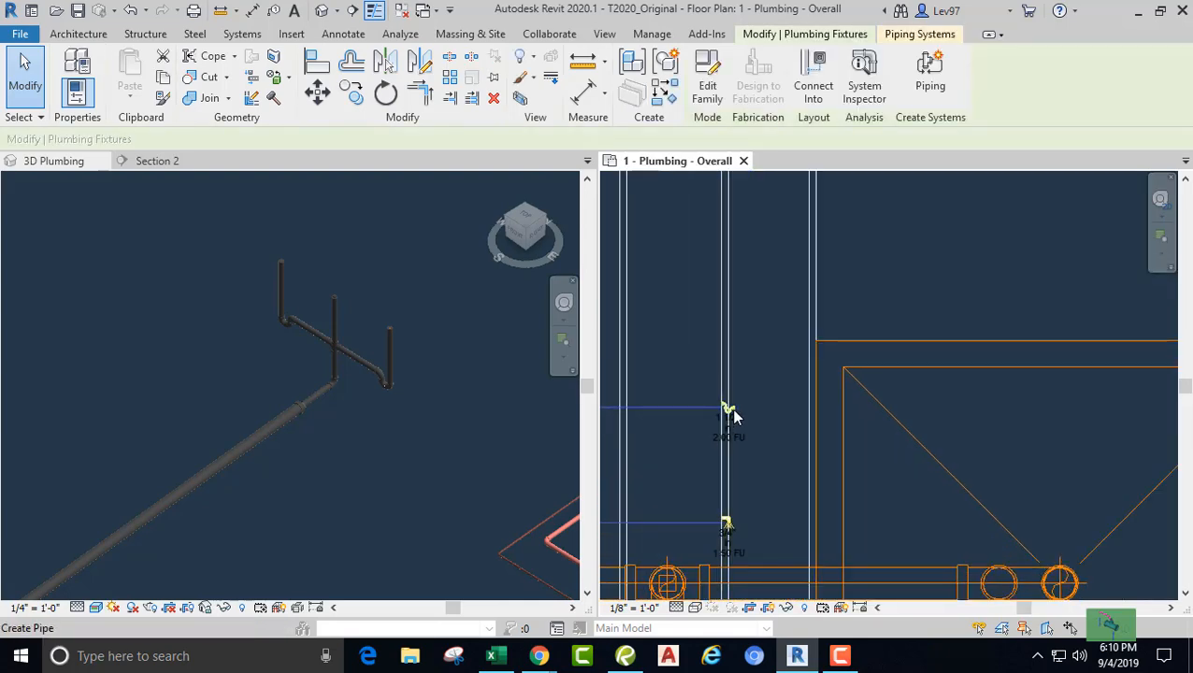
left_click(730, 412)
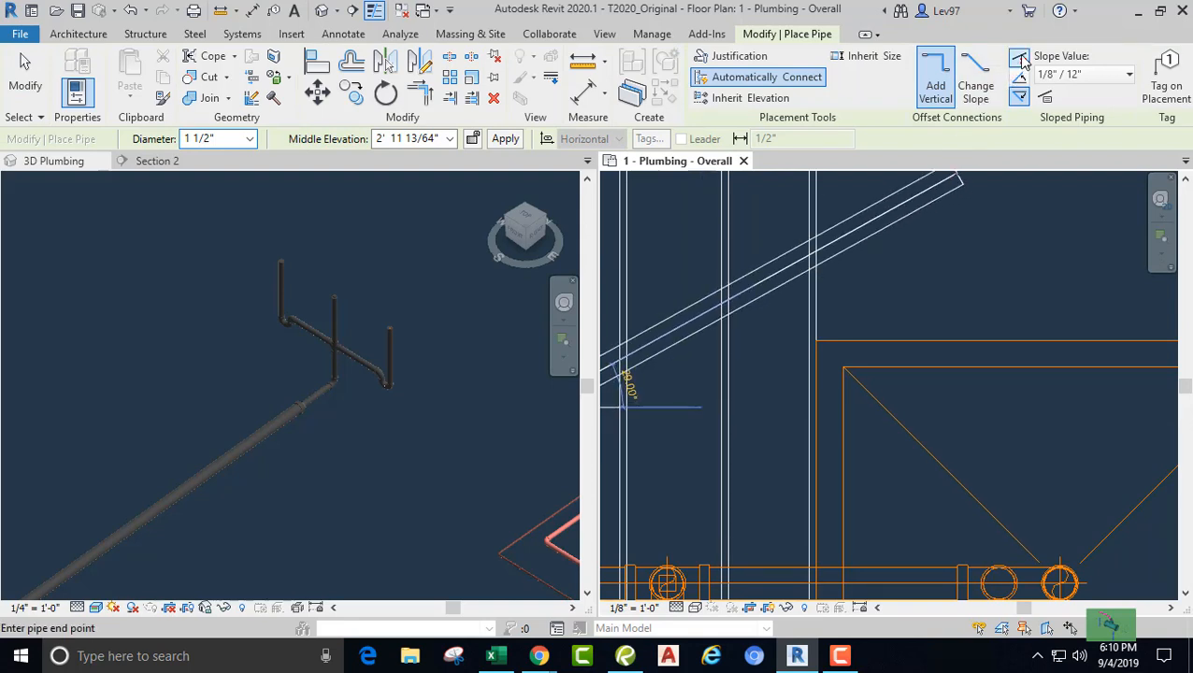
scroll(722, 408, "down", 2)
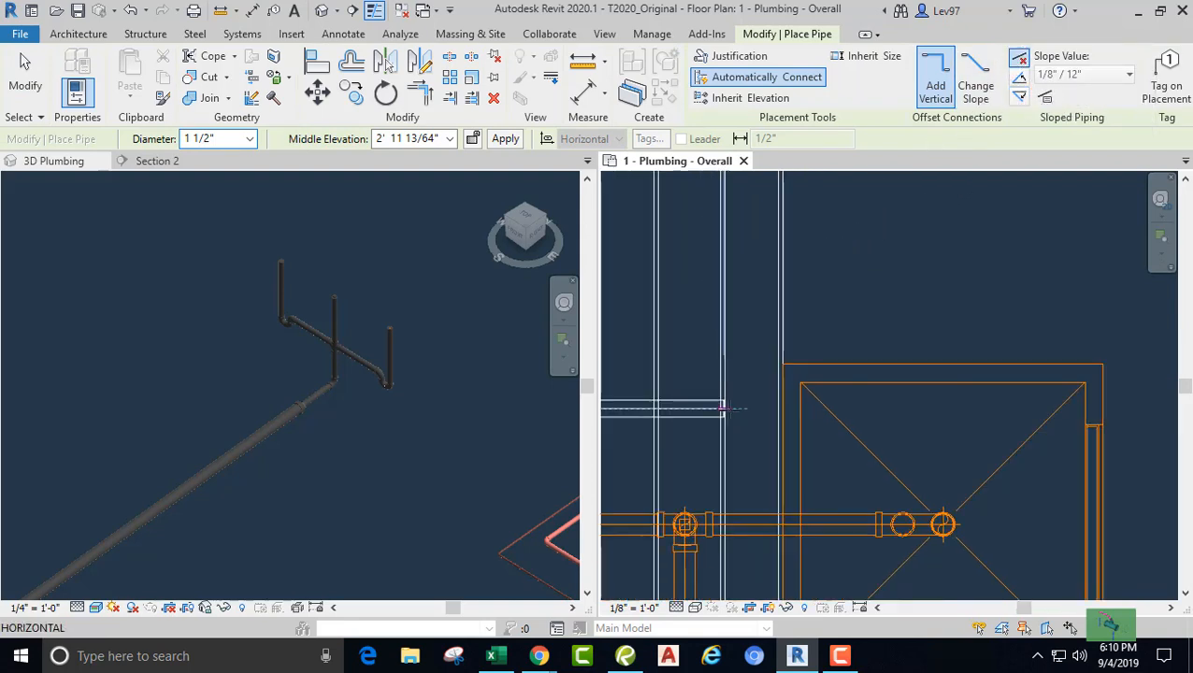
scroll(723, 408, "down", 2)
scroll(842, 397, "up", 3)
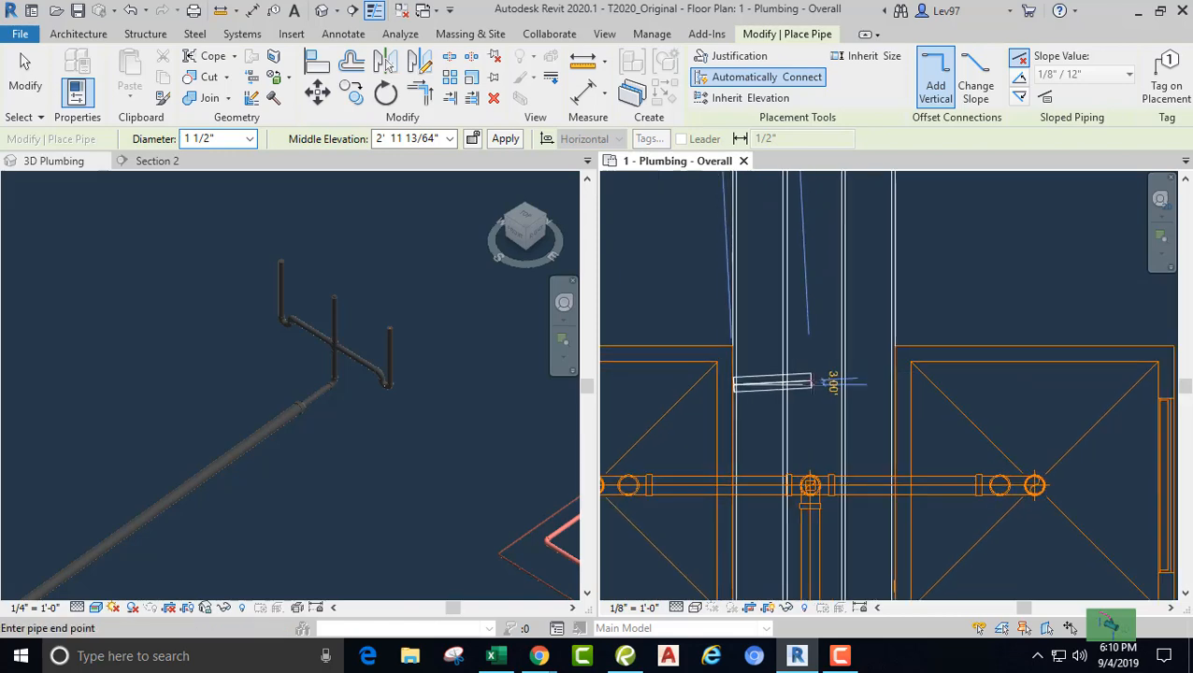
left_click(816, 402)
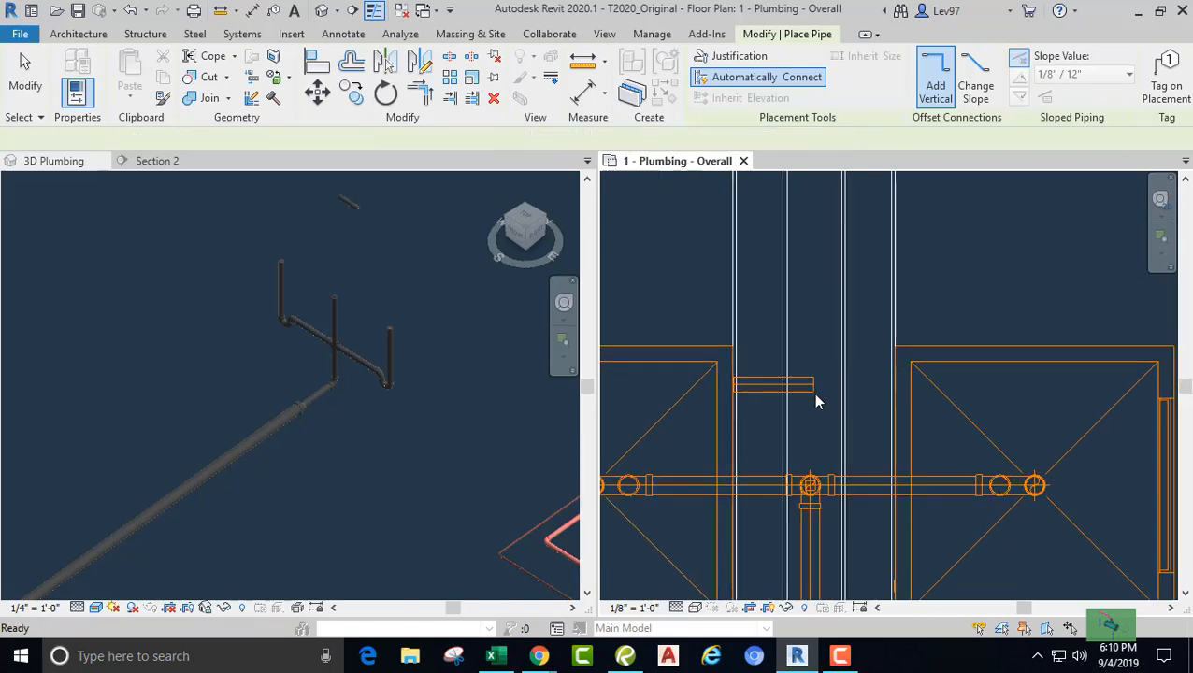
scroll(817, 401, "down", 2)
key("Escape")
middle_click_drag(823, 418, 842, 308)
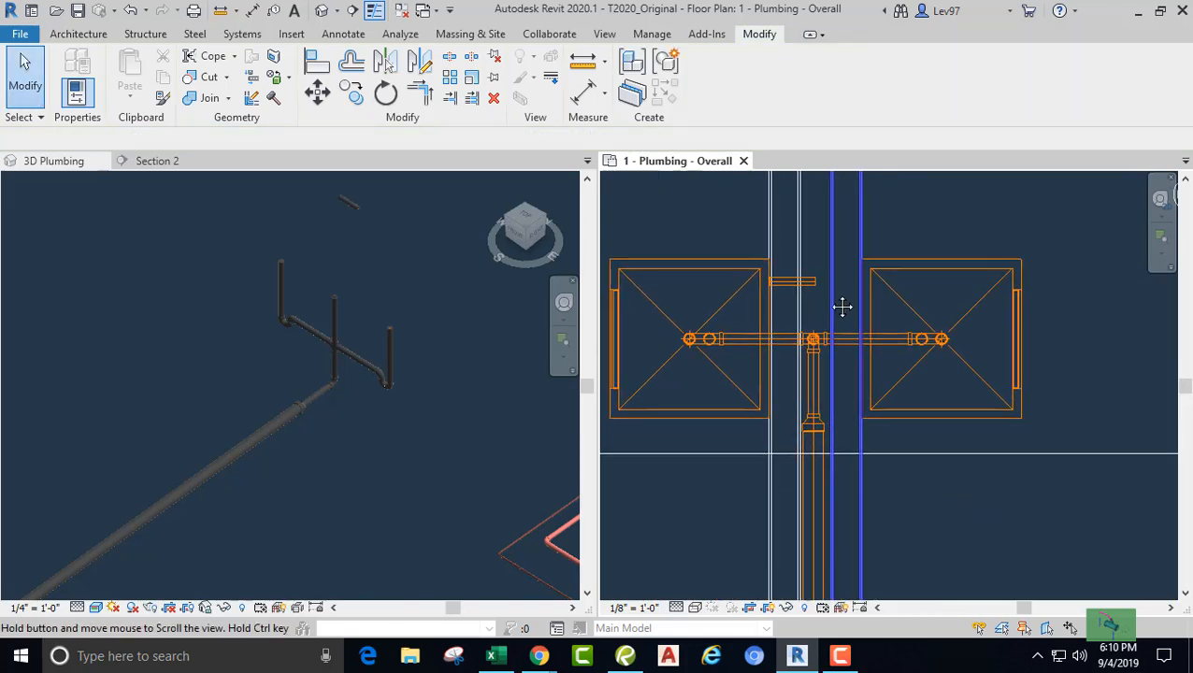
Step: Draw a level 1 1/2" pipe from the east shower's 1 1/2" wall connector westward through the wall into the chase
left_click(907, 373)
scroll(834, 348, "up", 3)
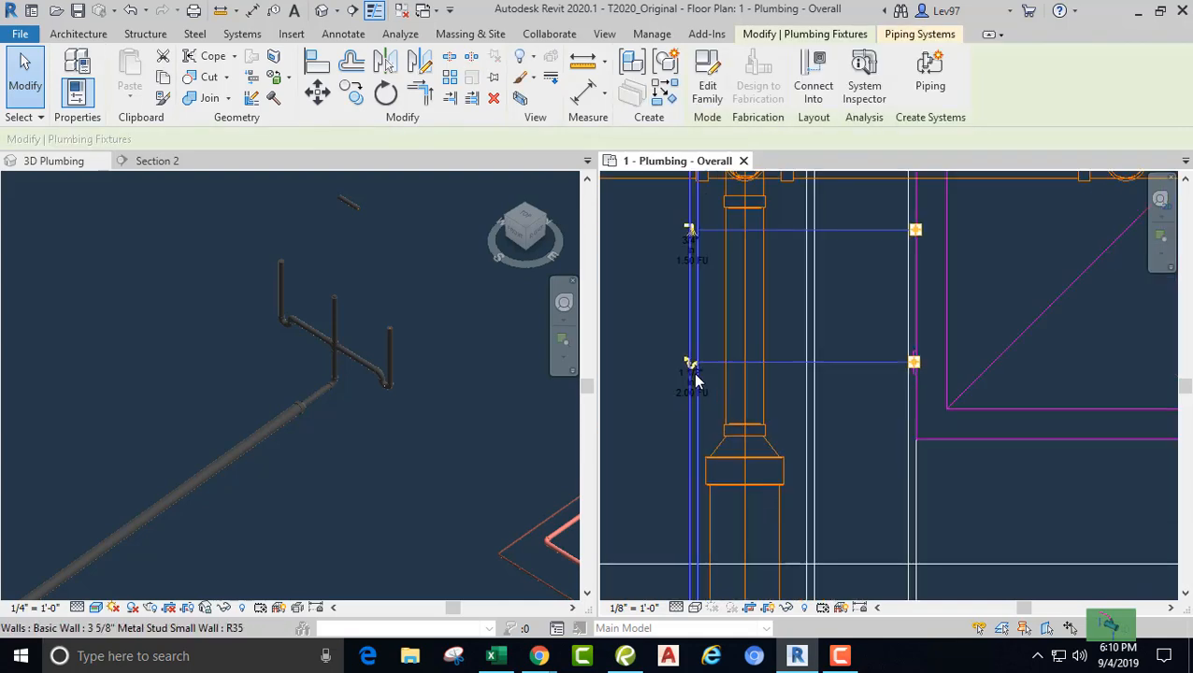
left_click(689, 363)
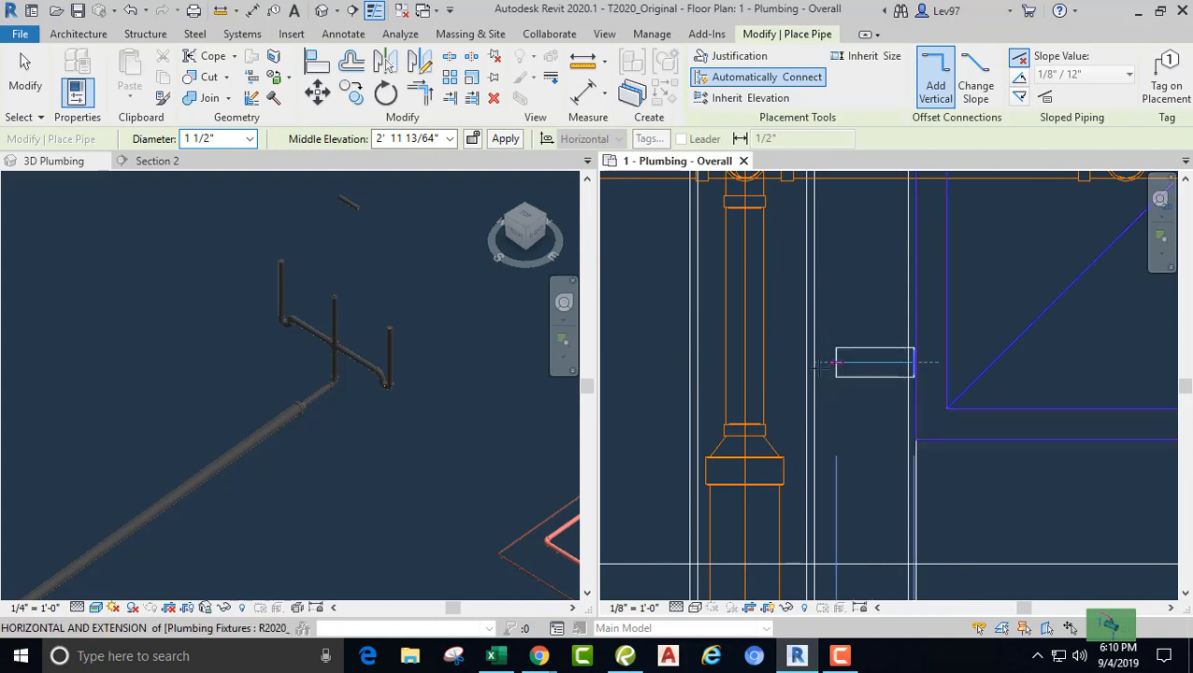
left_click(791, 362)
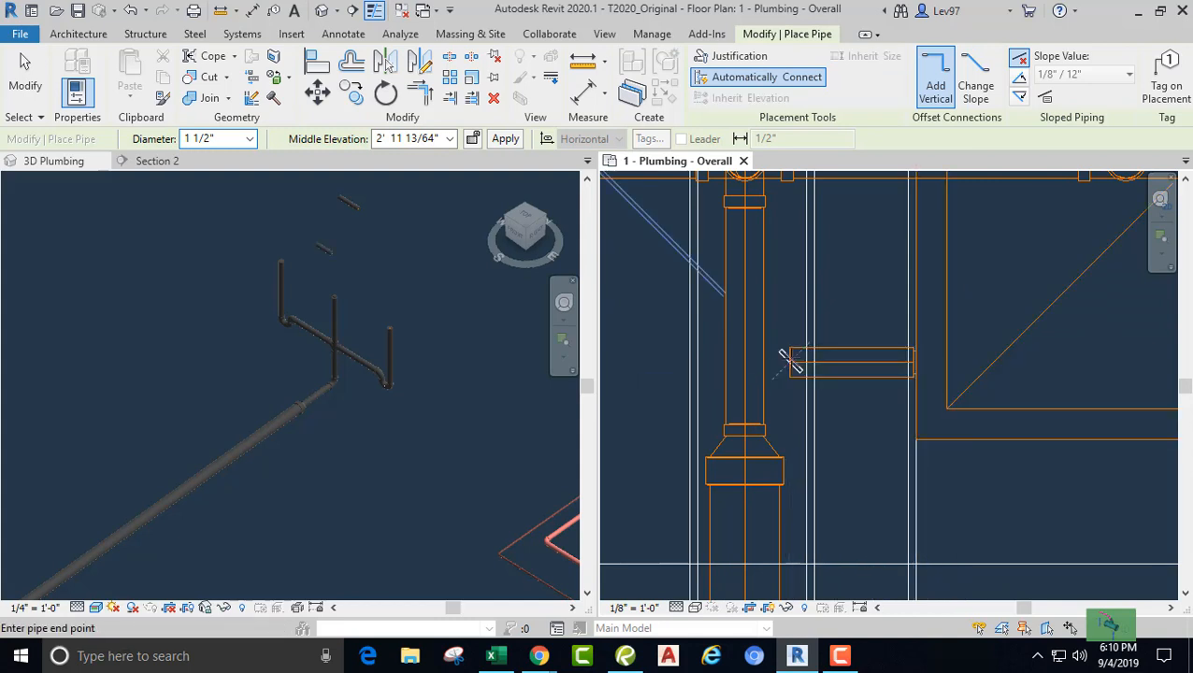
key("Escape")
key("Escape")
Step: Show the plumbing floor plan in the Realistic visual style
left_click(694, 610)
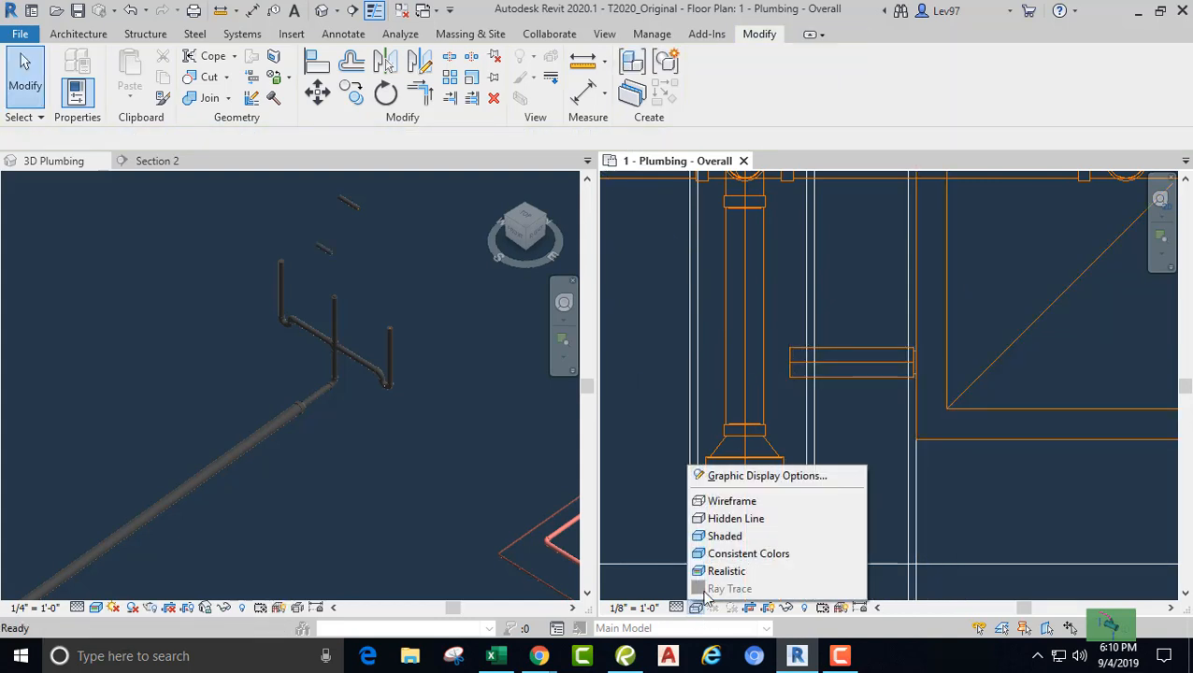
left_click(719, 570)
scroll(810, 440, "down", 3)
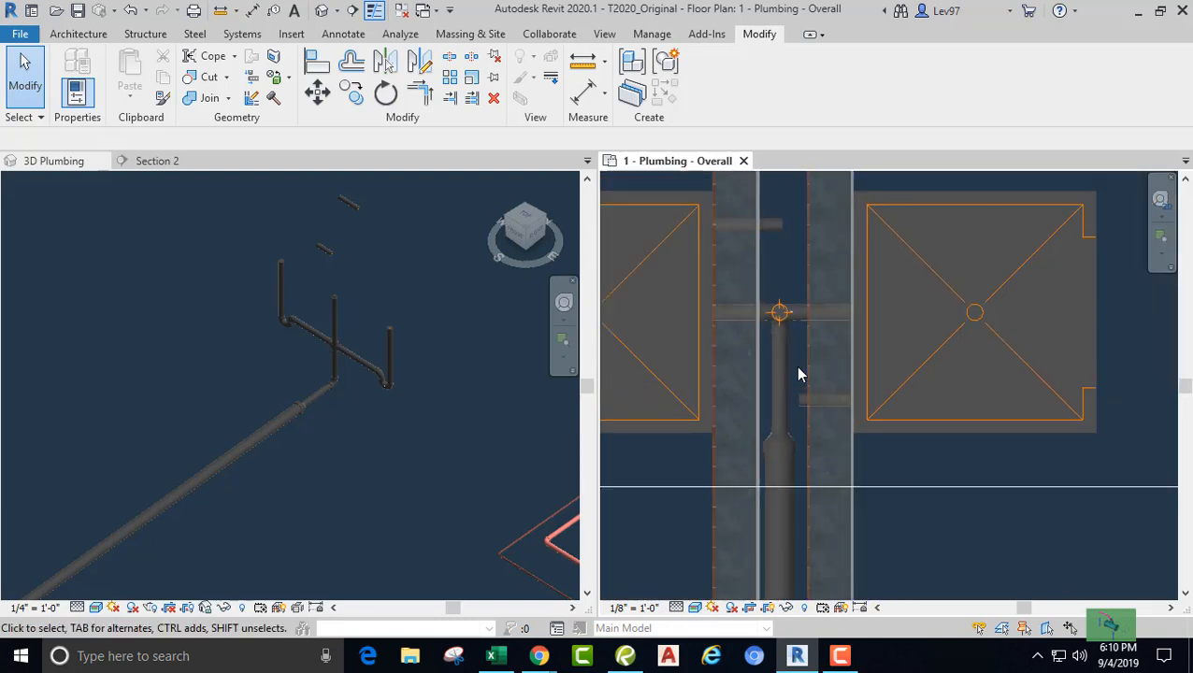
scroll(799, 374, "up", 1)
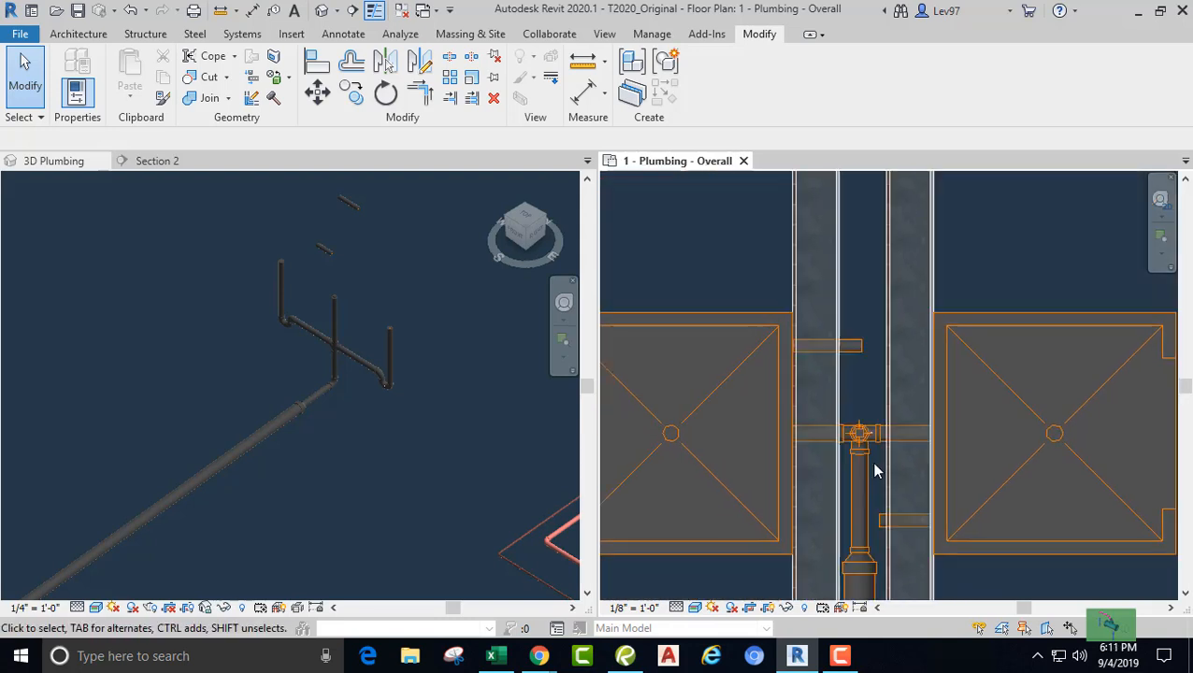
Step: Change the pipe type of both short 1 1/2" shower pipes in the chase to Vent_PVC
left_click(852, 357)
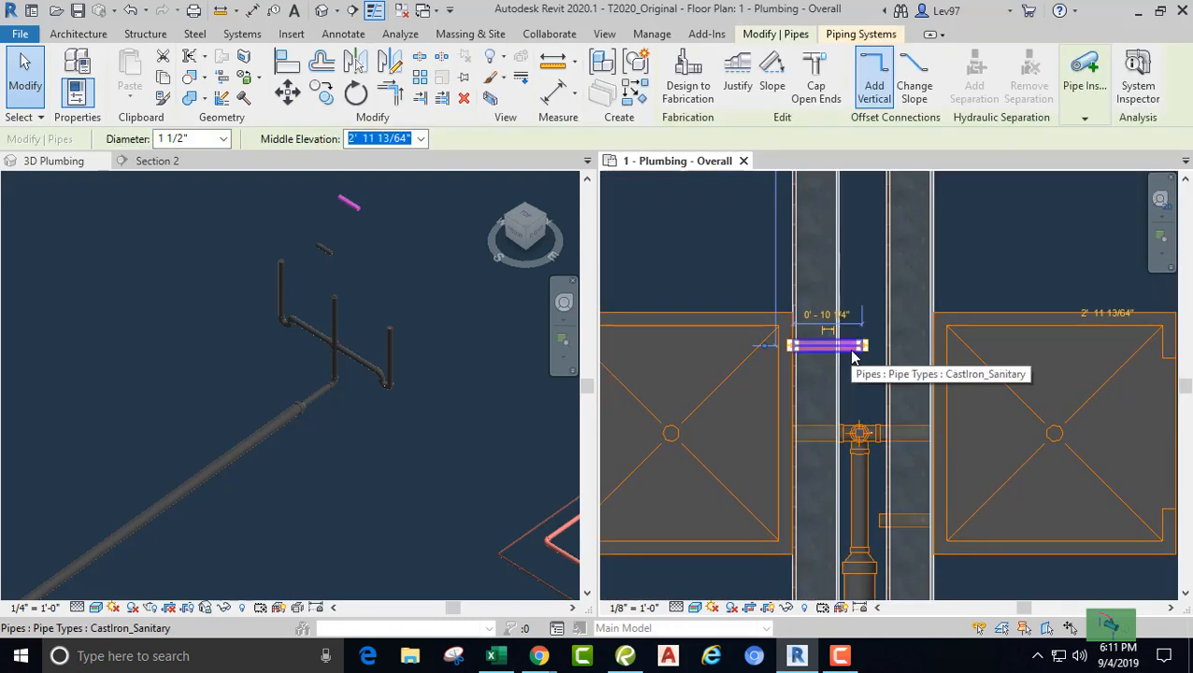
left_click(884, 524, "ctrl")
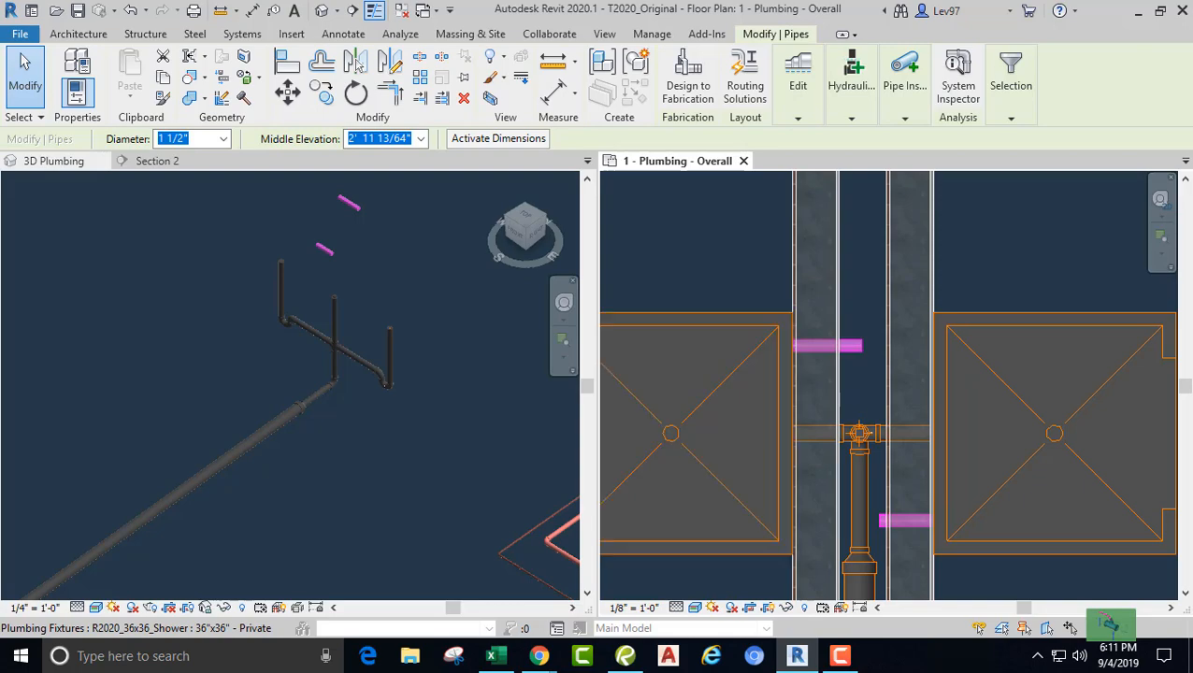
left_click_drag(0, 51, 354, 55)
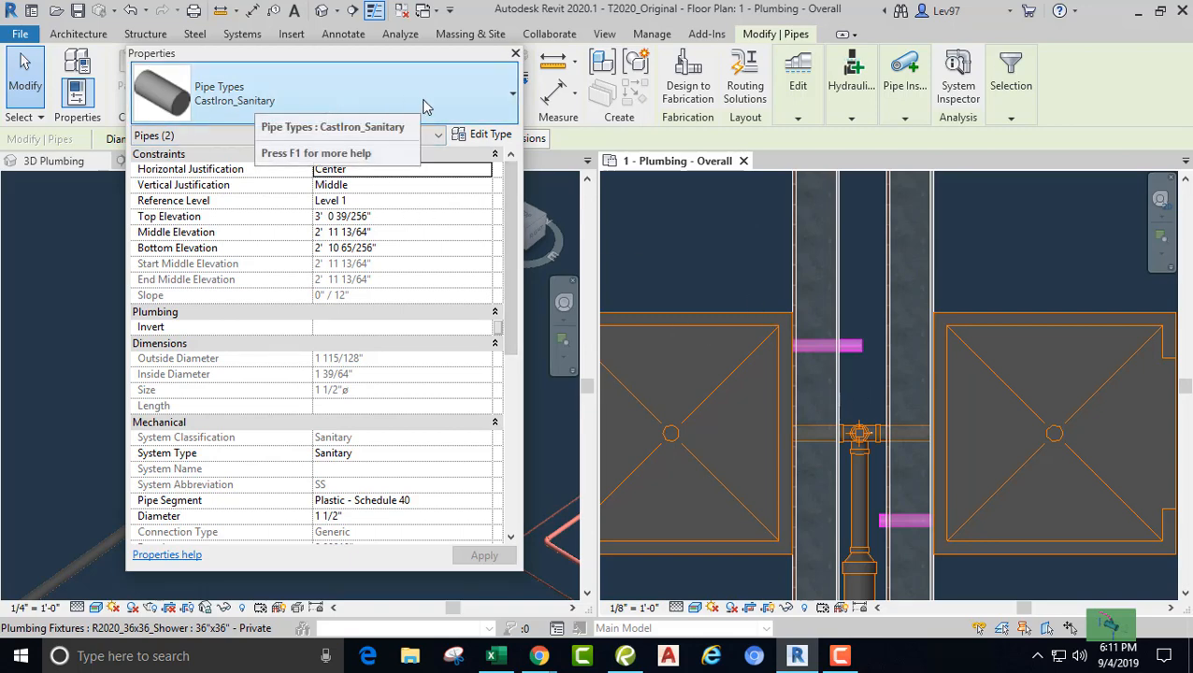
left_click(323, 102)
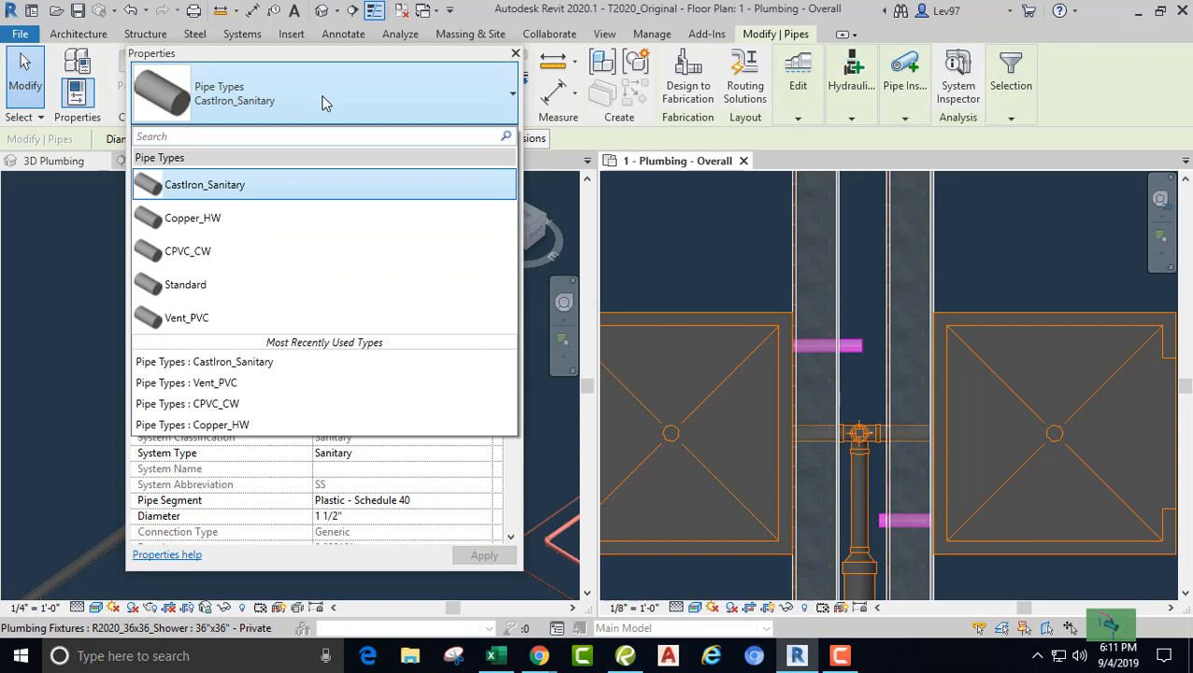
left_click(186, 319)
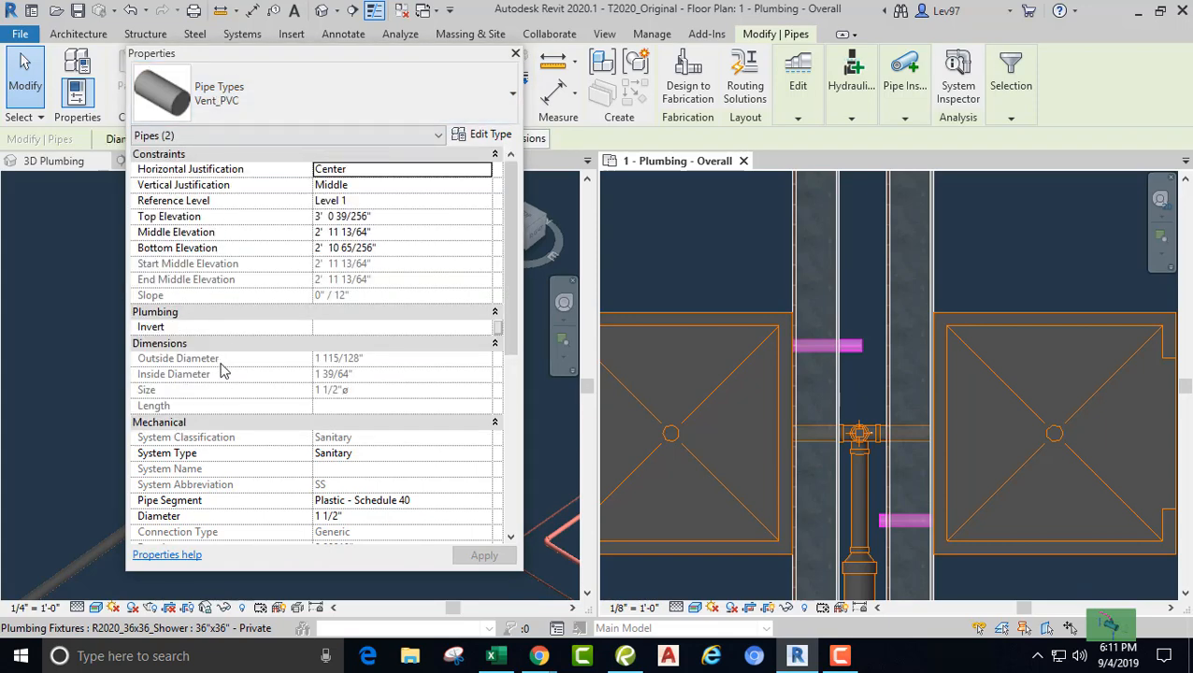
Step: Set the system type of both 1 1/2" shower pipes to Vent_PVC and clear the selection
left_click(388, 461)
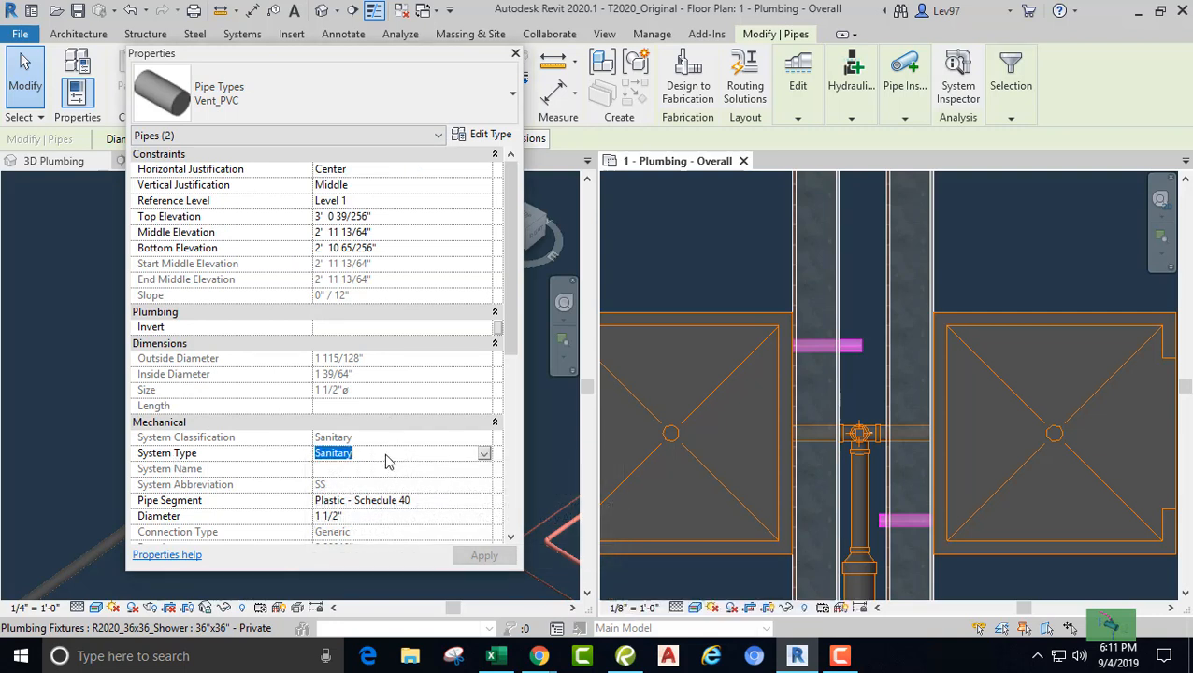
left_click(485, 454)
left_click(341, 483)
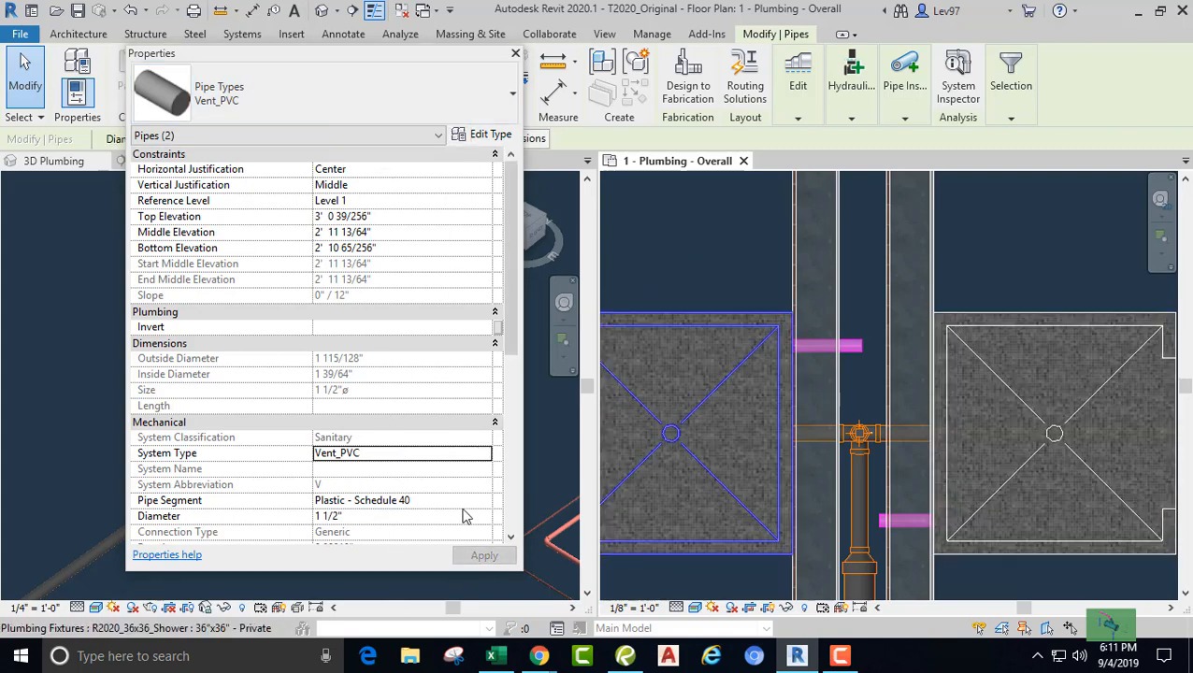
left_click(671, 252)
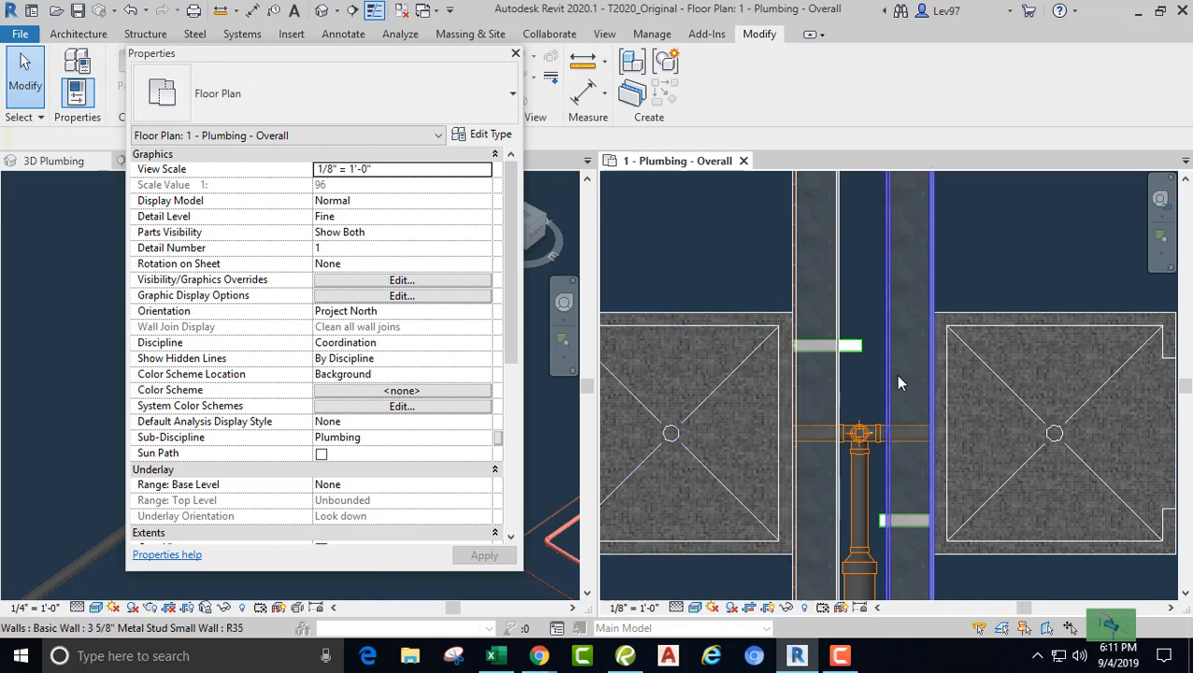
left_click_drag(426, 54, 0, 113)
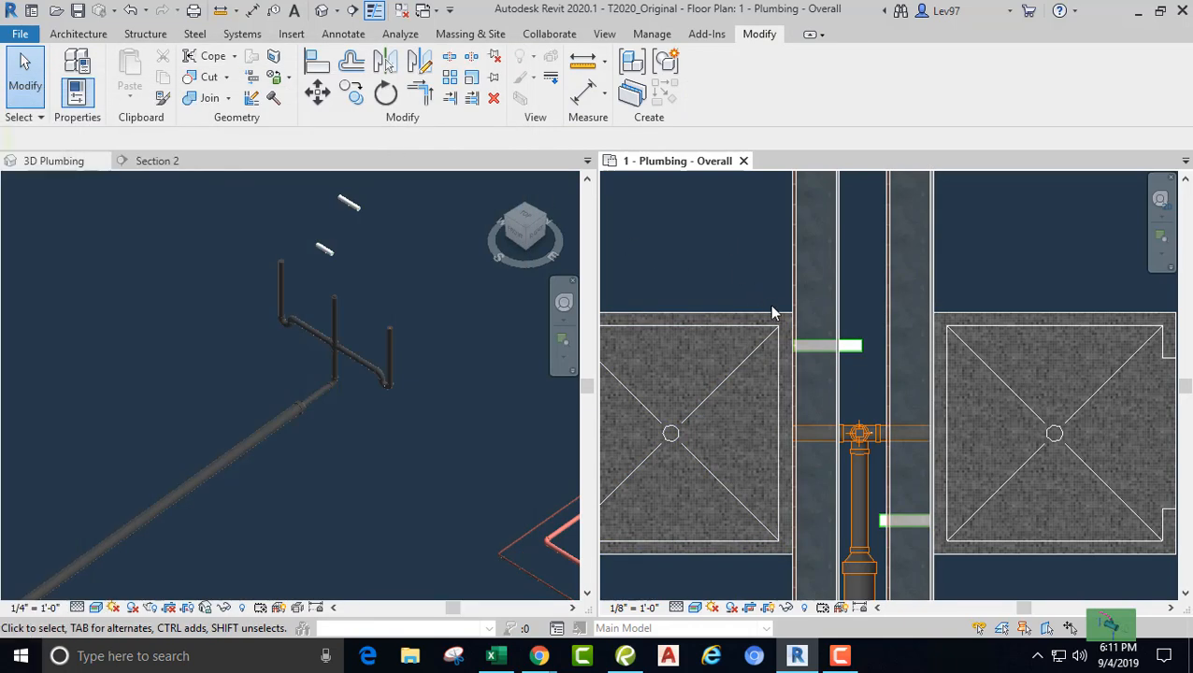
Step: Examine how the two vent stubs are positioned relative to the drain piping and the chase walls in the floor plan
scroll(878, 323, "down", 2)
scroll(835, 412, "up", 2)
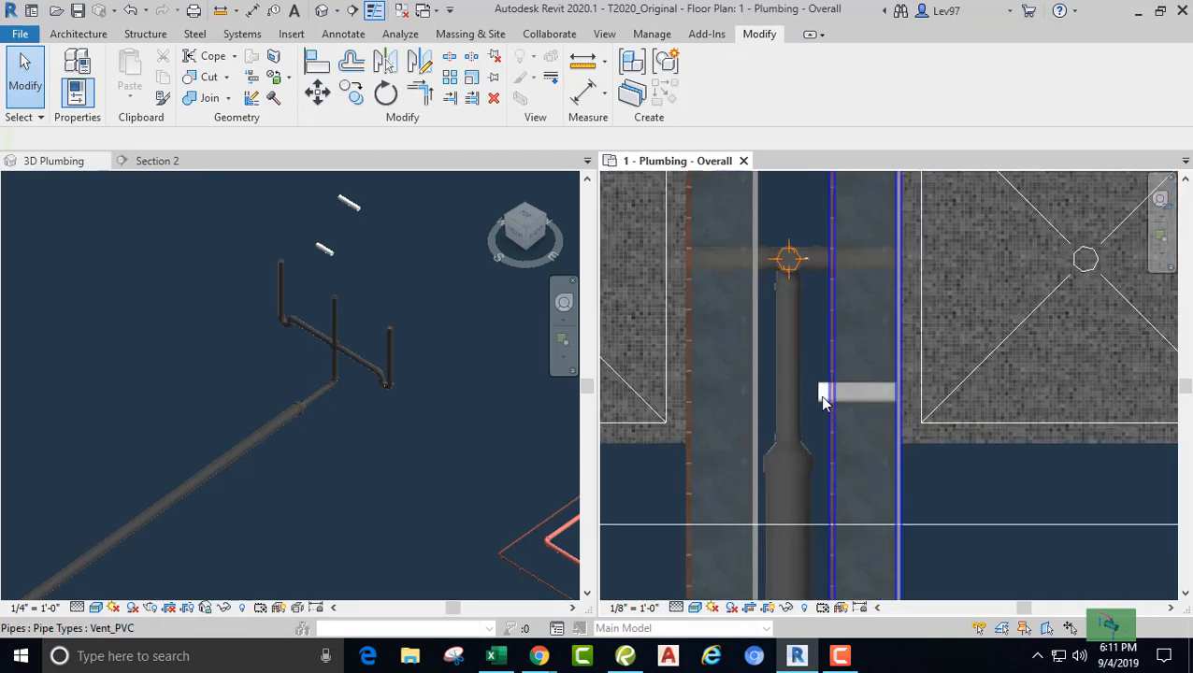
middle_click_drag(825, 394, 852, 541)
middle_click_drag(873, 491, 894, 397)
scroll(851, 480, "up", 1)
scroll(872, 444, "up", 1)
scroll(870, 453, "up", 1)
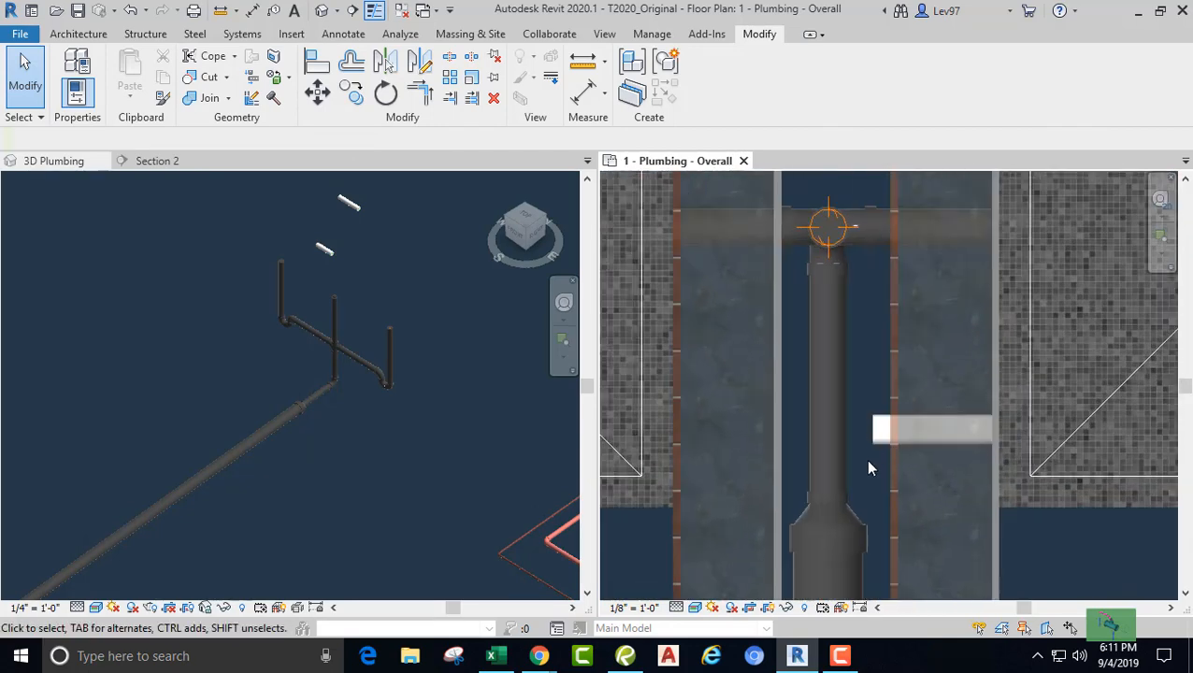
scroll(889, 388, "down", 1)
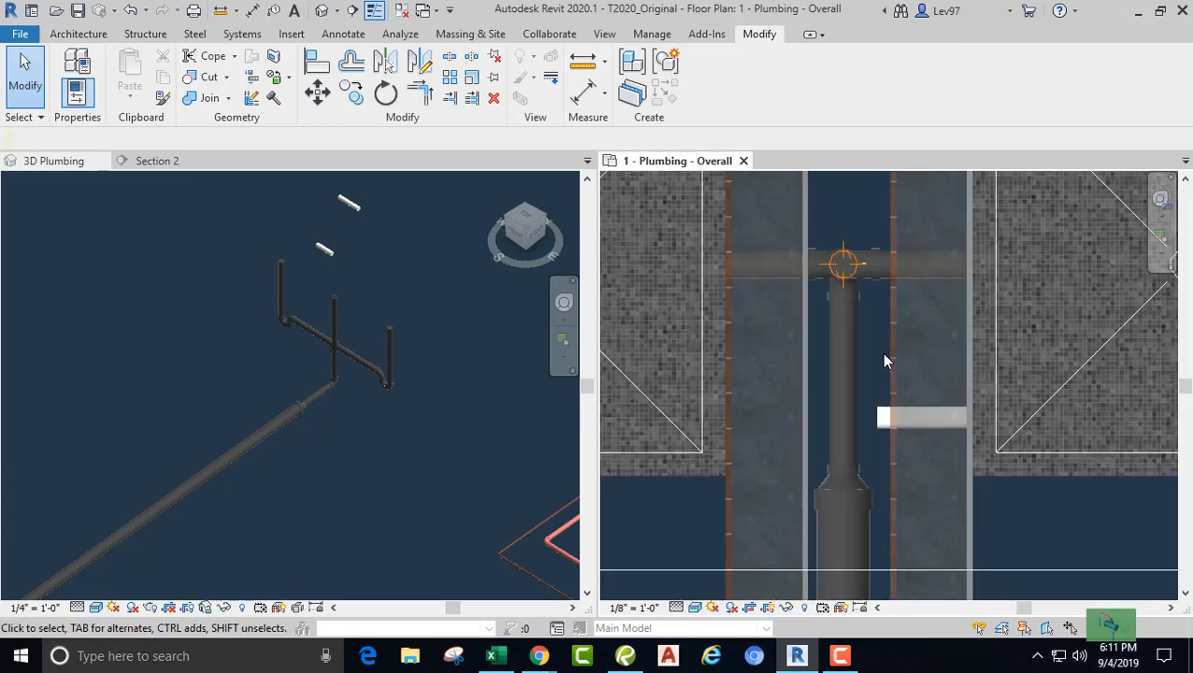
middle_click_drag(885, 359, 914, 469)
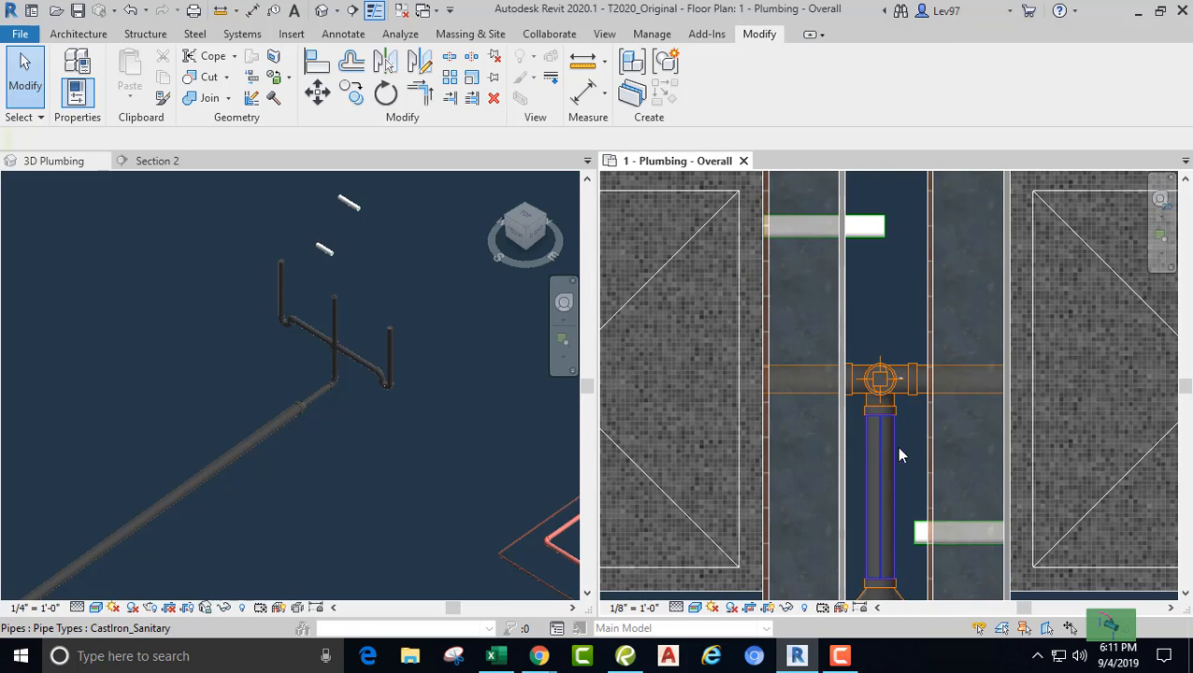
middle_click_drag(912, 322, 941, 396)
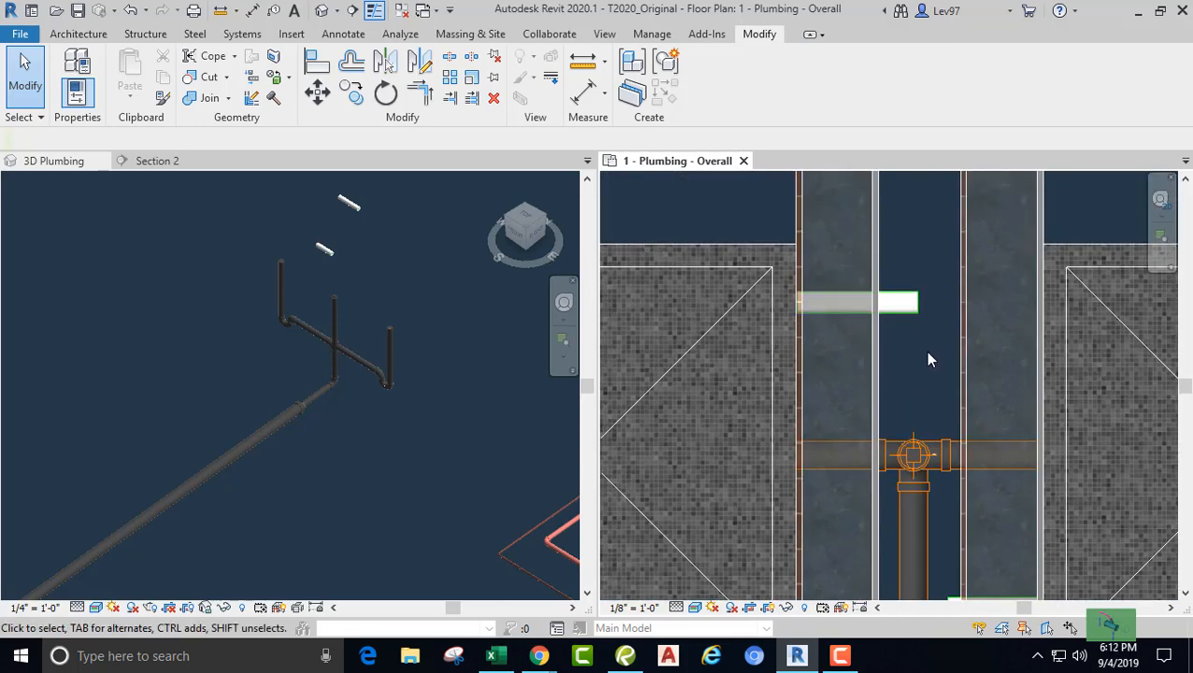
scroll(914, 318, "down", 2)
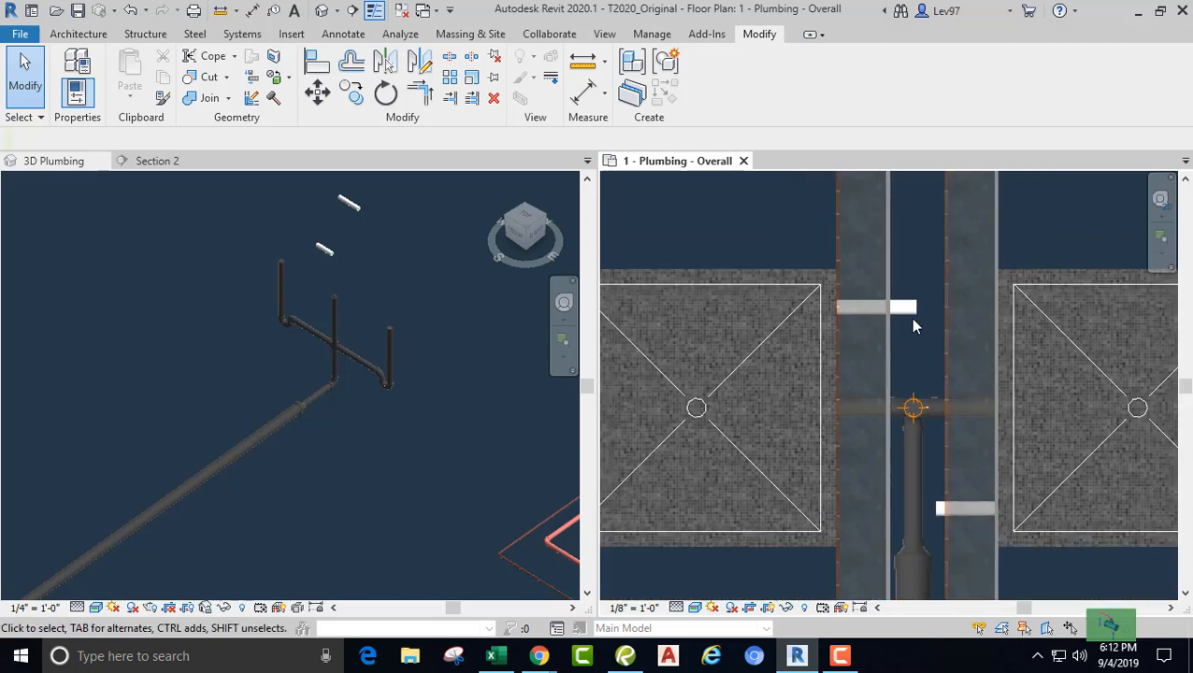
scroll(912, 322, "up", 3)
scroll(899, 332, "down", 3)
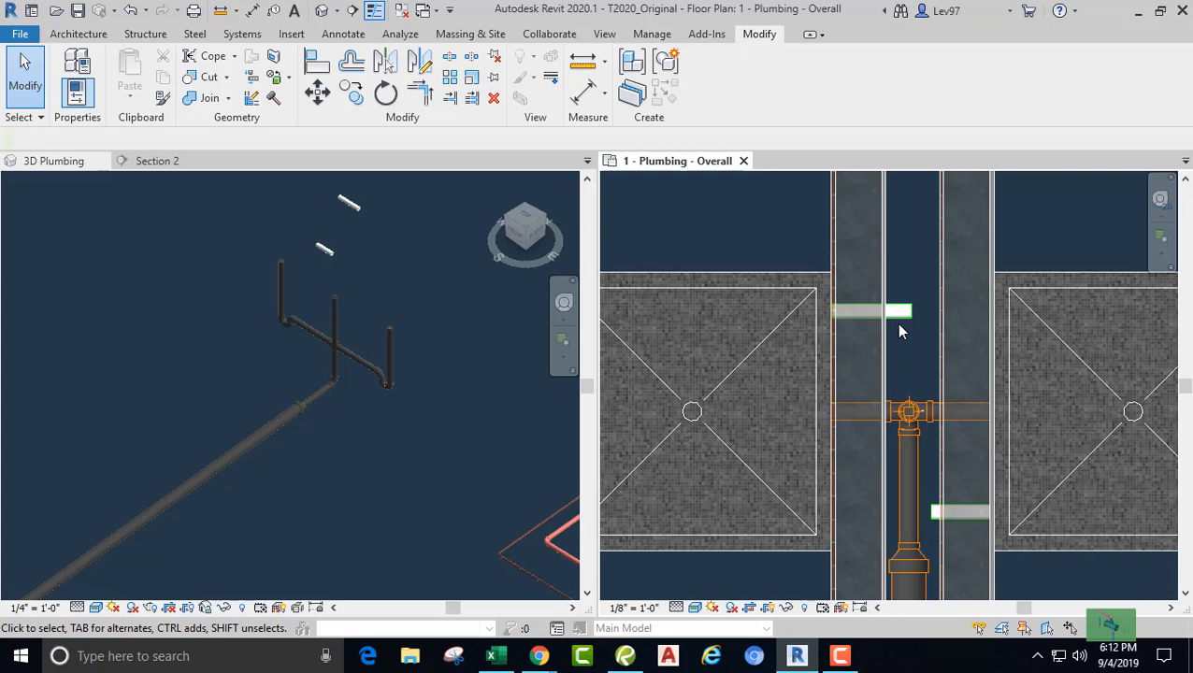
scroll(899, 341, "down", 3)
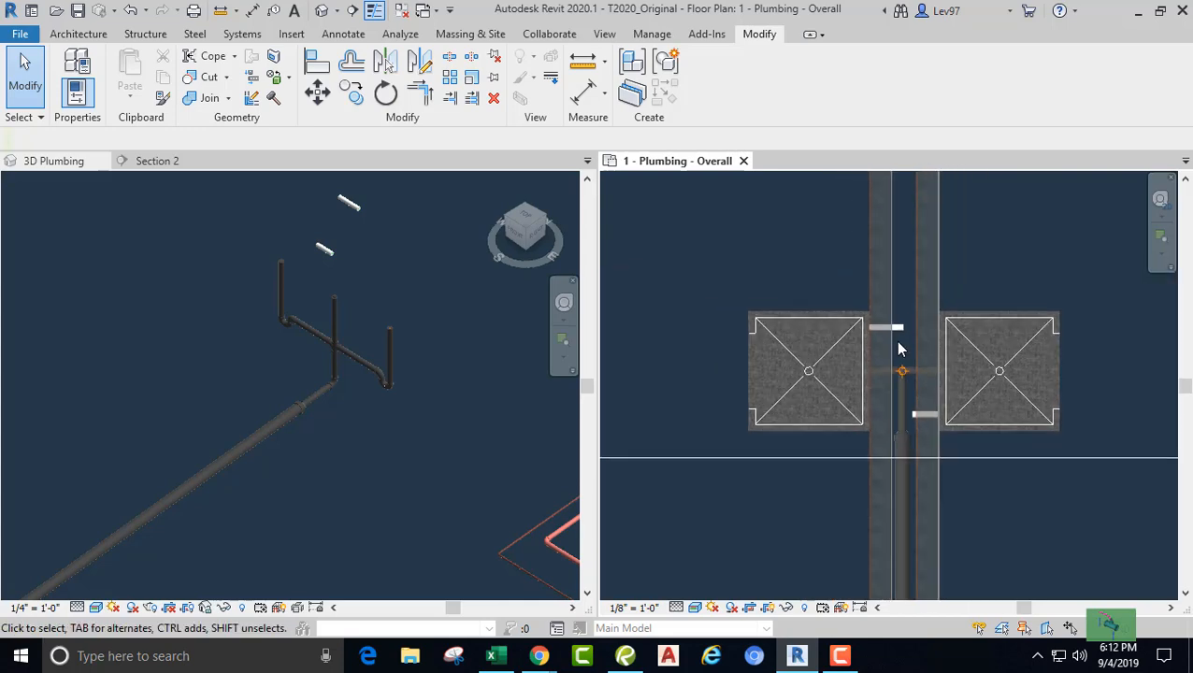
Step: Draw a vertical 1 1/2" vent pipe from the chase end of the left shower's vent stub up to 20' 0"
left_click(901, 330)
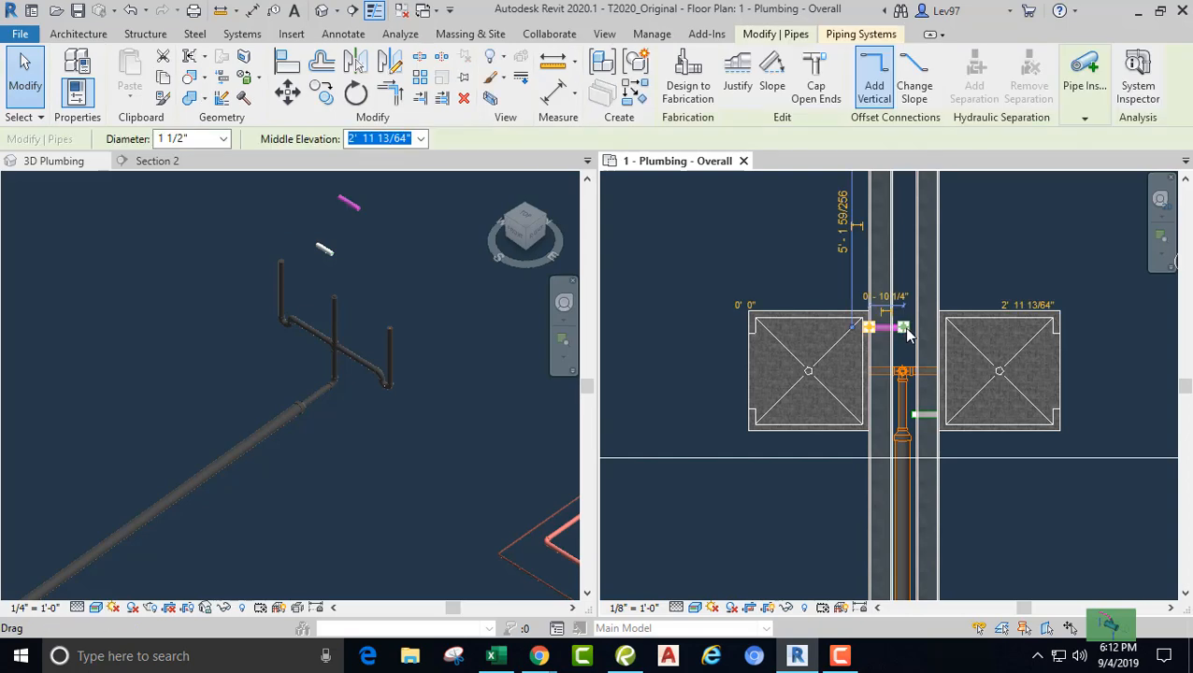
right_click(903, 331)
left_click(971, 251)
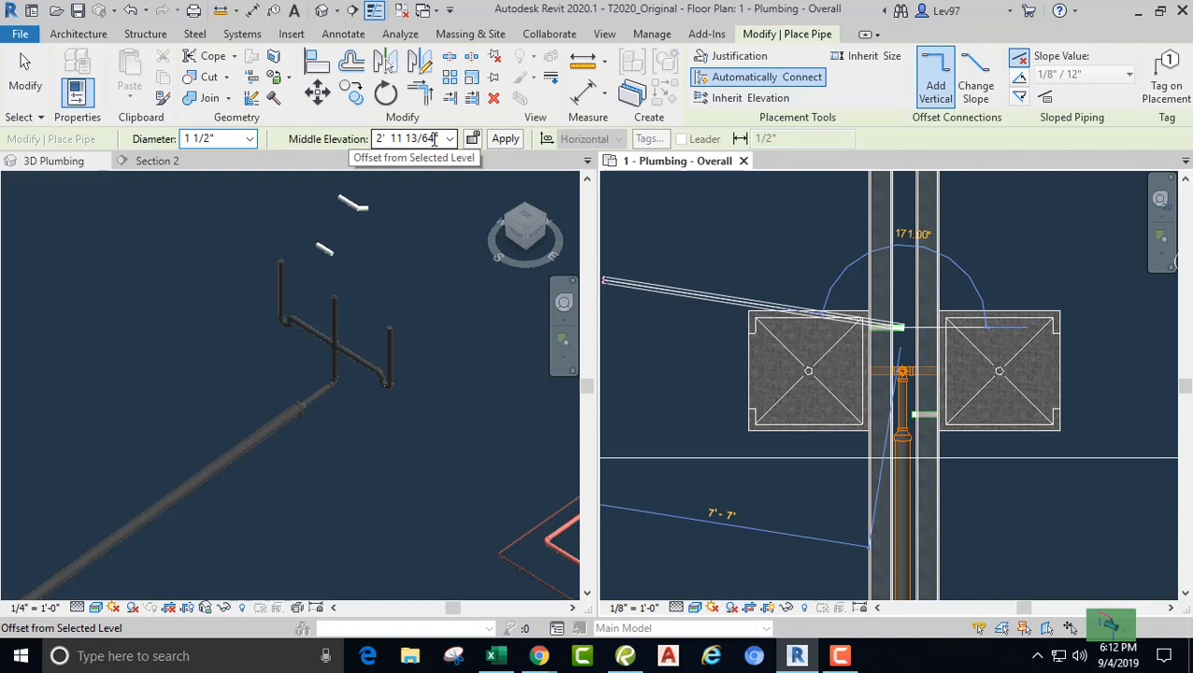
left_click(434, 139)
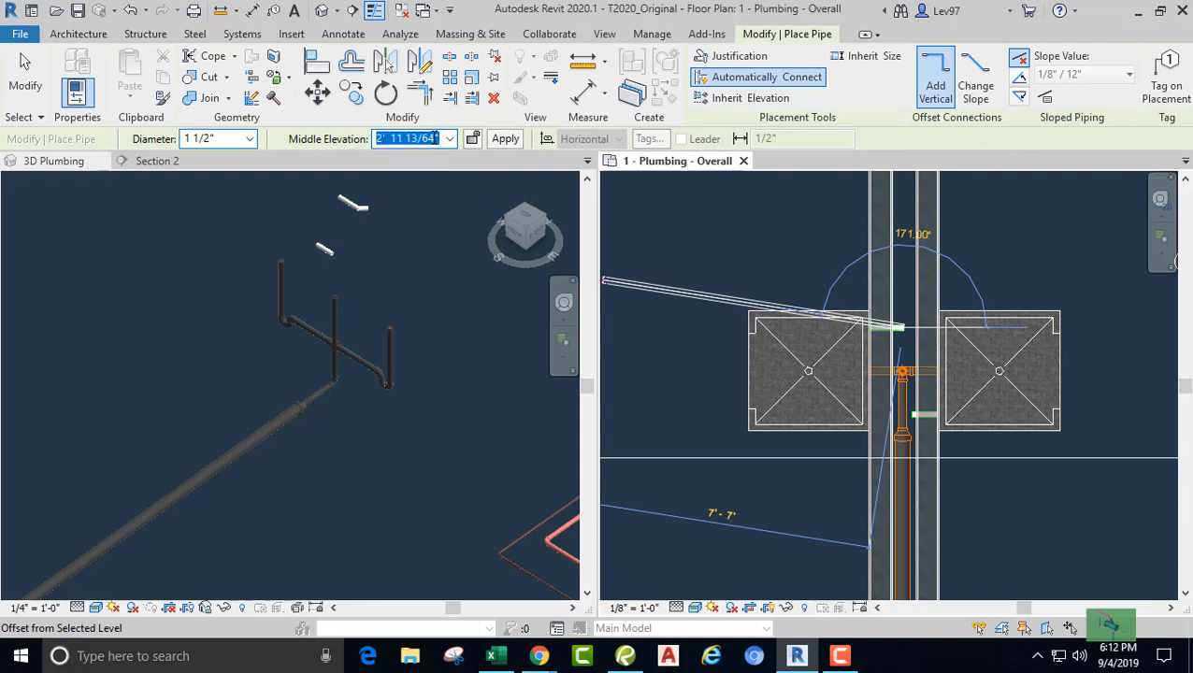
type("20' 0")
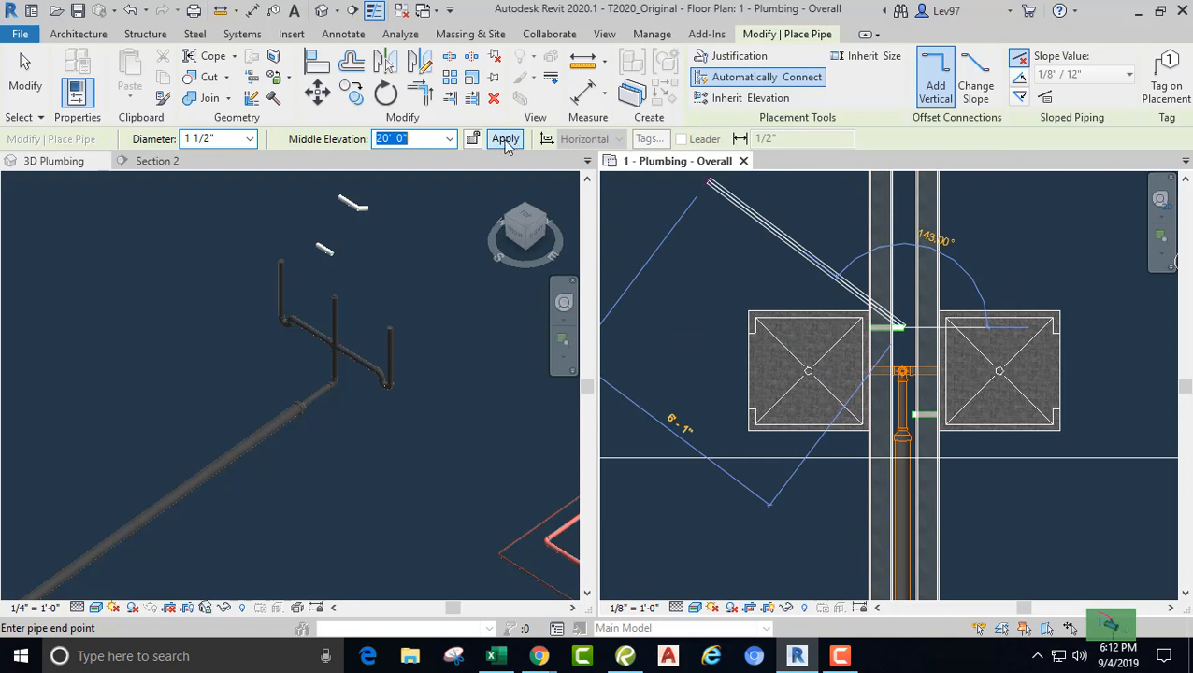
key("Escape")
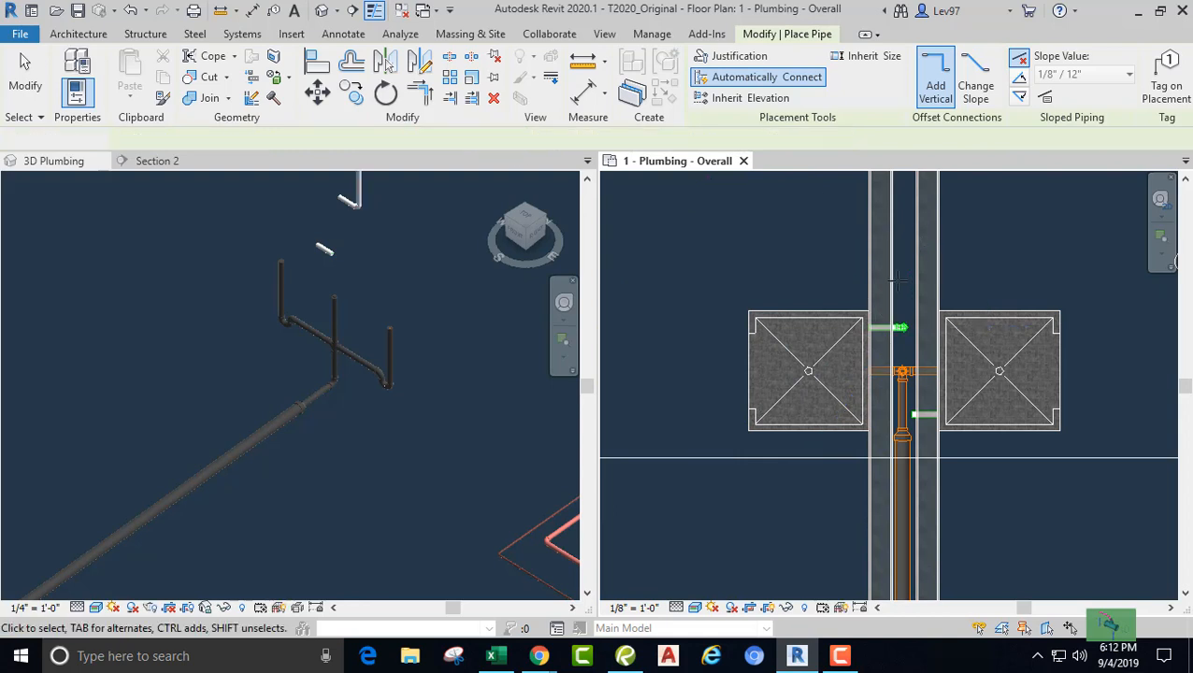
left_click(407, 259)
scroll(405, 252, "down", 2)
middle_click_drag(424, 318, 442, 468)
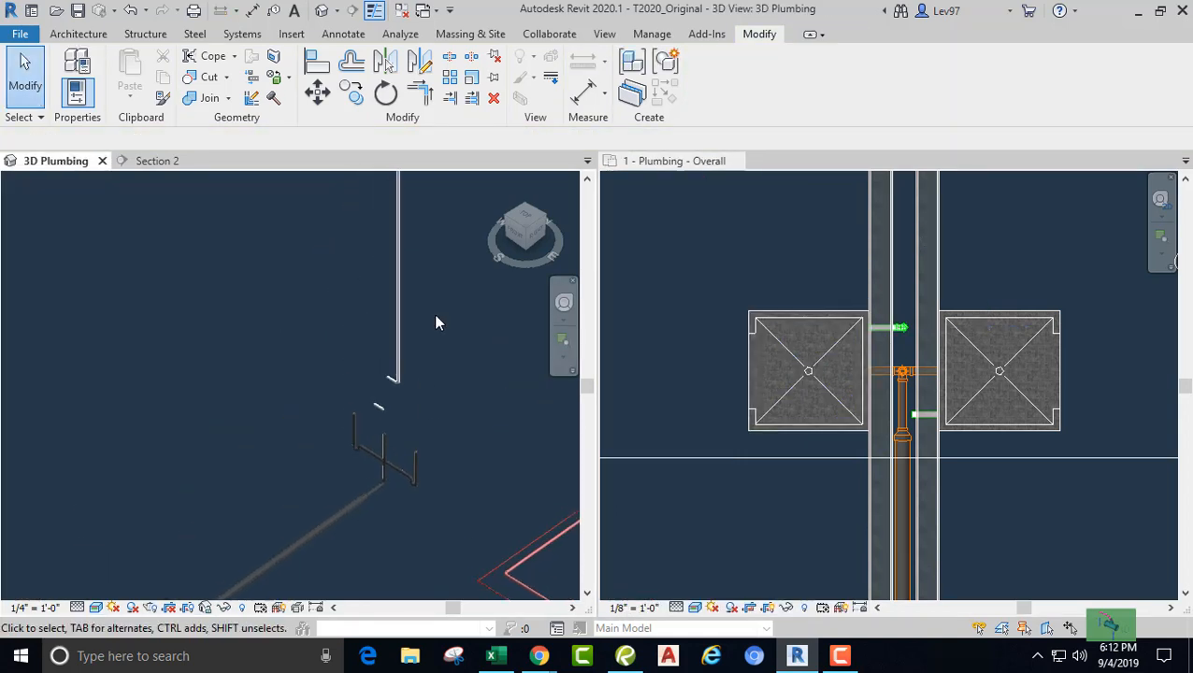
Step: Copy the vertical vent pipe 4'-8" along the chase, placing the copy near the cross wall
left_click(401, 321)
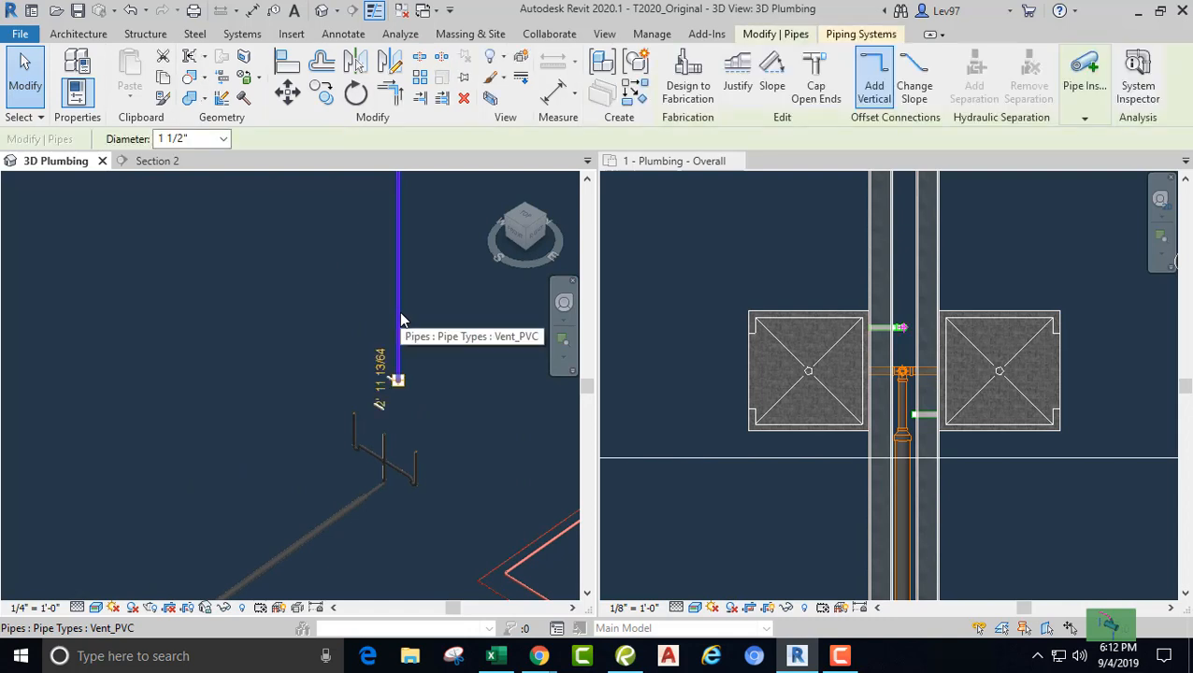
left_click(962, 241)
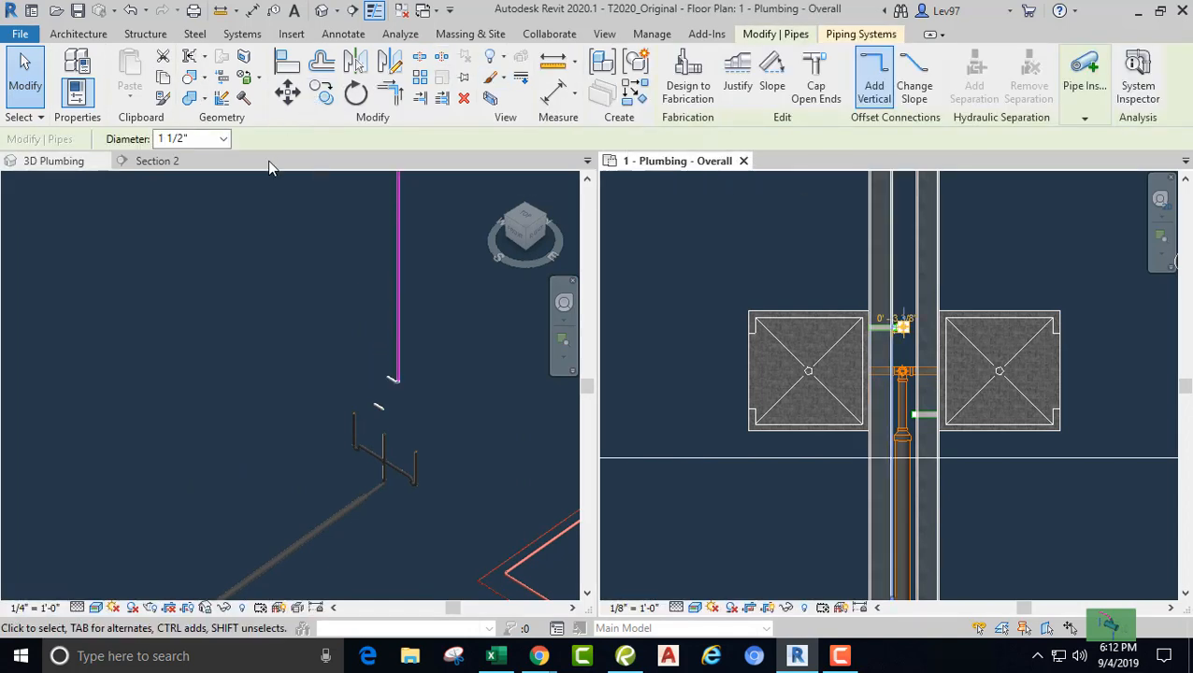
left_click(321, 91)
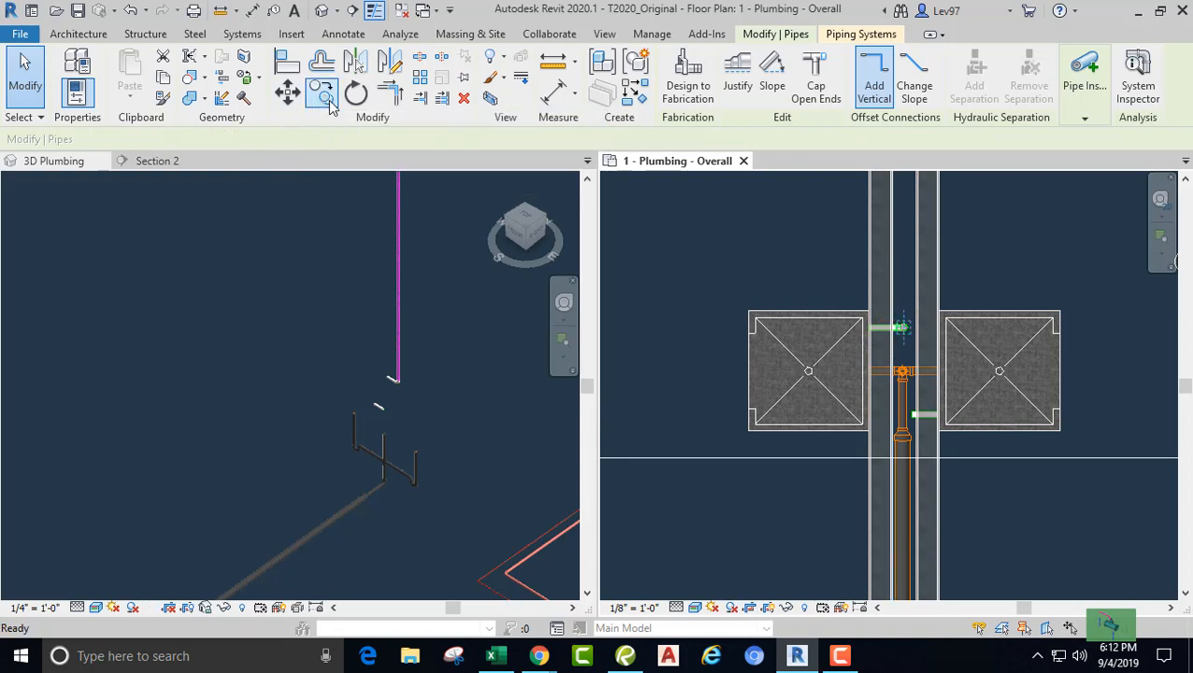
left_click(978, 281)
scroll(976, 236, "down", 2)
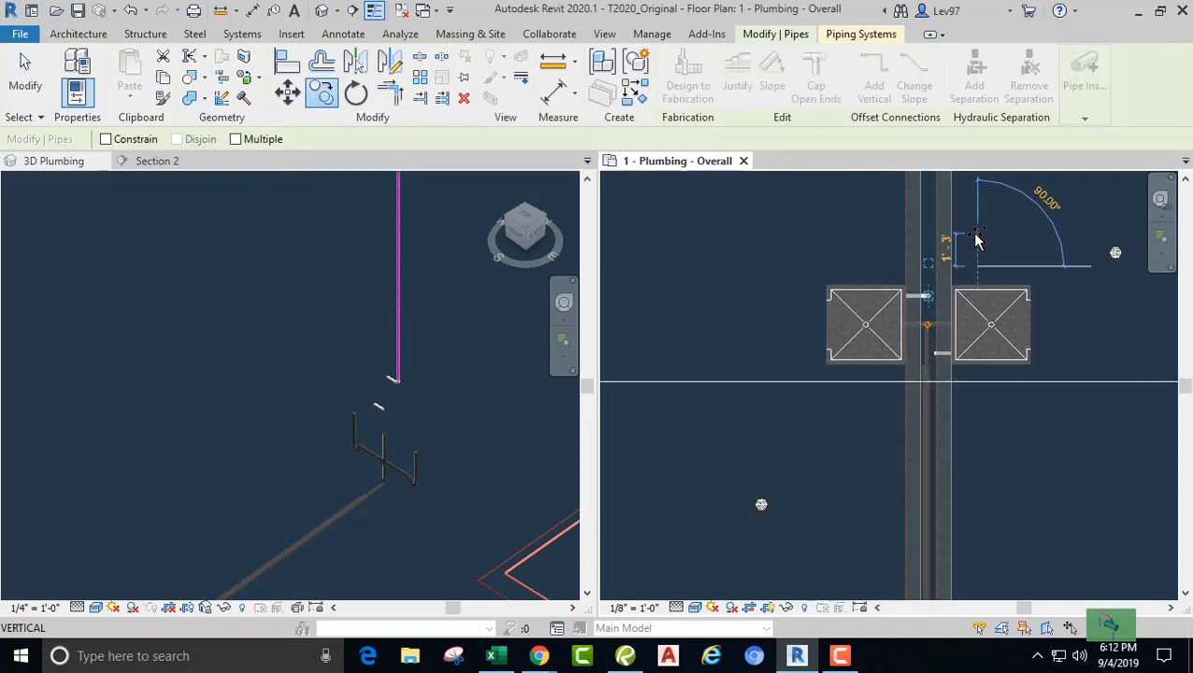
middle_click_drag(979, 257, 964, 317)
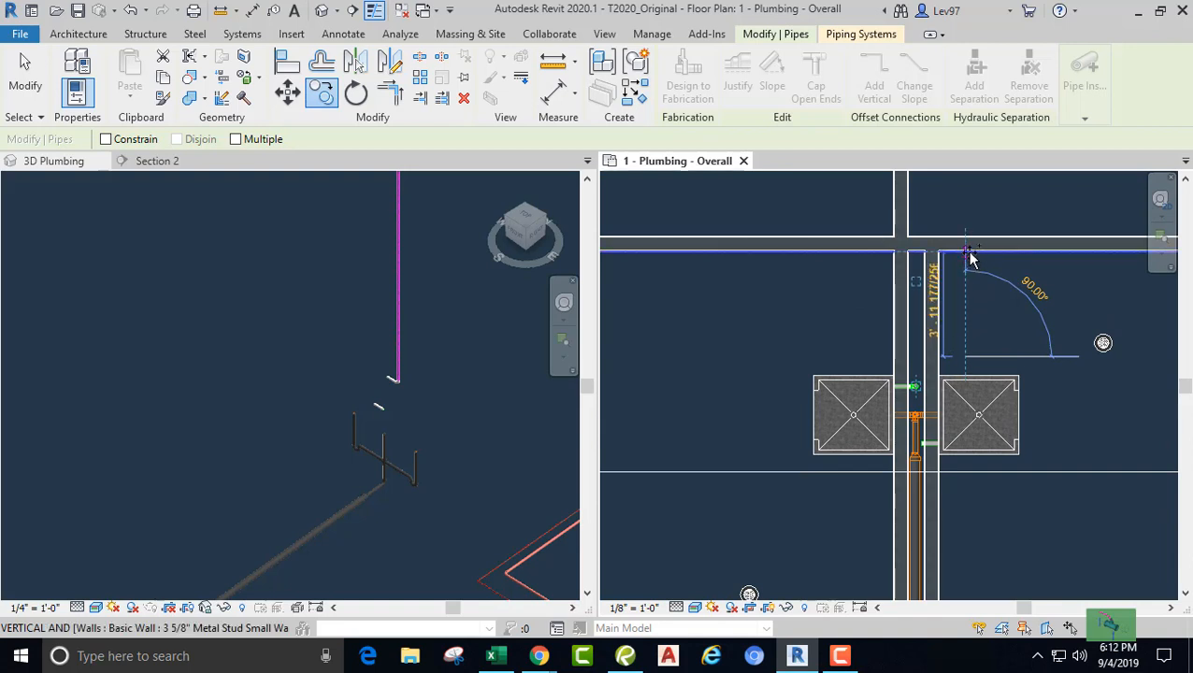
scroll(971, 257, "up", 2)
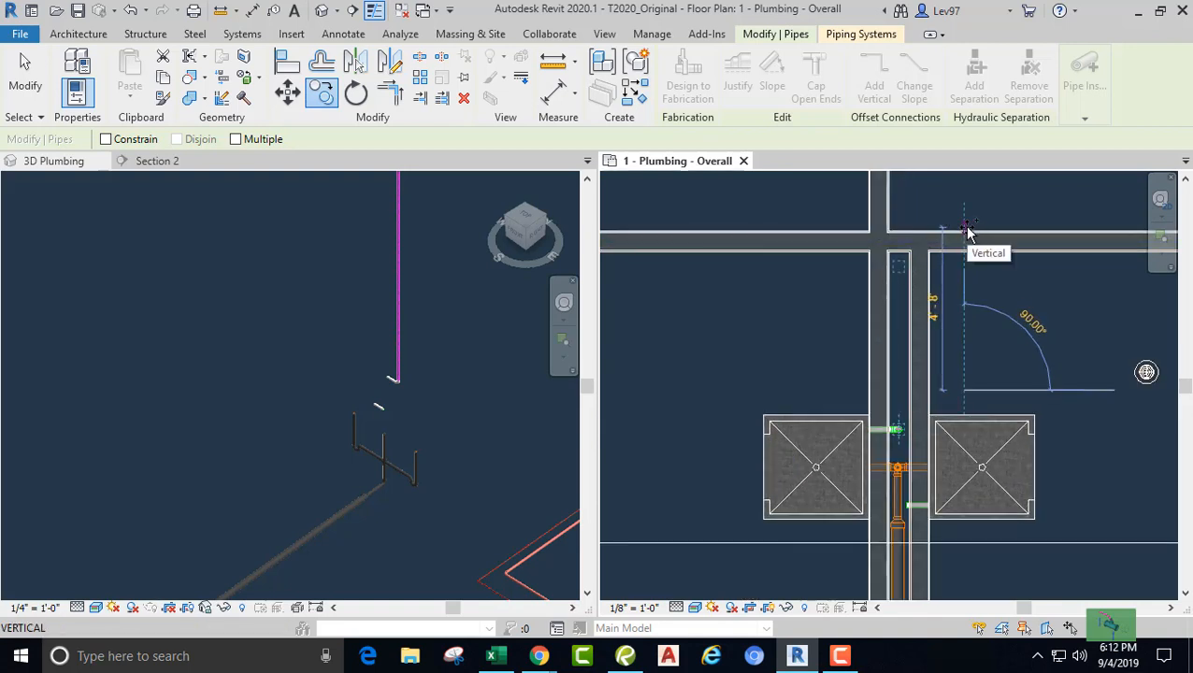
left_click(968, 230)
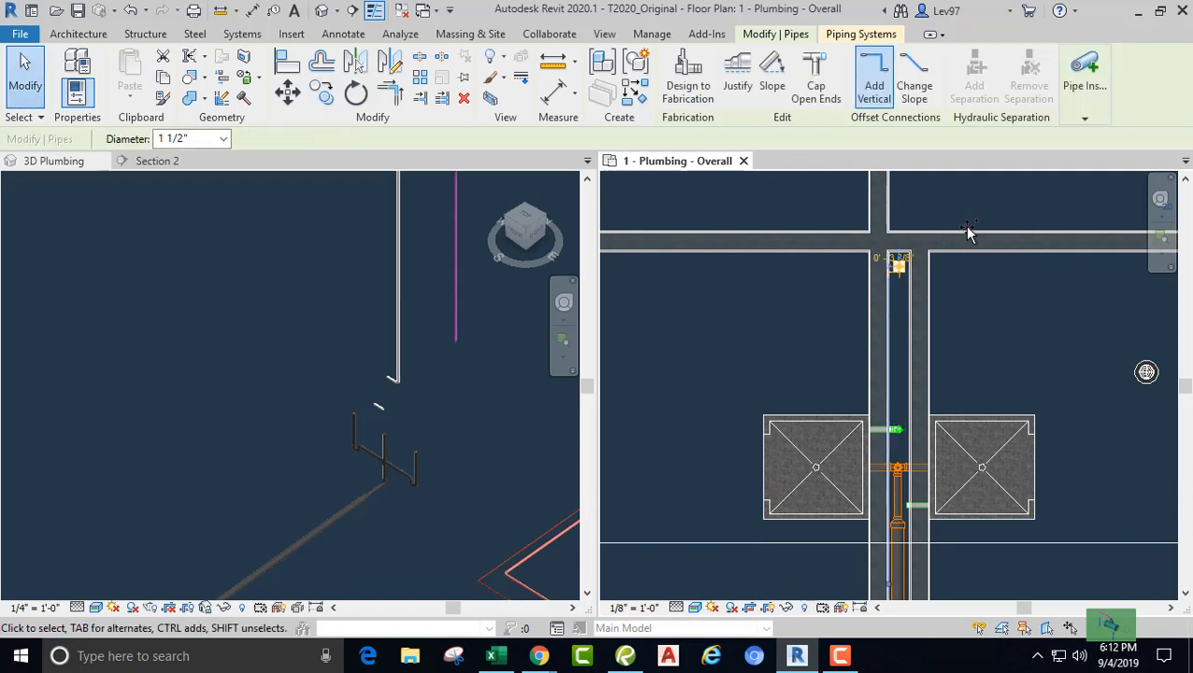
left_click(966, 278)
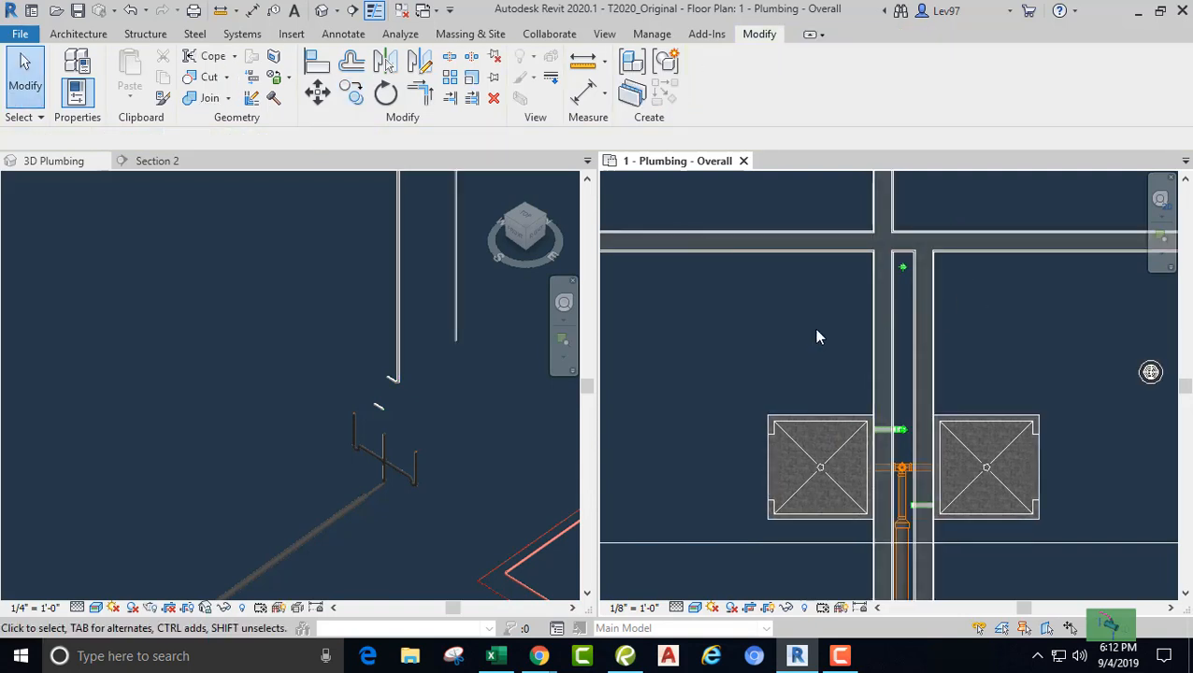
Step: Examine the original and copied vent risers in 3D and in the floor plan, including the original riser's end elevations
left_click(304, 308)
middle_click_drag(304, 309, 324, 366)
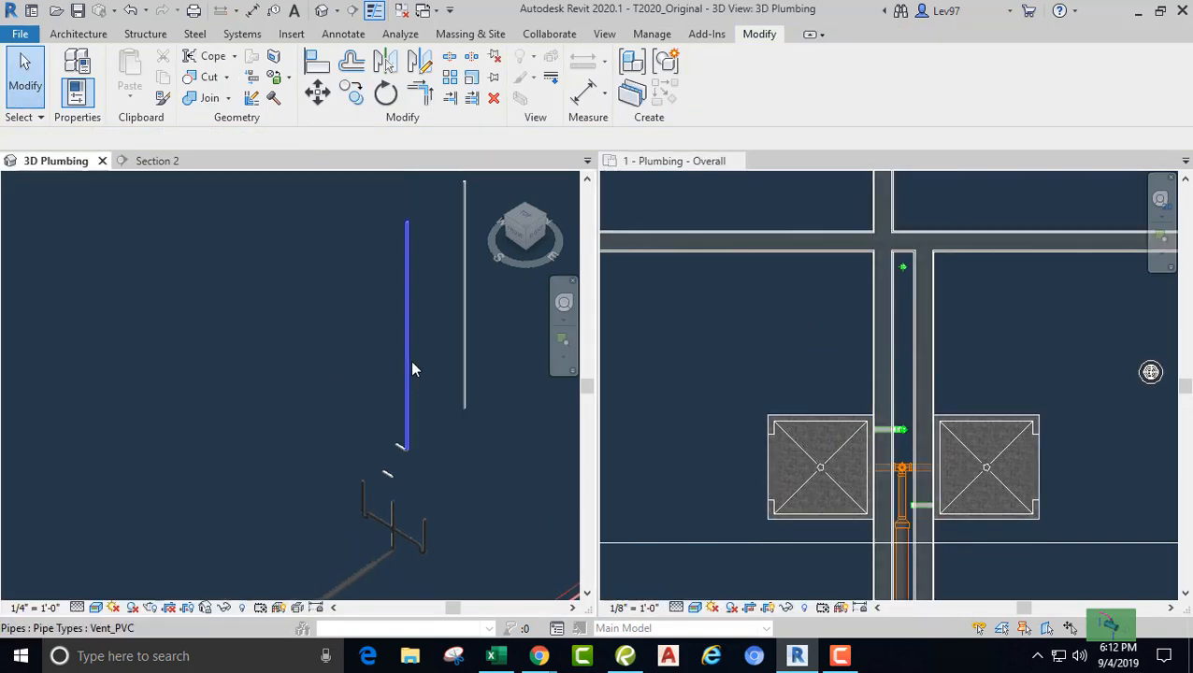
left_click(409, 368)
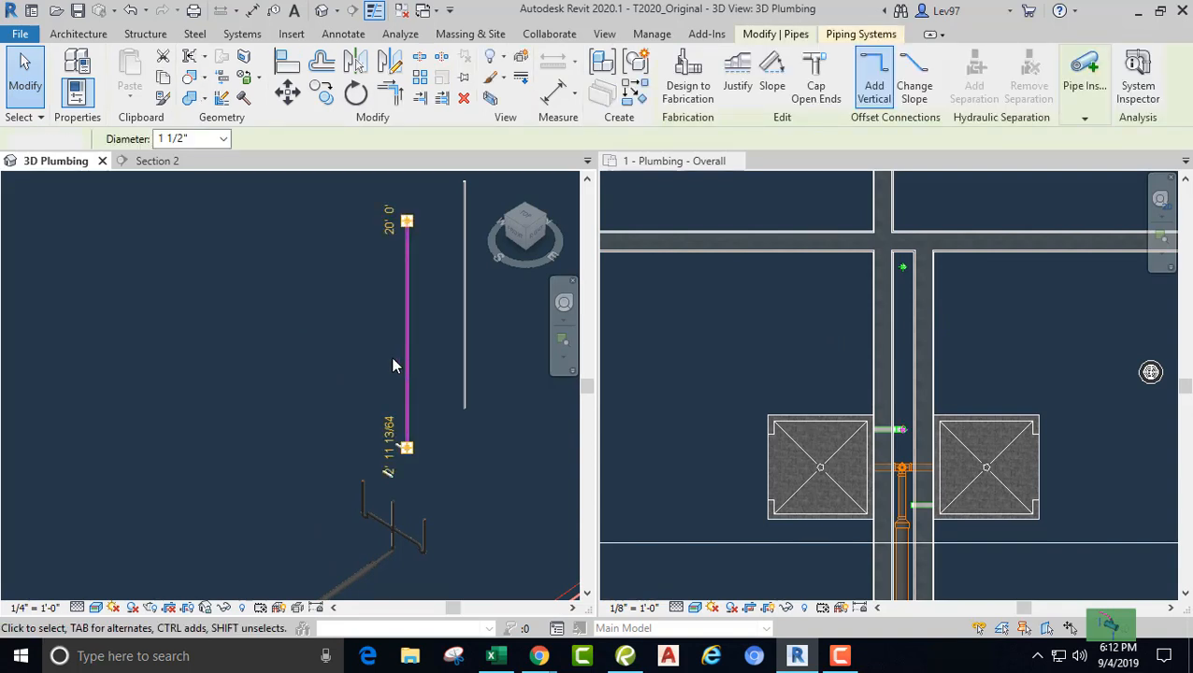
left_click(365, 367)
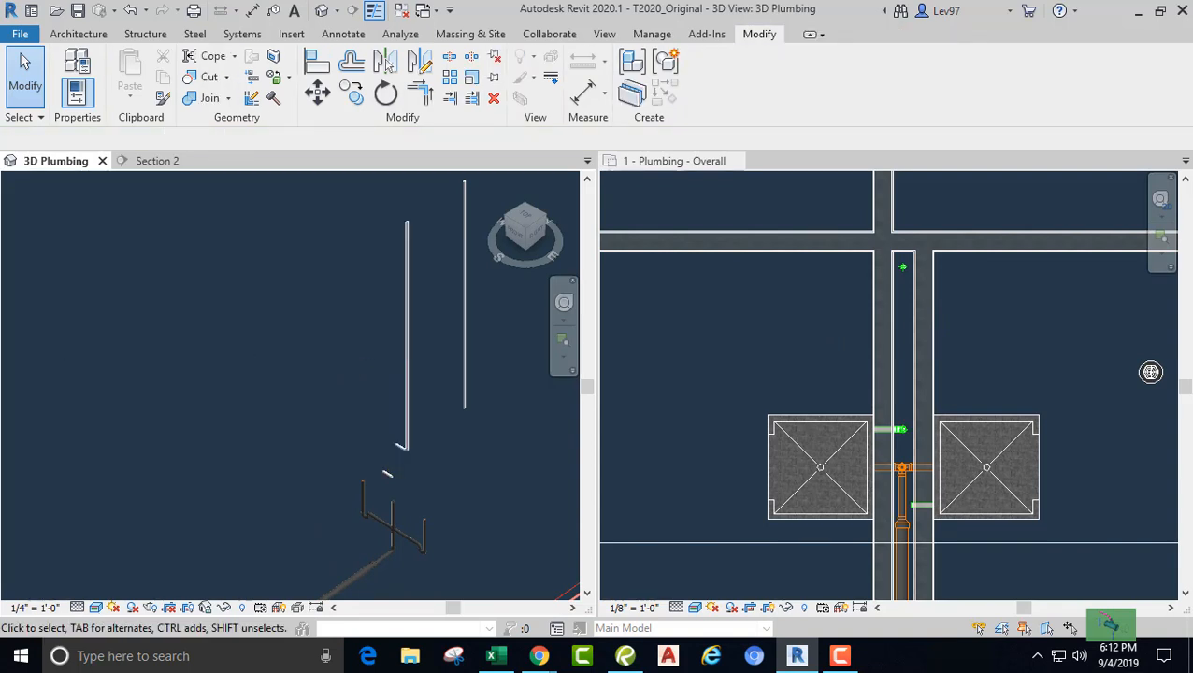
middle_click_drag(314, 358, 230, 323)
middle_click_drag(751, 335, 675, 279)
scroll(715, 344, "up", 1)
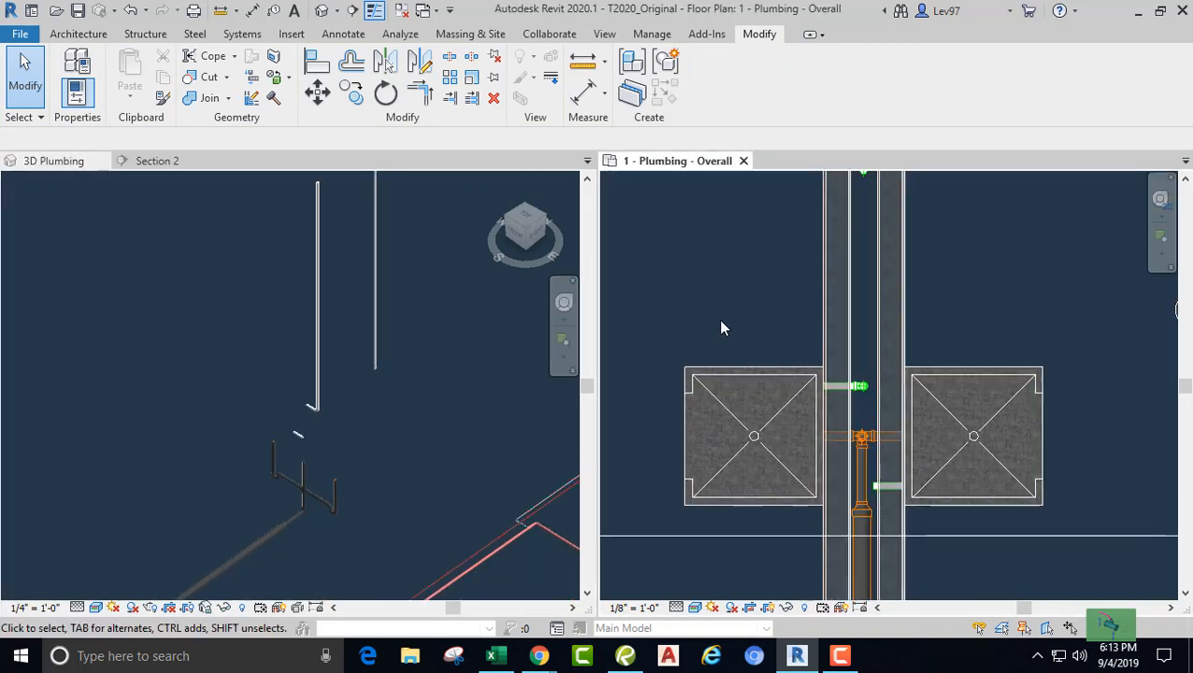
middle_click_drag(722, 325, 738, 327)
scroll(725, 314, "down", 2)
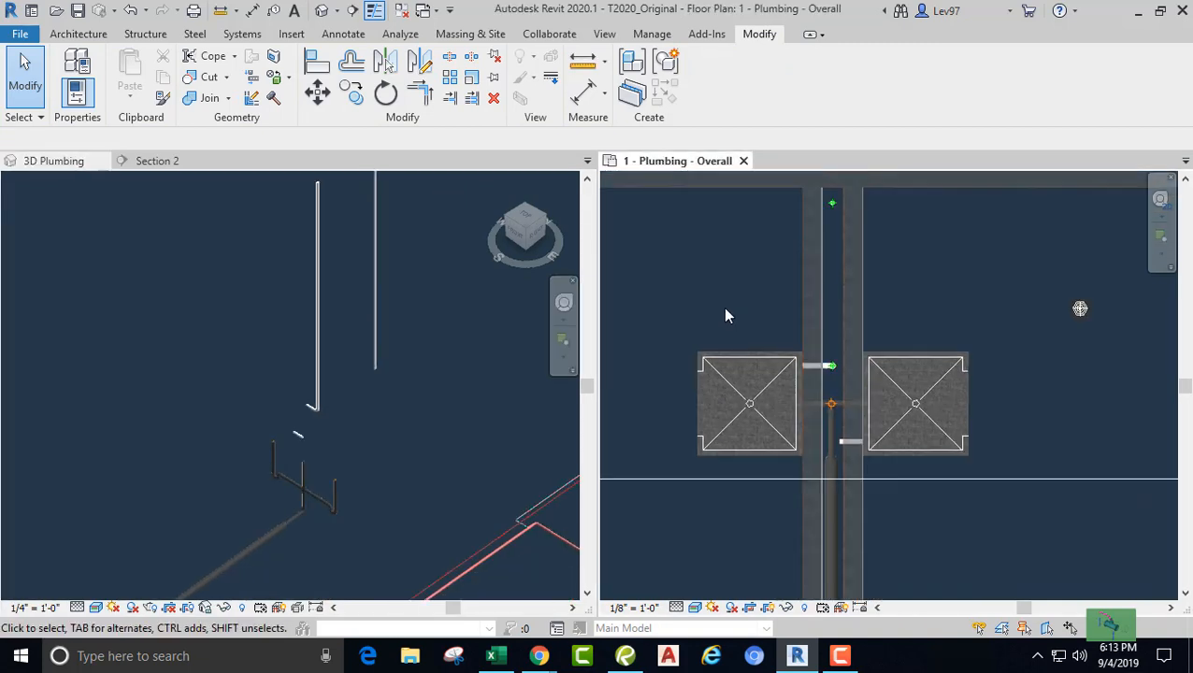
left_click(229, 327)
scroll(309, 379, "up", 2)
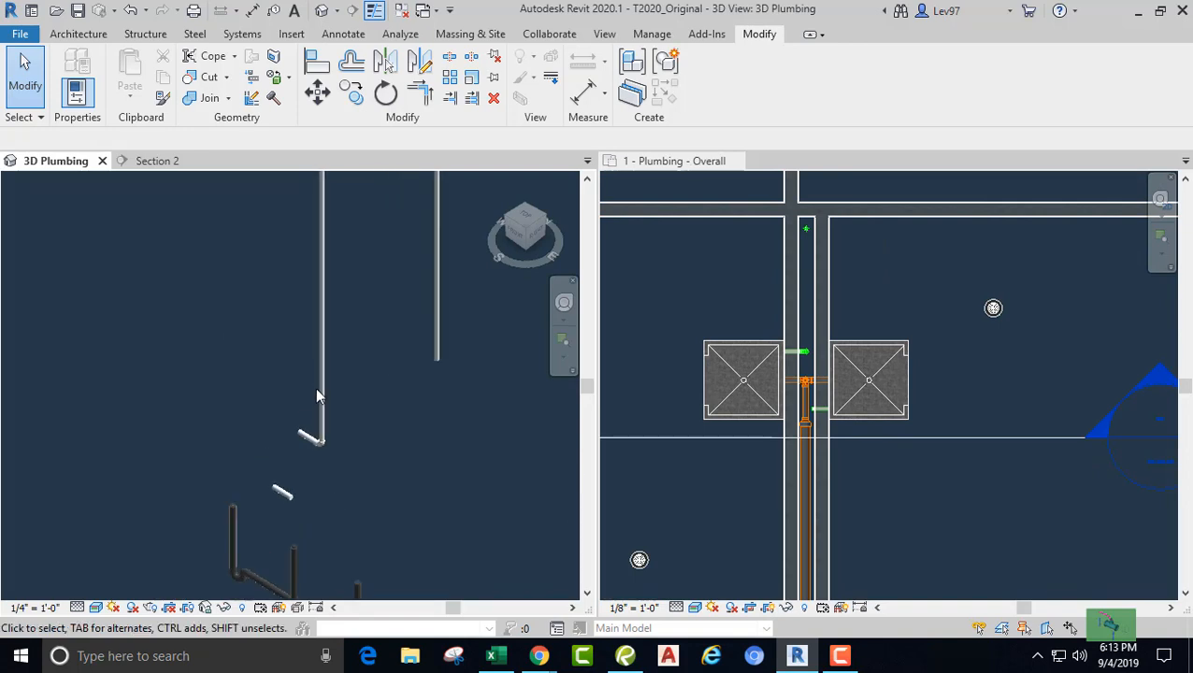
left_click(321, 391)
left_click(427, 380)
scroll(415, 377, "down", 2)
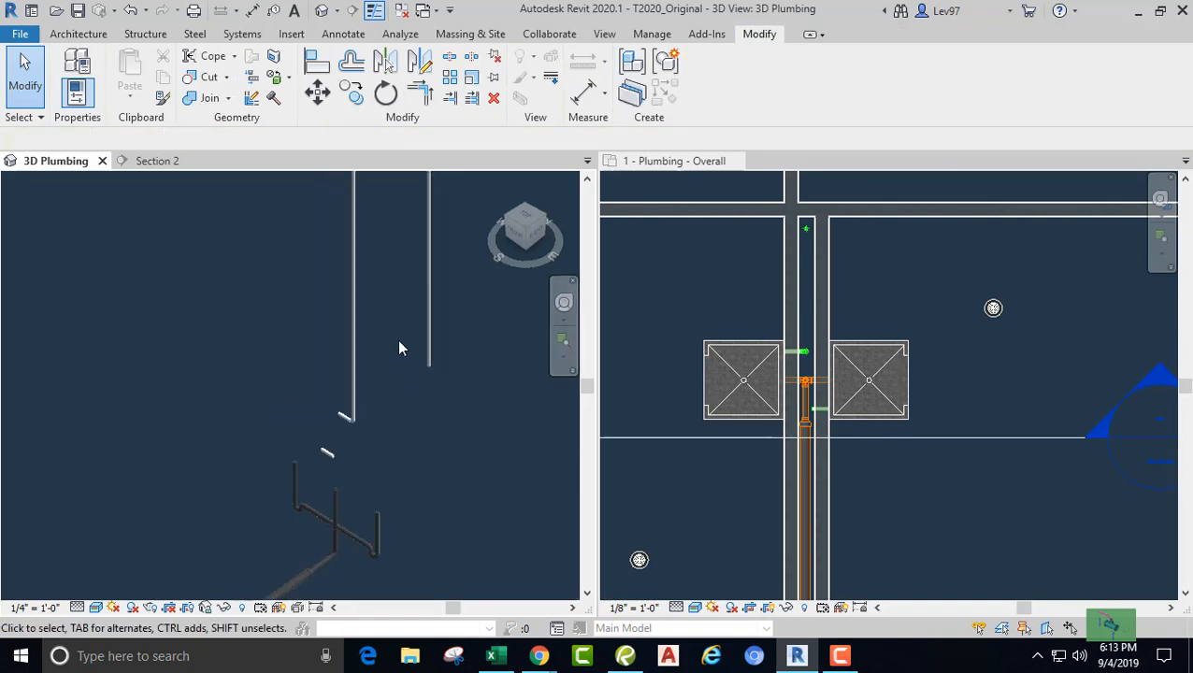
Step: Set the diameter of the copied vent riser near the cross wall to 3" and clear the selection
left_click(430, 353)
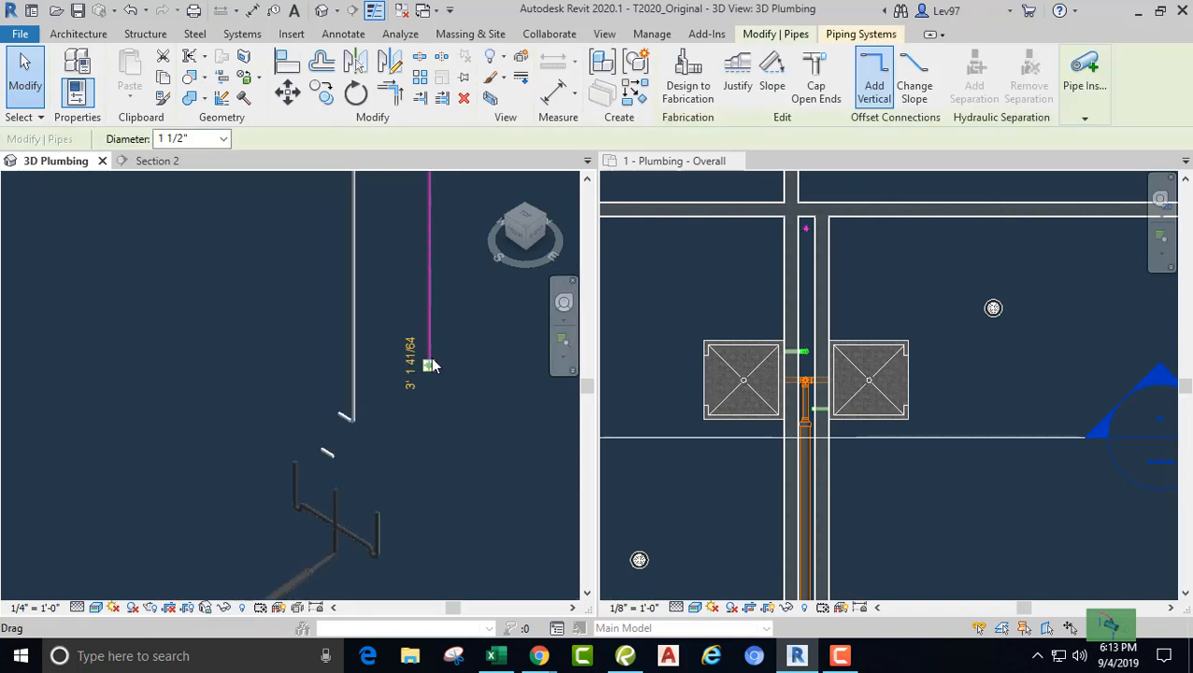
left_click(224, 139)
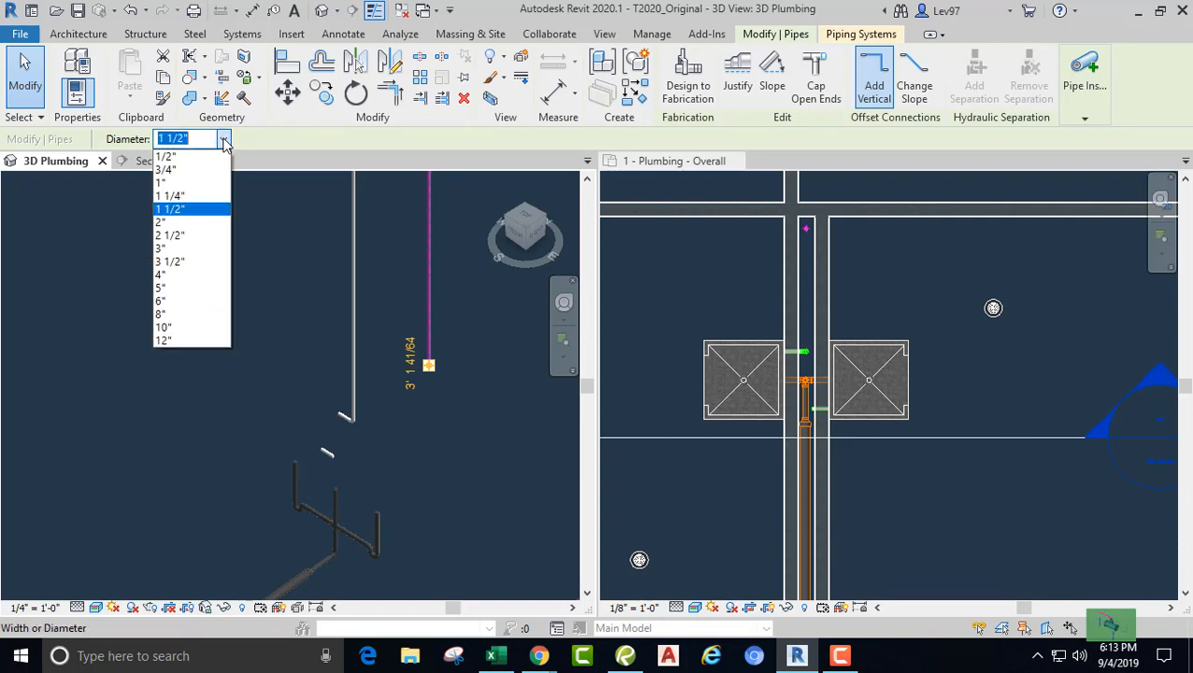
left_click(175, 250)
left_click(236, 257)
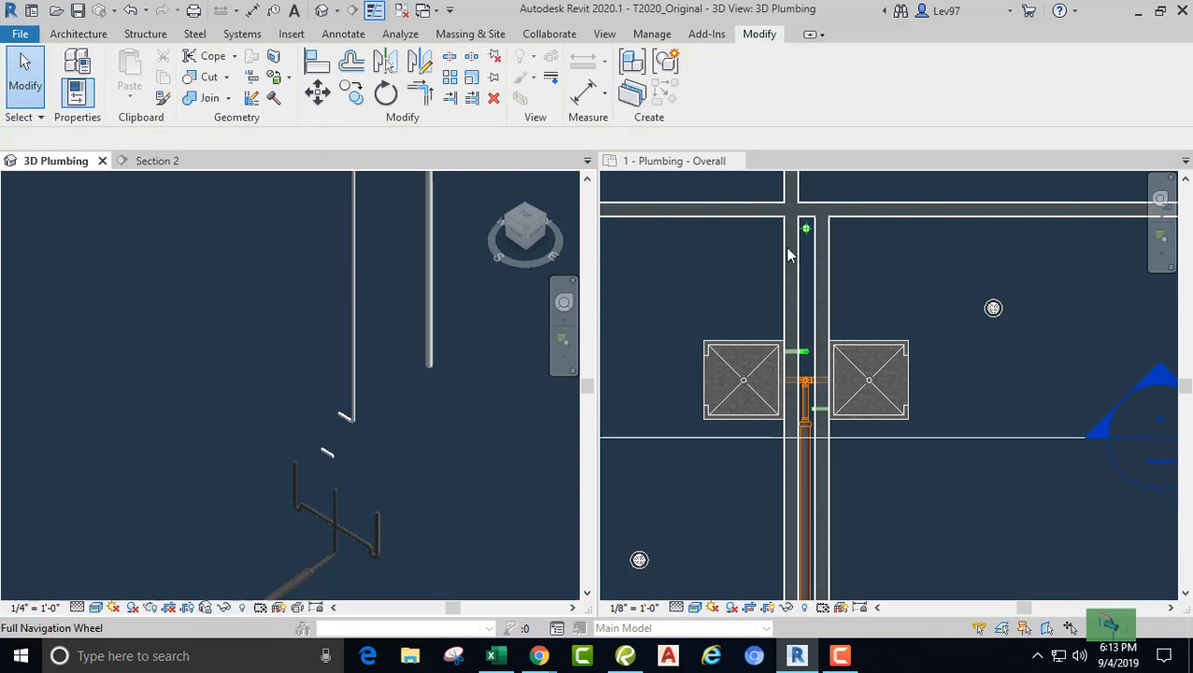
Step: Examine in the floor plan how the left riser and right vent stub sit around the drain and double tee
left_click(754, 264)
middle_click_drag(720, 292, 697, 283)
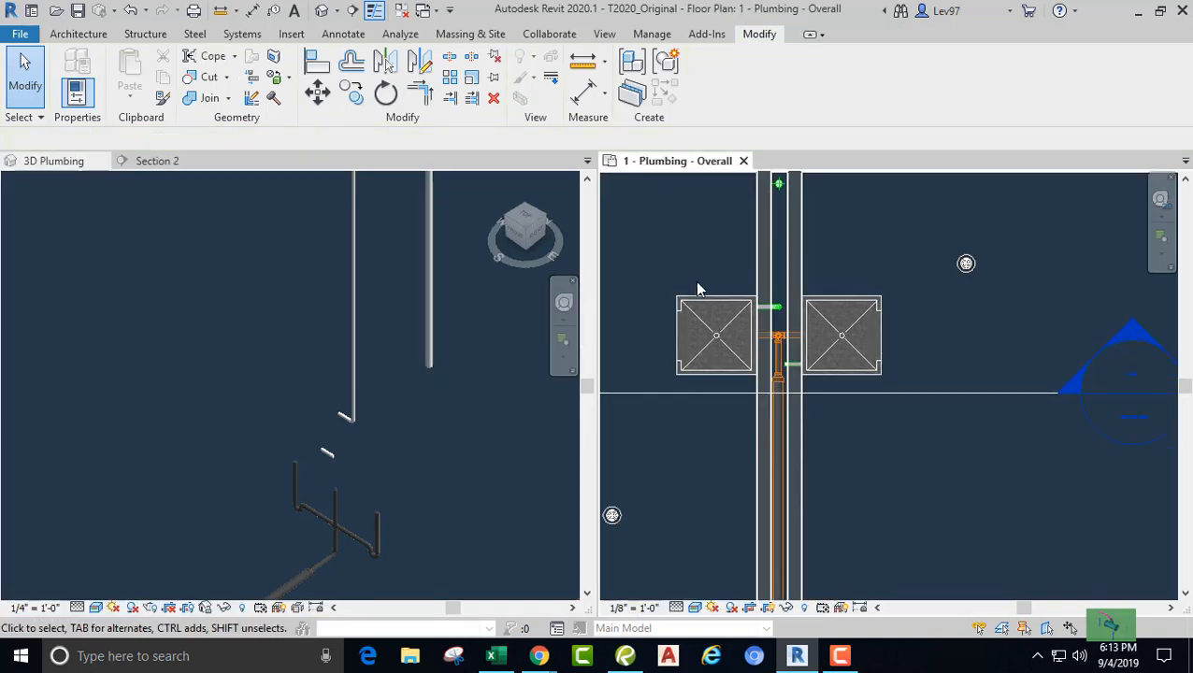
scroll(739, 264, "up", 4)
scroll(746, 251, "down", 2)
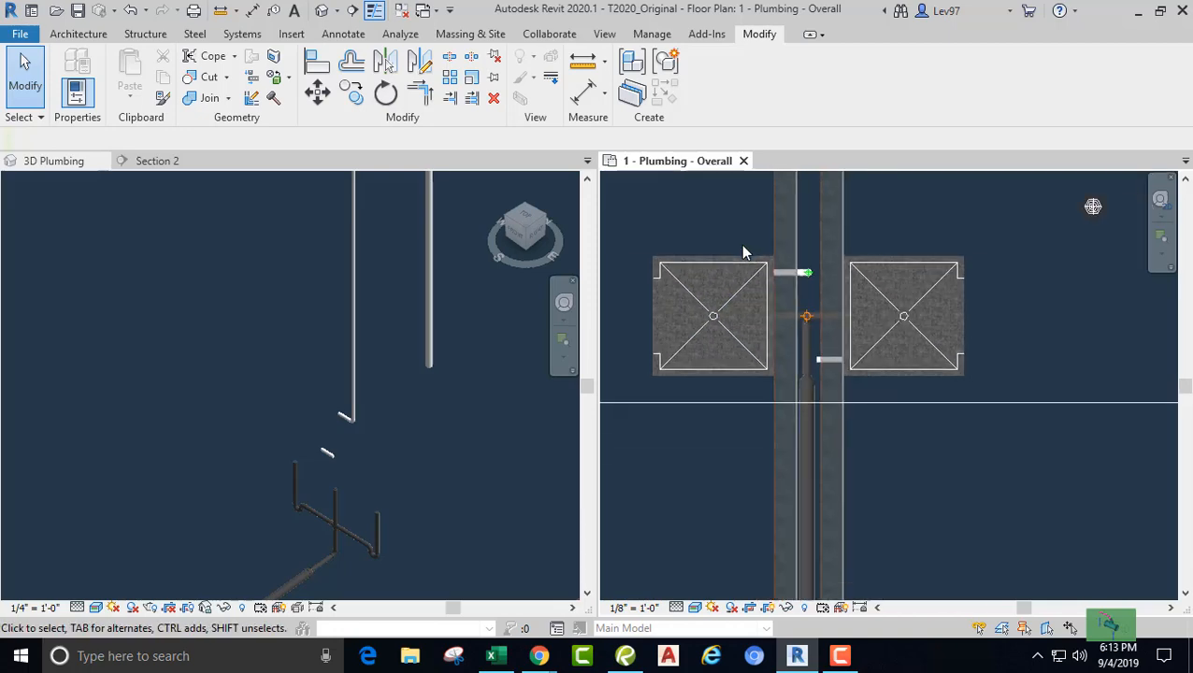
scroll(830, 380, "up", 3)
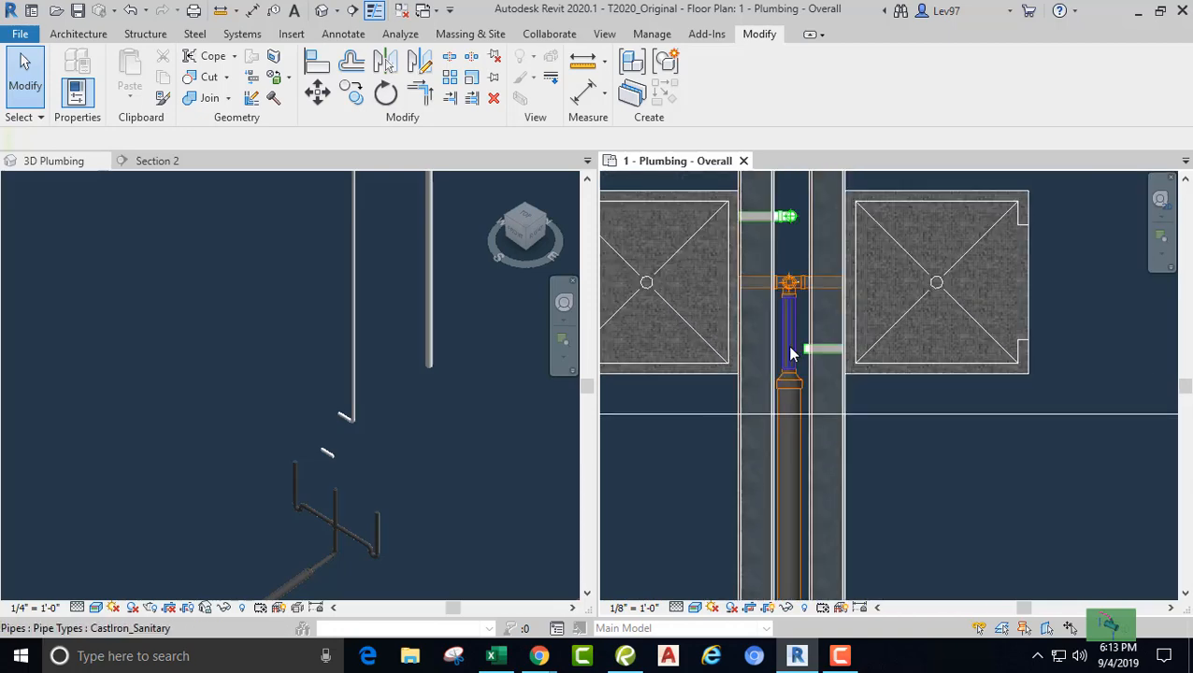
scroll(793, 348, "down", 3)
scroll(744, 327, "up", 2)
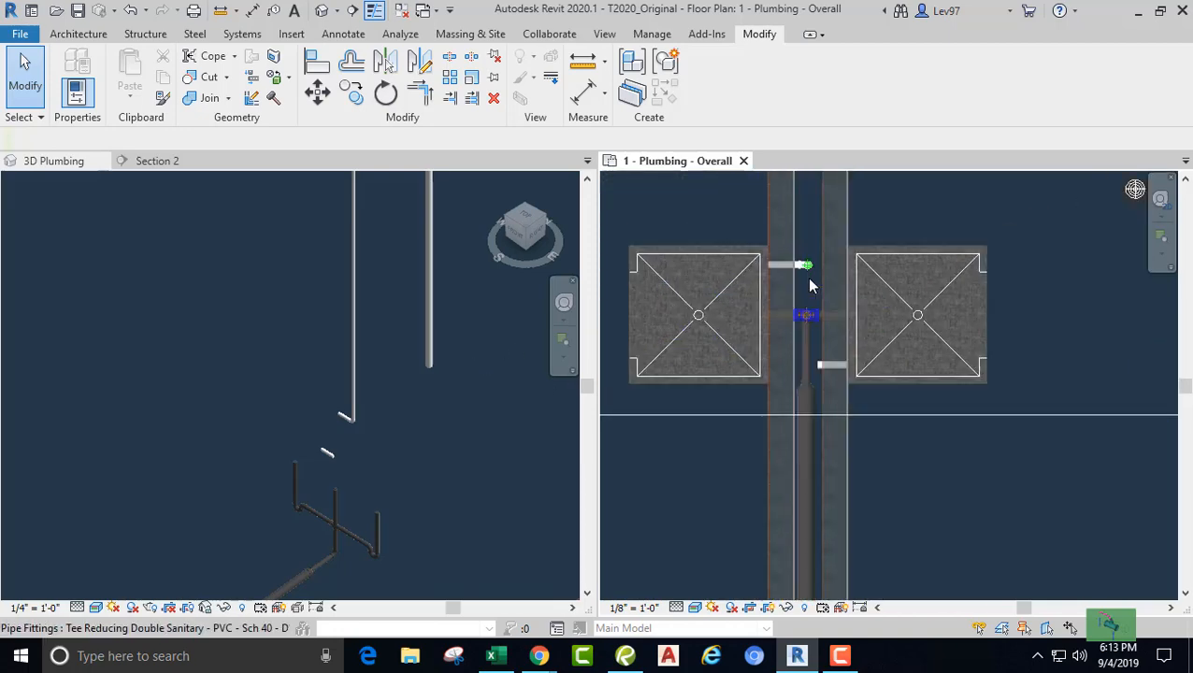
scroll(785, 264, "up", 4)
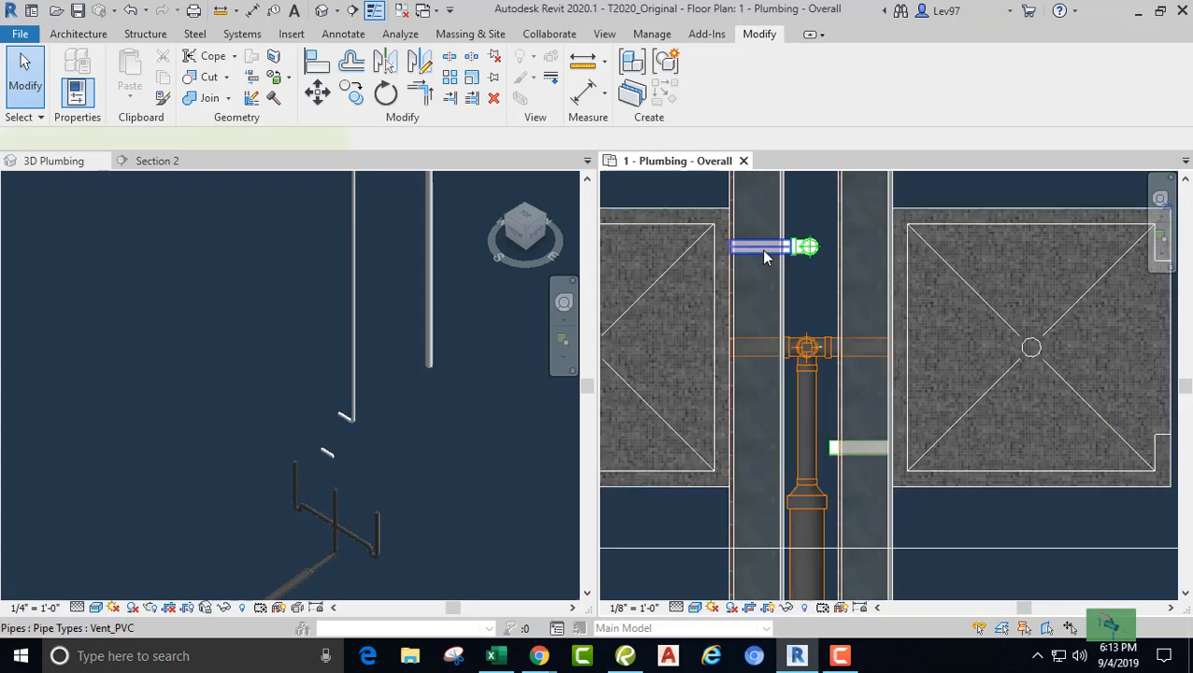
Step: Show the properties and draw a straight 1 1/2" Vent_PVC pipe like the left vent stub, parallel to the chase and across the right-hand shower
right_click(764, 253)
left_click(842, 376)
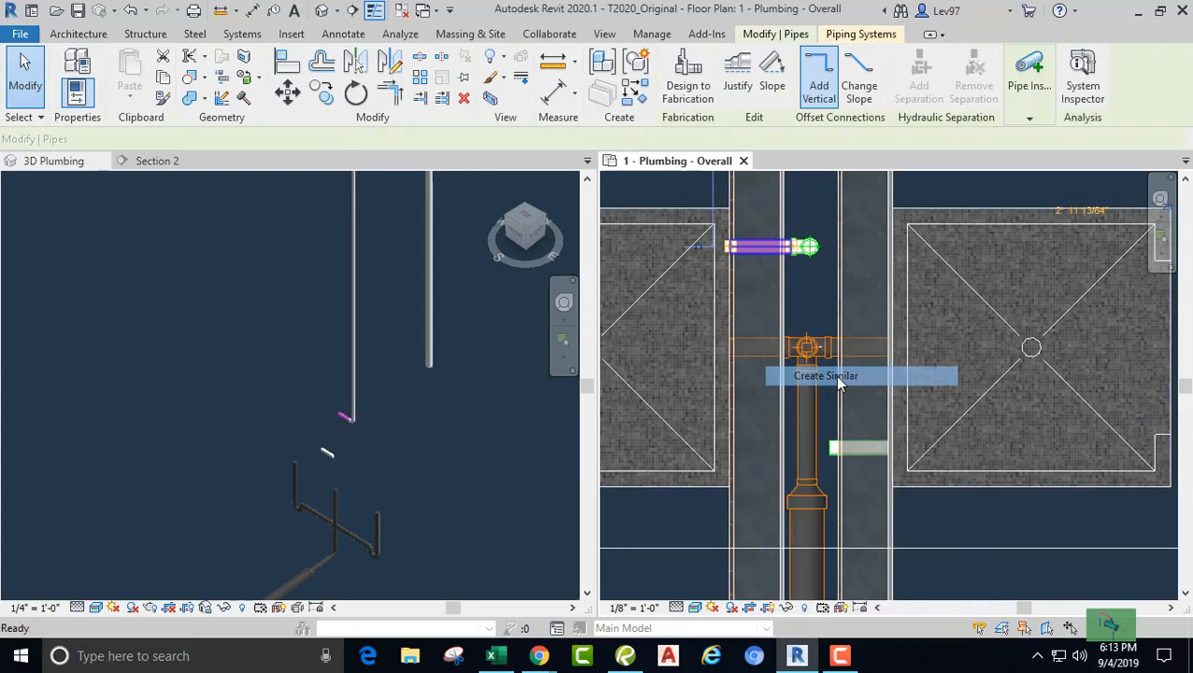
scroll(835, 375, "down", 4)
scroll(845, 366, "down", 1)
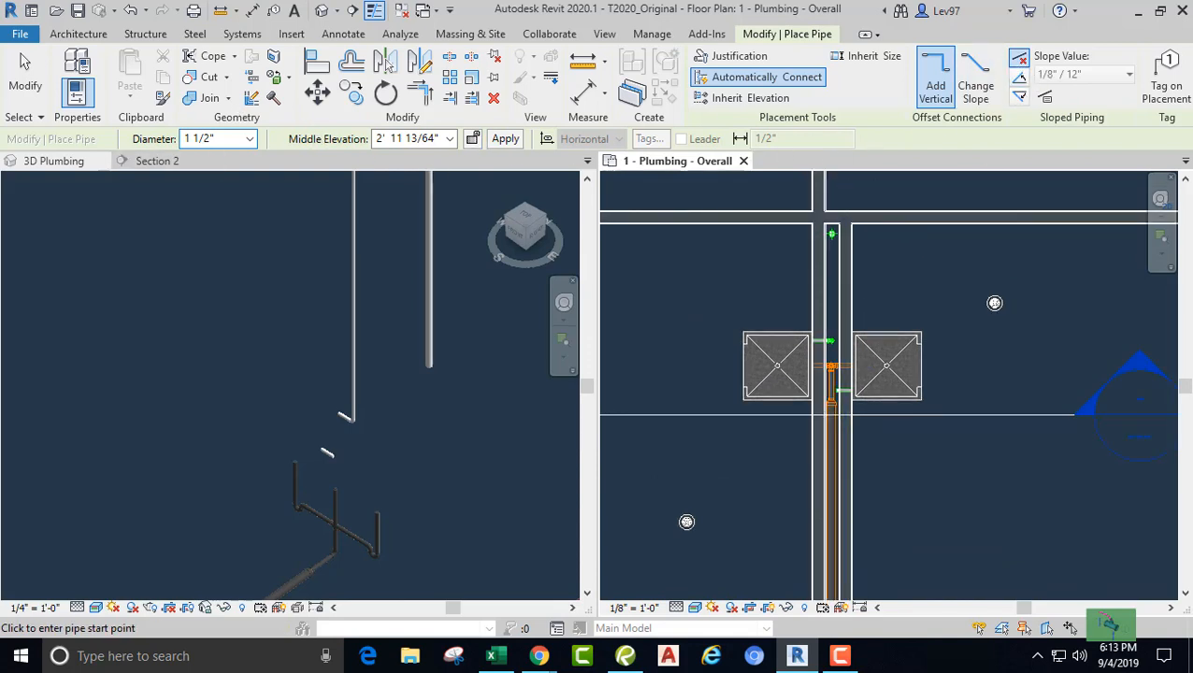
key("ctrl+1")
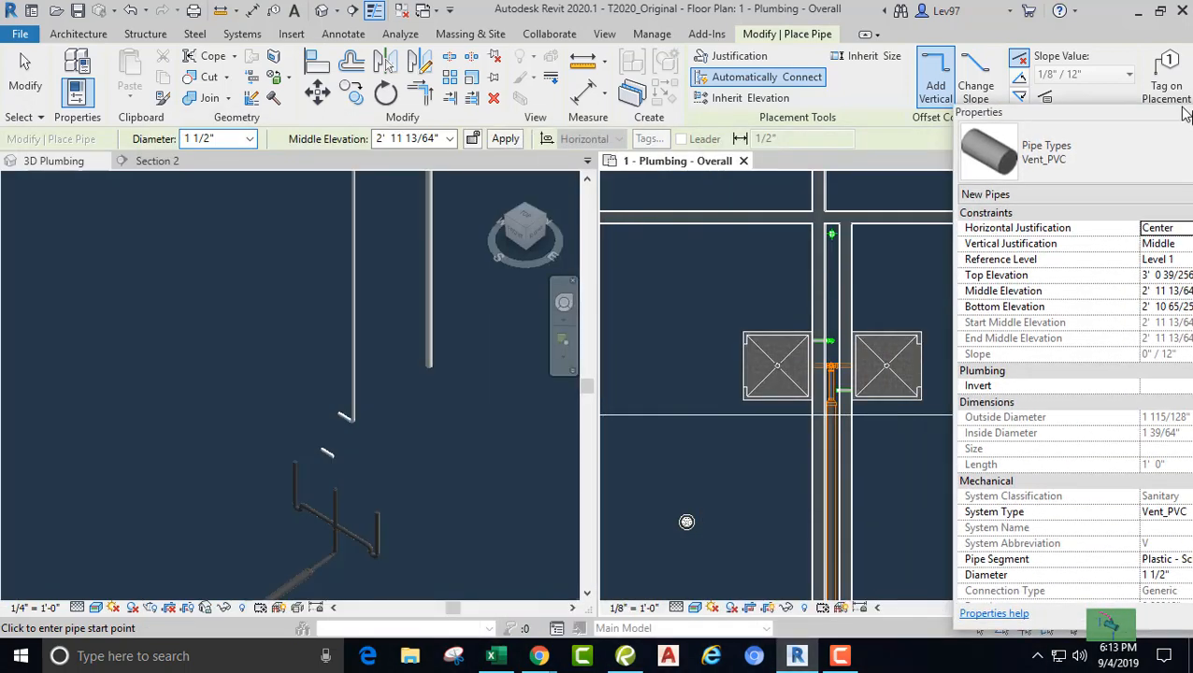
left_click_drag(1183, 82, 353, 54)
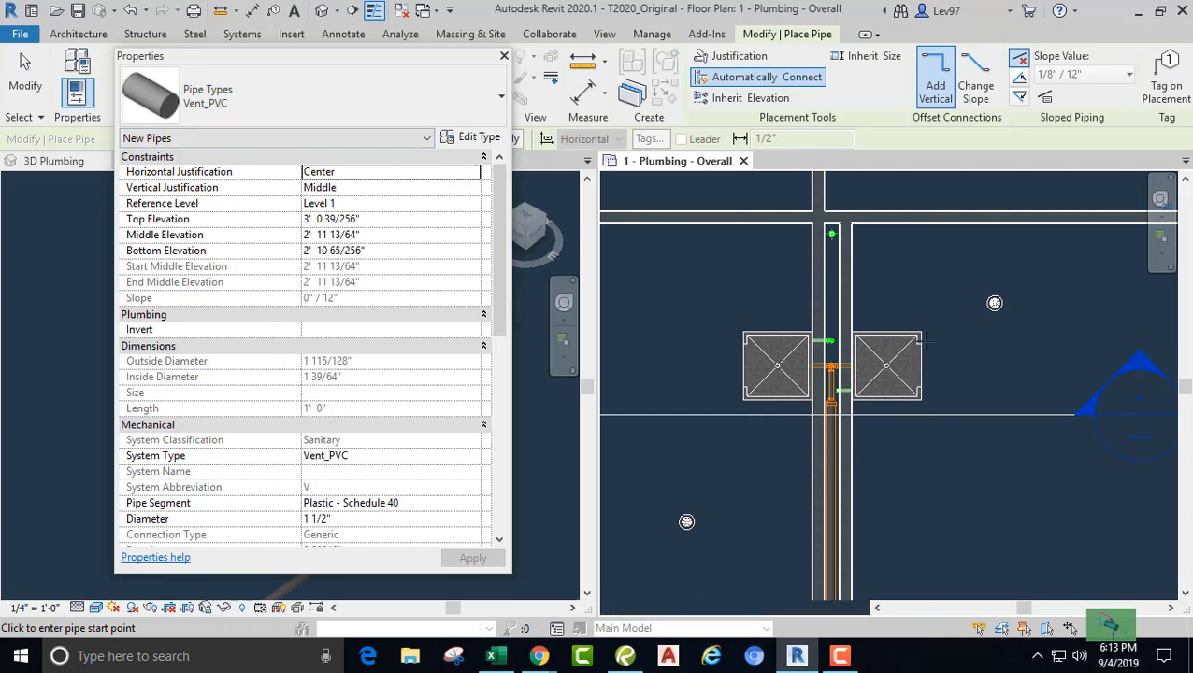
left_click(898, 295)
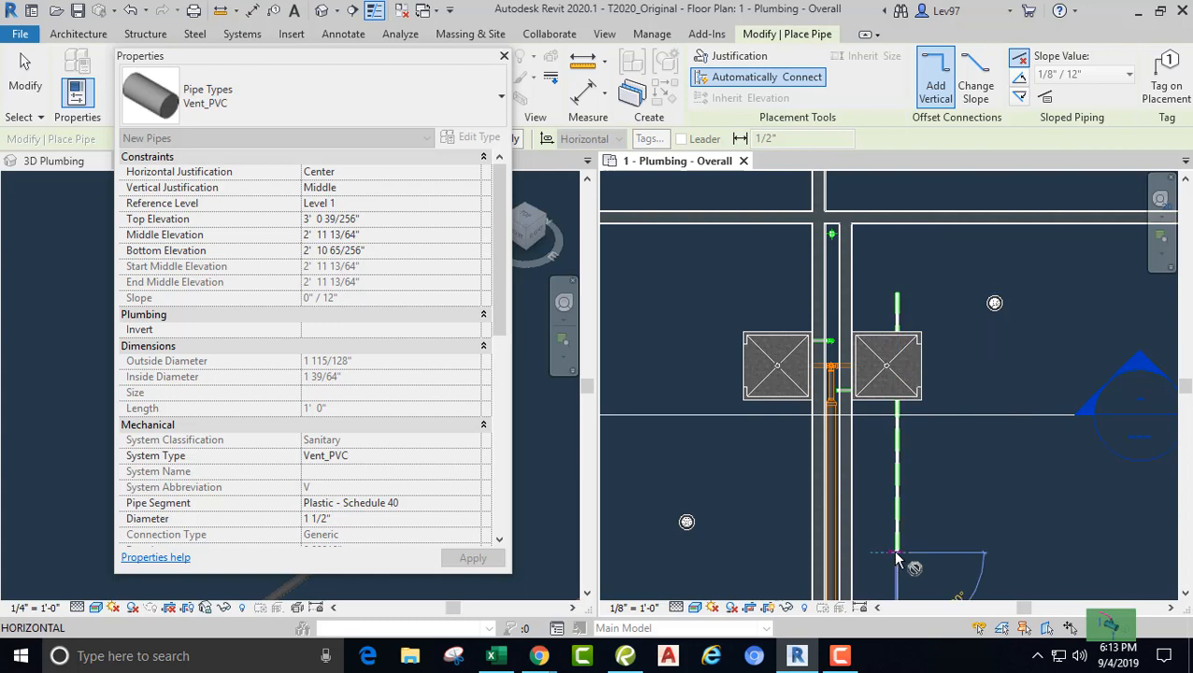
left_click(896, 552)
key("Escape")
key("Escape")
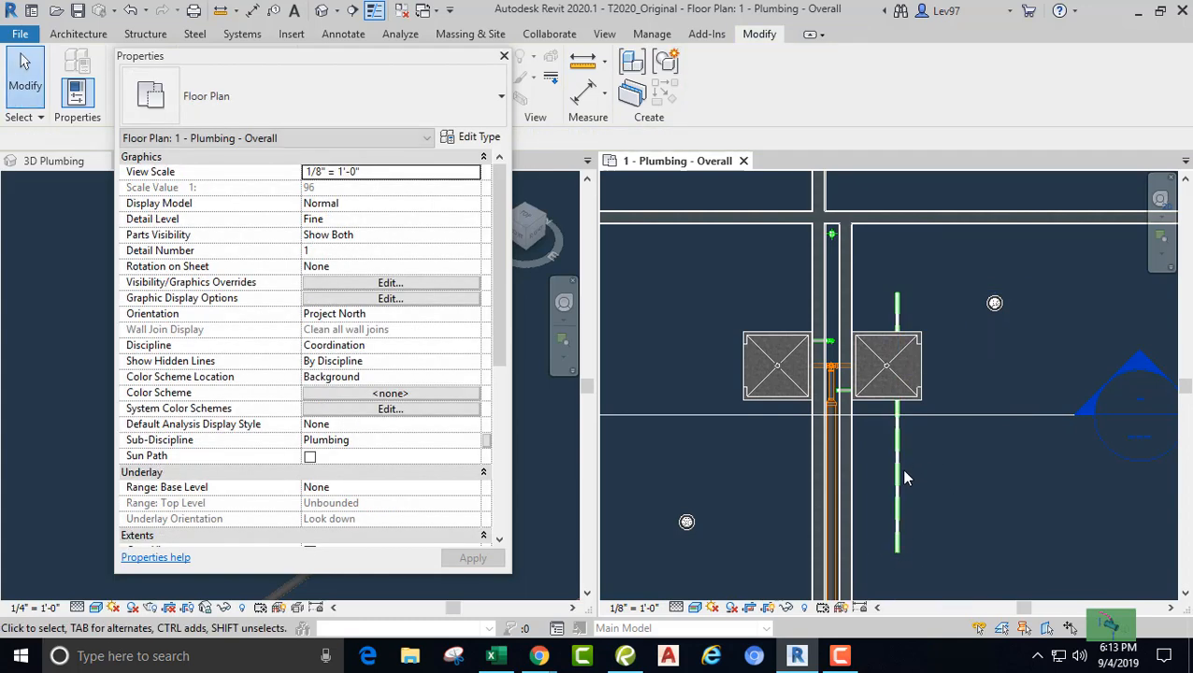
Step: Set the middle elevation of the vent pipe crossing the right-hand shower to 11' 0" and clear the selection
left_click(897, 472)
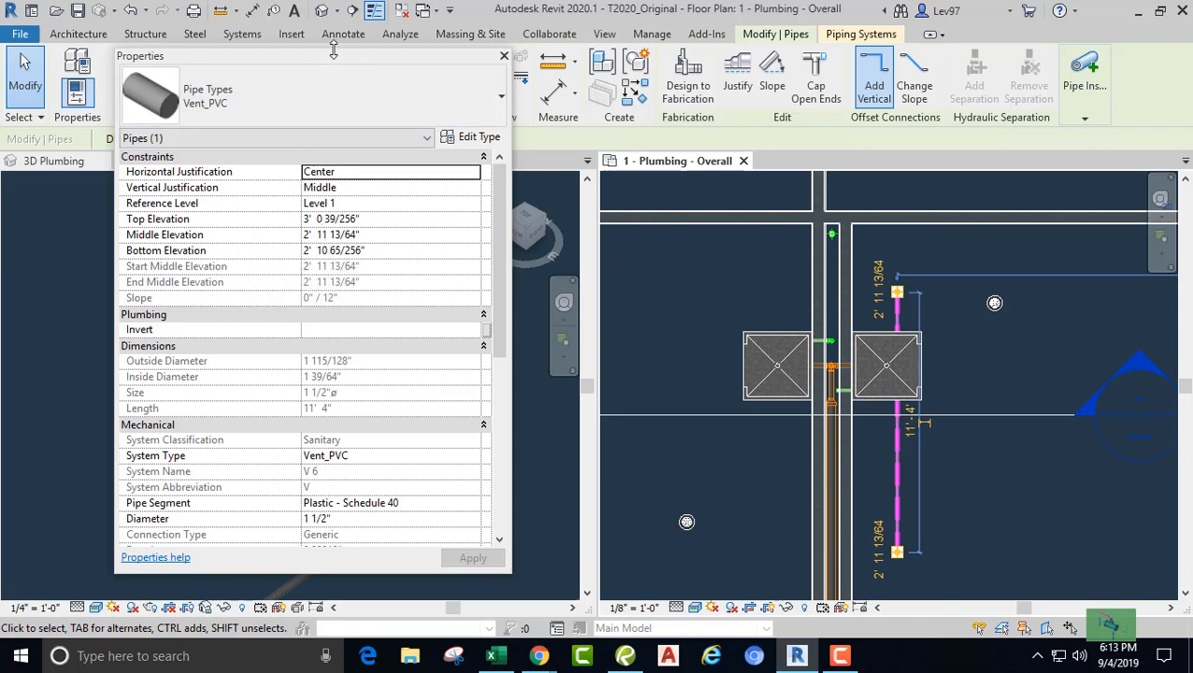
left_click(504, 56)
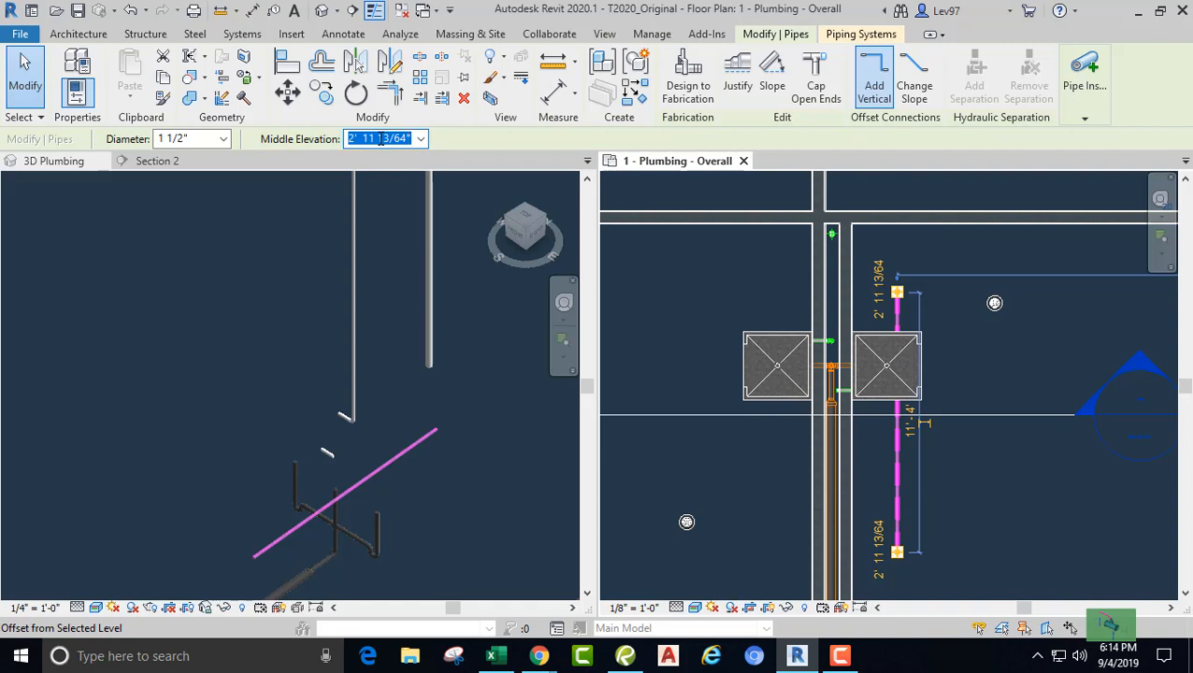
type("11")
key("Return")
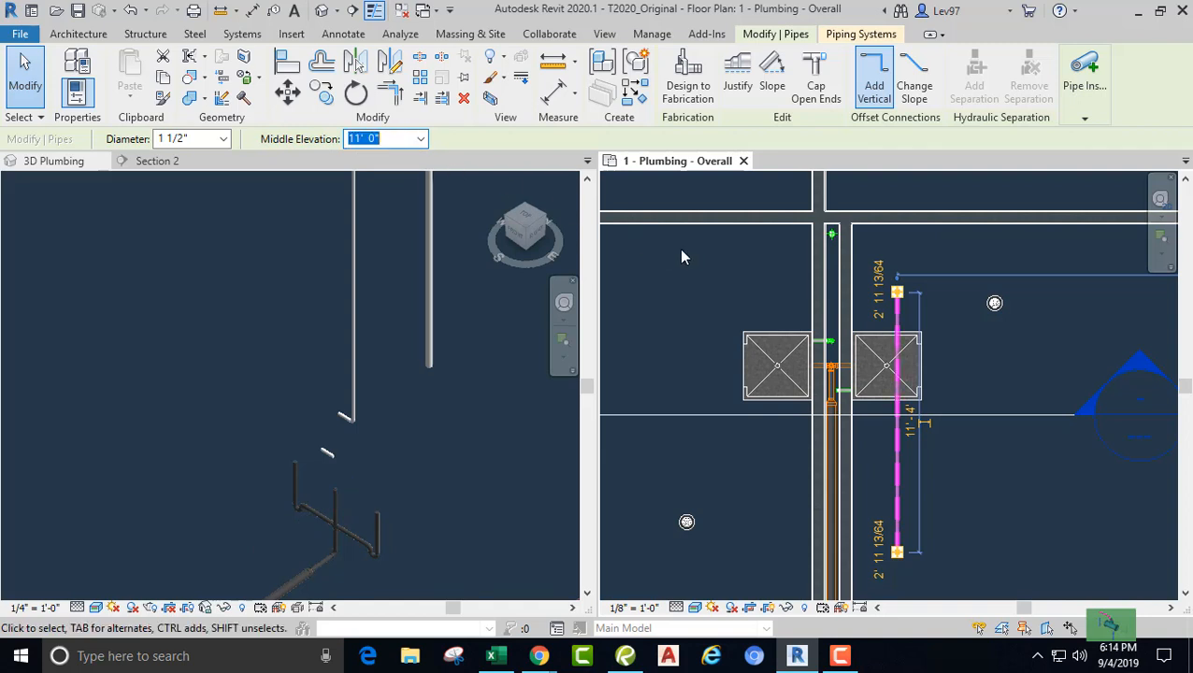
left_click(938, 362)
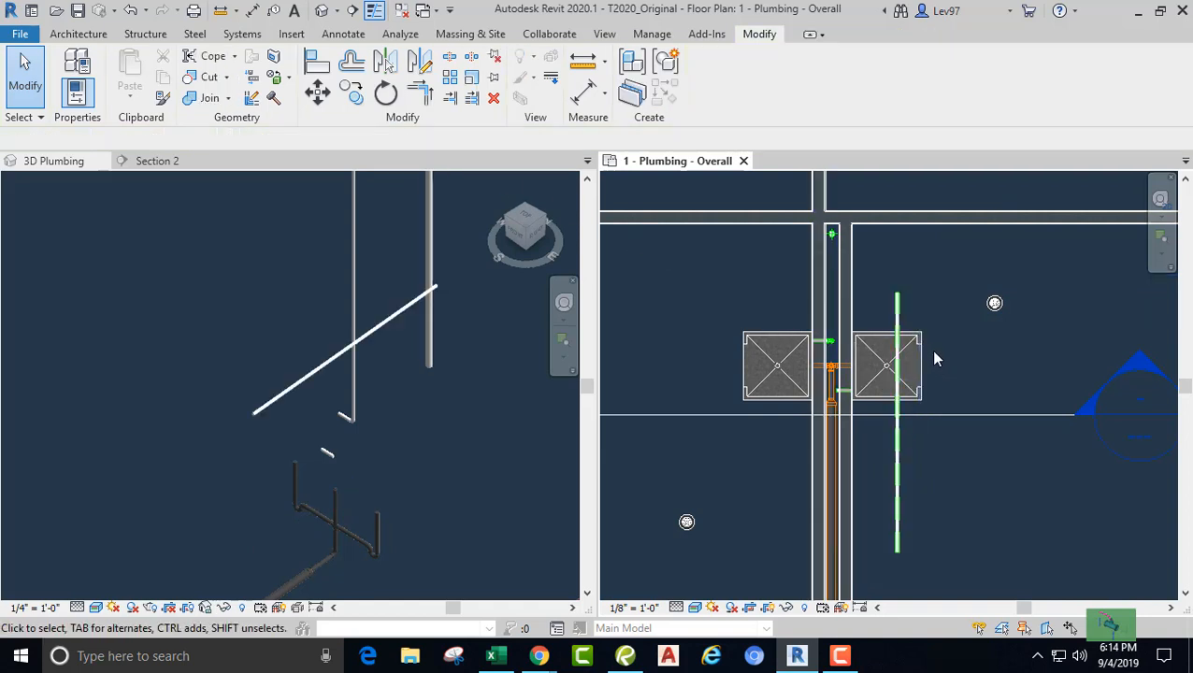
Step: Nudge the 11' 0" vent pipe sideways toward the chase, just inside the right-hand shower's wall-side edge, and deselect it
left_click(896, 322)
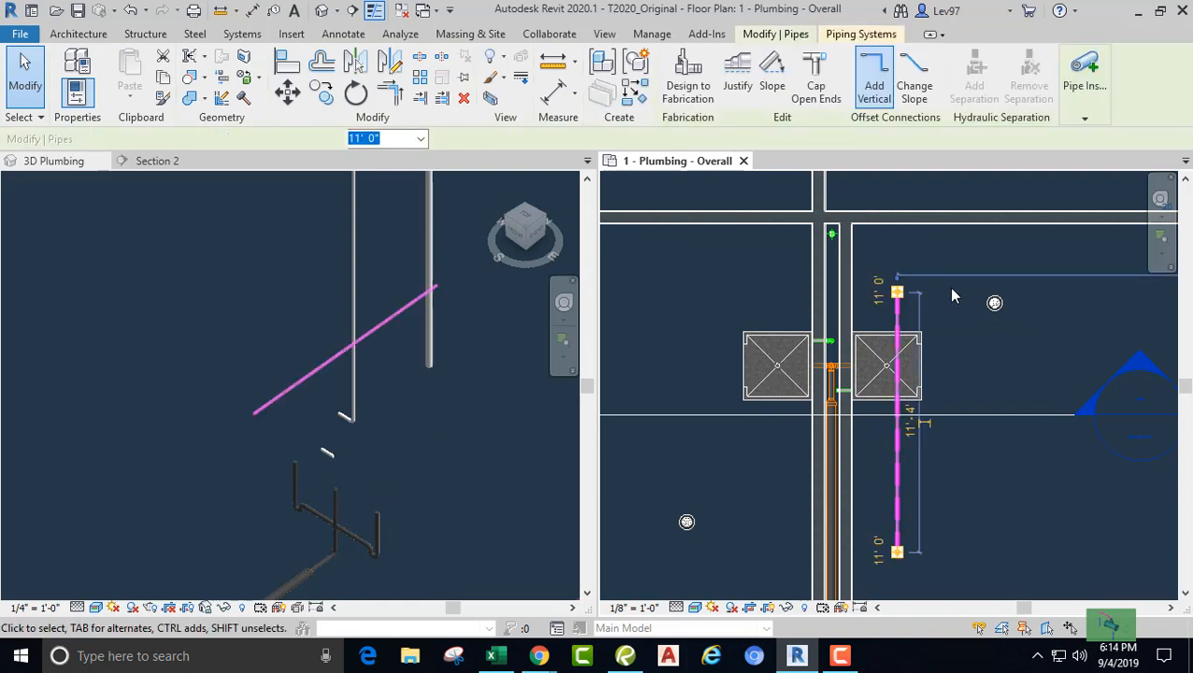
key("Left")
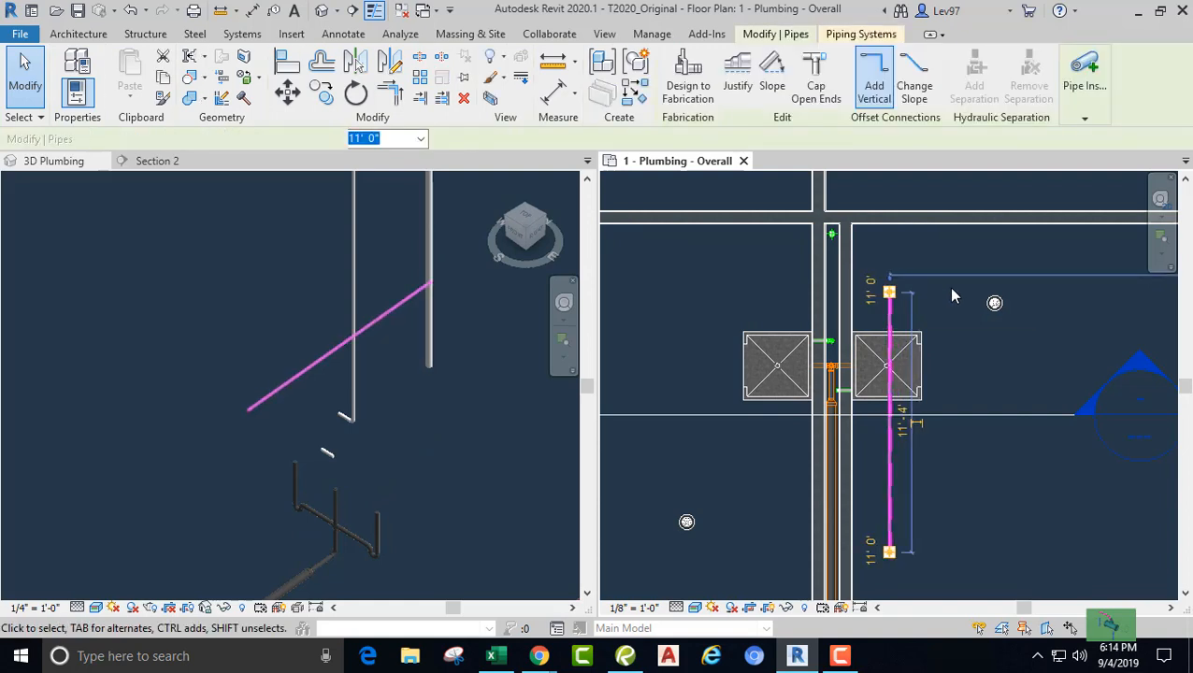
key("Left")
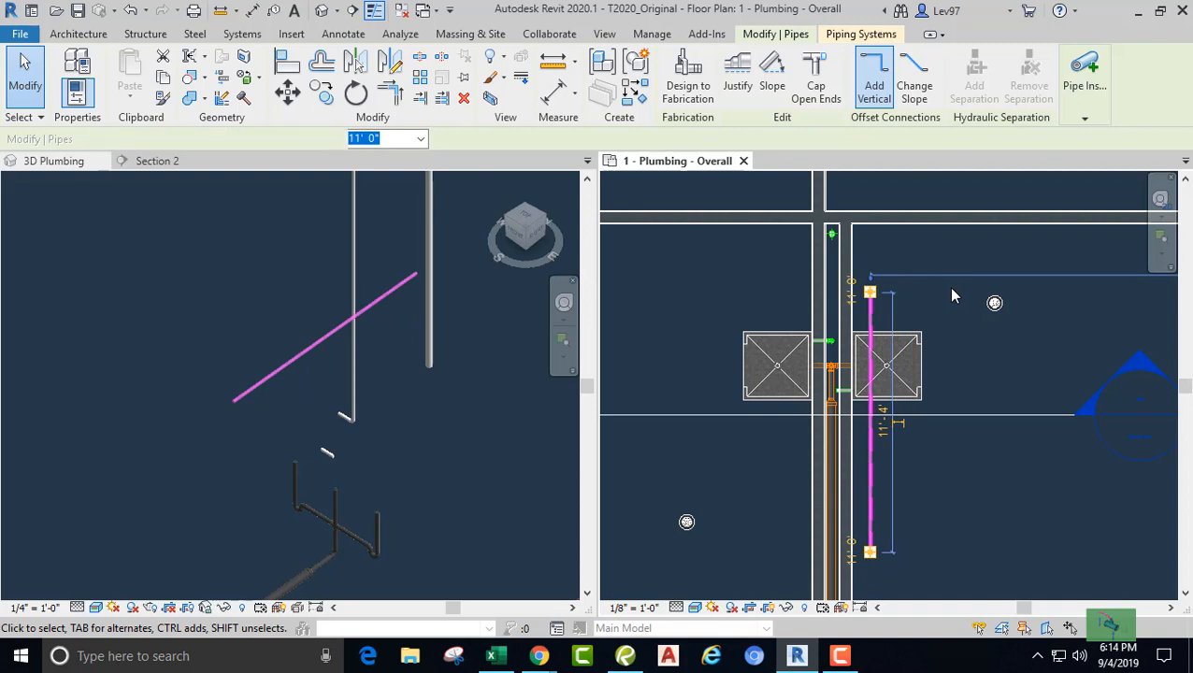
key("Left")
key("Escape")
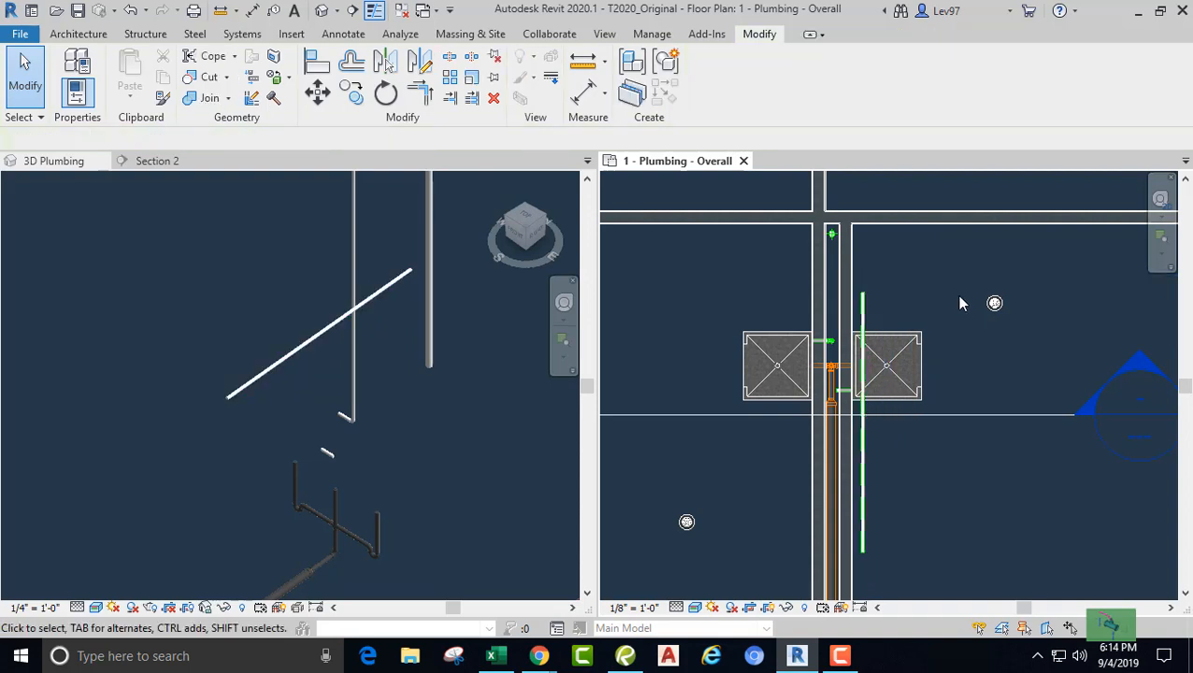
Step: Examine the raised vent pipe in the floor plan and 3D, and the 4" sloped drain in 3D and Section 2
scroll(935, 377, "up", 1)
middle_click_drag(934, 371, 964, 336)
scroll(748, 391, "up", 2)
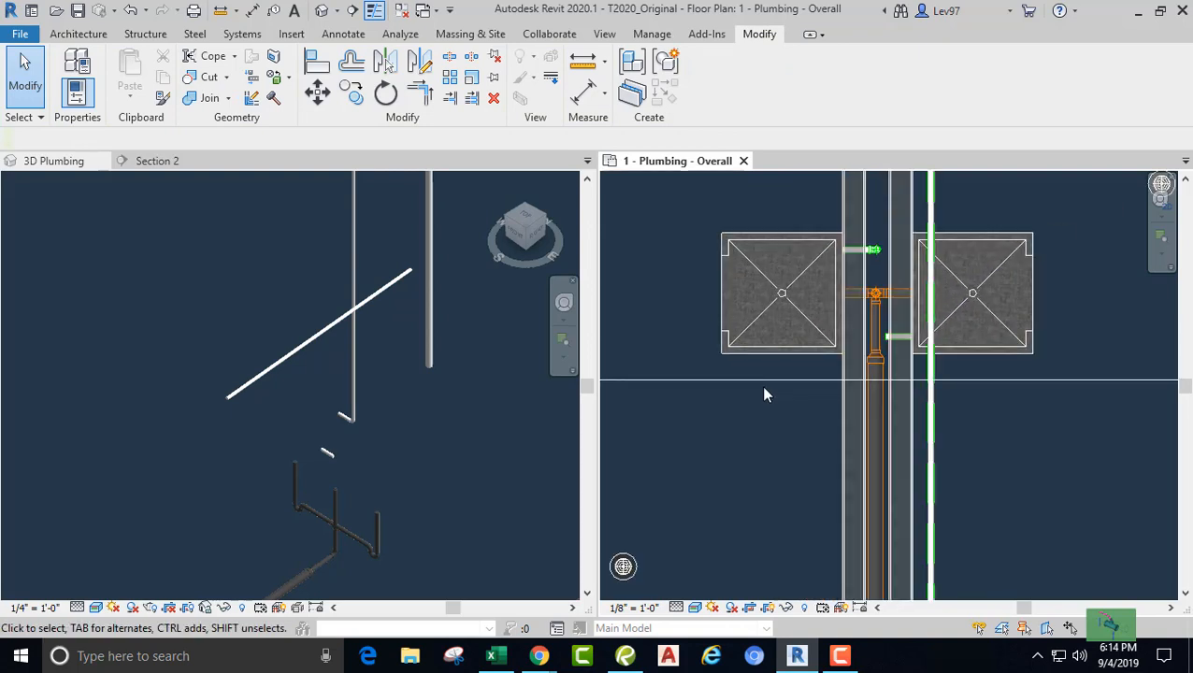
scroll(415, 464, "down", 2)
left_click(467, 401)
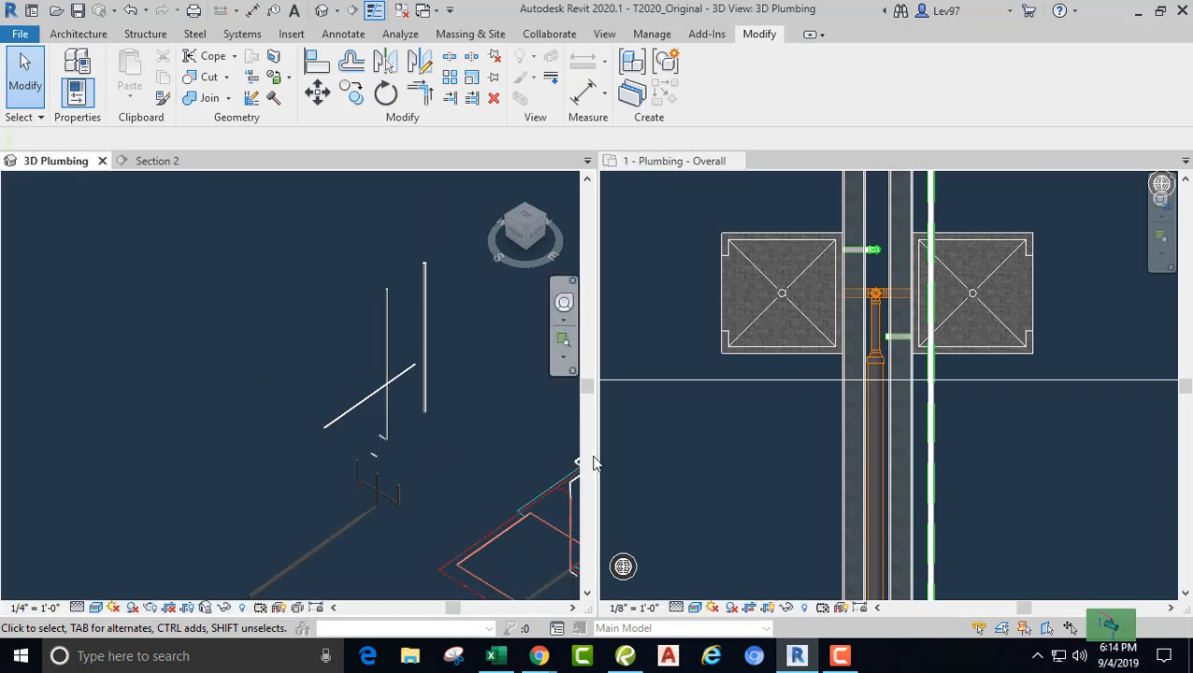
middle_click_drag(240, 470, 344, 333)
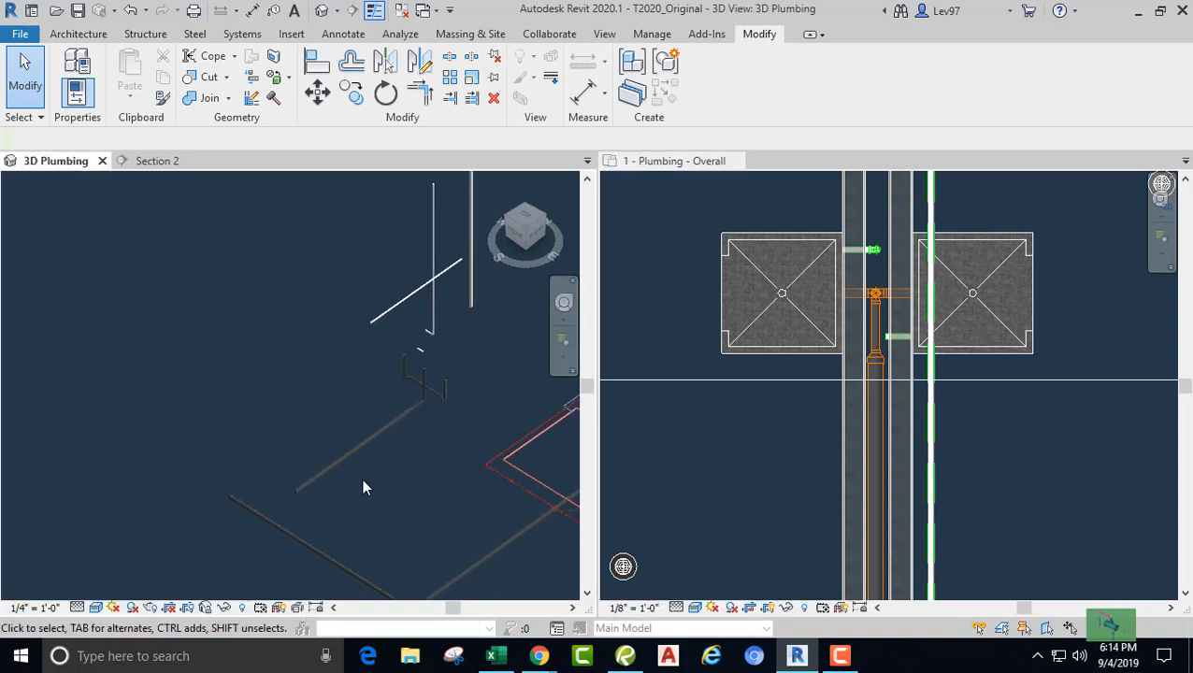
left_click(342, 457)
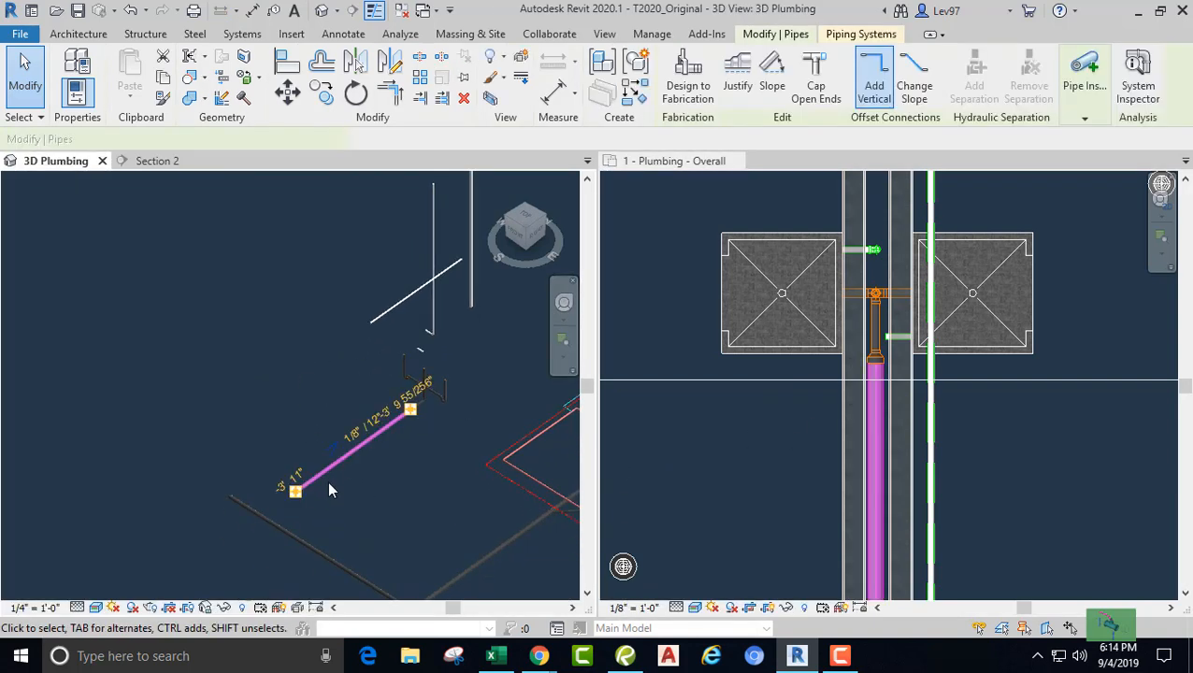
left_click(171, 164)
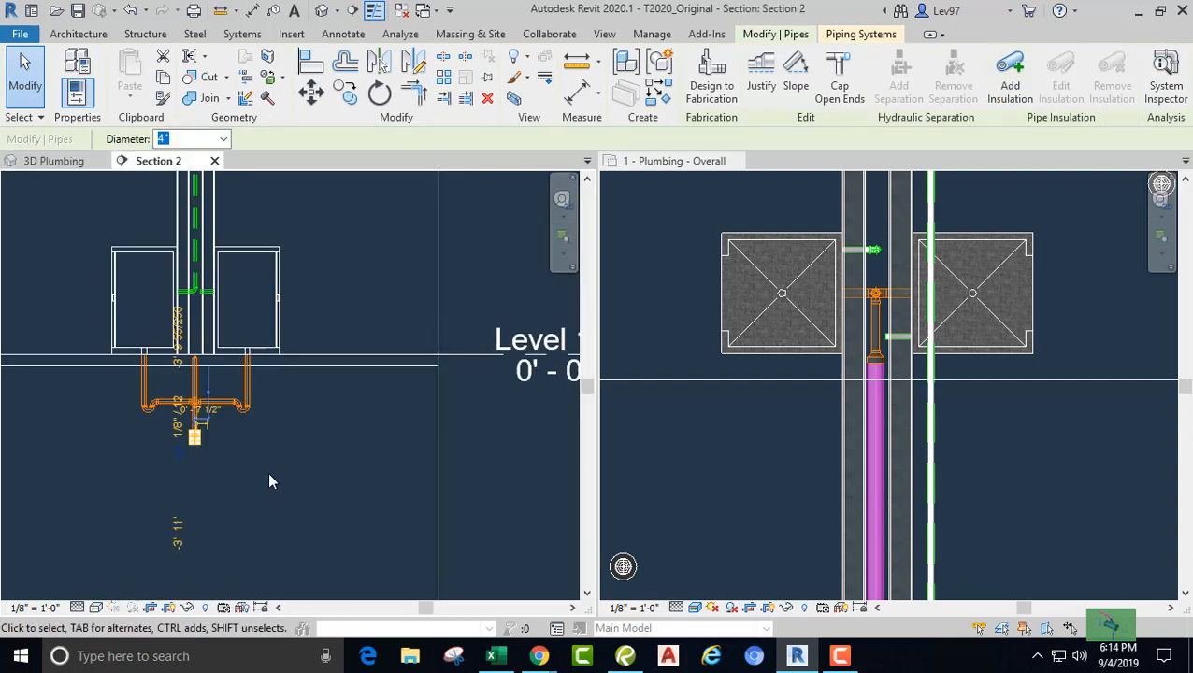
key("Escape")
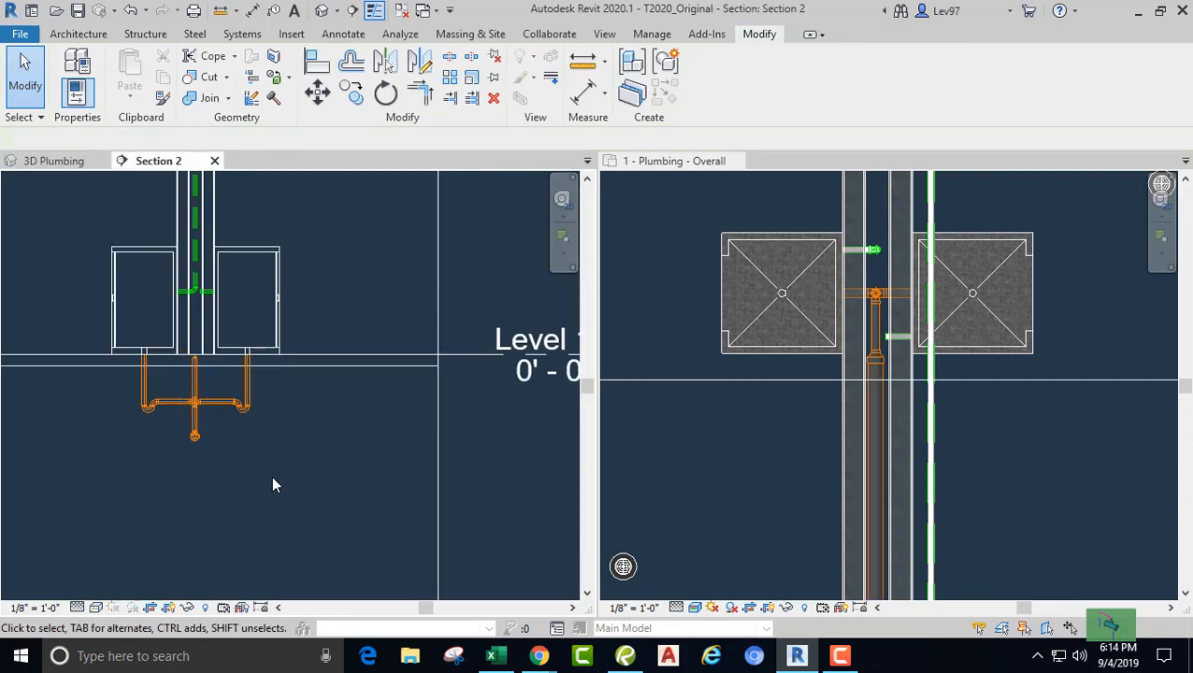
Step: Select the 4" sanitary drain in the floor plan and nudge it down in Section 2 until its low end is at -4' 6"
left_click(792, 492)
left_click(870, 469)
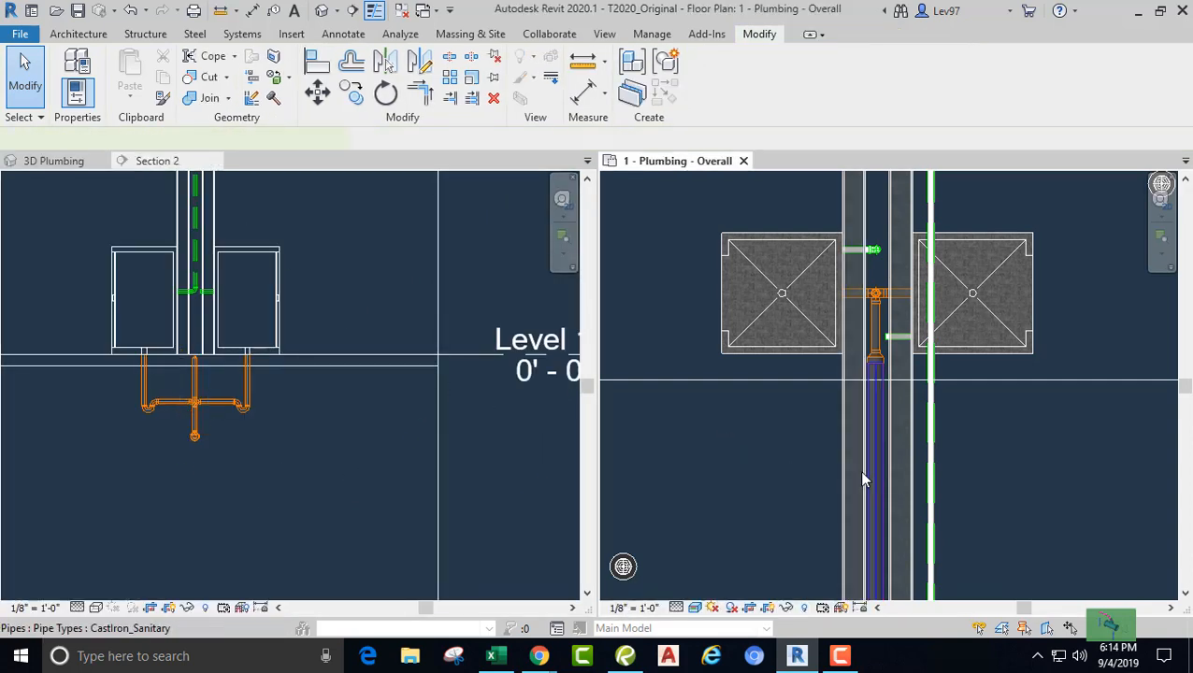
left_click(286, 470)
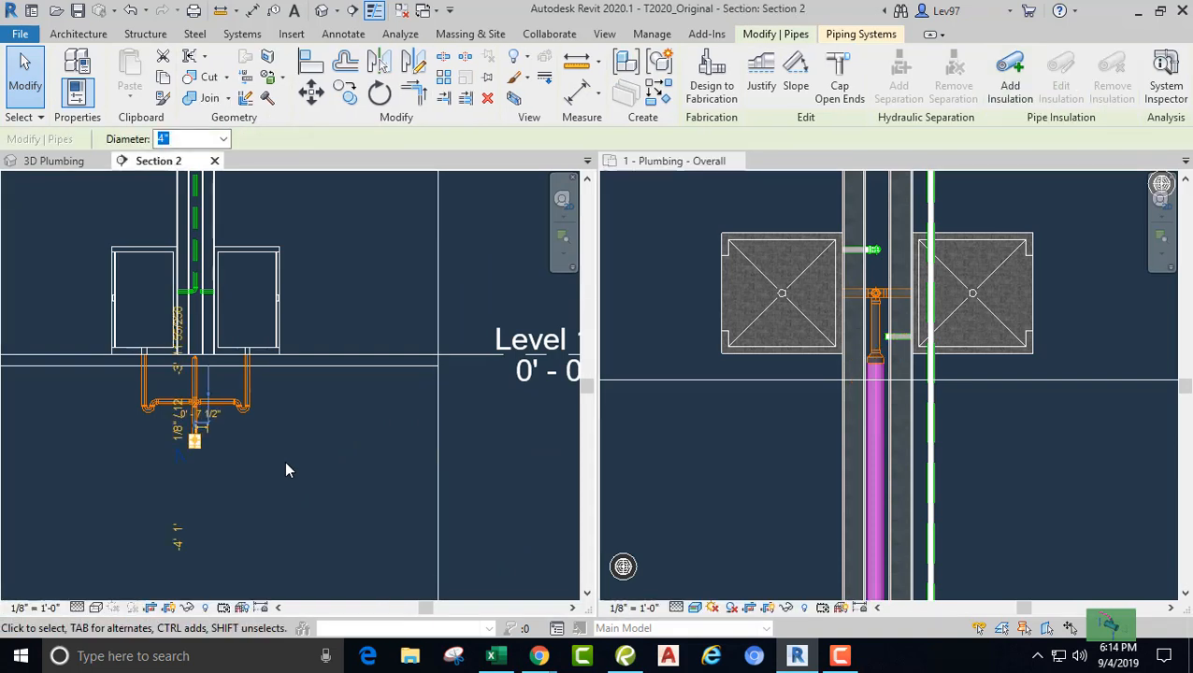
key("Down")
key("Down")
key("Down")
key("Down")
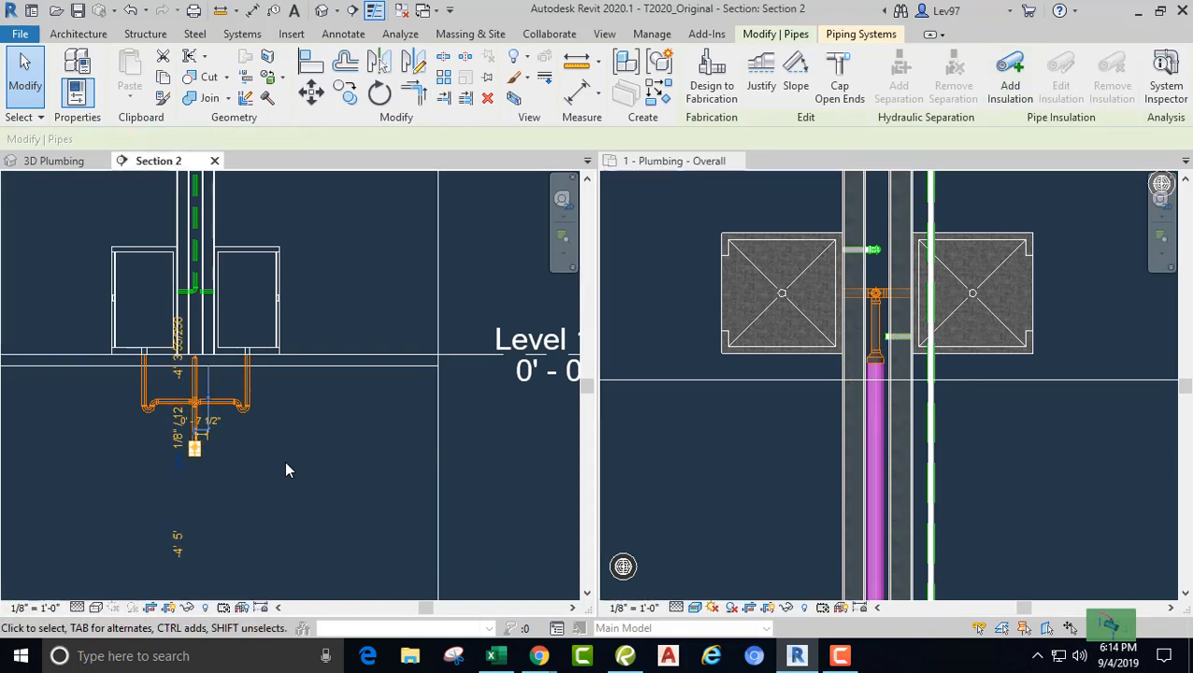
key("Down")
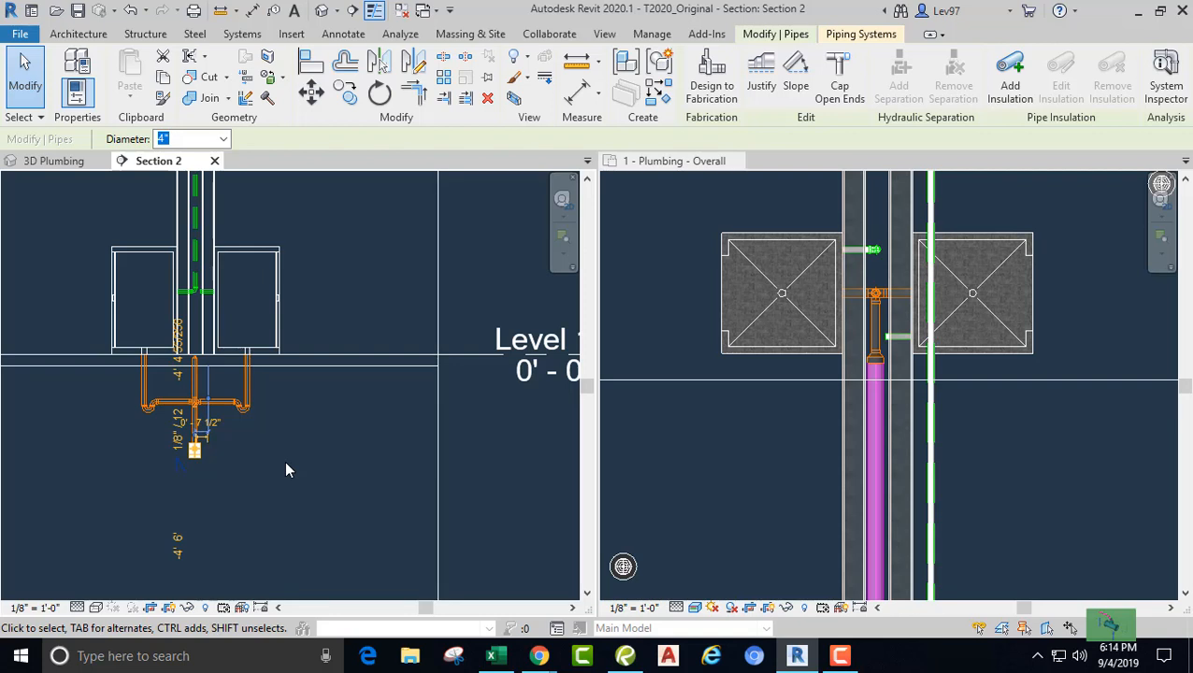
Step: Nudge the 4" drain back up in Section 2 until its low end is at -3' 11", and deselect it
key("Up")
key("Up")
key("Up")
key("Up")
key("Up")
key("Up")
key("Up")
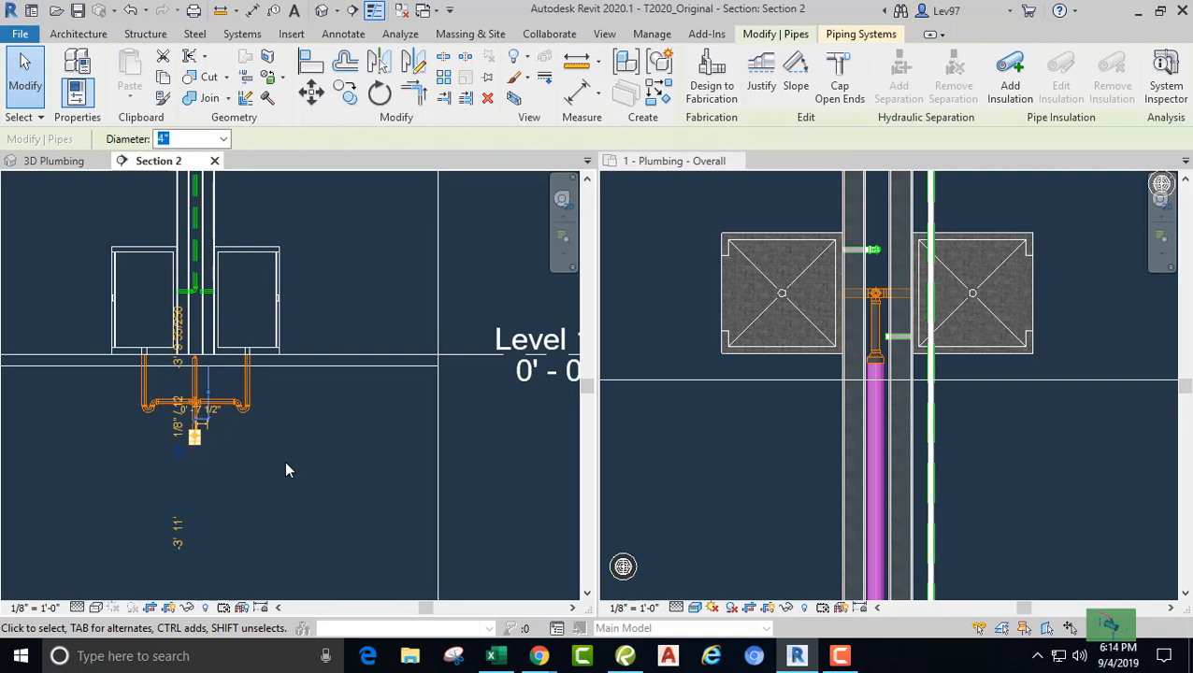
key("Escape")
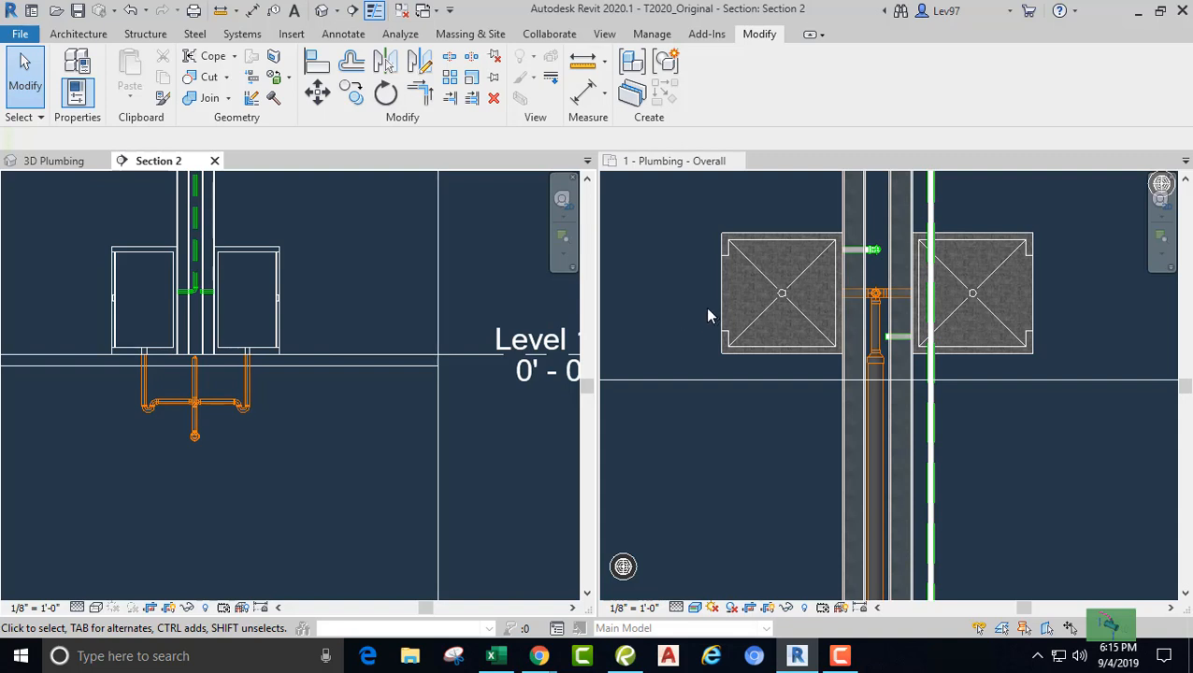
left_click(603, 322)
scroll(739, 337, "up", 6)
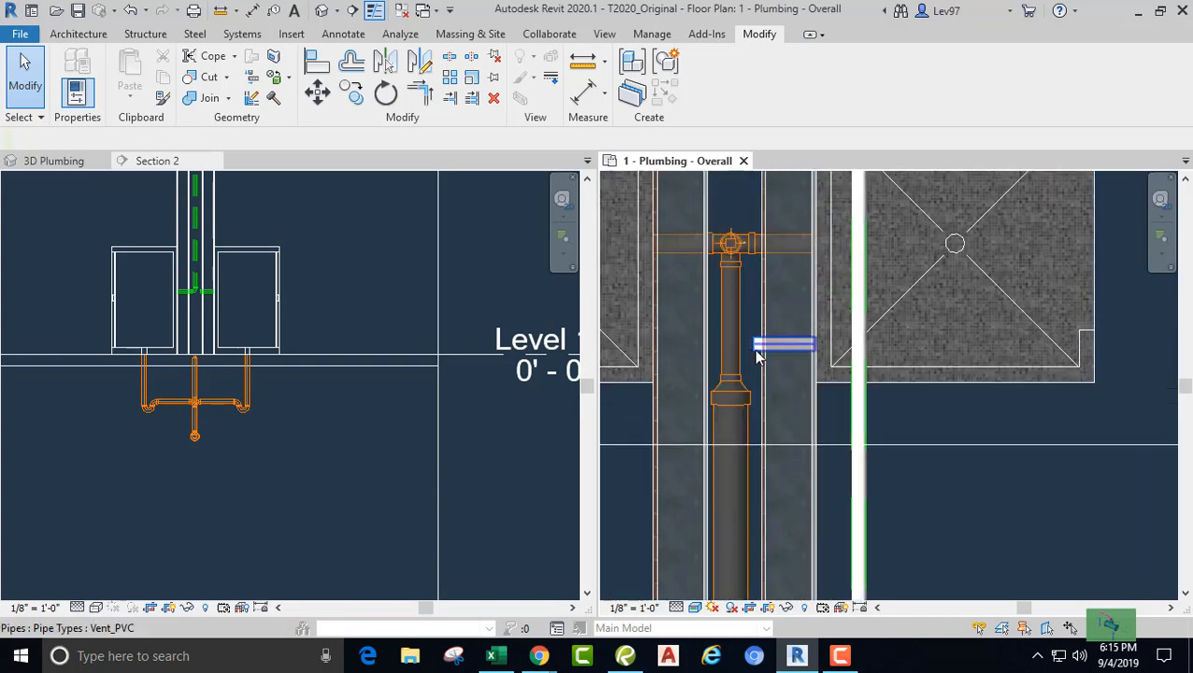
left_click(758, 348)
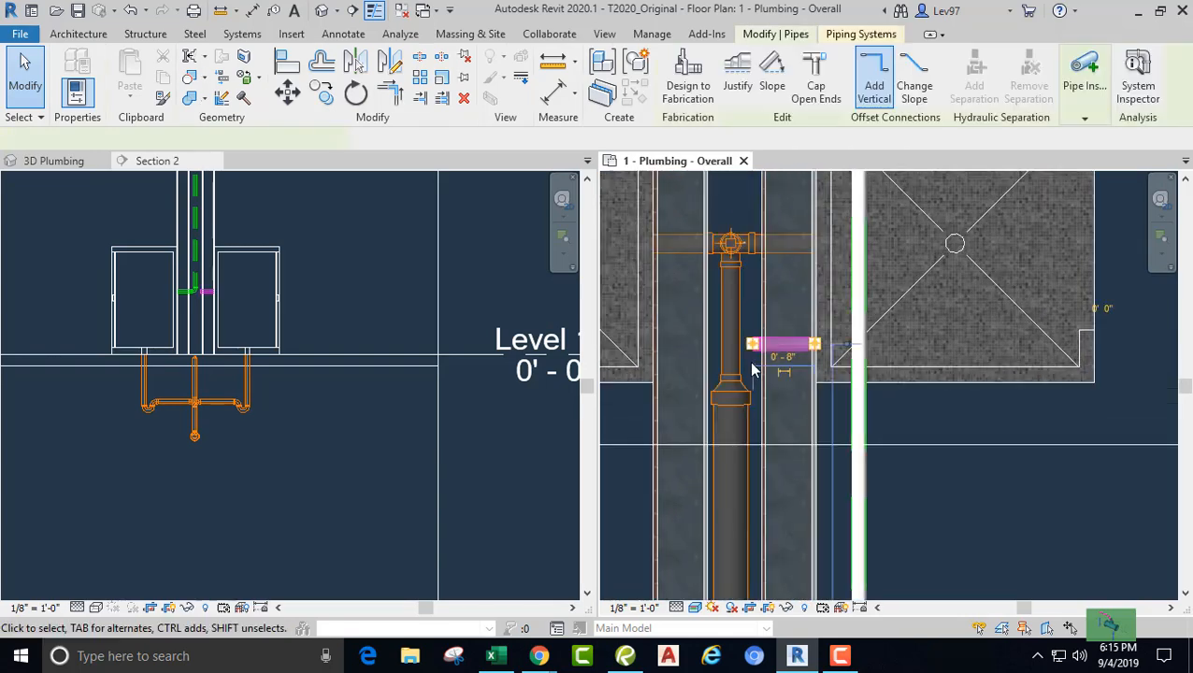
right_click(754, 344)
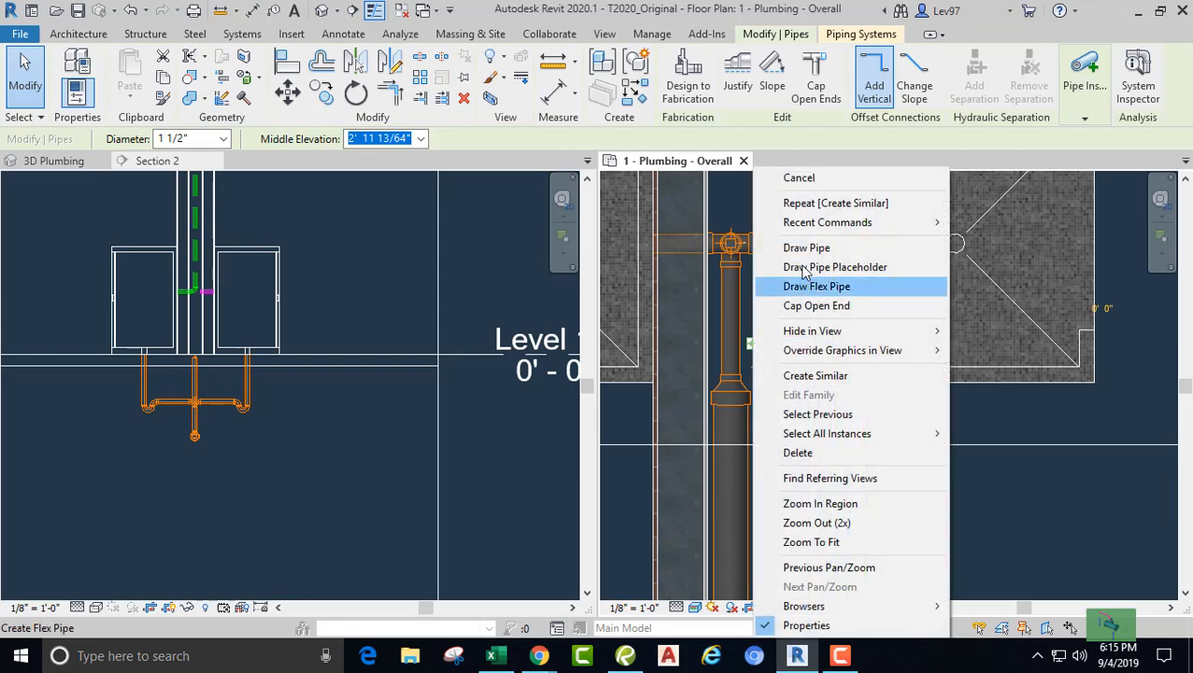
left_click(795, 250)
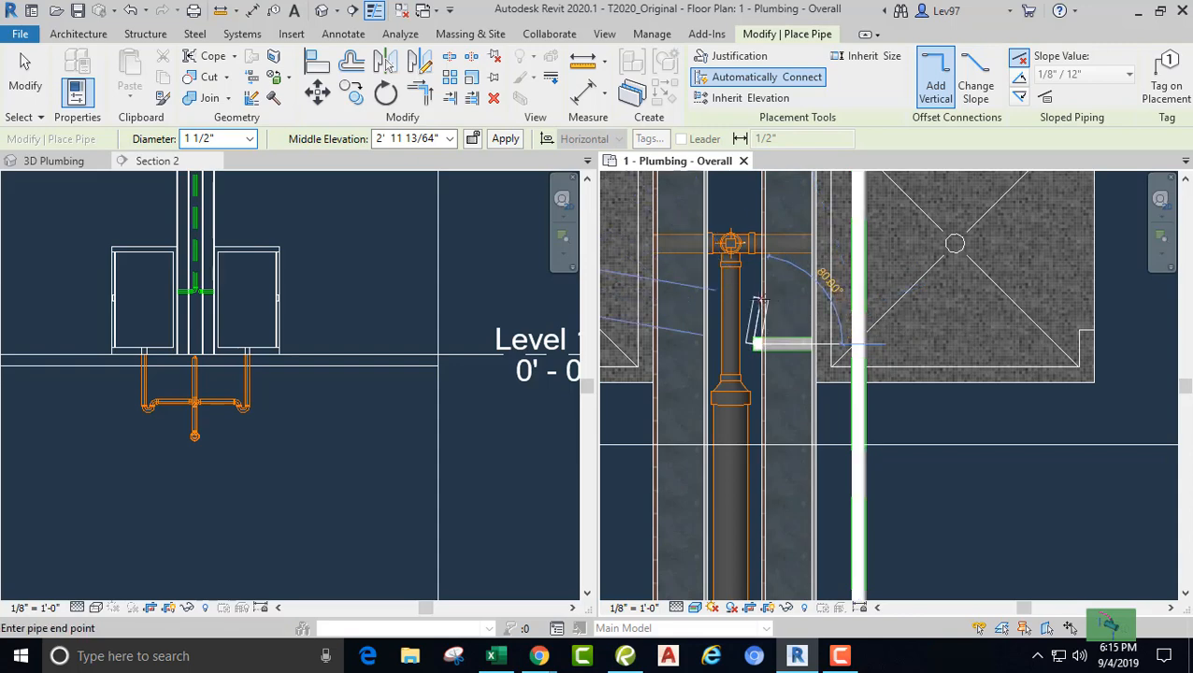
scroll(771, 319, "down", 3)
middle_click_drag(773, 320, 808, 393)
scroll(807, 393, "up", 1)
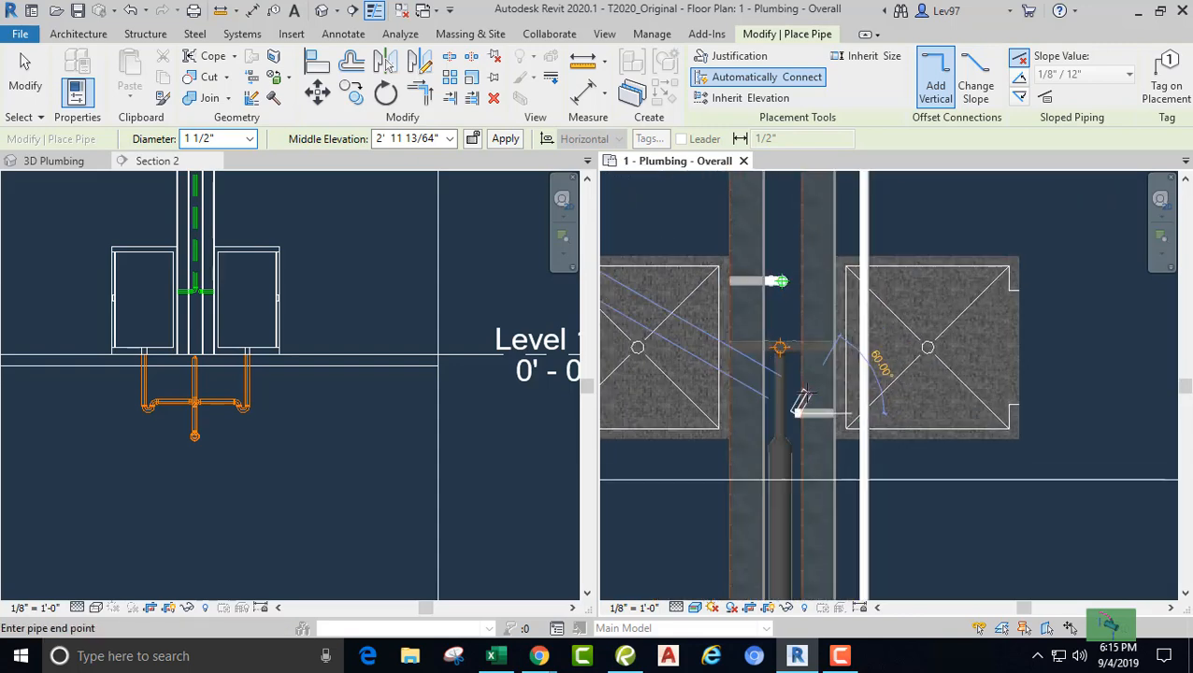
scroll(802, 402, "up", 1)
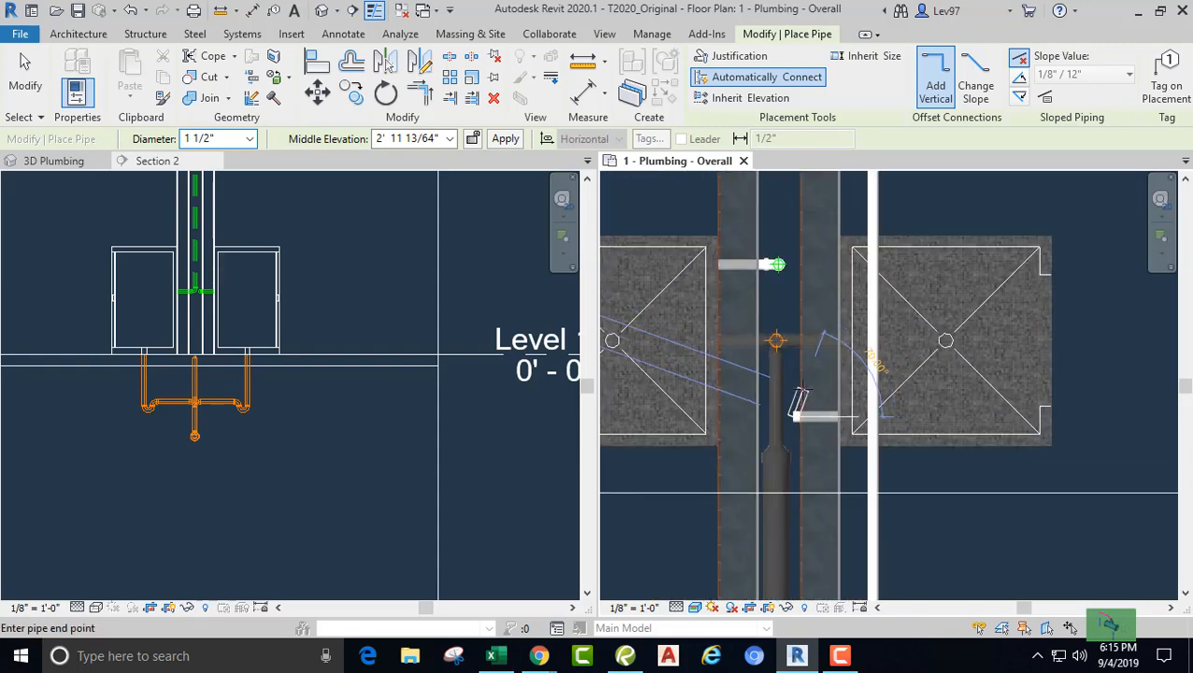
left_click(402, 138)
type("11")
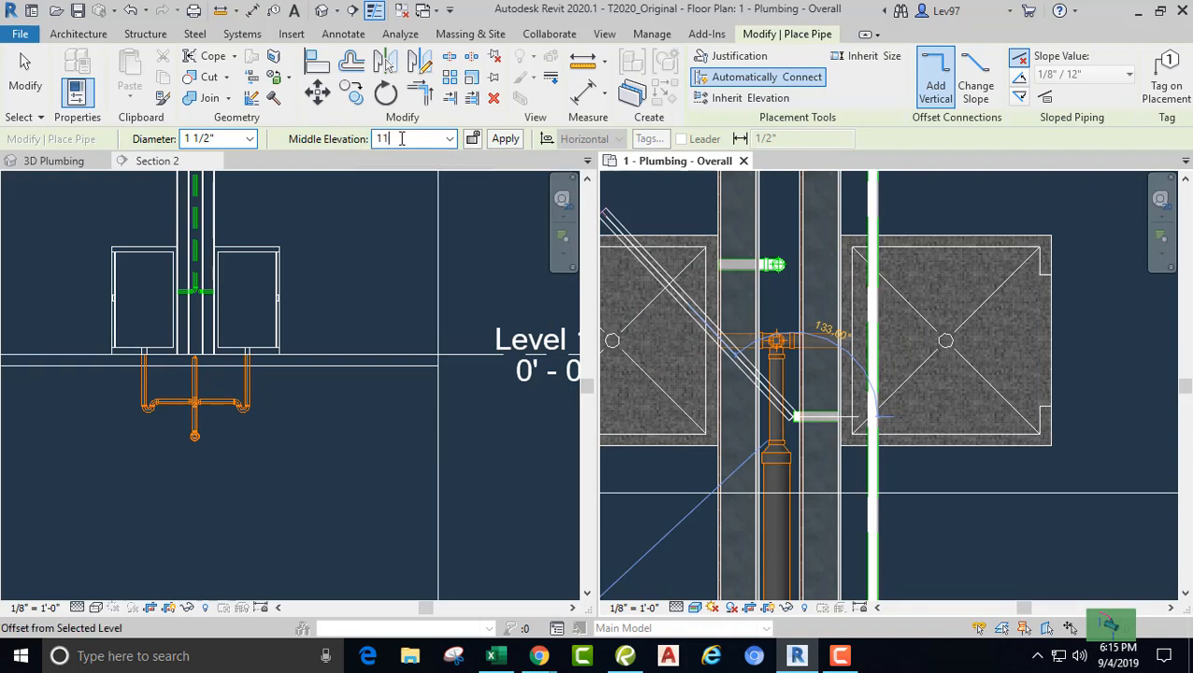
key("Return")
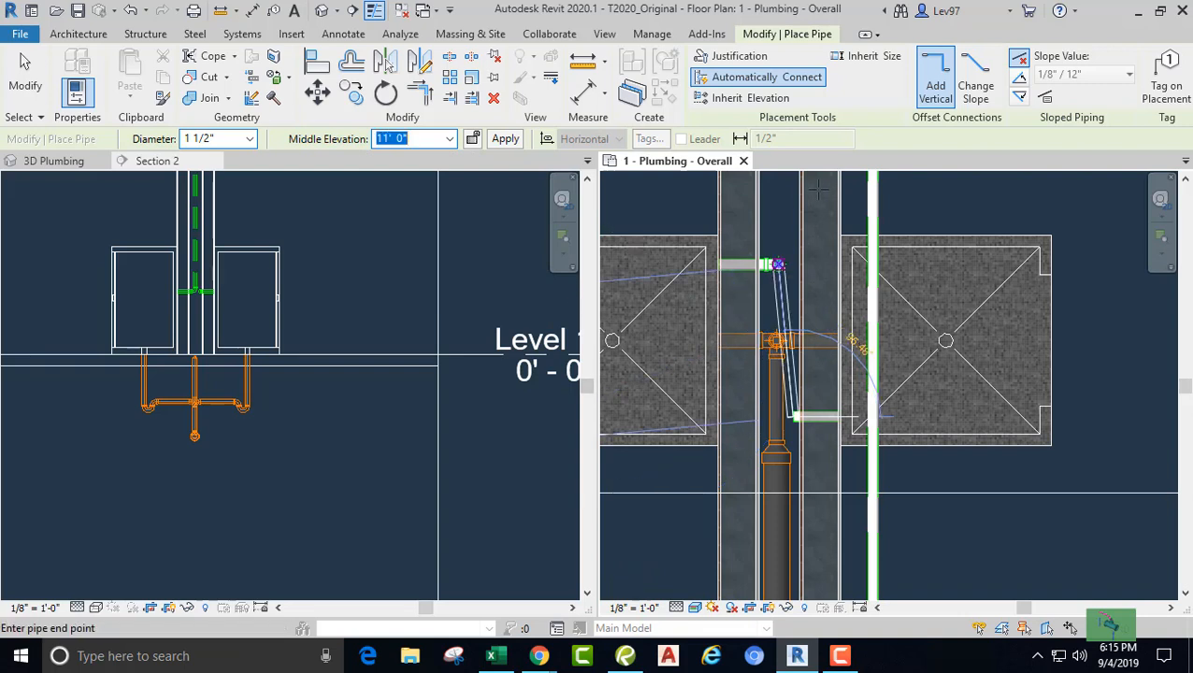
left_click(1019, 77)
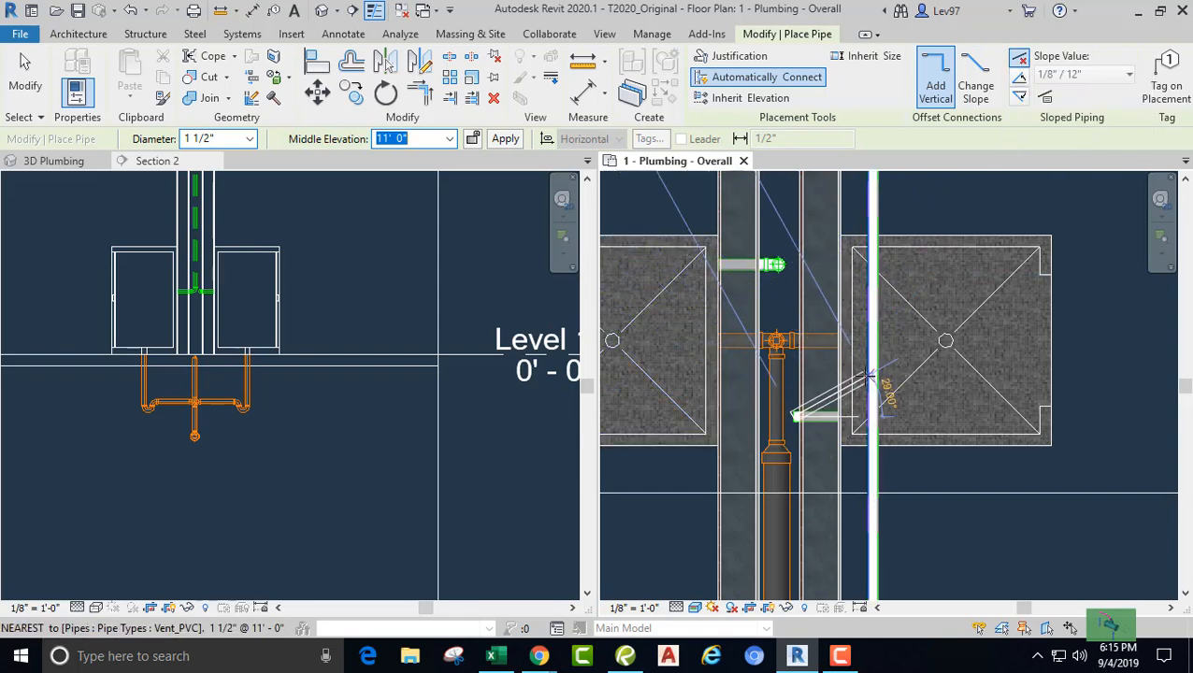
scroll(870, 377, "up", 2)
scroll(870, 377, "up", 3)
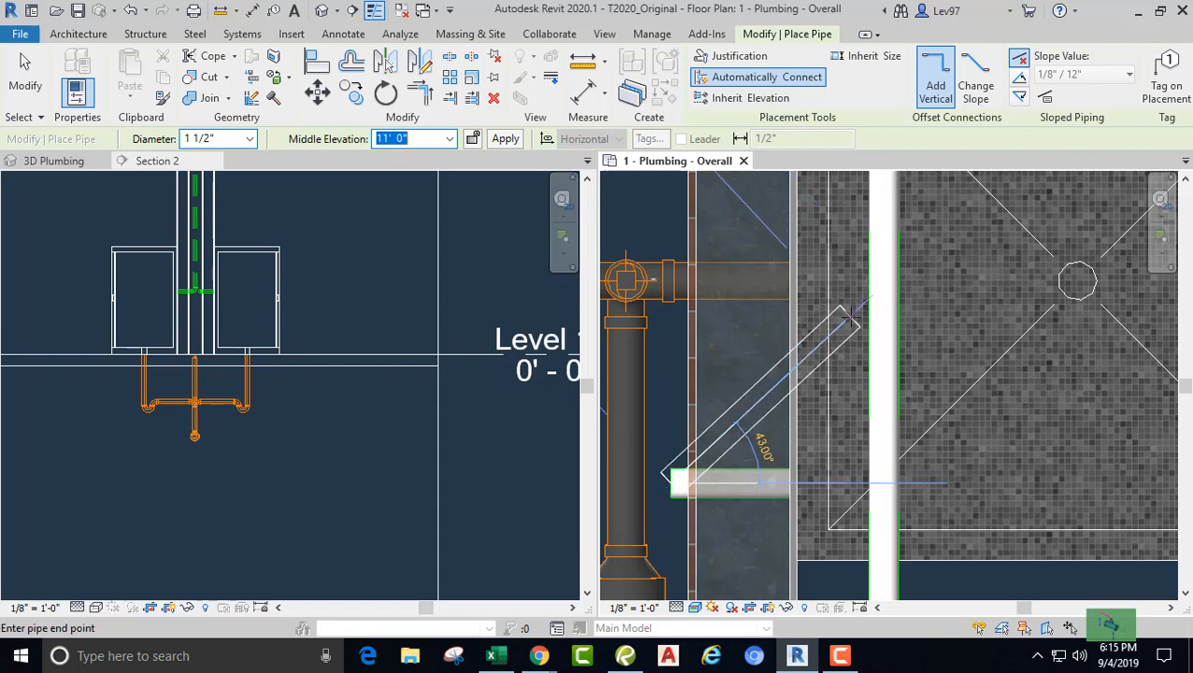
scroll(773, 374, "down", 3)
key("Escape")
Step: Set the diameter of the 11' 0" vent pipe beside the chase to 2" and clear the selection
scroll(773, 378, "down", 5)
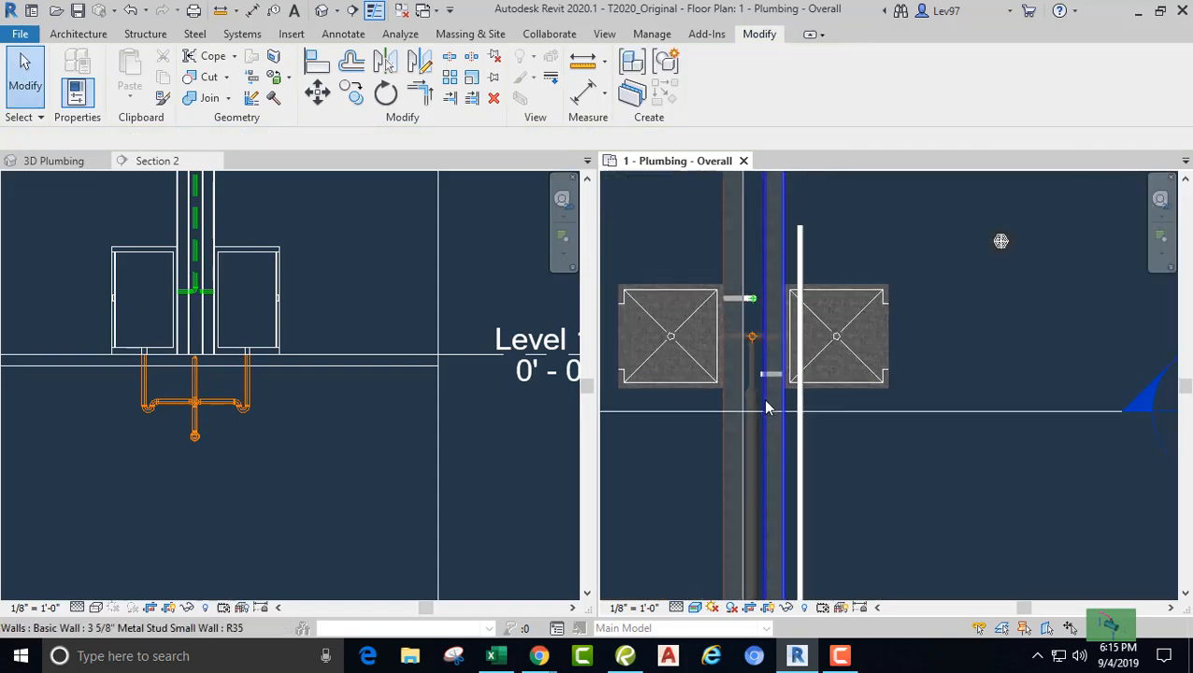
left_click(793, 499)
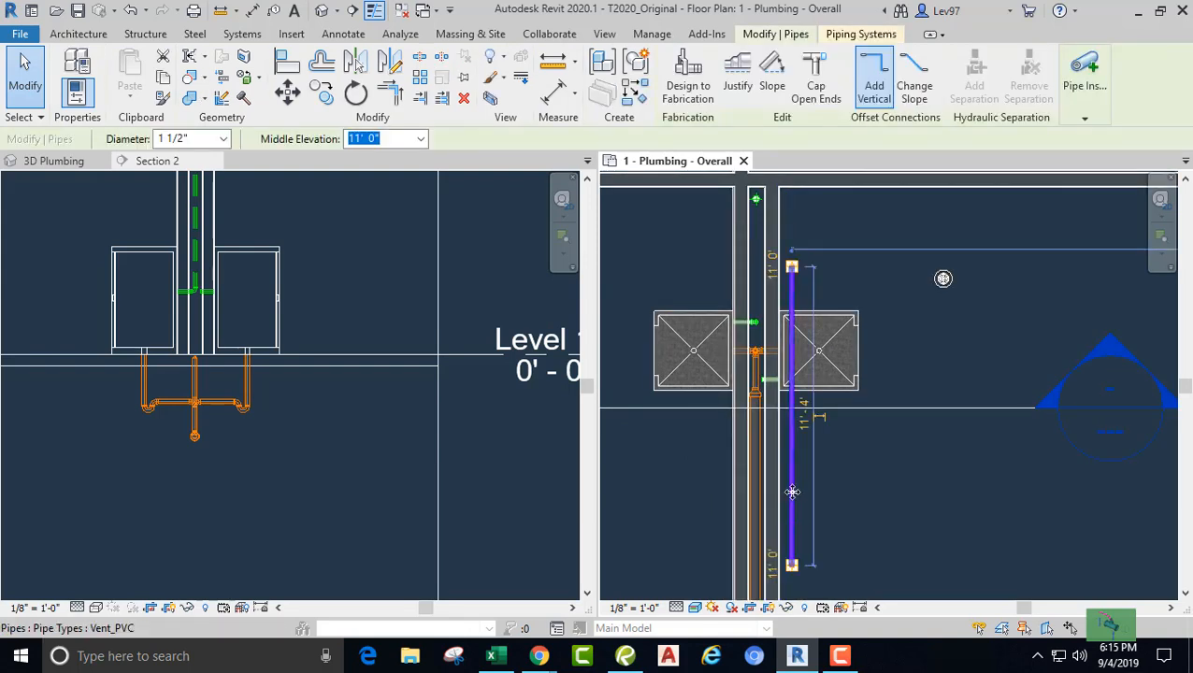
left_click(223, 138)
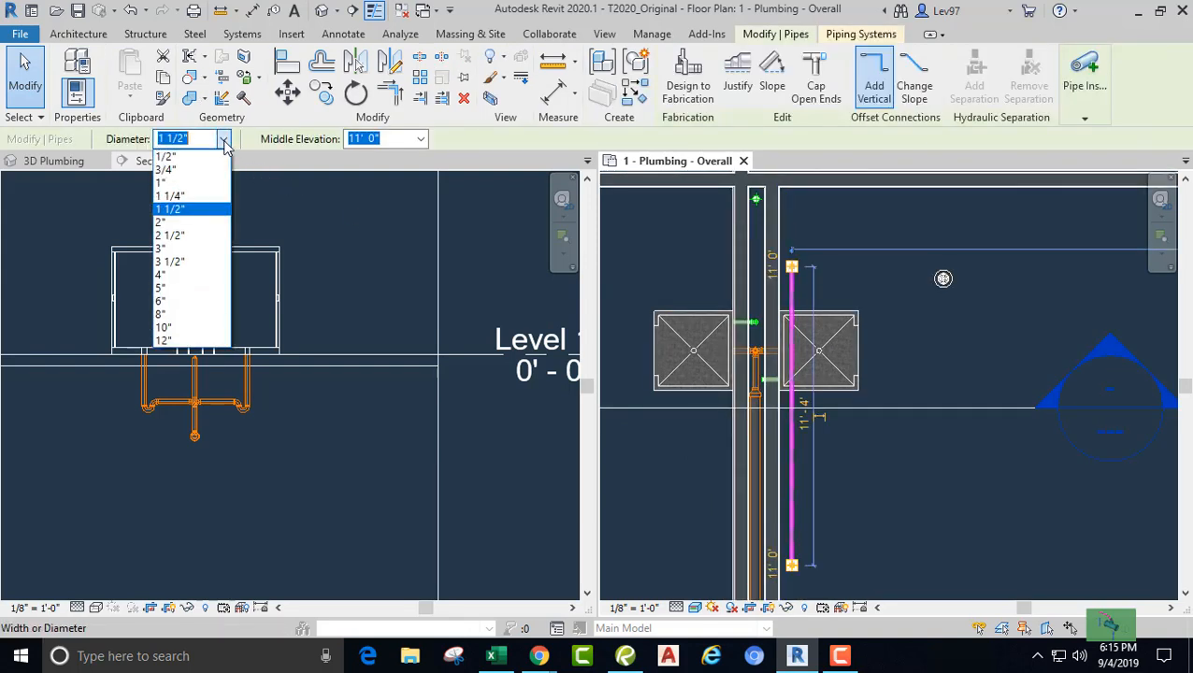
left_click(198, 230)
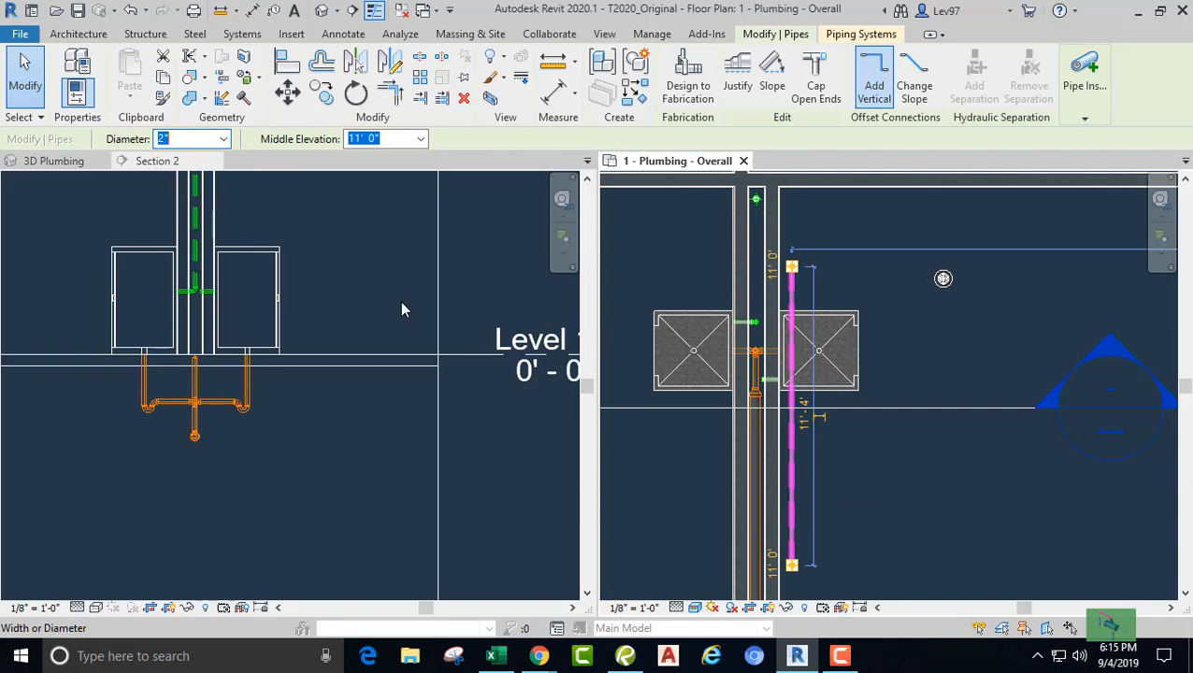
left_click(855, 488)
scroll(804, 444, "up", 2)
scroll(802, 433, "up", 3)
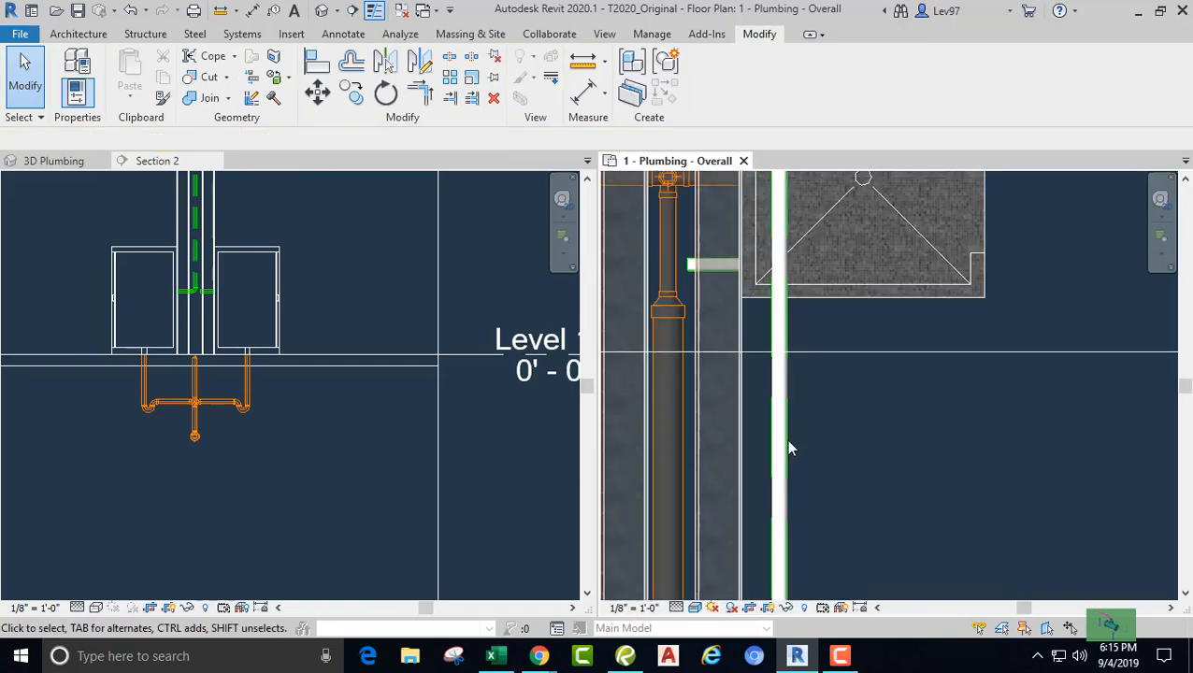
Step: Draw a 1 1/2" vent pipe at 11' 0" from the shower's open vent stub, joining the 2" overhead vent at 45 degrees
left_click(785, 444)
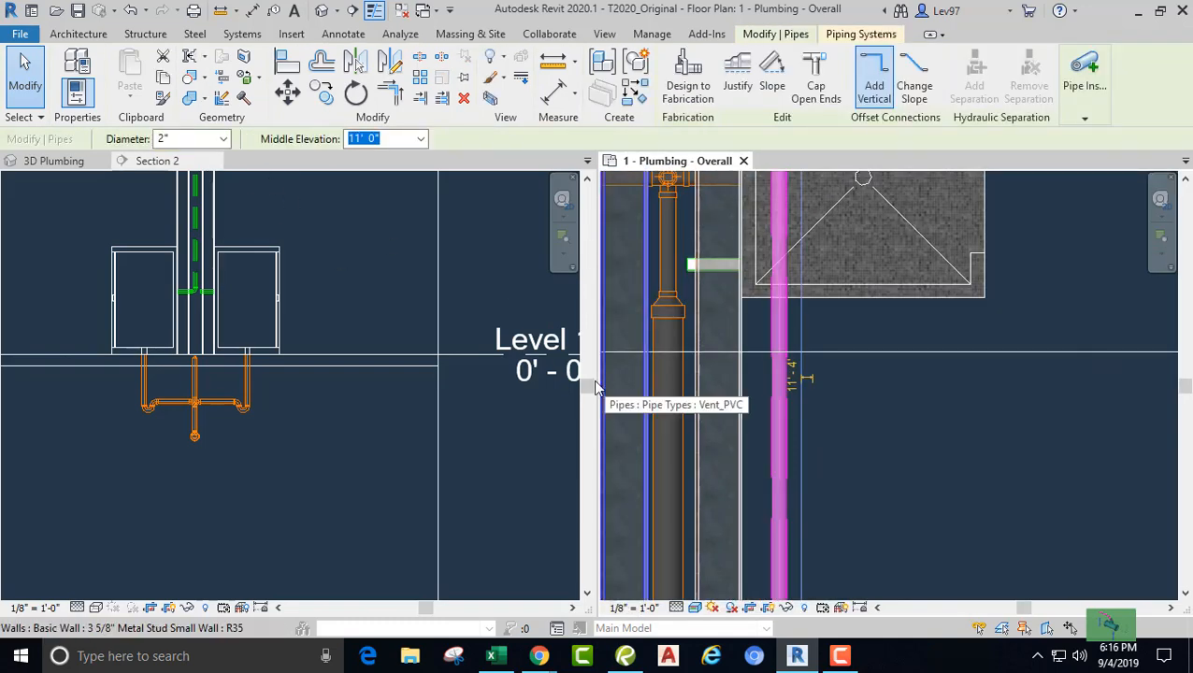
left_click(852, 397)
middle_click_drag(844, 360, 958, 445)
scroll(880, 416, "up", 2)
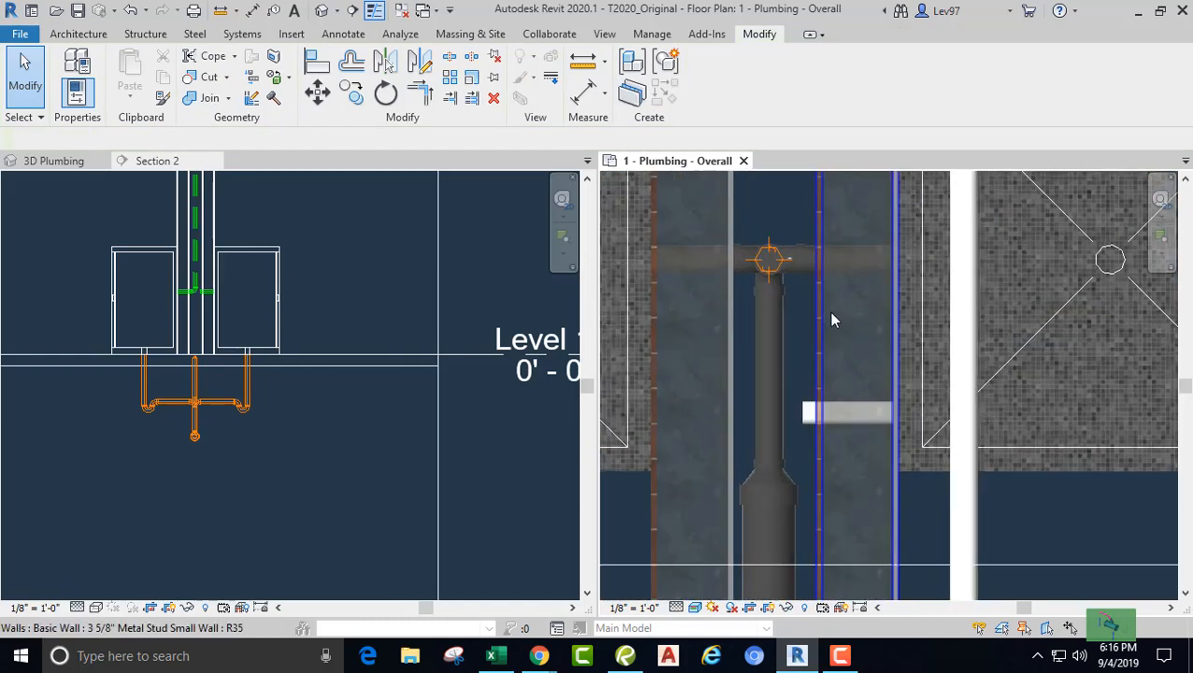
left_click(811, 426)
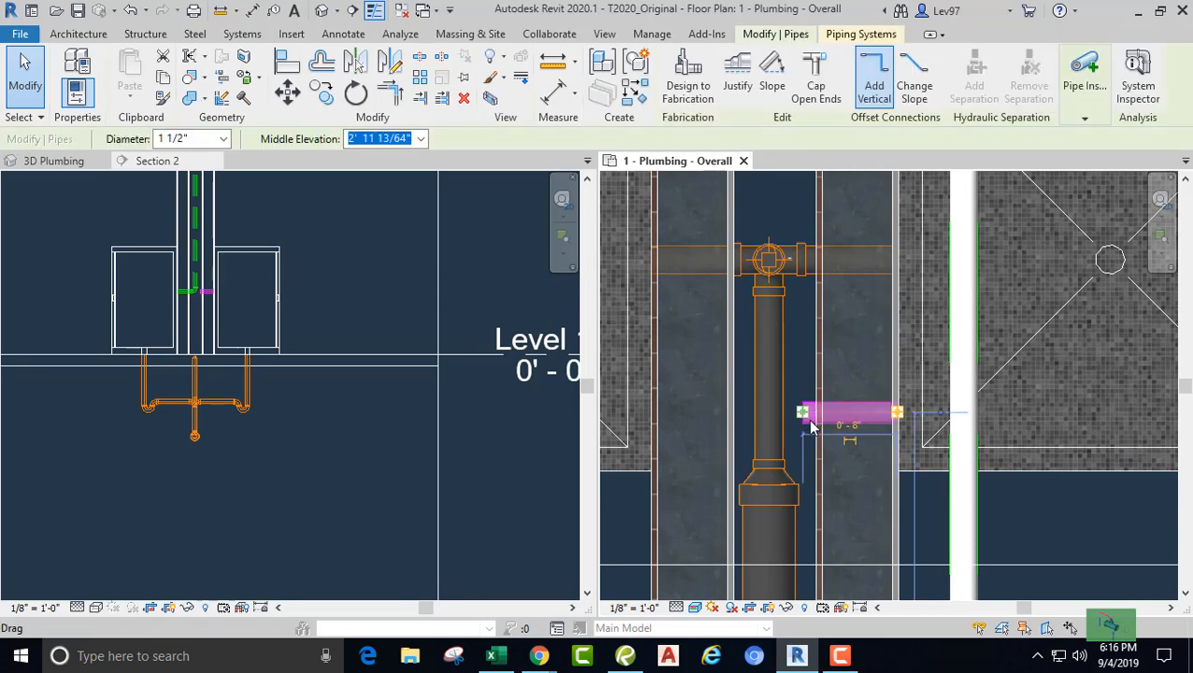
right_click(806, 429)
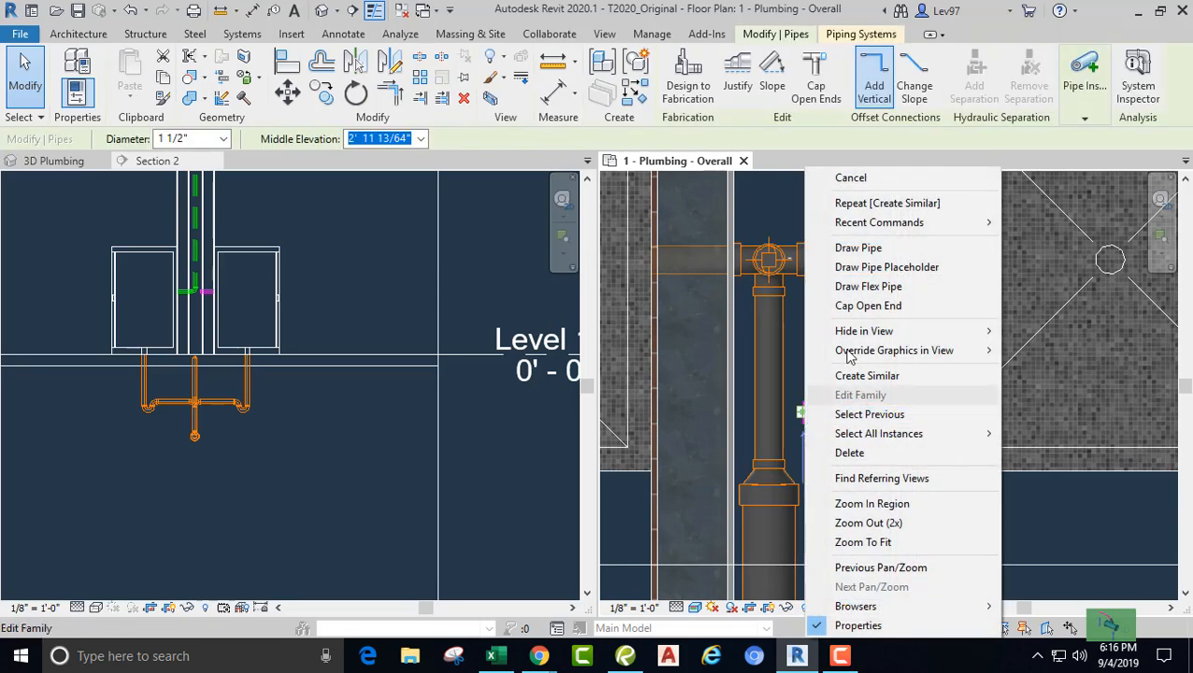
left_click(858, 248)
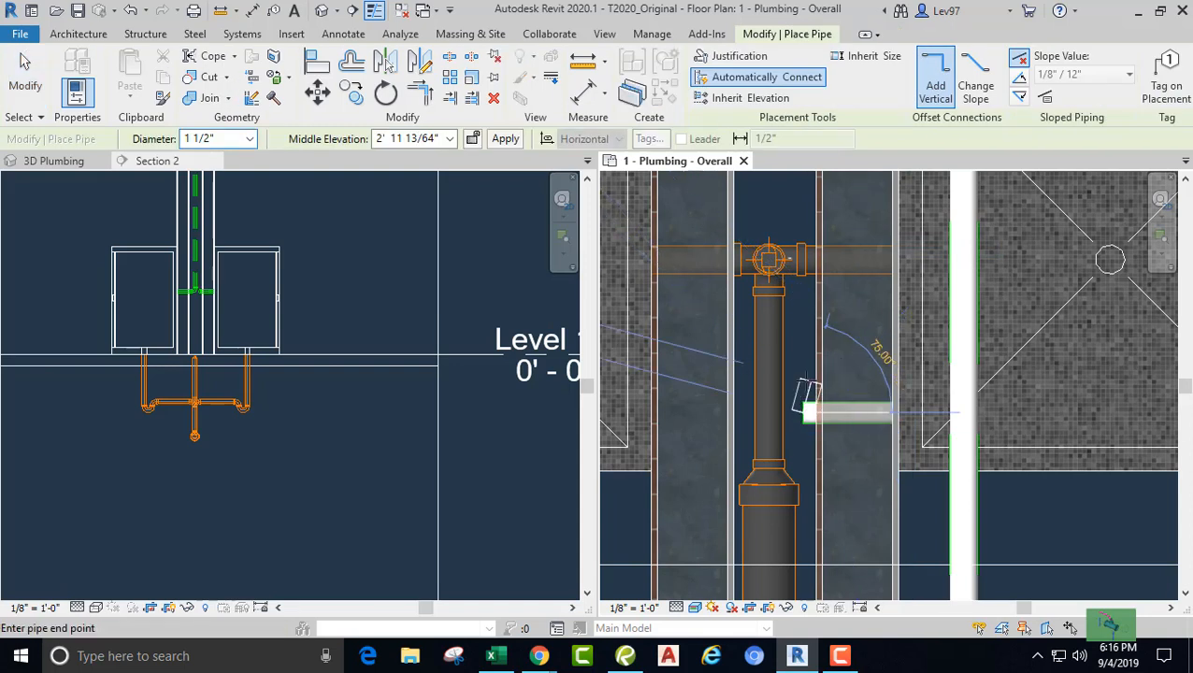
left_click(432, 138)
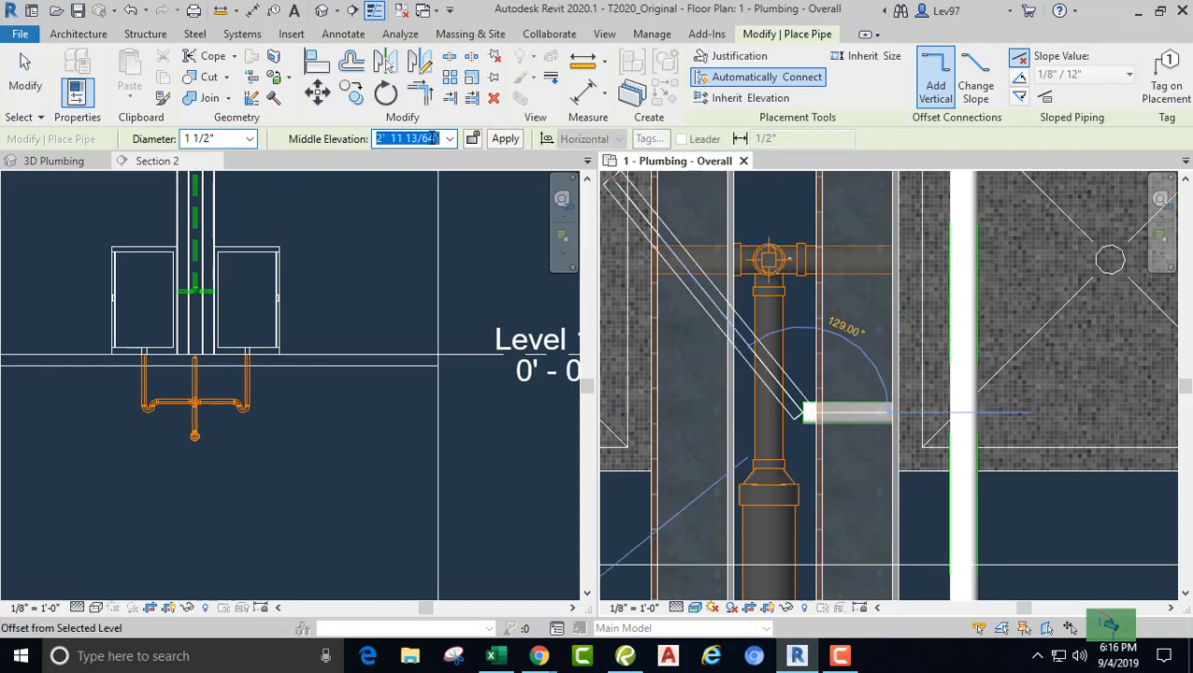
type("11")
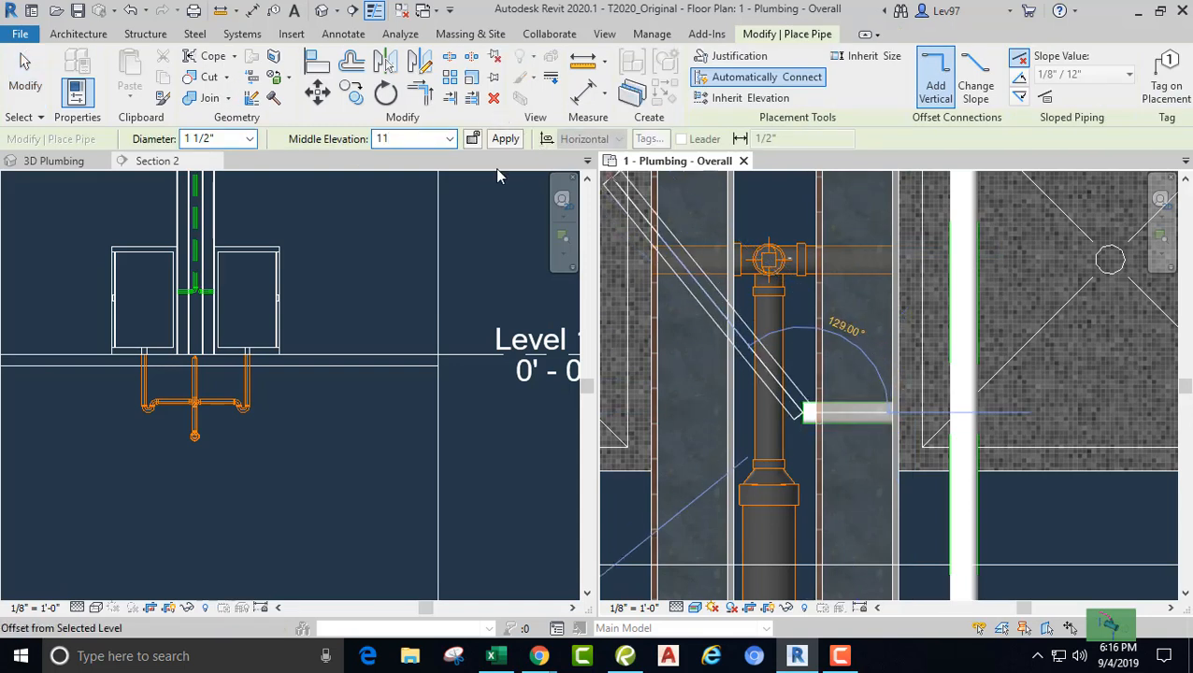
key("Return")
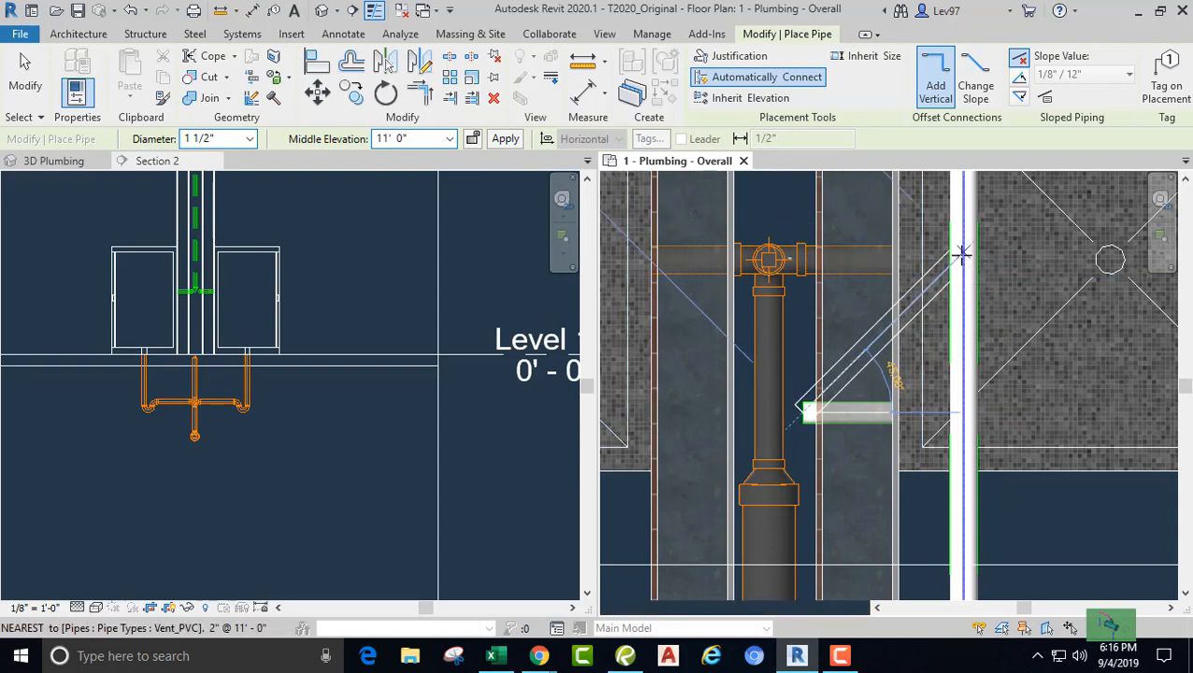
left_click(963, 252)
key("Escape")
key("Escape")
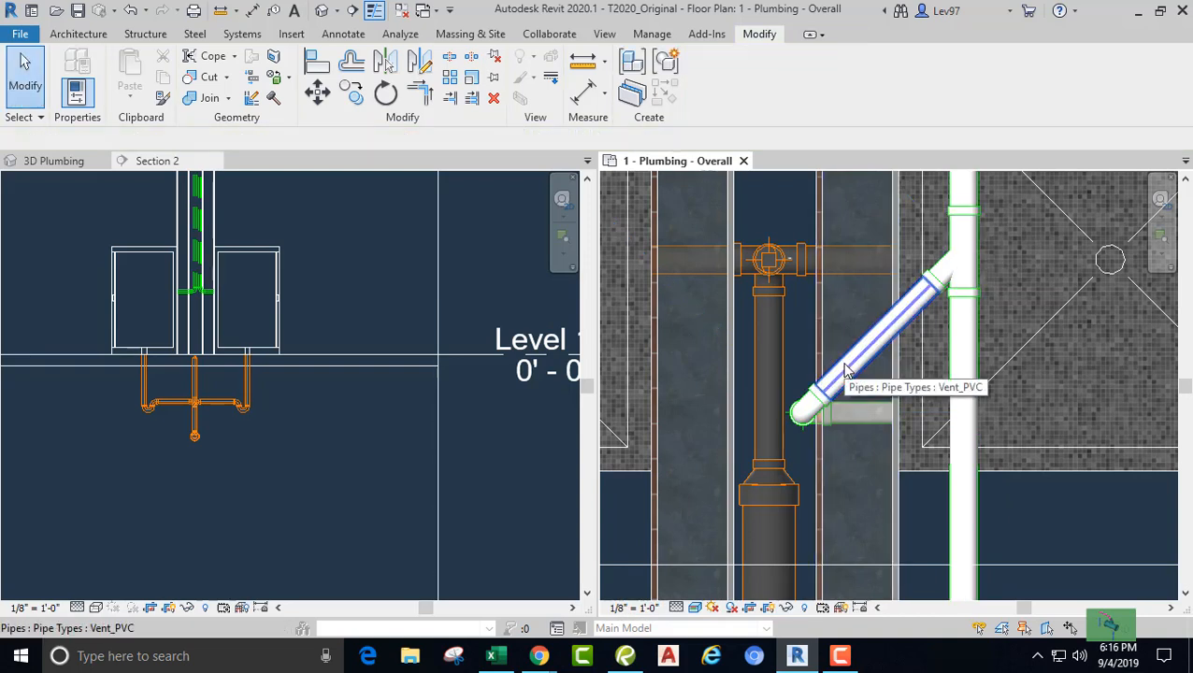
Step: Select the new 1 1/2" vent riser in 3D and nudge it in the floor plan into the wall beside the shower, clearing the selection
left_click(54, 166)
middle_click_drag(221, 264, 142, 285)
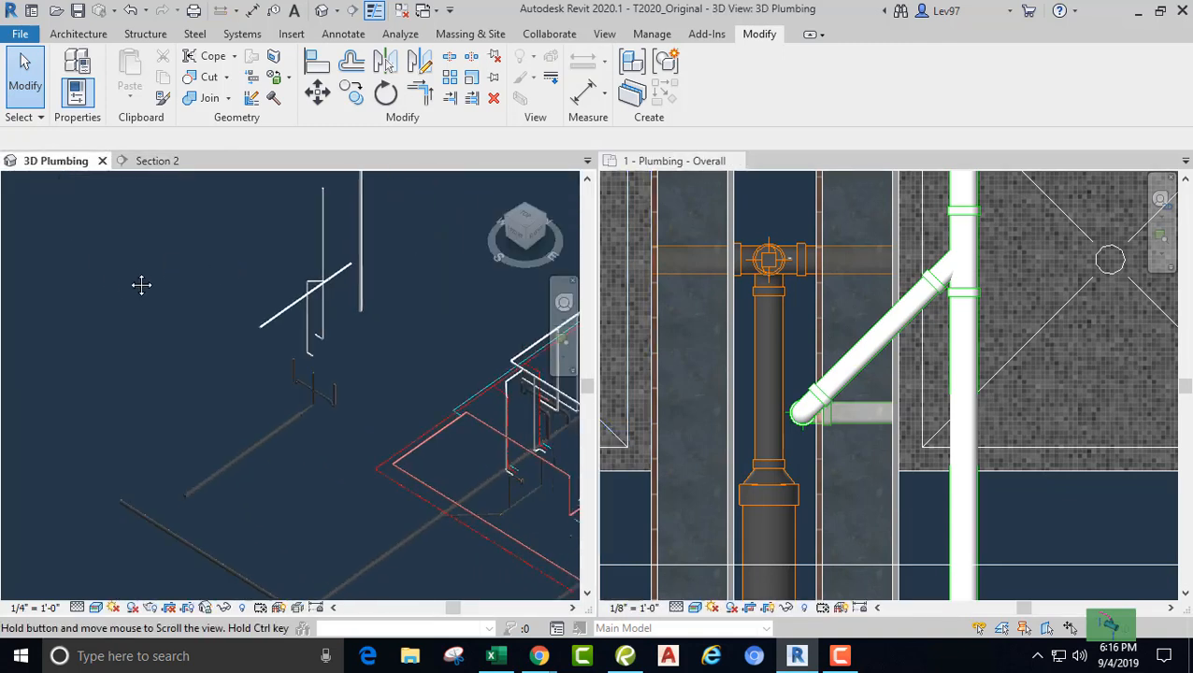
scroll(343, 365, "up", 3)
scroll(284, 345, "up", 3)
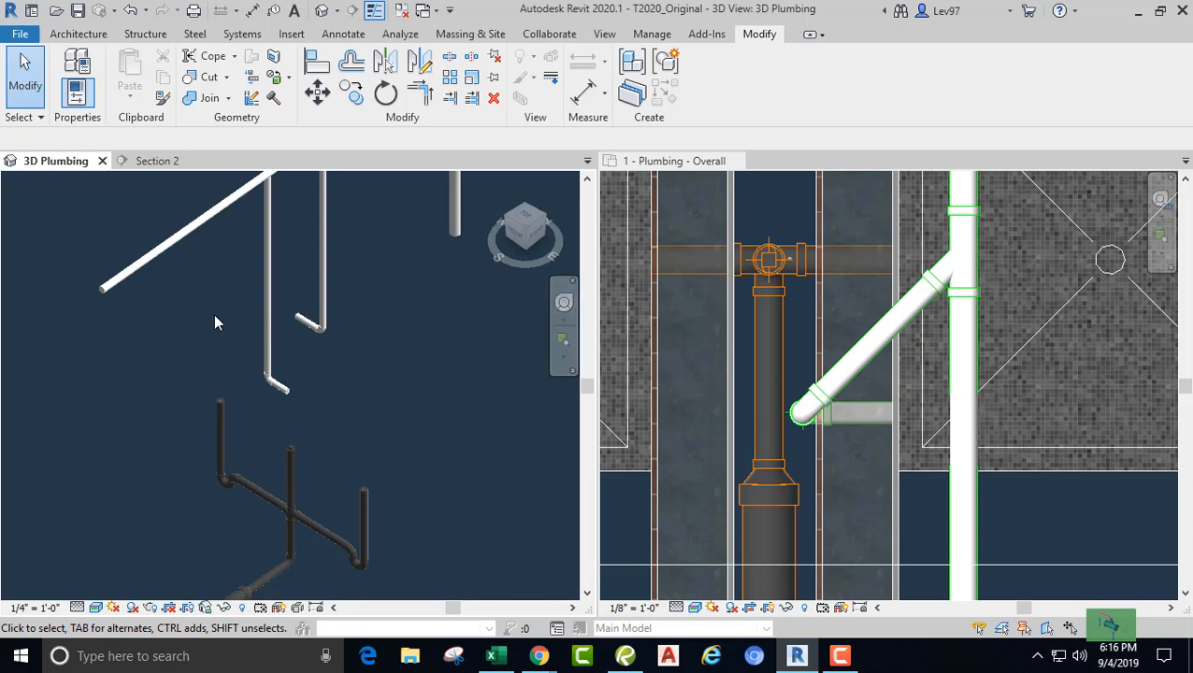
middle_click_drag(235, 329, 239, 393)
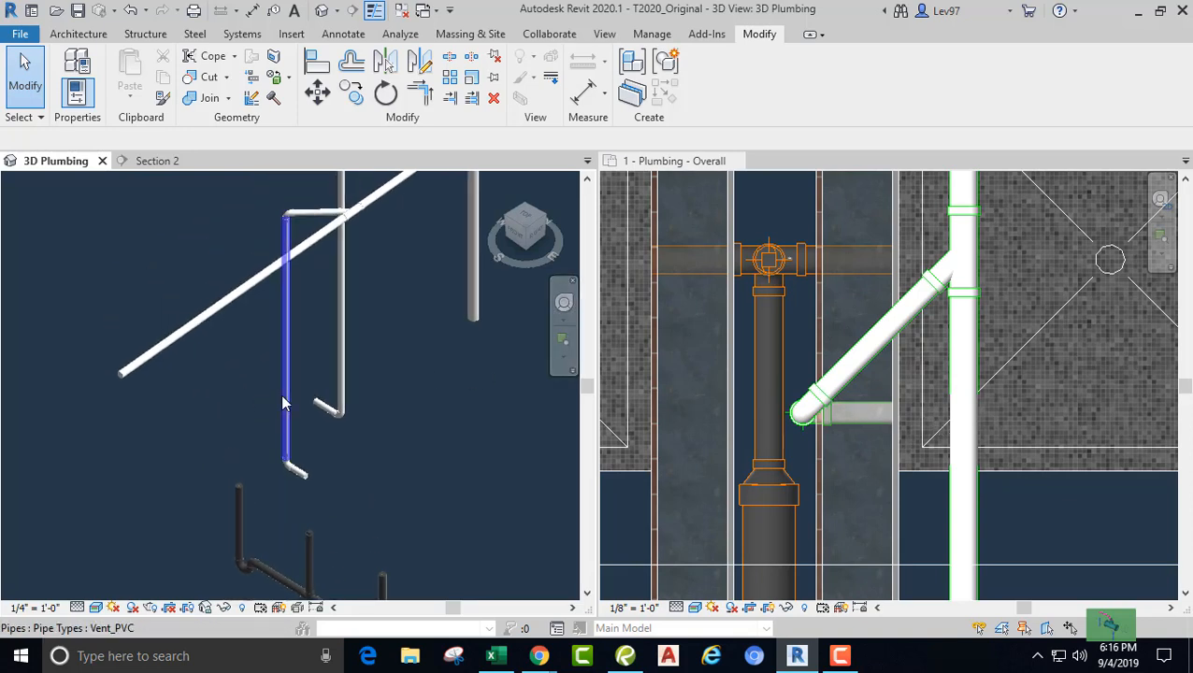
left_click(282, 398)
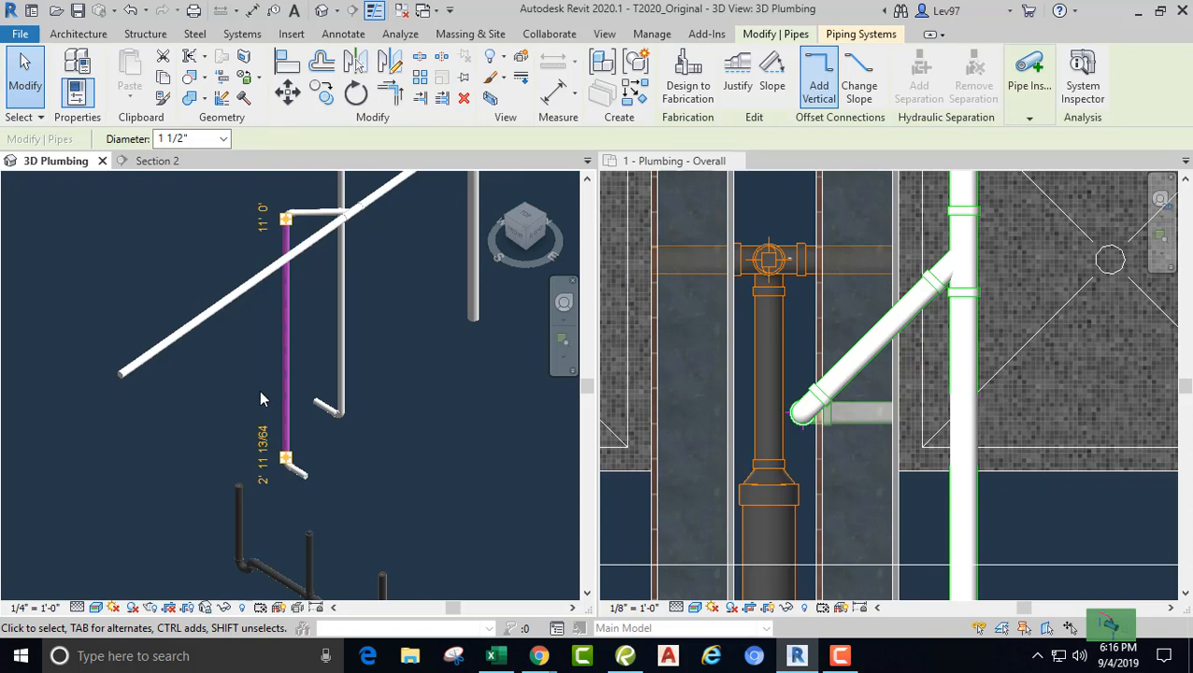
left_click(797, 460)
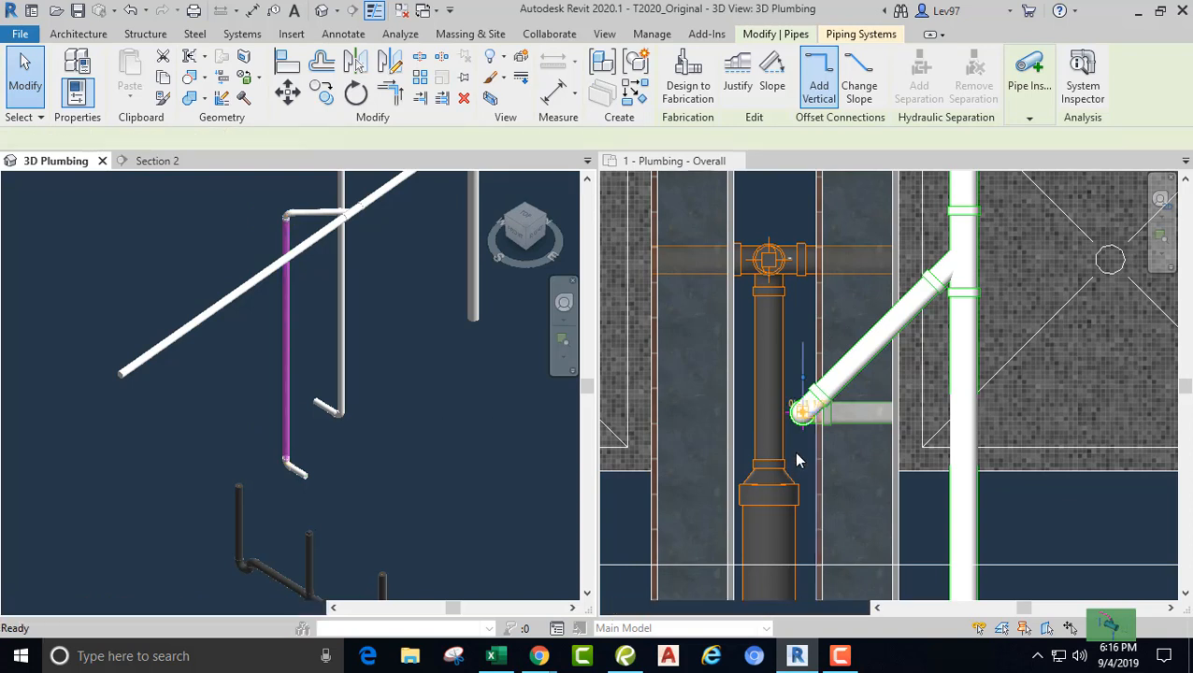
key("Right")
key("Right")
key("Right")
key("Right")
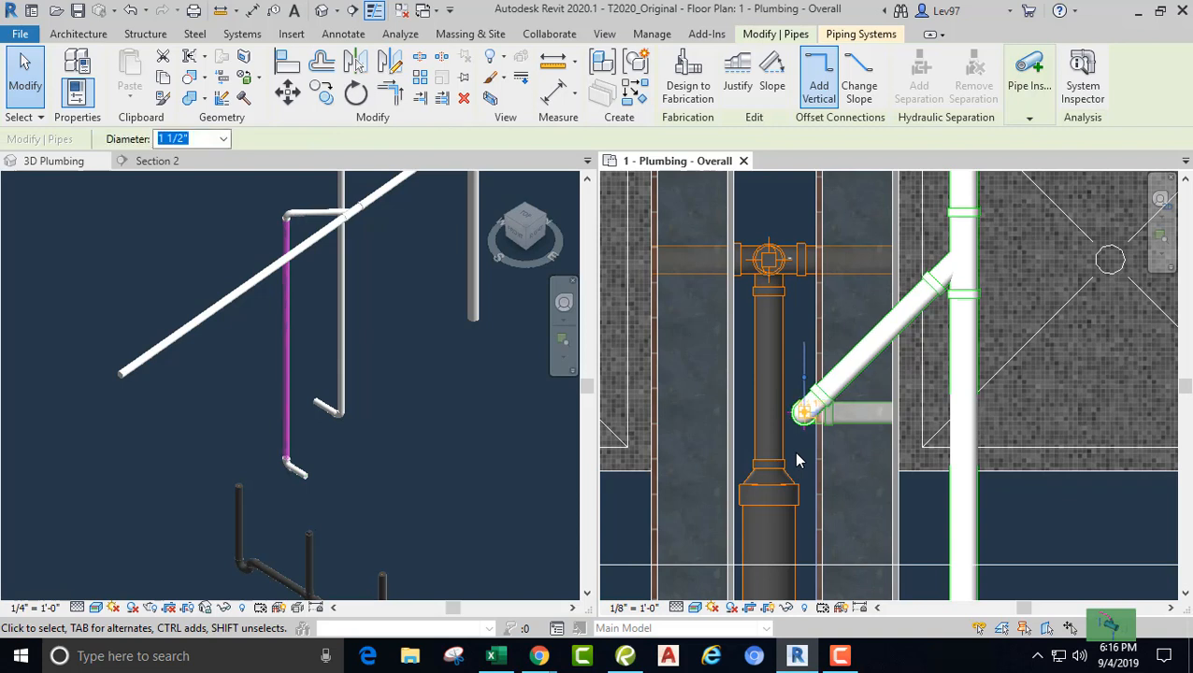
key("Right")
key("Right")
key("Right")
key("Right")
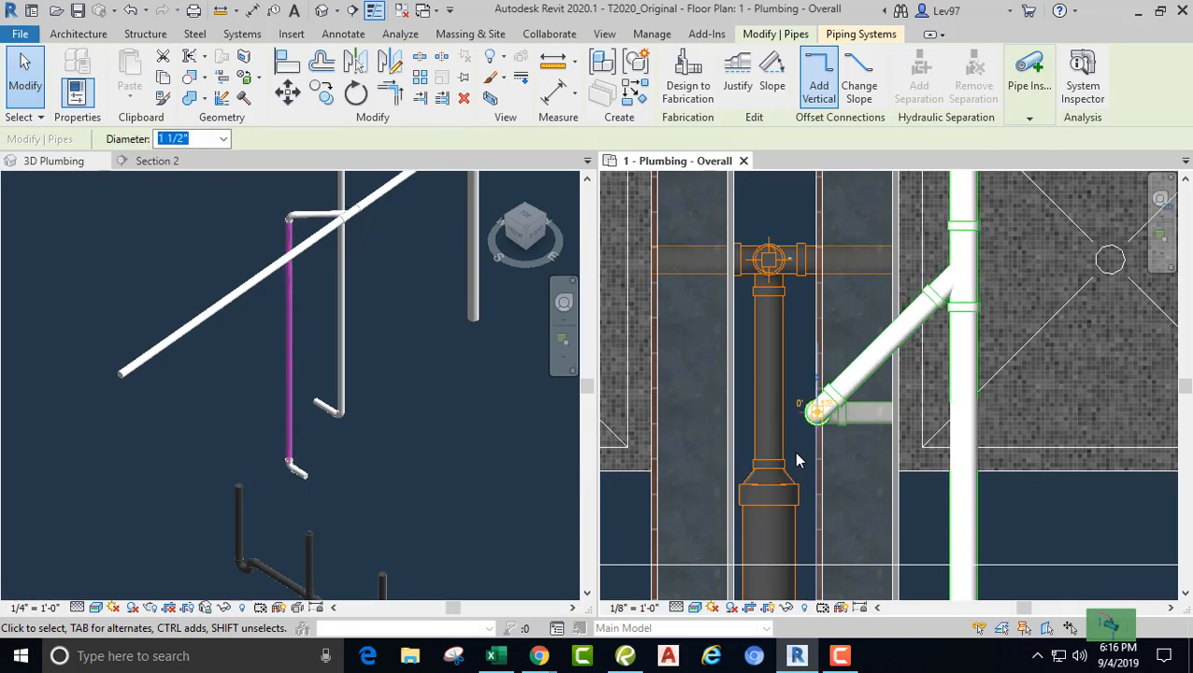
key("Right")
key("Right")
key("Right")
key("Right")
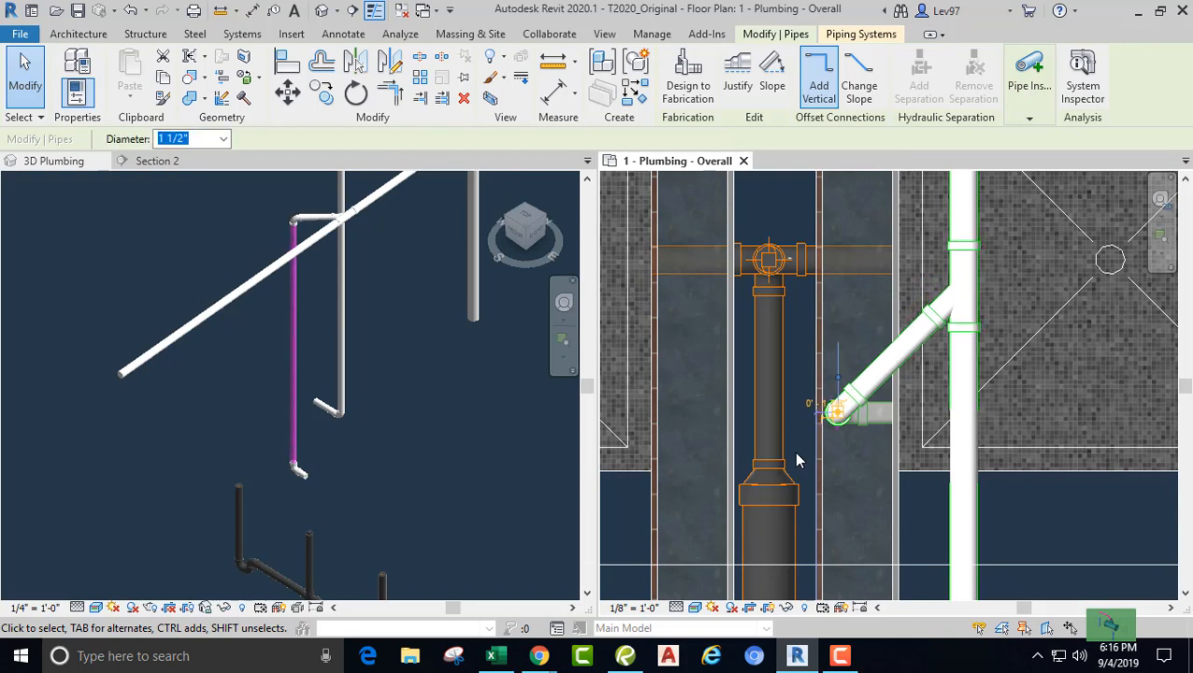
key("Right")
key("Right")
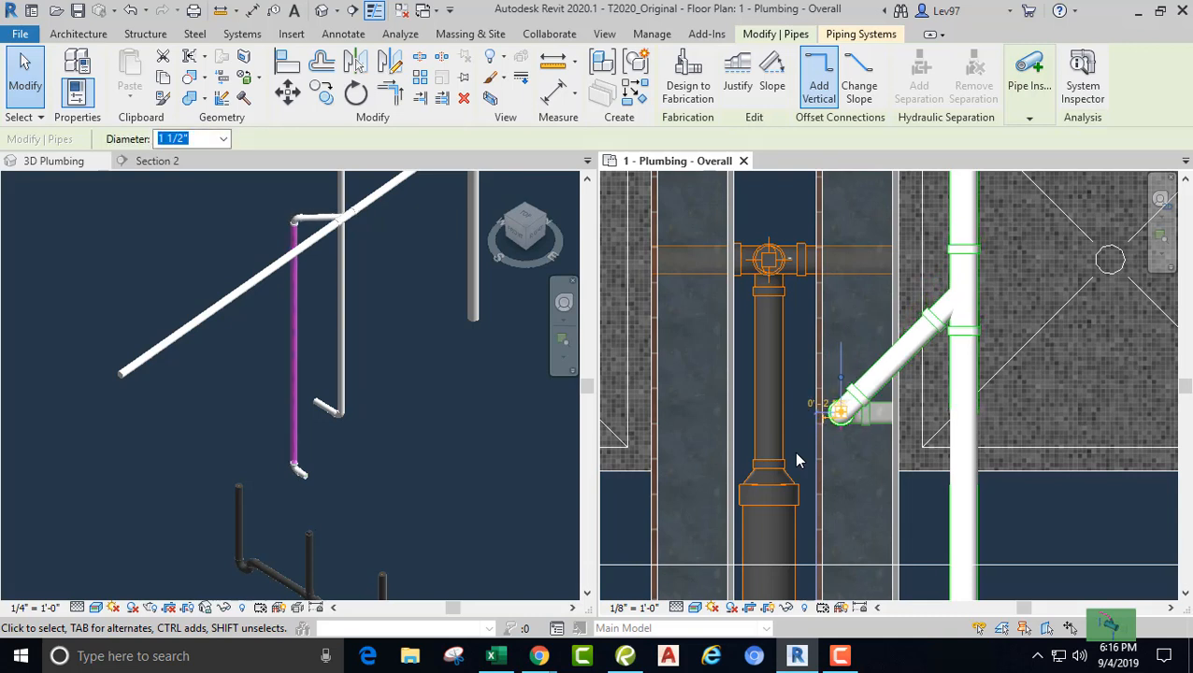
key("Escape")
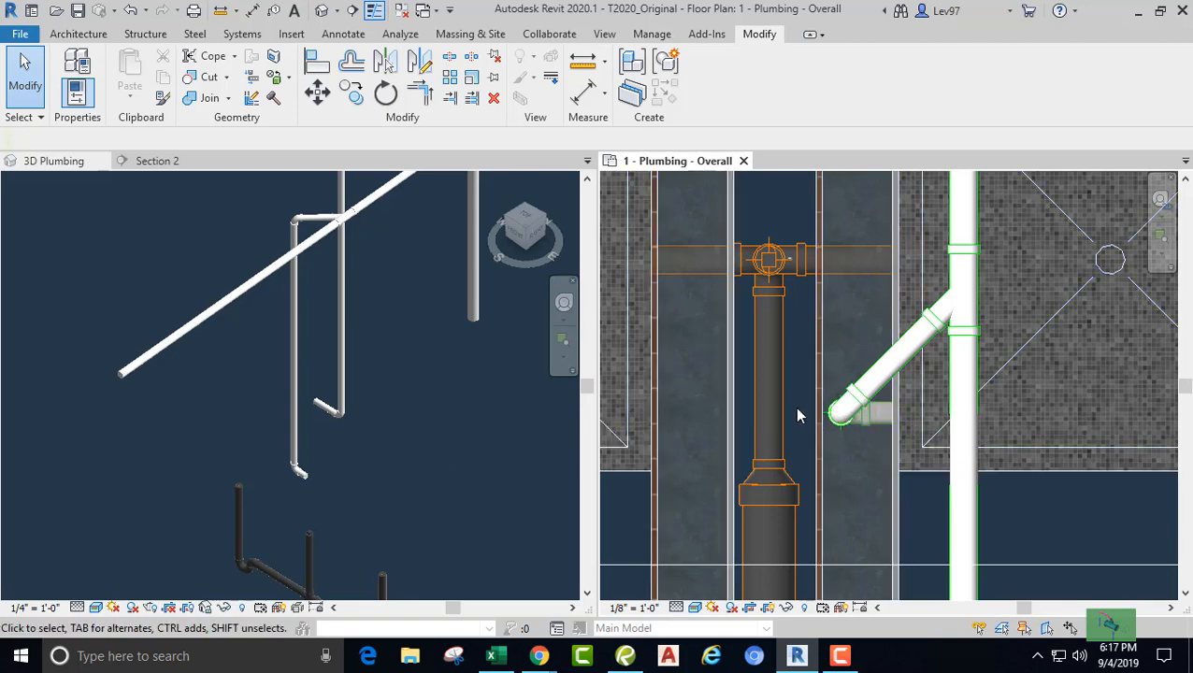
Step: Examine the reducing vent tee and the 2" overhead vent pipe around the angled connection in the floor plan
scroll(798, 415, "down", 4)
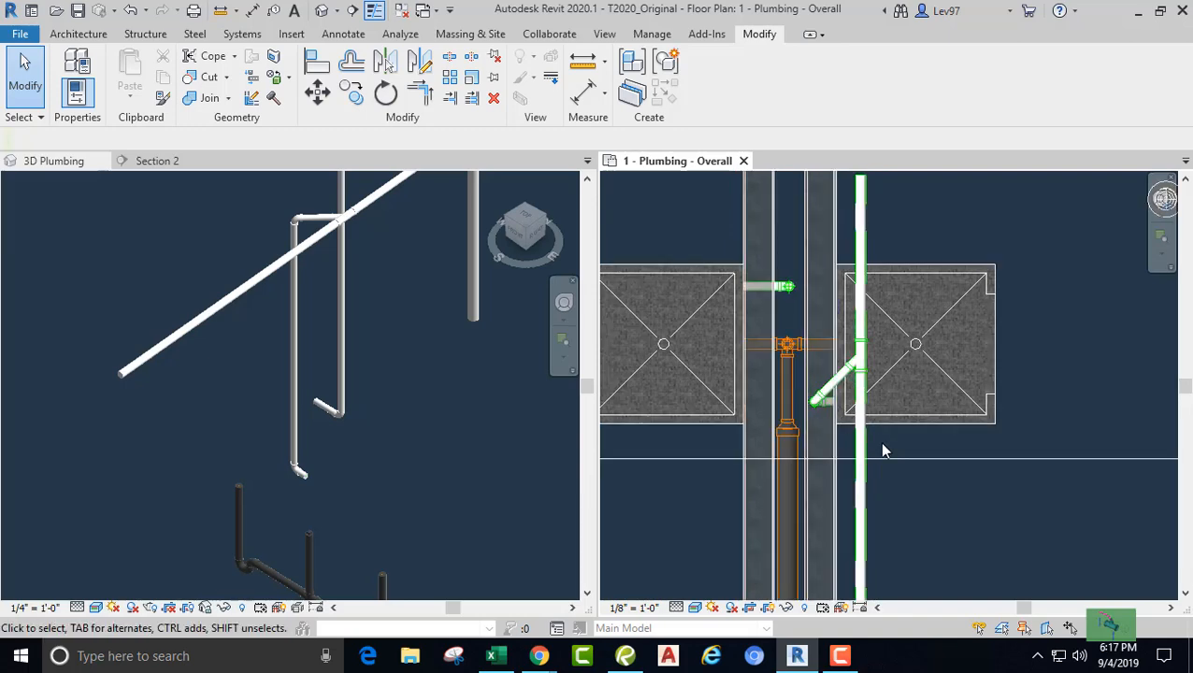
scroll(860, 446, "up", 3)
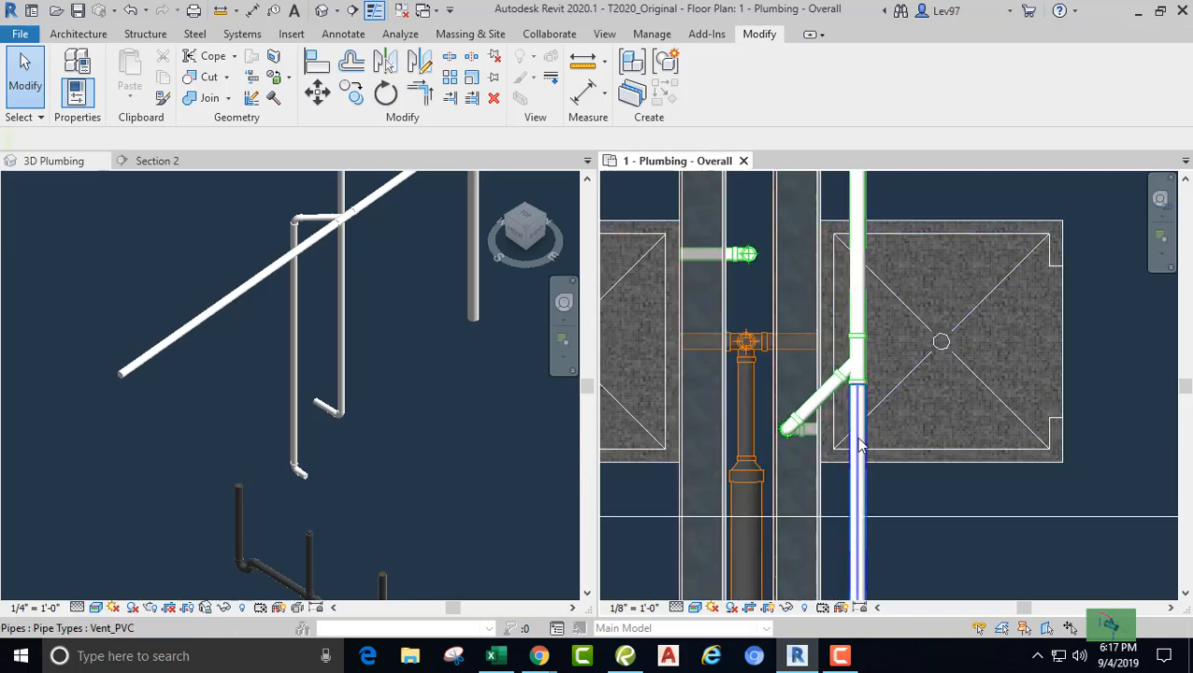
left_click(879, 496)
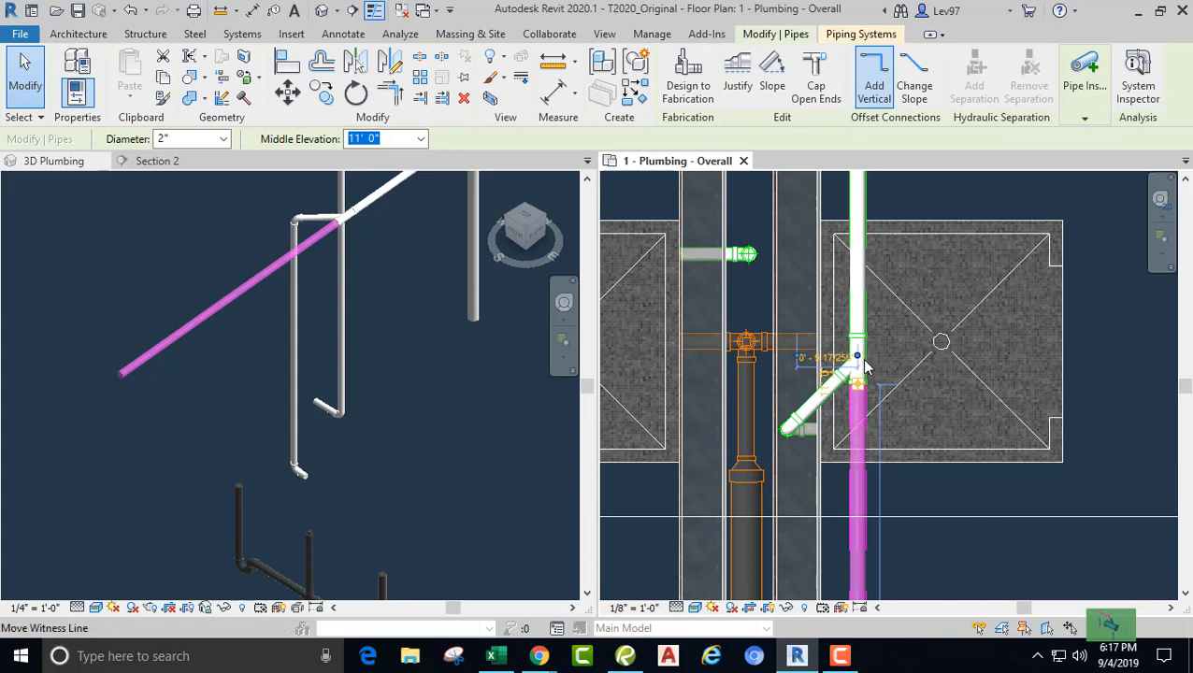
scroll(863, 374, "up", 1)
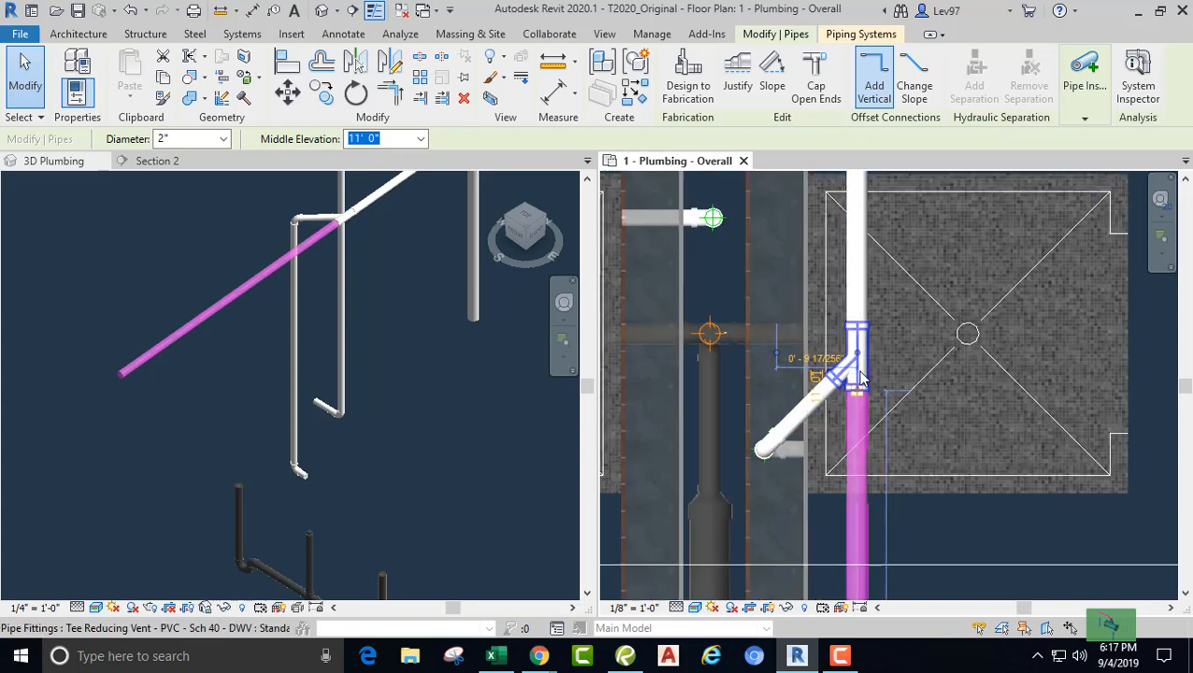
scroll(870, 374, "up", 1)
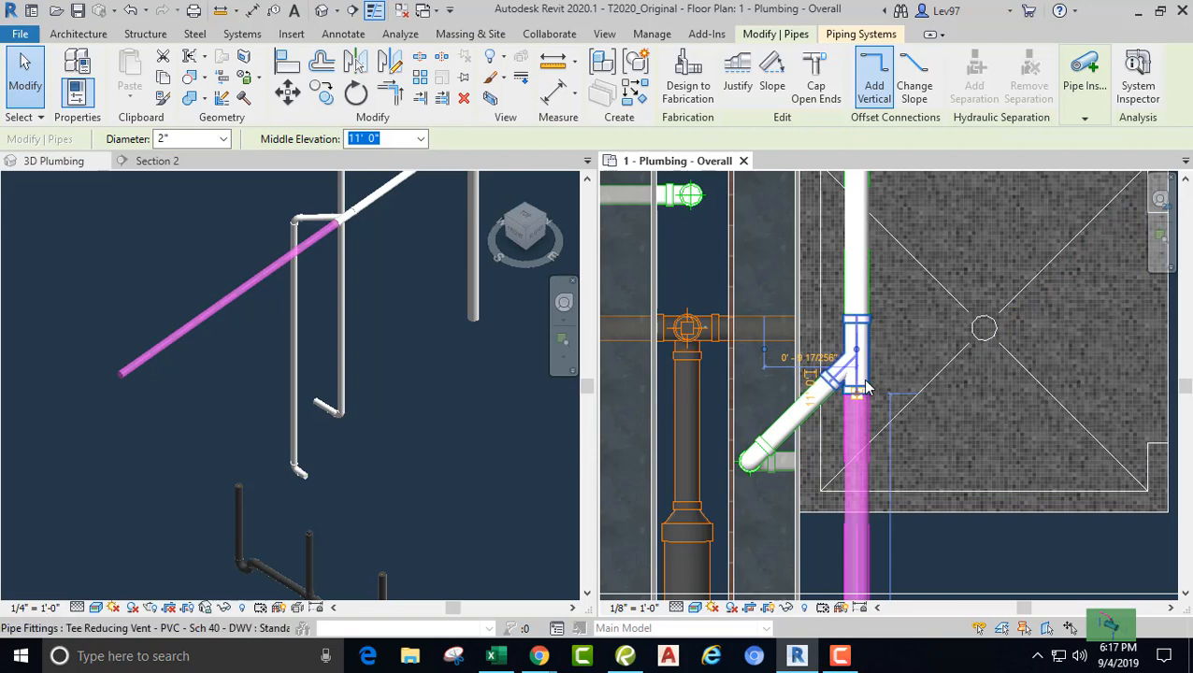
scroll(866, 389, "down", 4)
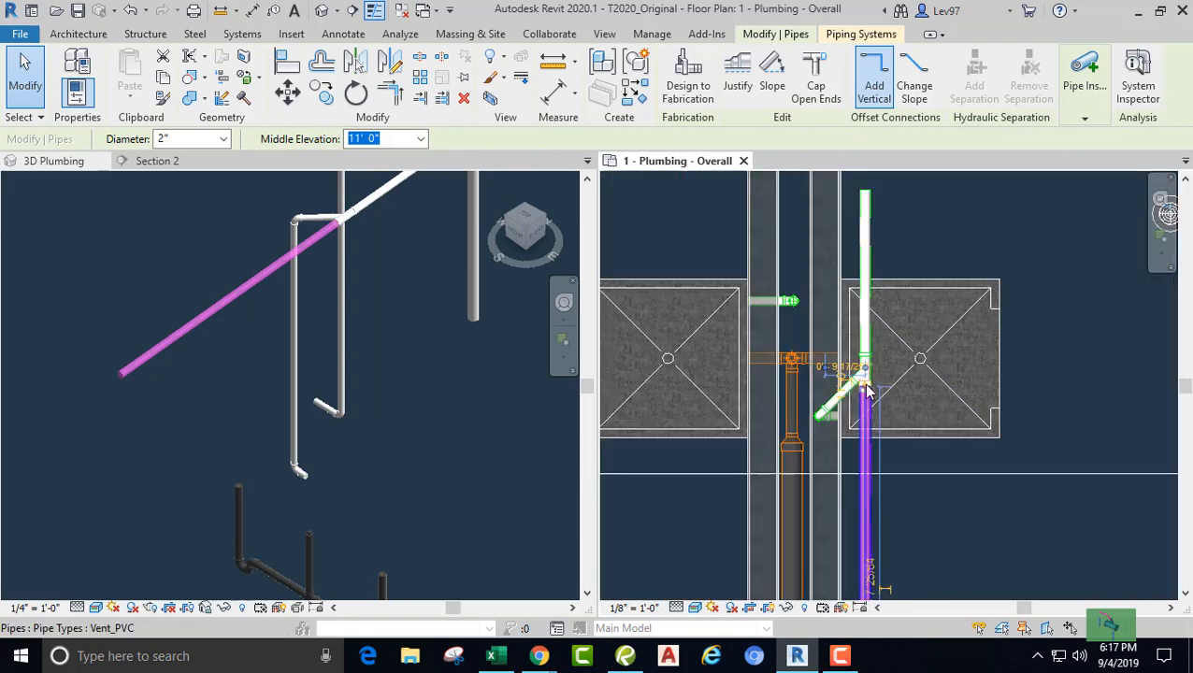
scroll(866, 389, "up", 4)
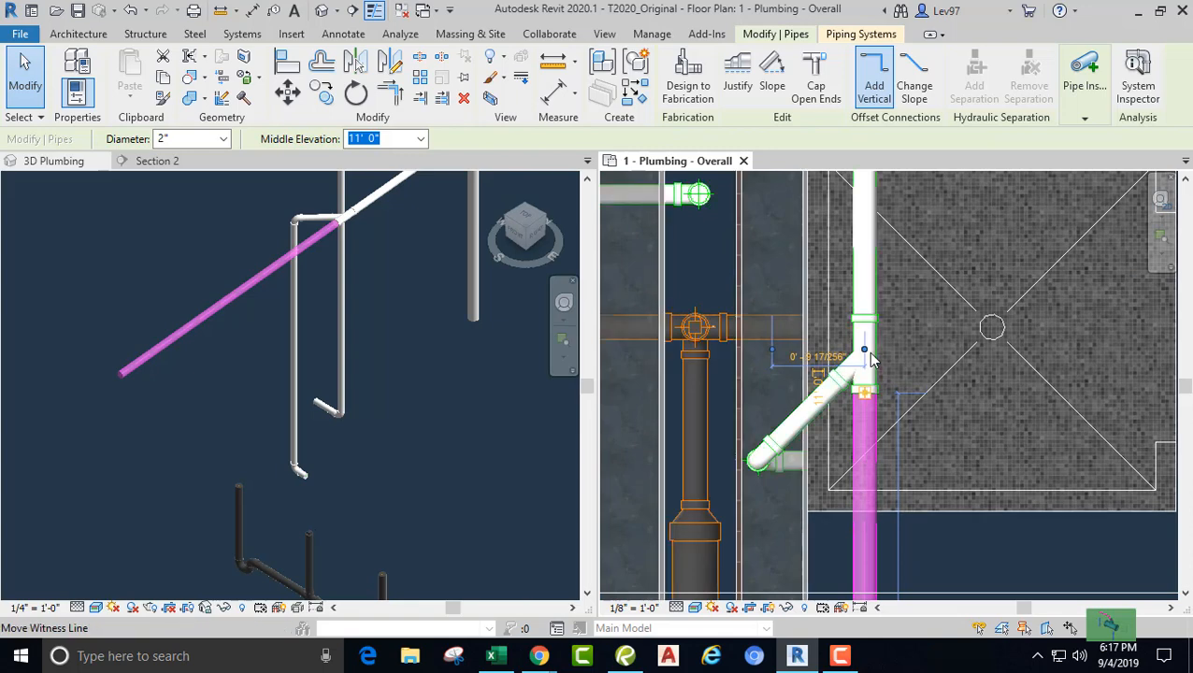
scroll(869, 379, "down", 2)
scroll(870, 385, "up", 1)
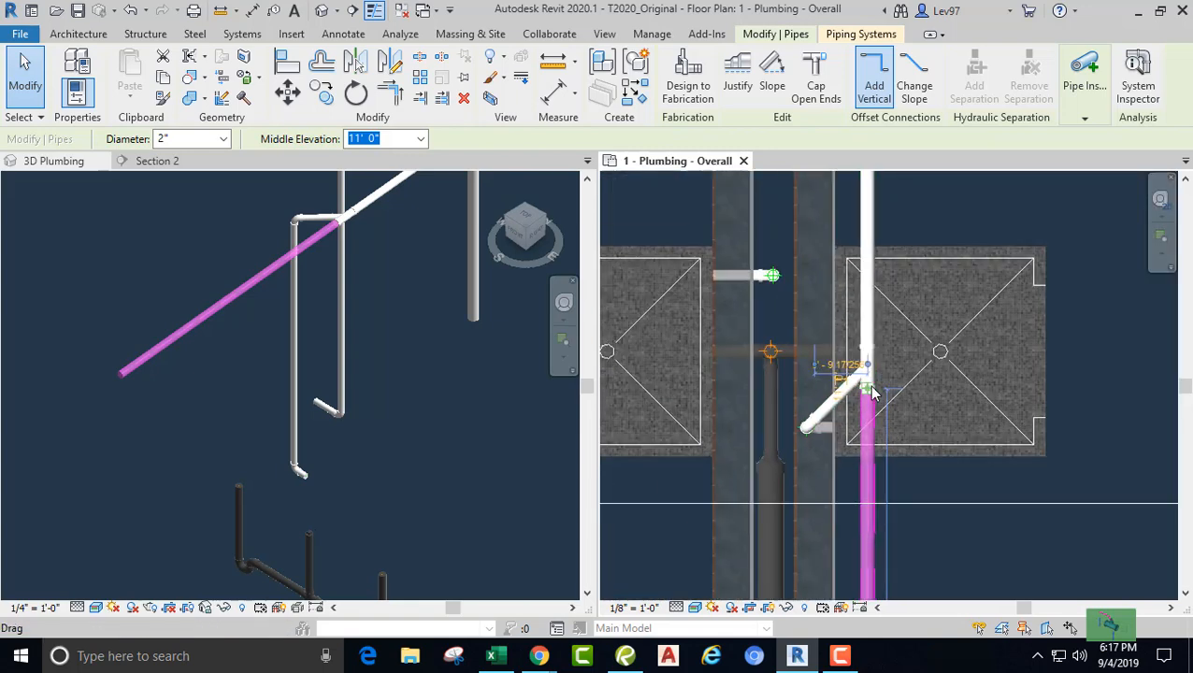
scroll(870, 351, "up", 1)
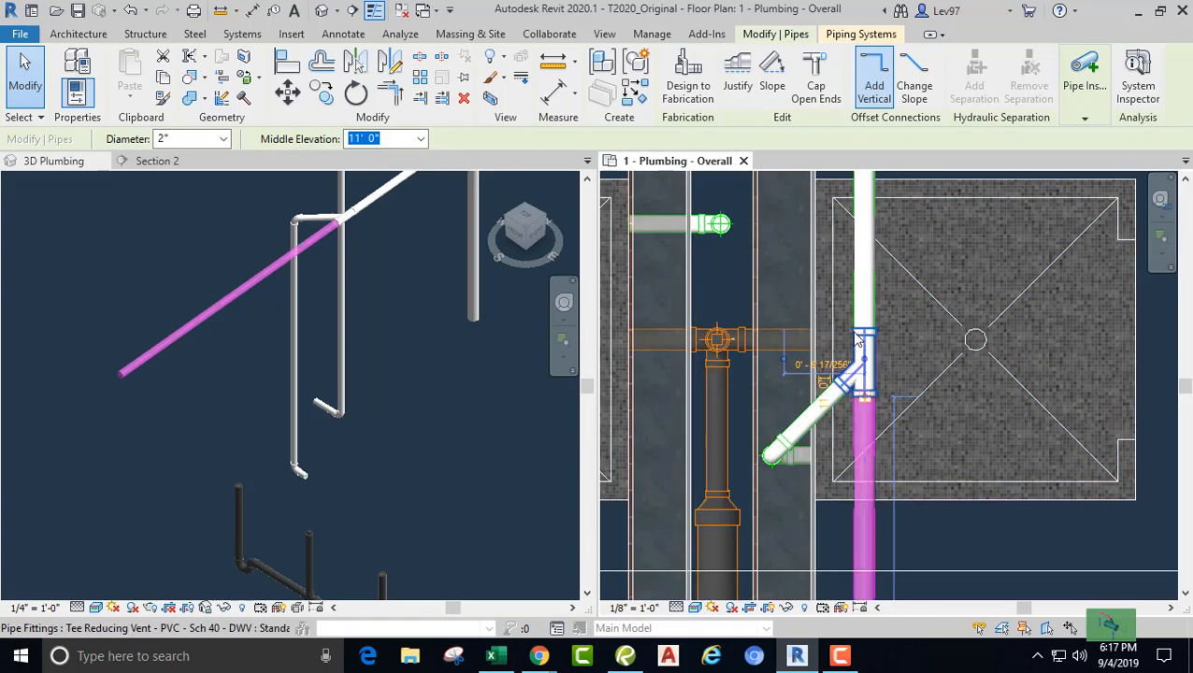
scroll(921, 470, "down", 3)
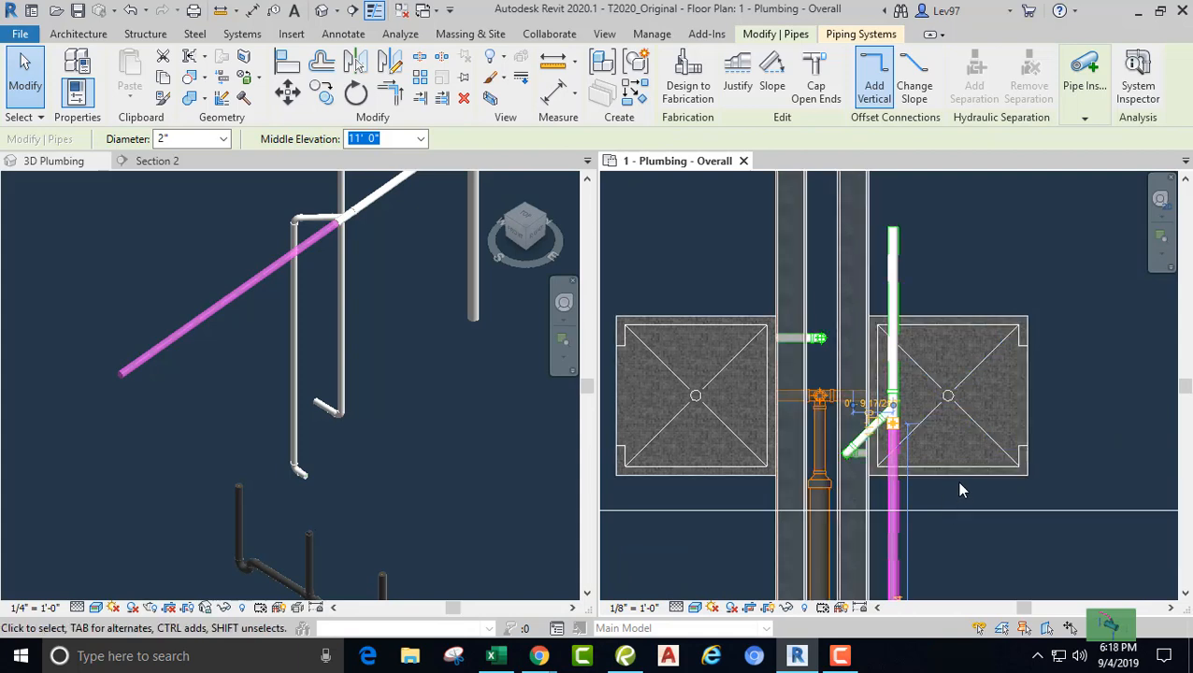
scroll(925, 483, "up", 2)
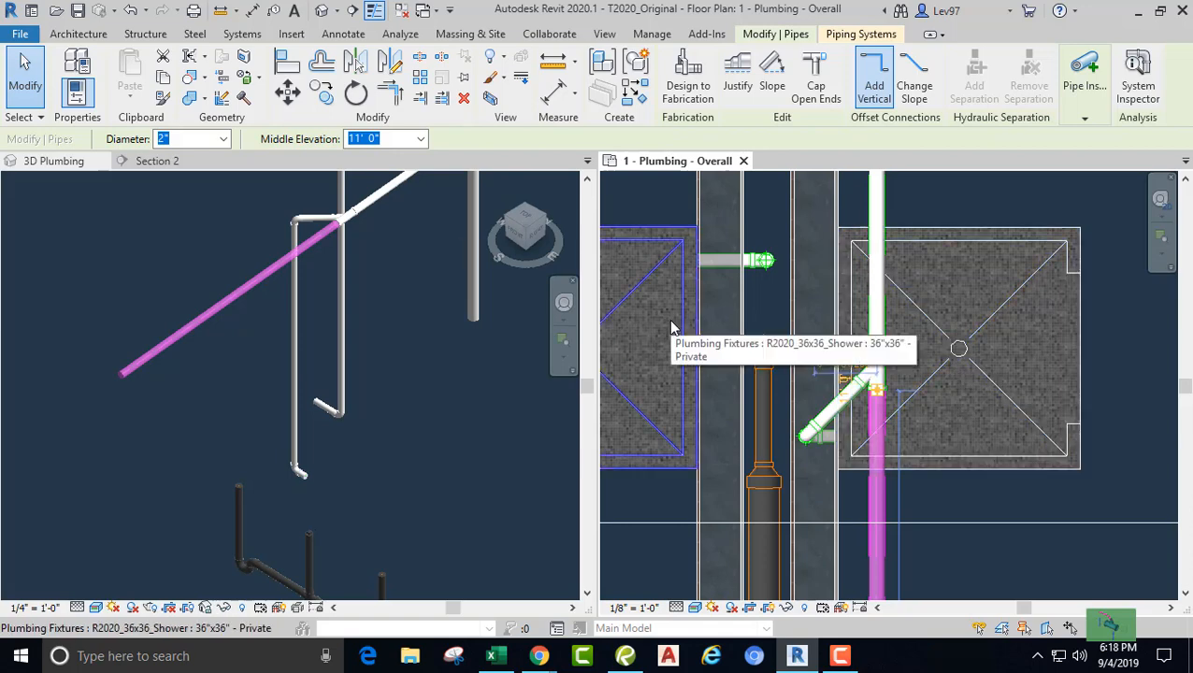
key("Escape")
key("Escape")
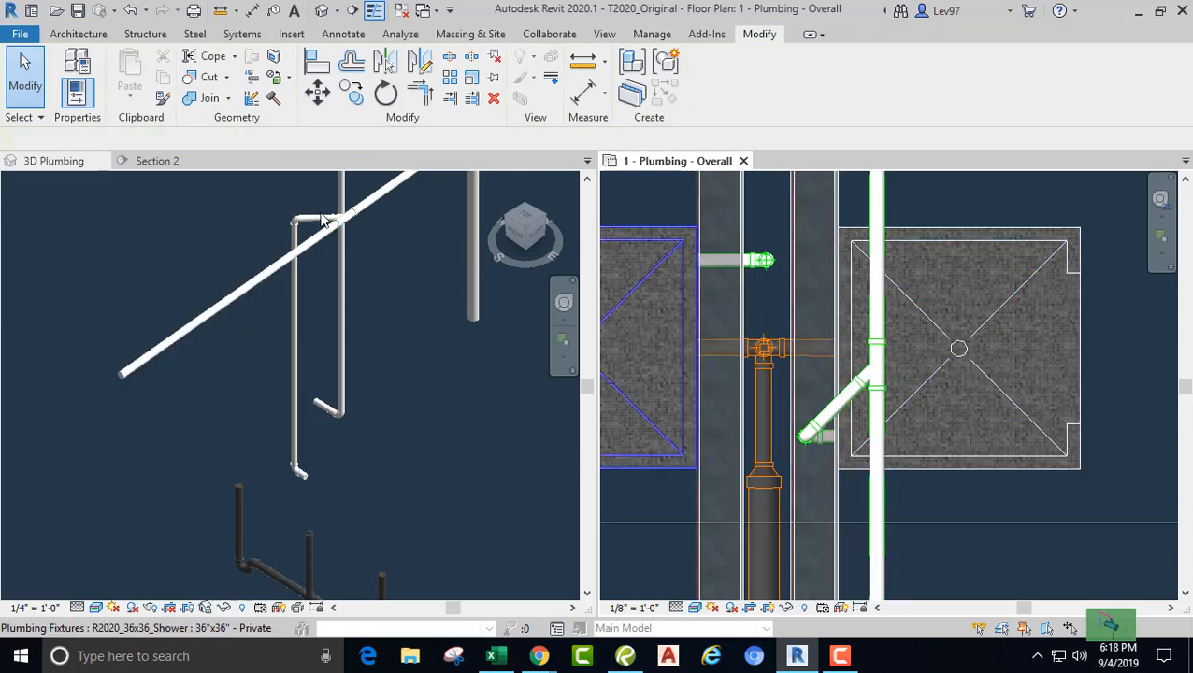
Step: Undo the last nudge of the 1 1/2" vent riser
left_click(133, 12)
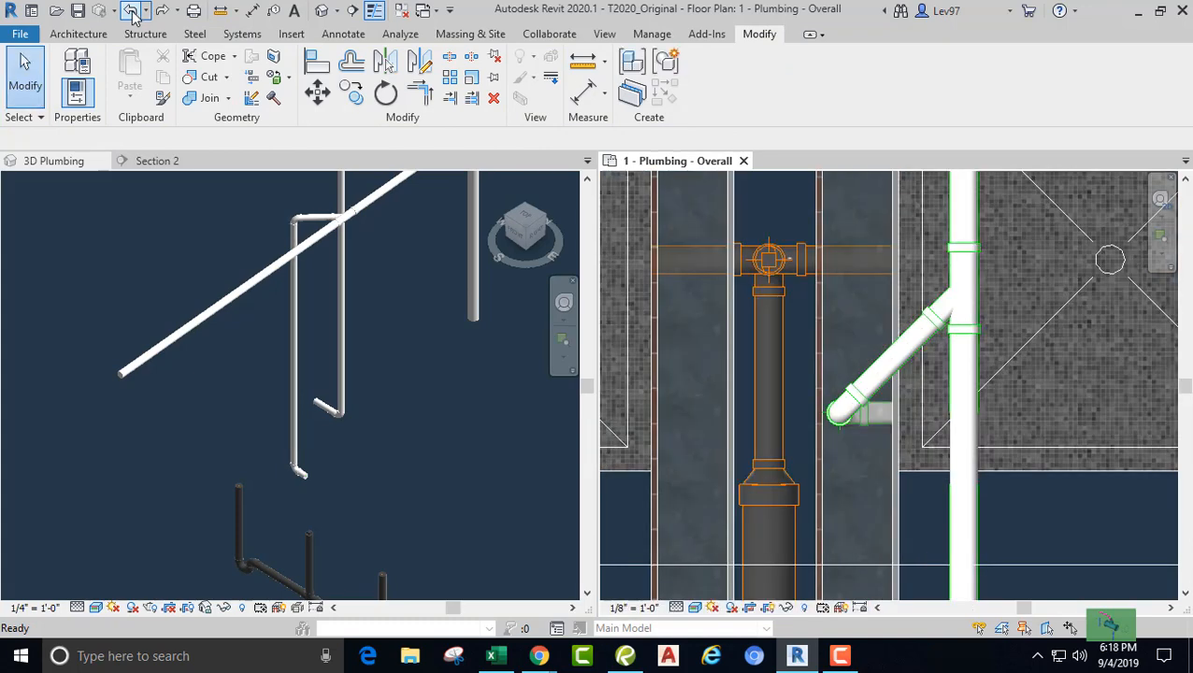
scroll(533, 355, "down", 2)
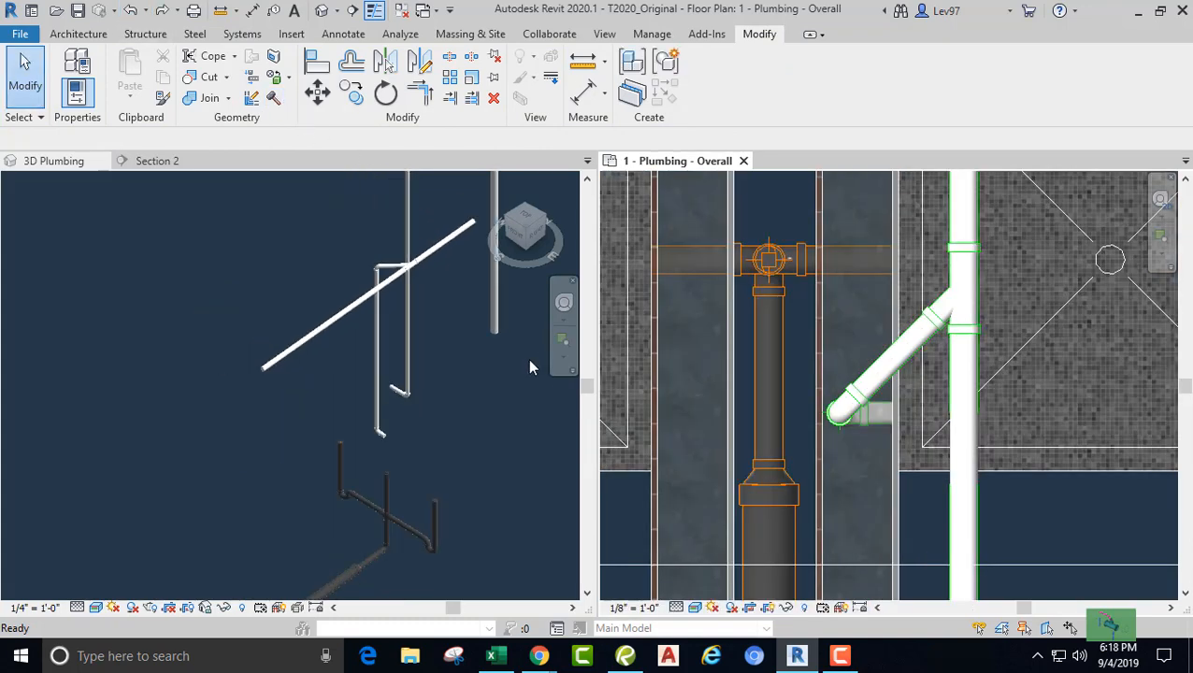
scroll(796, 332, "down", 2)
scroll(799, 340, "down", 2)
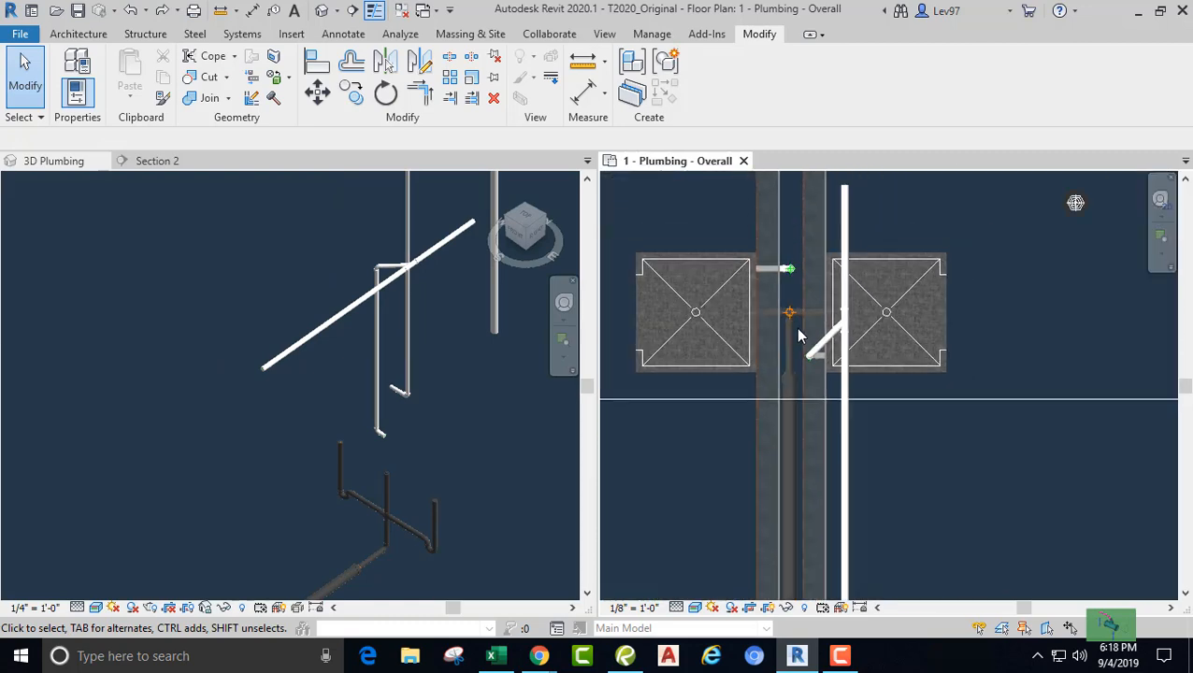
left_click(908, 260)
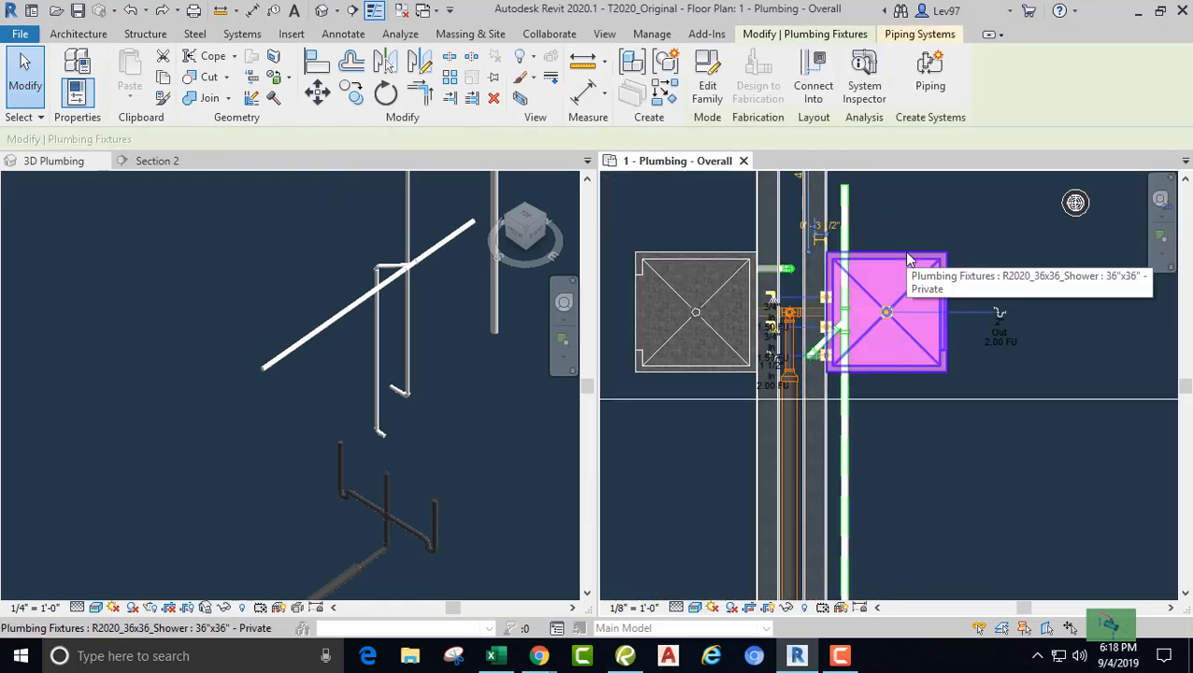
left_click(701, 260, "ctrl")
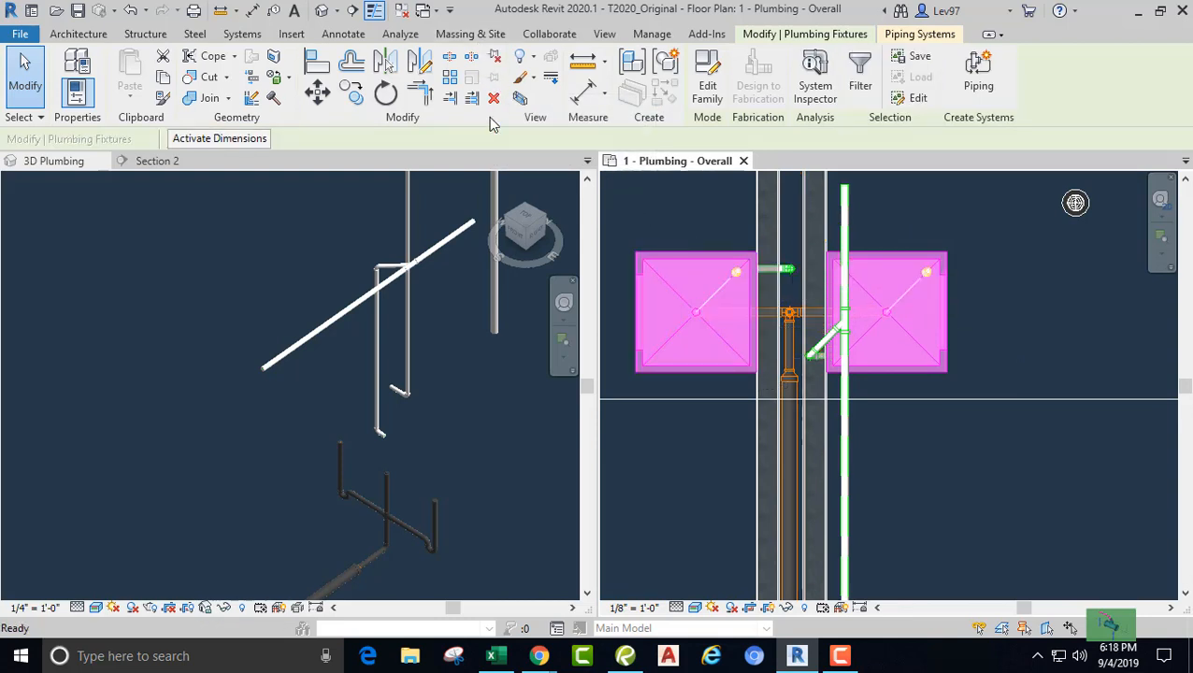
left_click(694, 214)
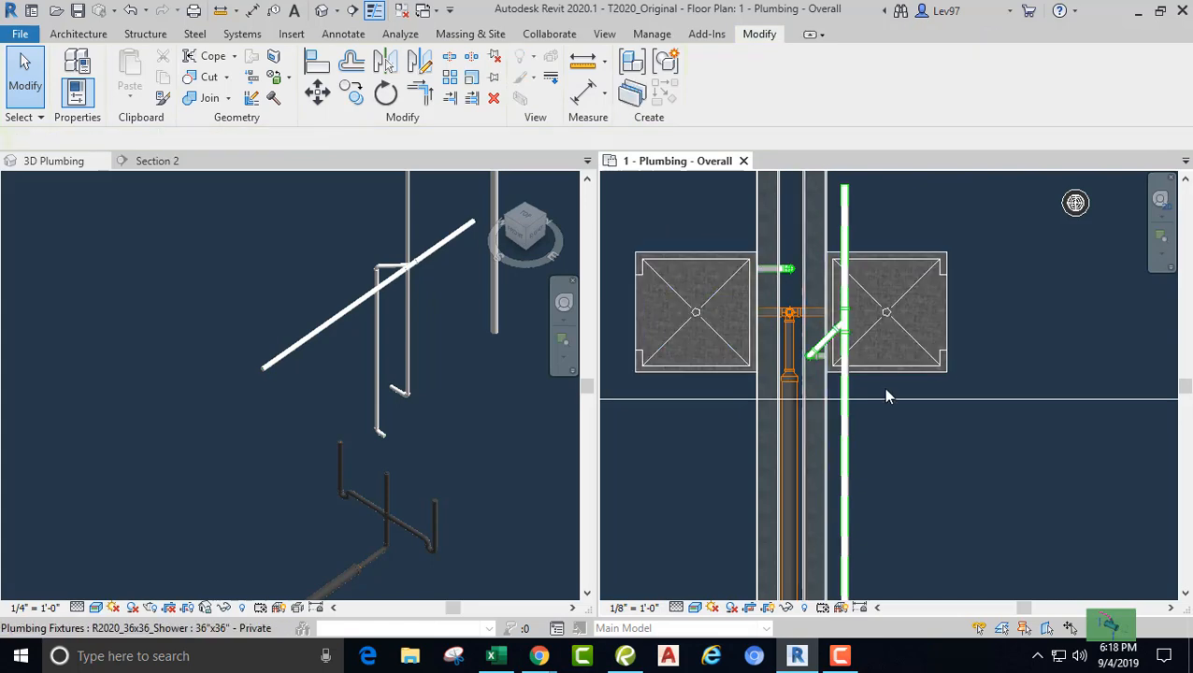
Step: Try to nudge the 2" overhead vent pipe away from the wall in the floor plan, cancelling the disconnection of its elements
scroll(879, 412, "up", 3)
middle_click_drag(868, 363, 895, 459)
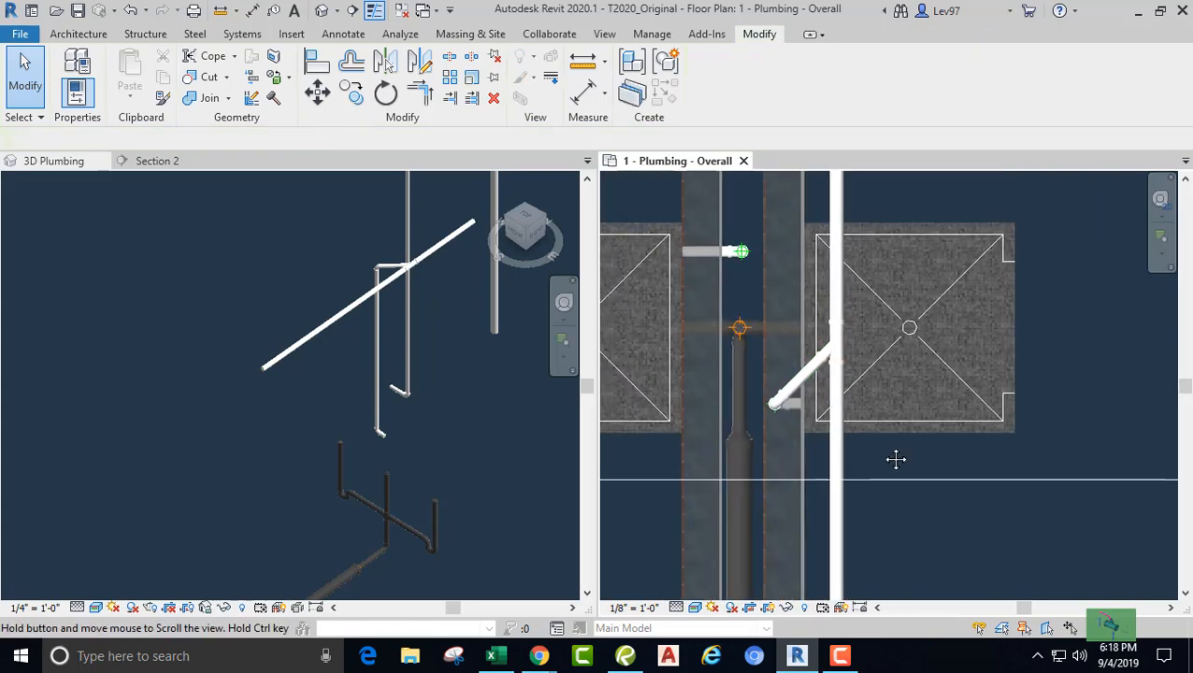
left_click(842, 471)
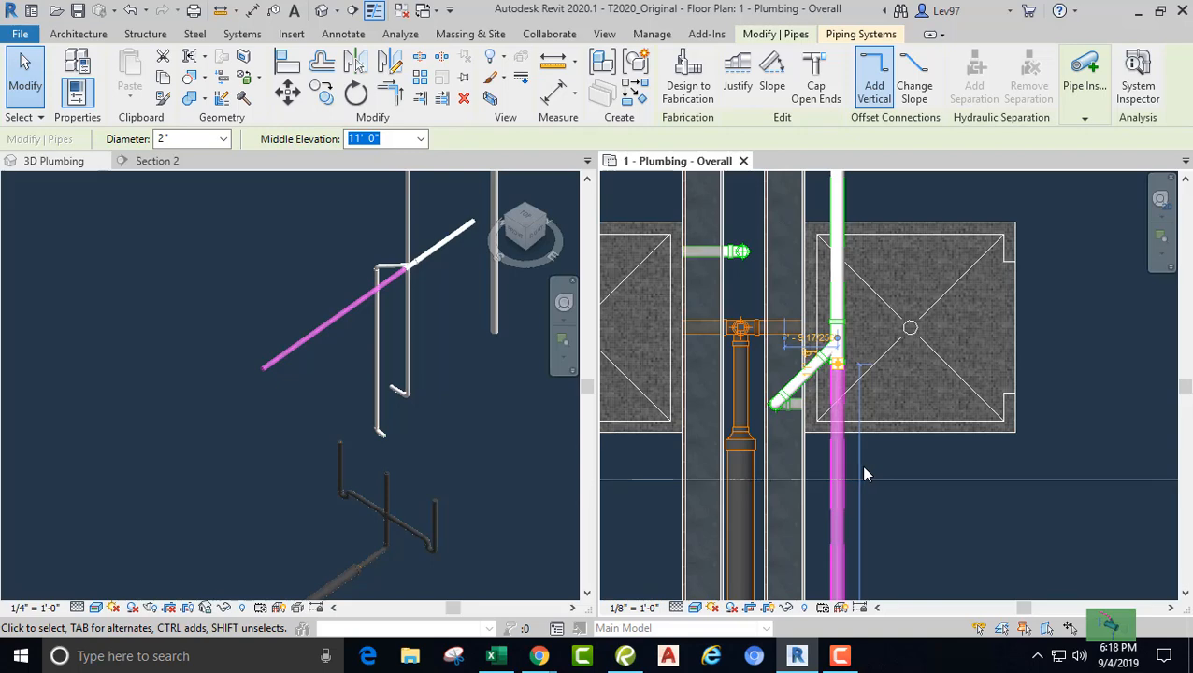
key("Right")
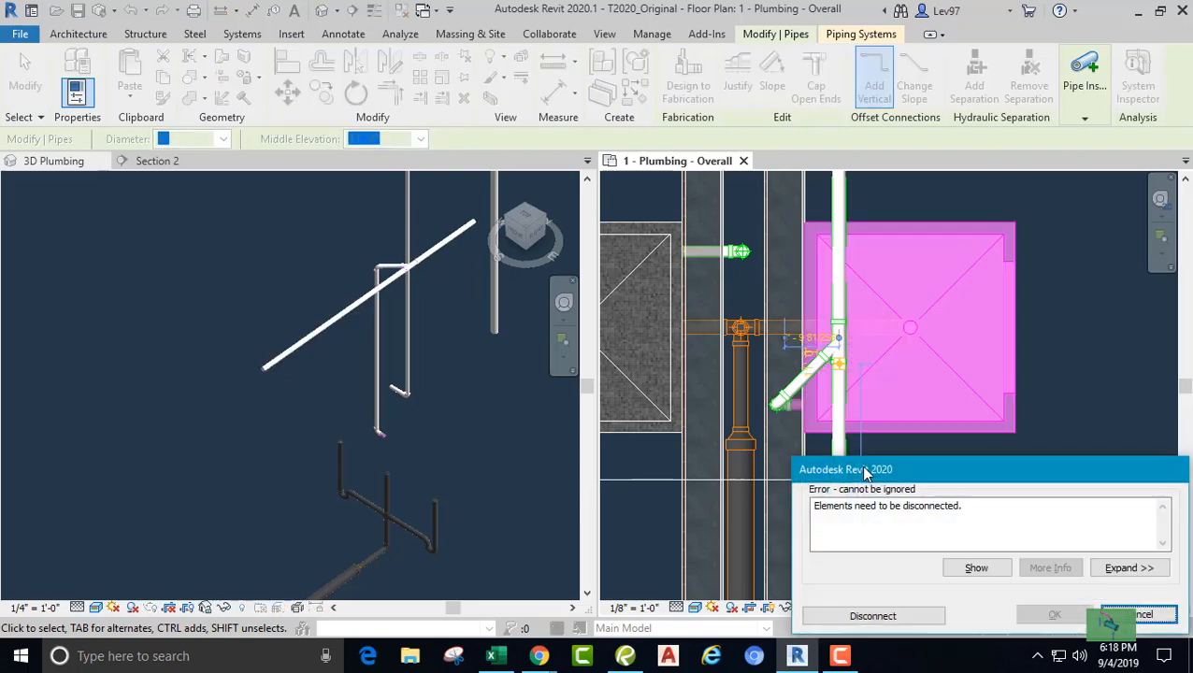
left_click(1141, 615)
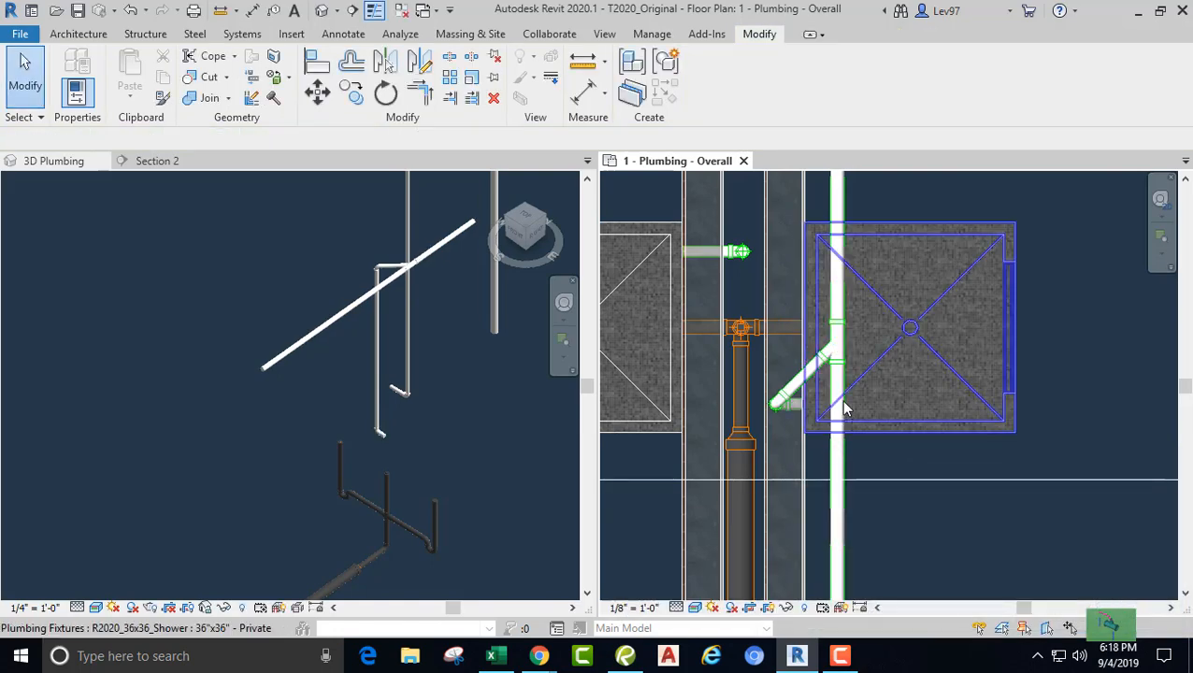
Step: Select the 1 1/2" vent riser of the angled connection in 3D and nudge it slightly farther into the wall in the floor plan
left_click(371, 363)
left_click(378, 362)
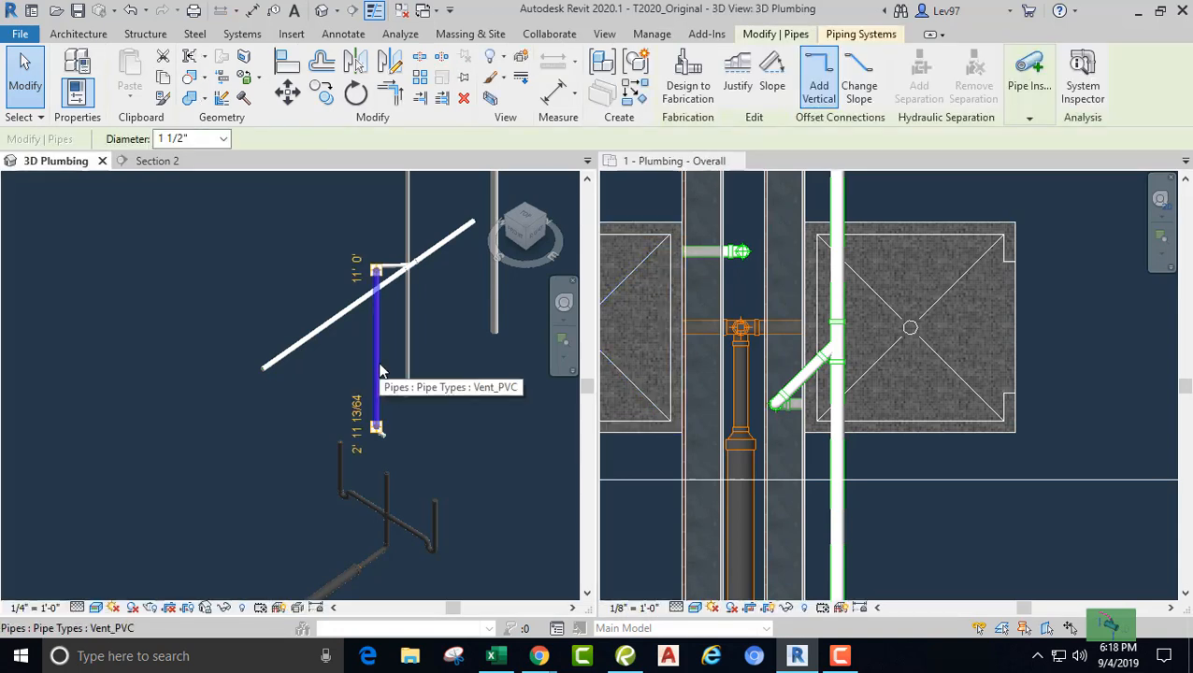
left_click(648, 459)
key("Left")
key("Left")
key("Left")
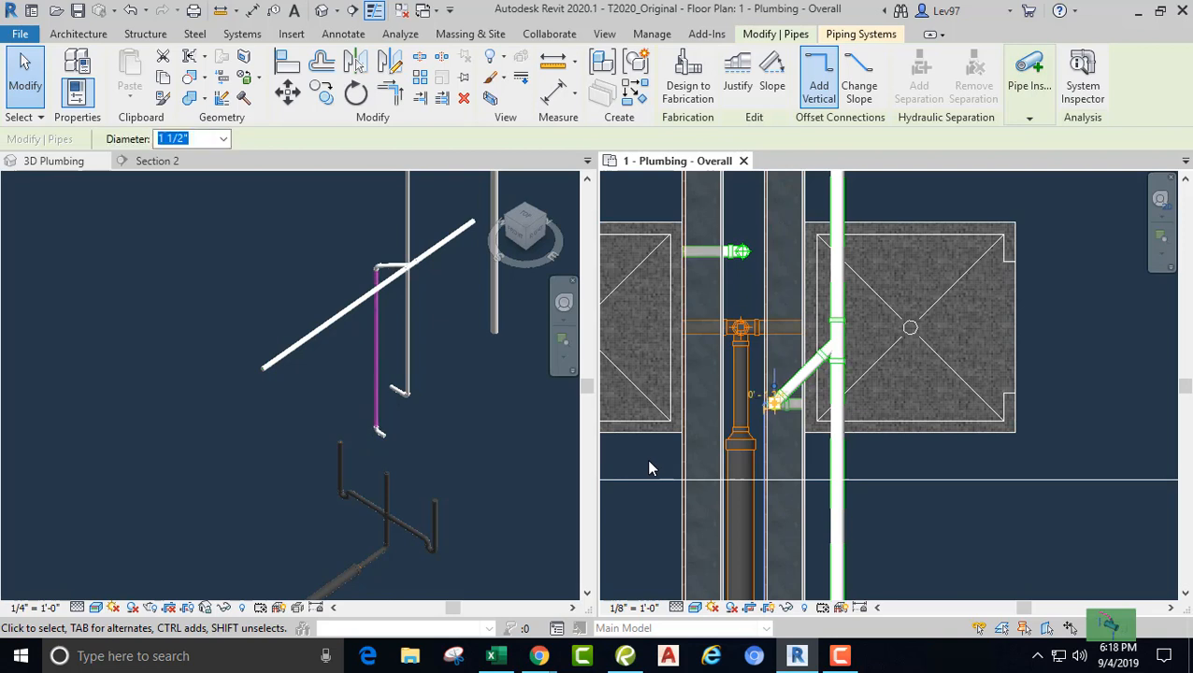
key("Right")
key("Right")
key("Right")
key("Right")
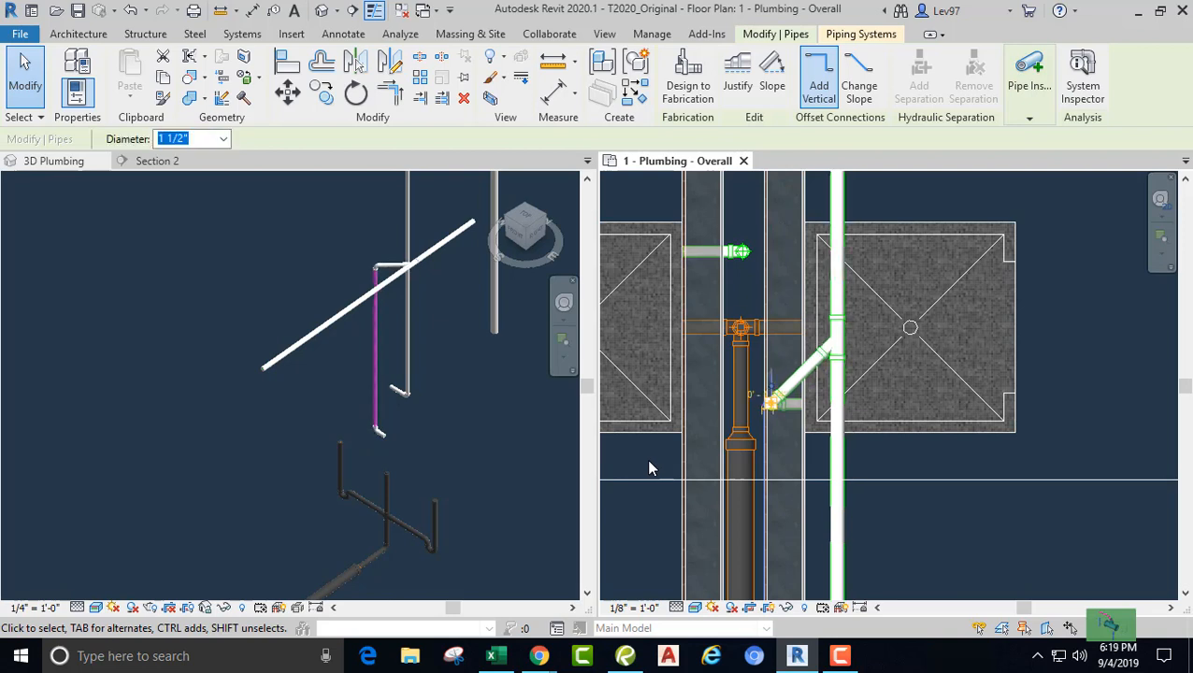
key("Right")
key("Right")
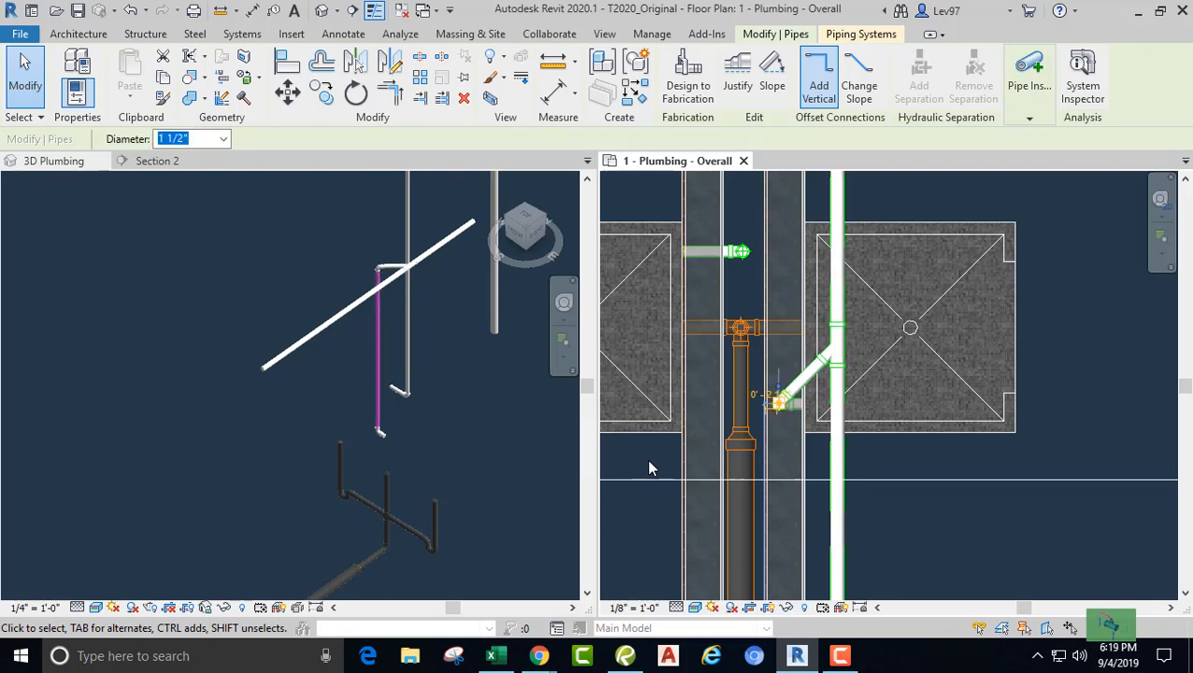
key("Escape")
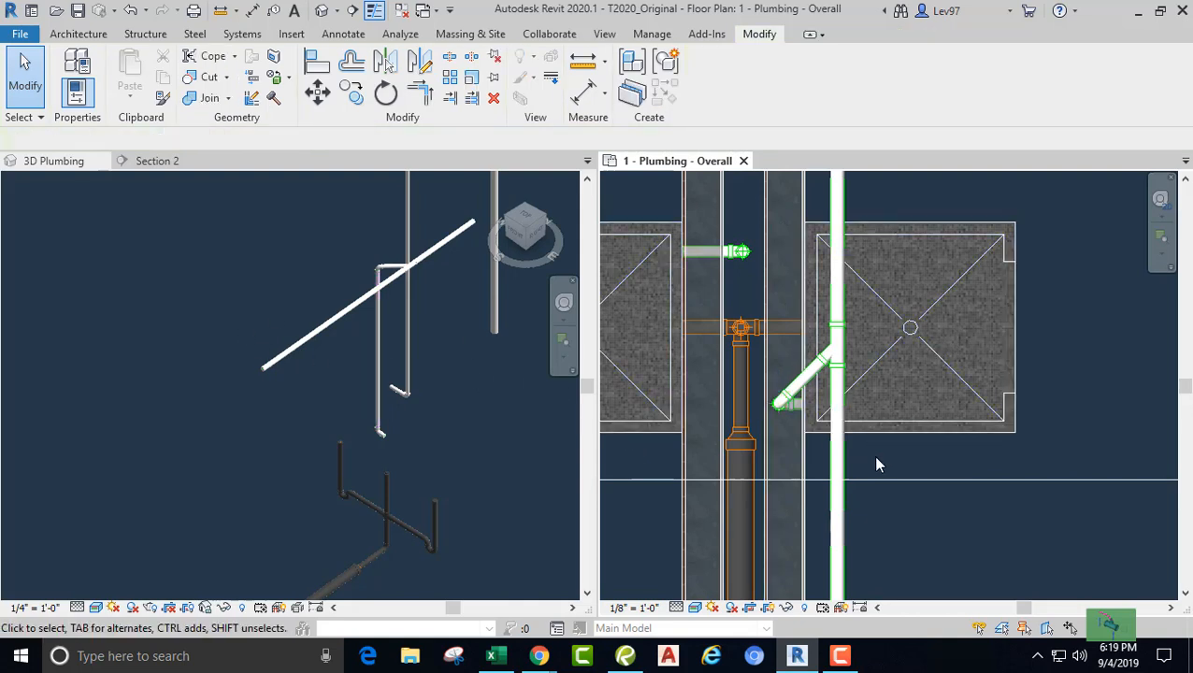
Step: Delete the other shower's 1 1/2" vent riser together with the bend at its base, keeping the horizontal stub
left_click(275, 237)
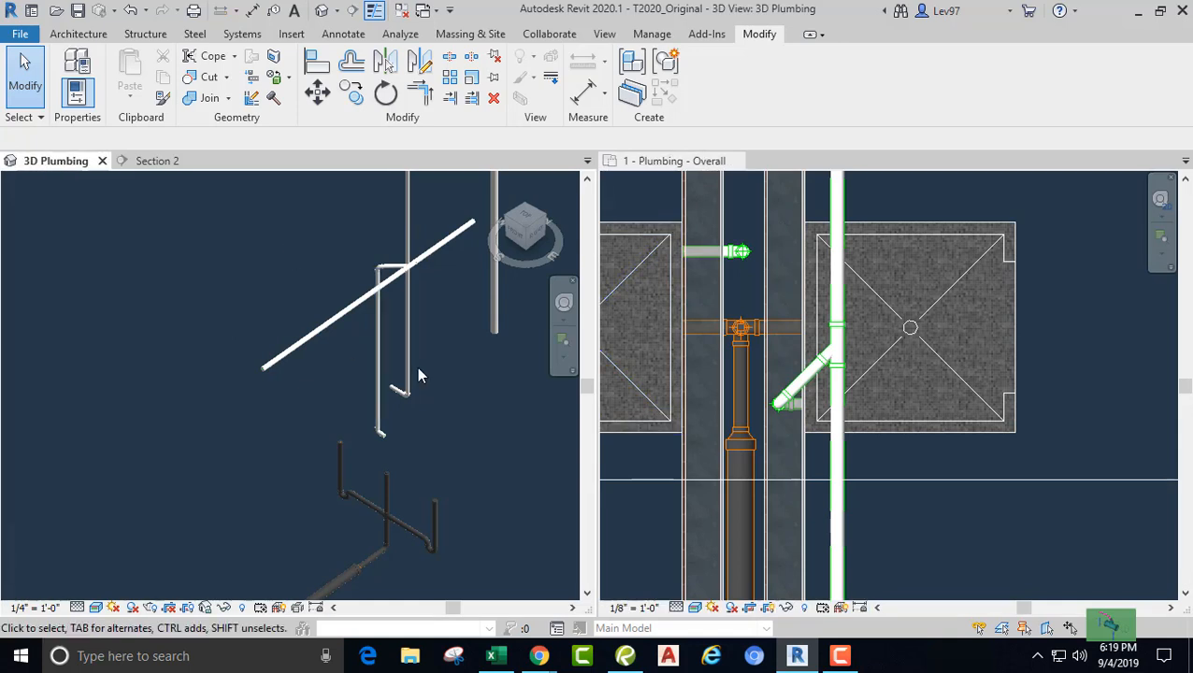
left_click(410, 361)
scroll(402, 402, "up", 2)
scroll(399, 398, "up", 2)
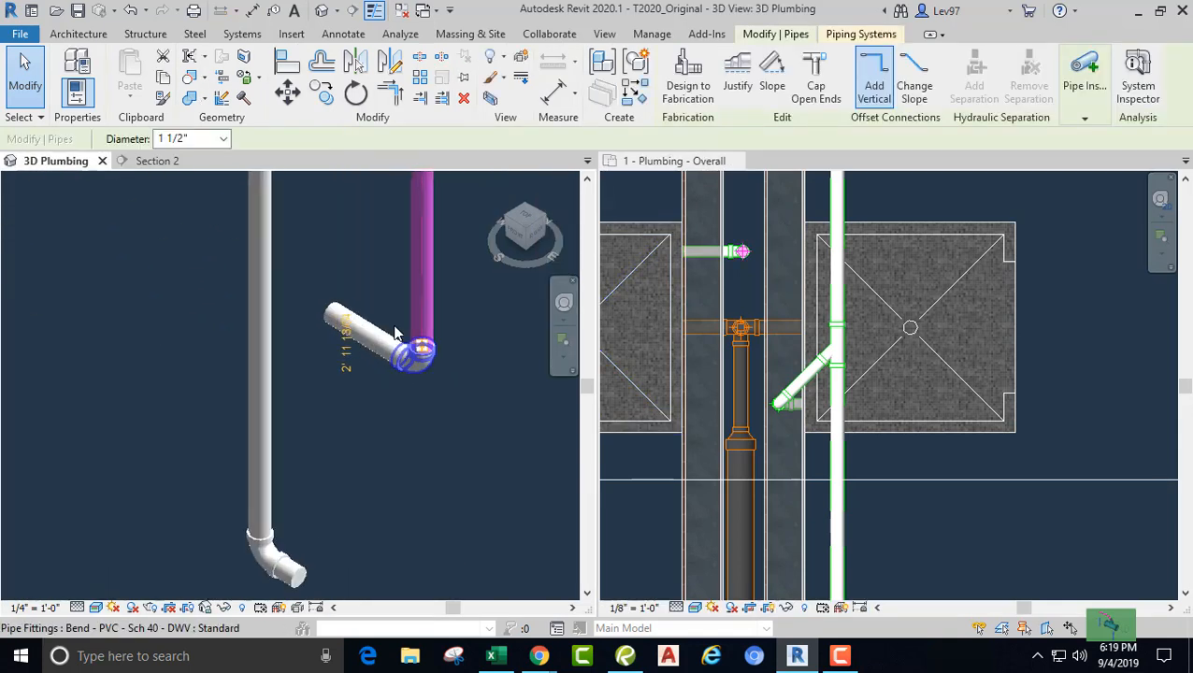
left_click(391, 374, "ctrl")
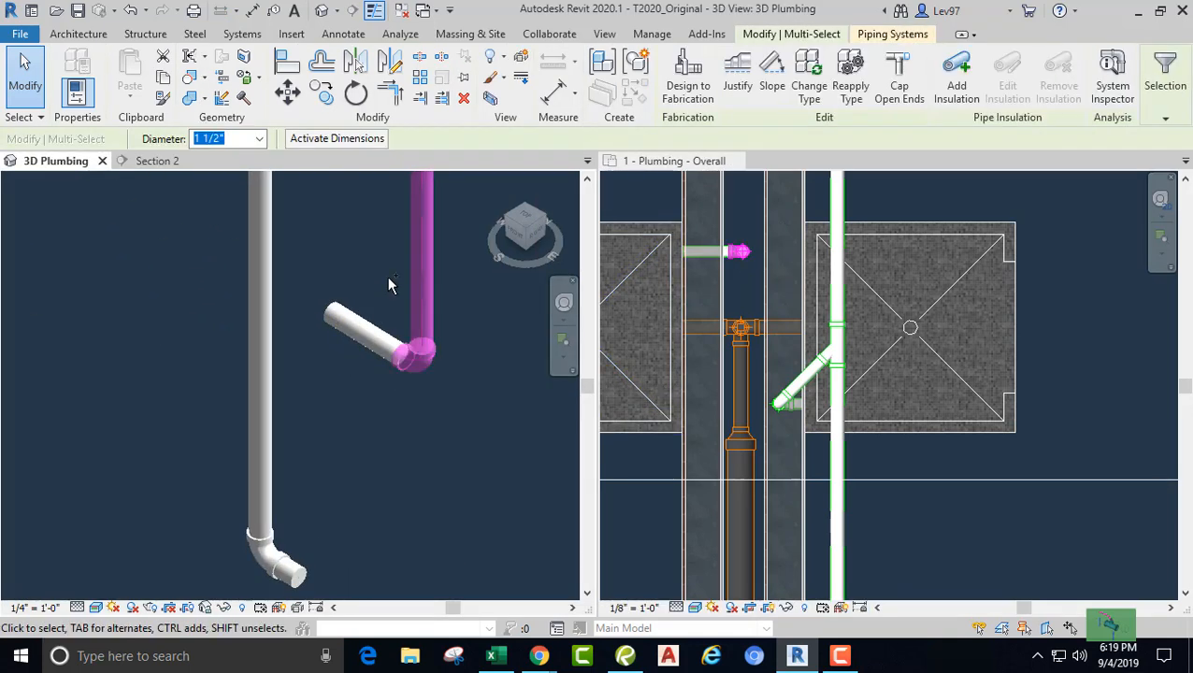
key("Delete")
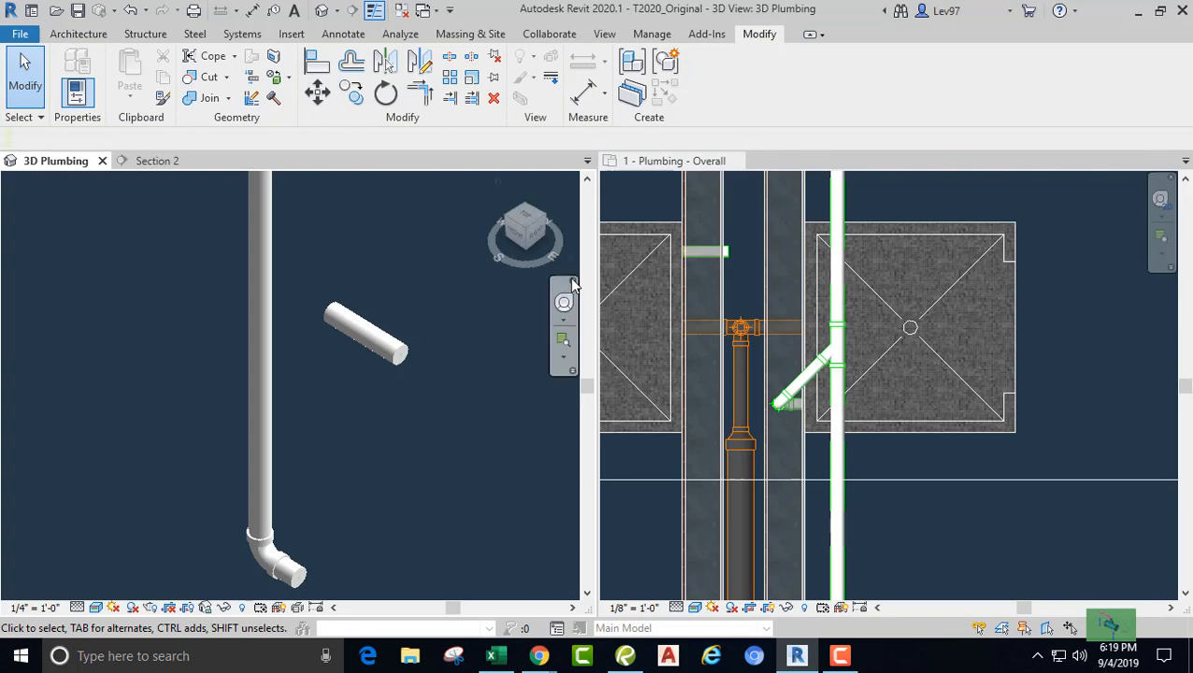
Step: Draw a 1 1/2" vent pipe at 11' 0" from the open stub, straight across to the 2" overhead vent at a right angle
left_click(746, 284)
scroll(740, 276, "up", 3)
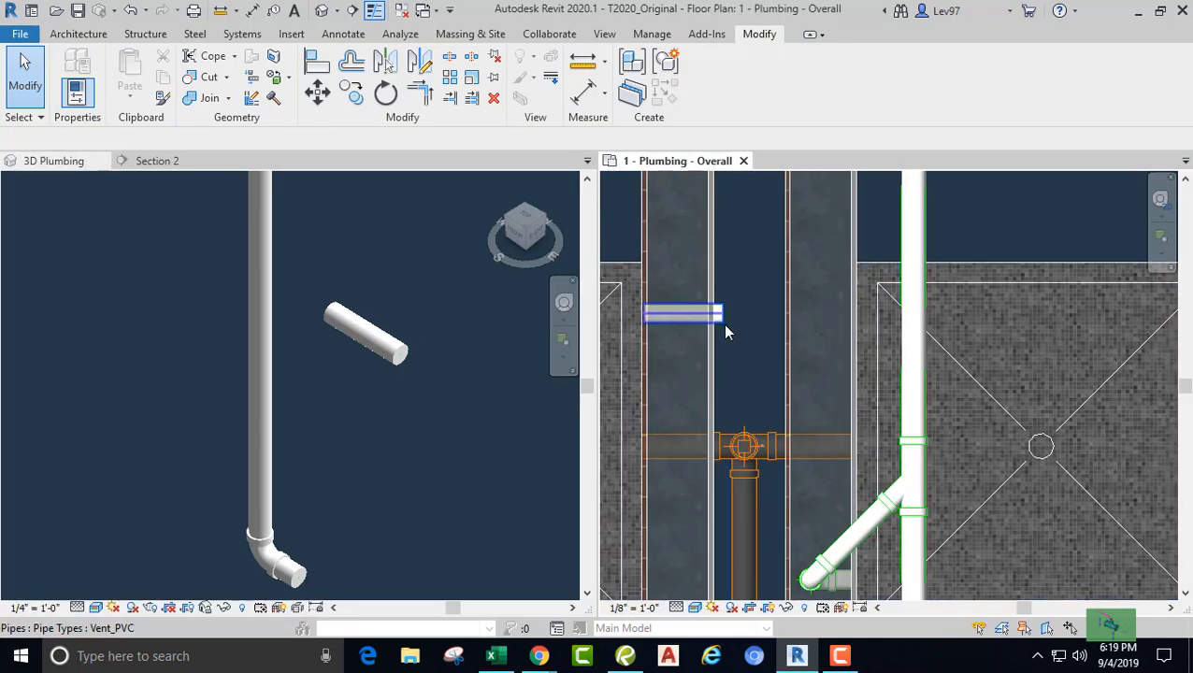
left_click(726, 318)
right_click(725, 313)
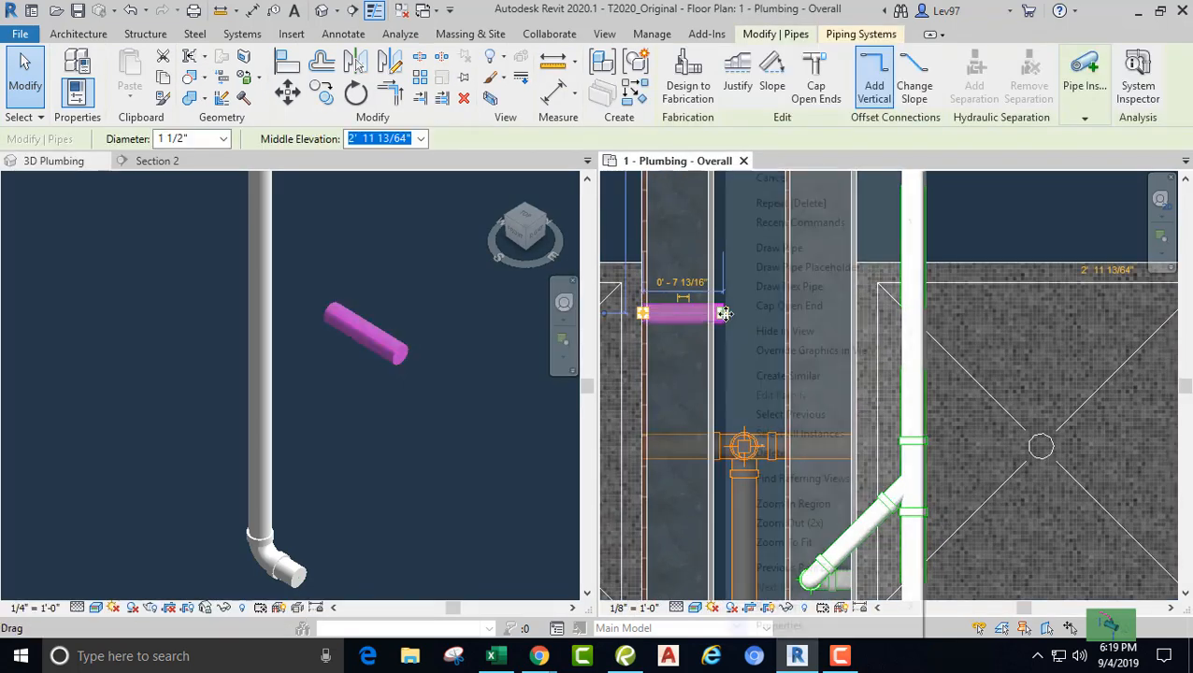
left_click(779, 249)
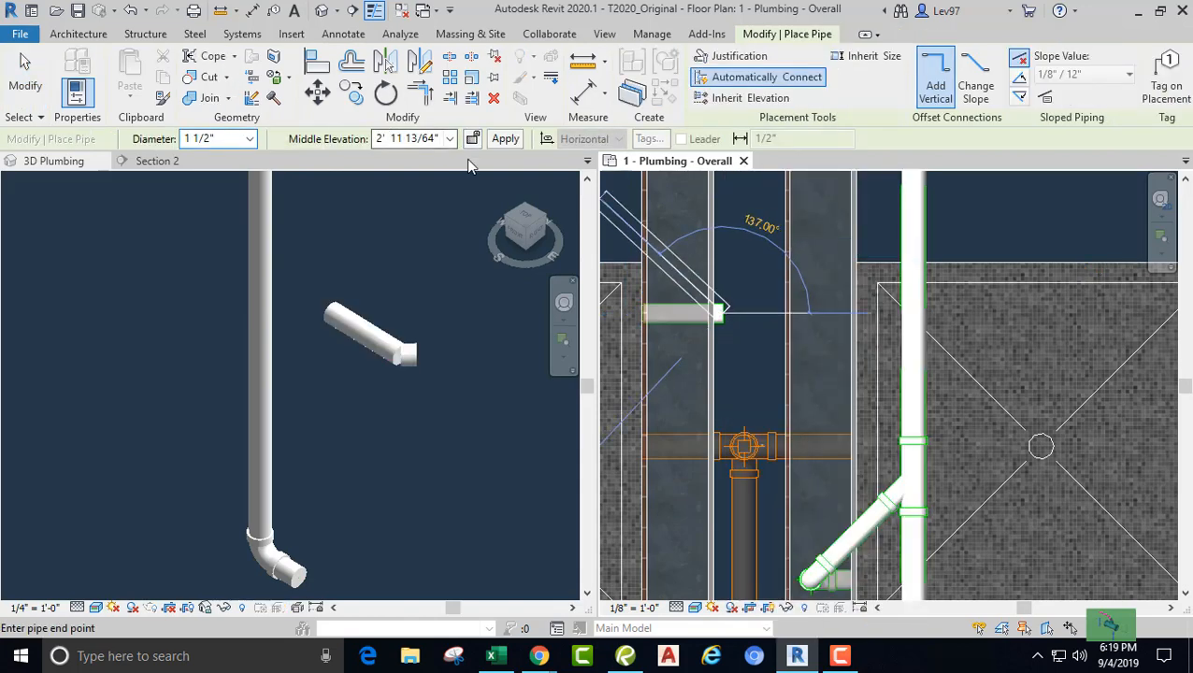
left_click(413, 139)
type("11")
key("Return")
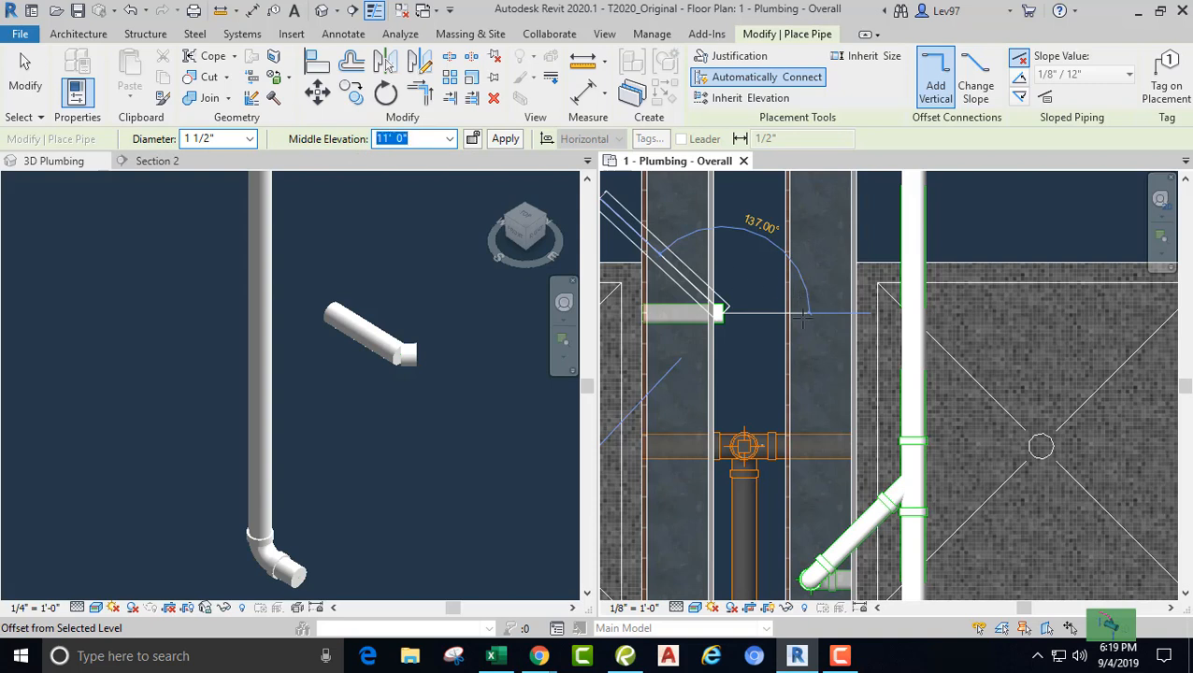
left_click(913, 315)
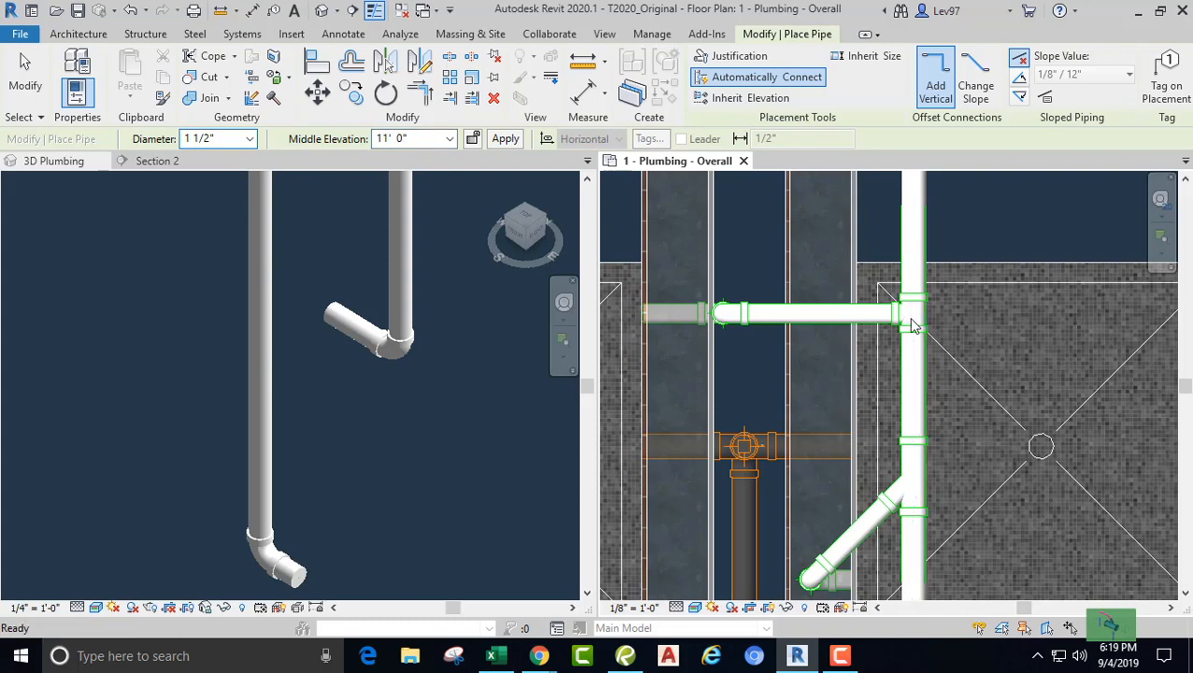
key("Escape")
key("Escape")
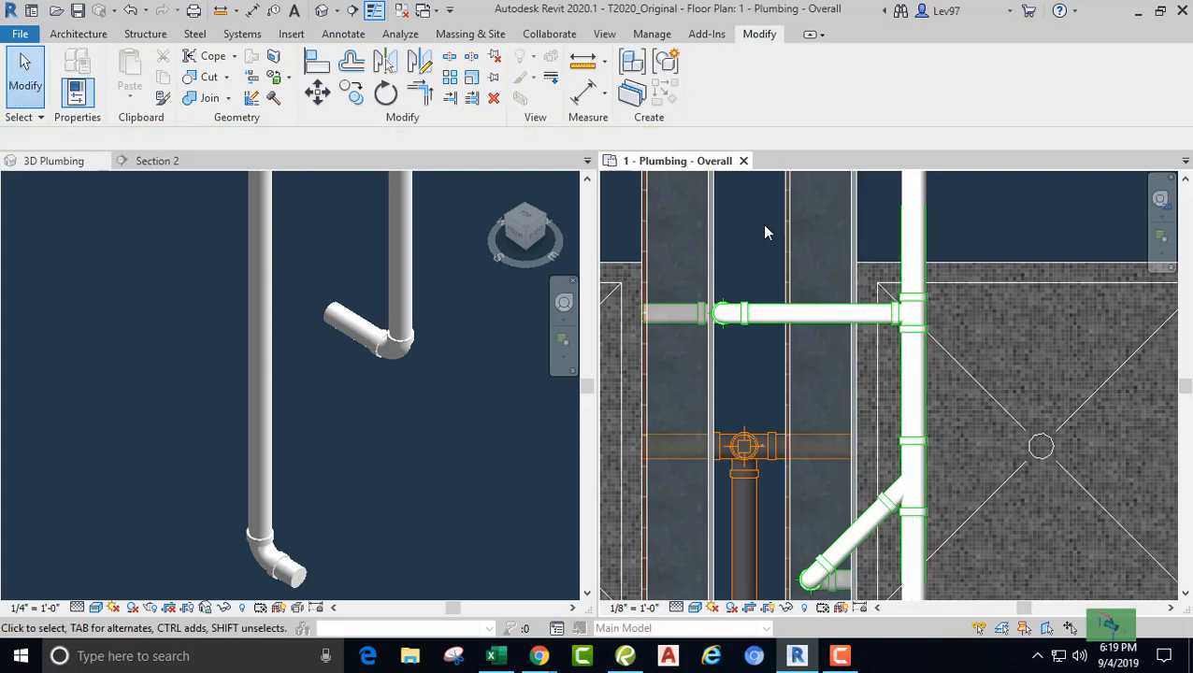
Step: Select the new 1 1/2" vent riser in 3D and nudge it out of the chase into the wall beside its shower
left_click(418, 269)
left_click(403, 262)
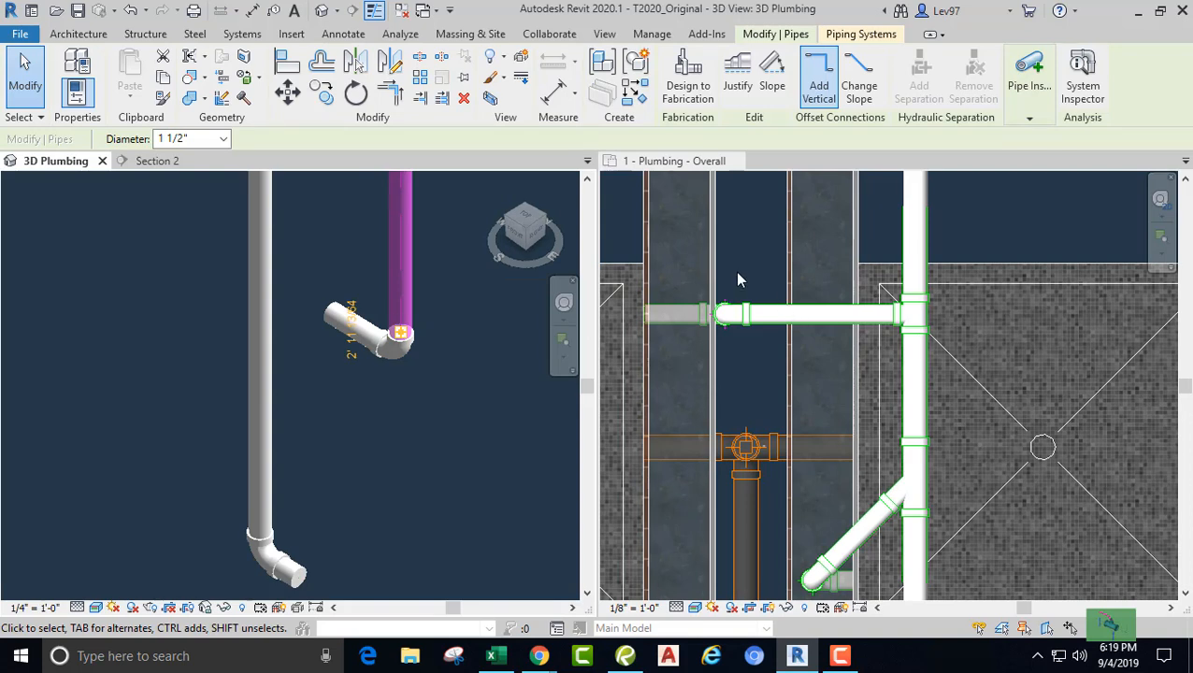
key("Left")
key("Left")
key("Left")
key("Left")
key("Left")
key("Left")
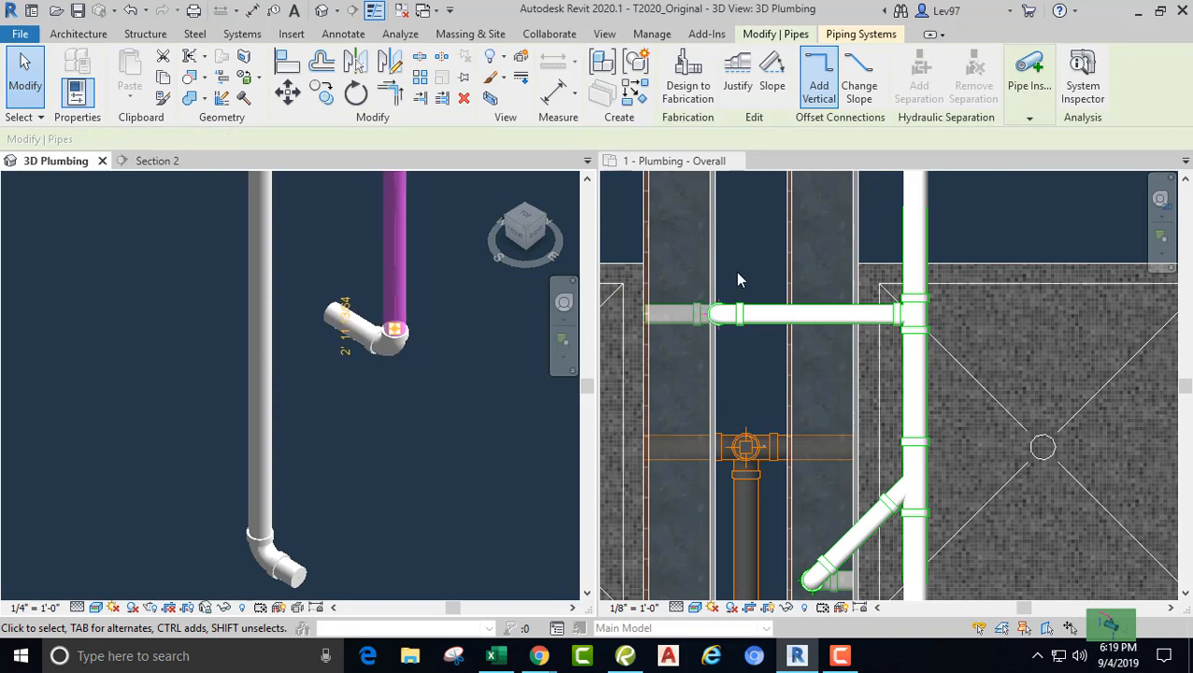
key("Left")
key("Left")
key("Left")
key("Left")
key("Left")
key("Left")
key("Left")
key("Left")
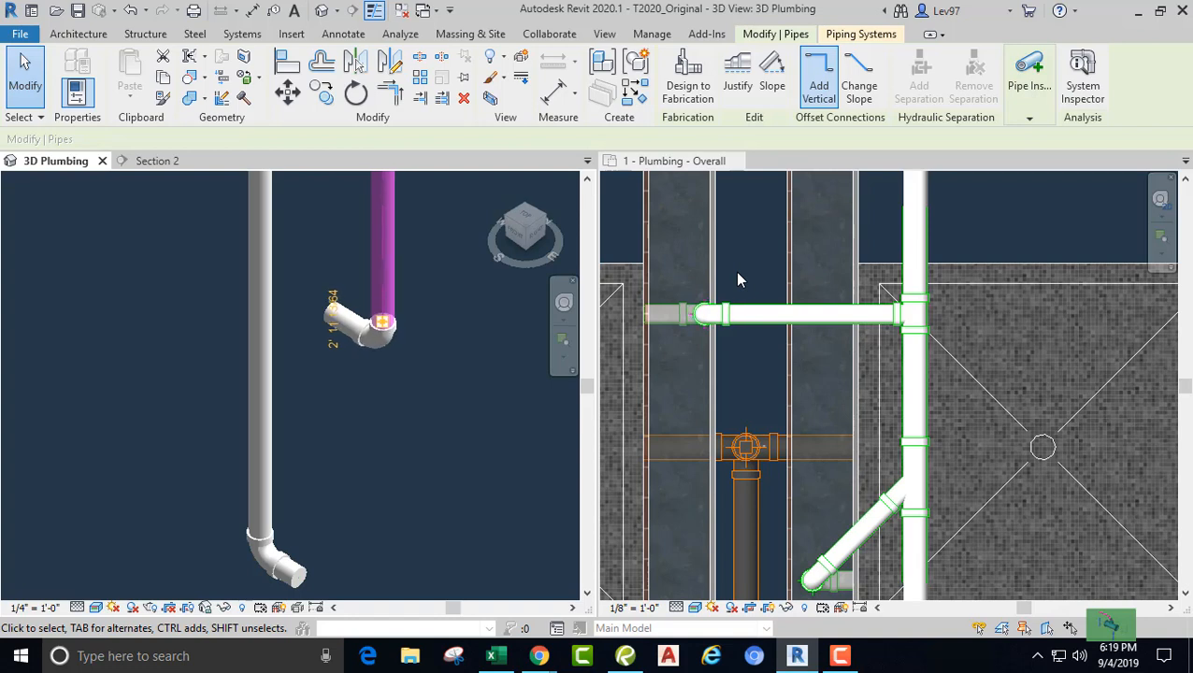
key("Left")
key("Left")
key("Left")
key("Left")
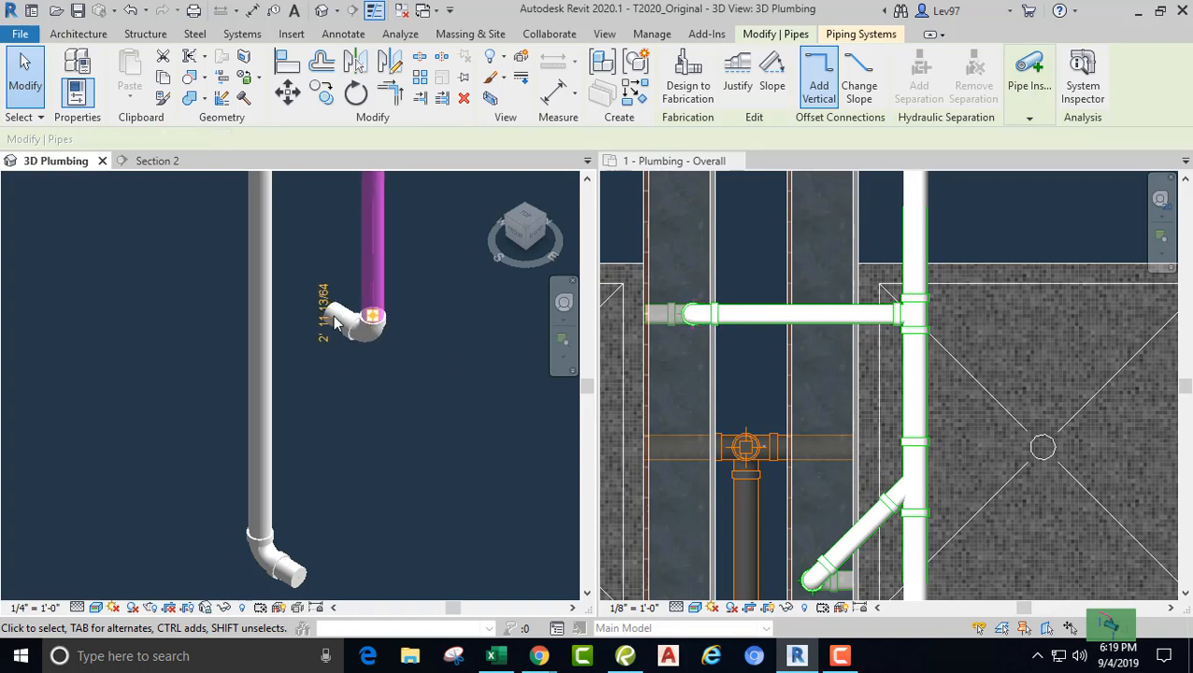
Step: Inspect the bend at the riser's base and nudge the riser one more increment toward its shower, clearing the selection
scroll(334, 323, "up", 4)
scroll(338, 337, "up", 2)
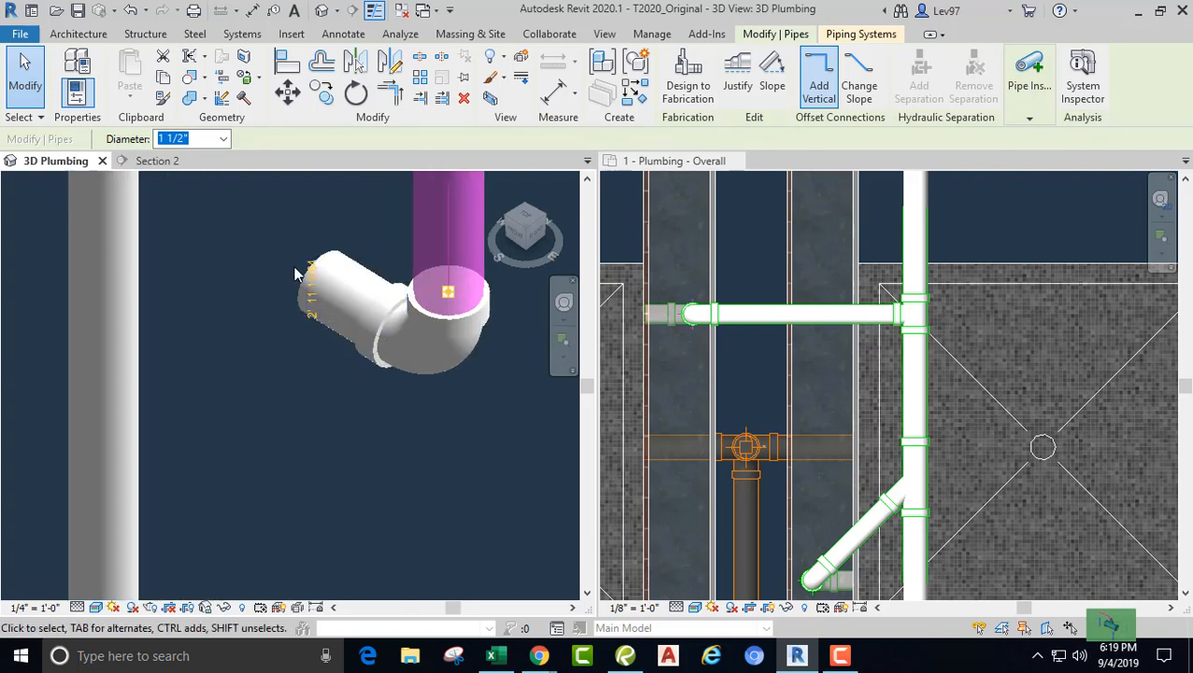
scroll(272, 273, "down", 3)
scroll(273, 285, "up", 2)
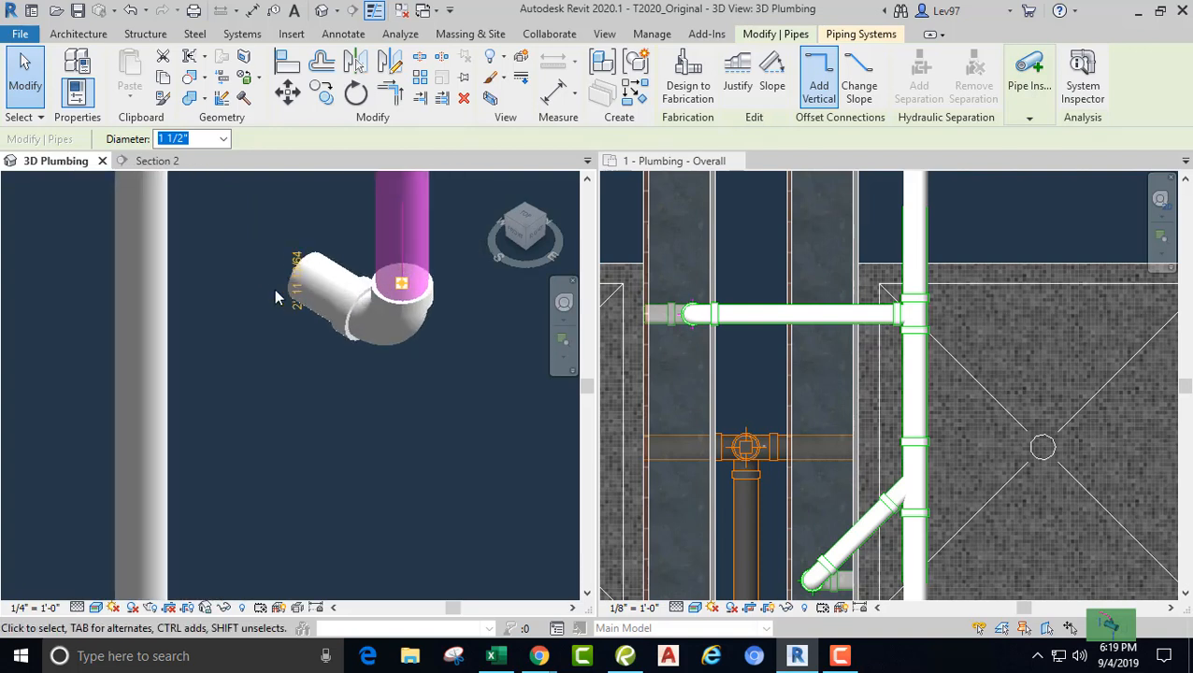
left_click(739, 365)
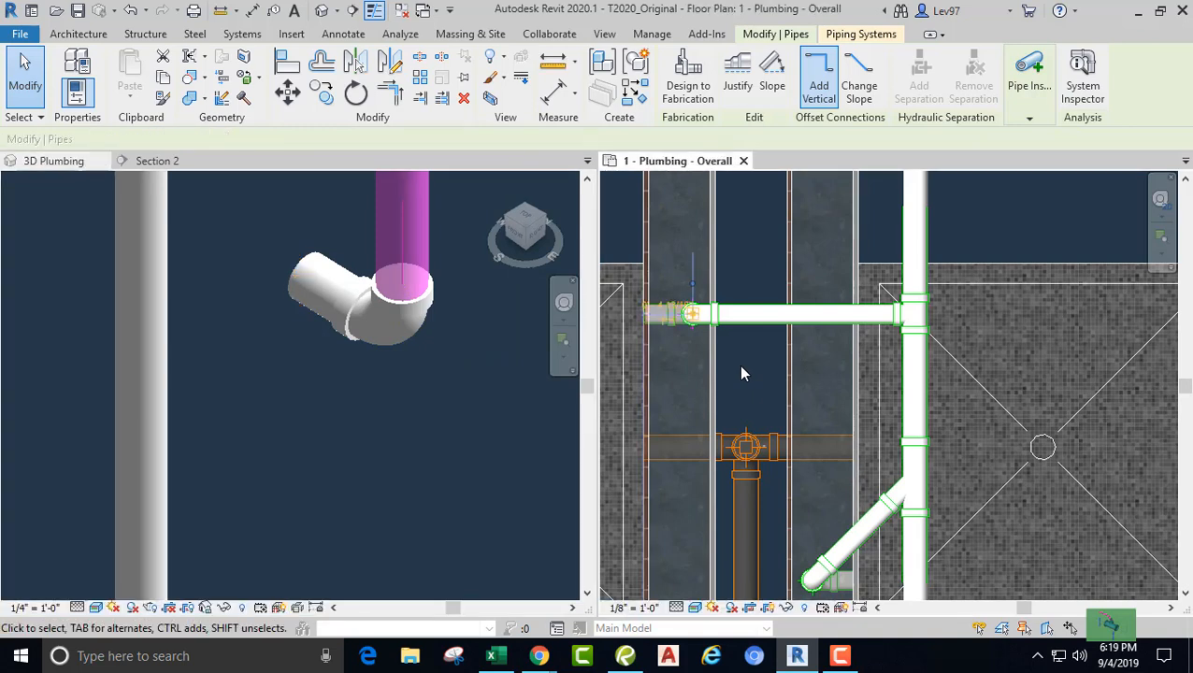
key("Left")
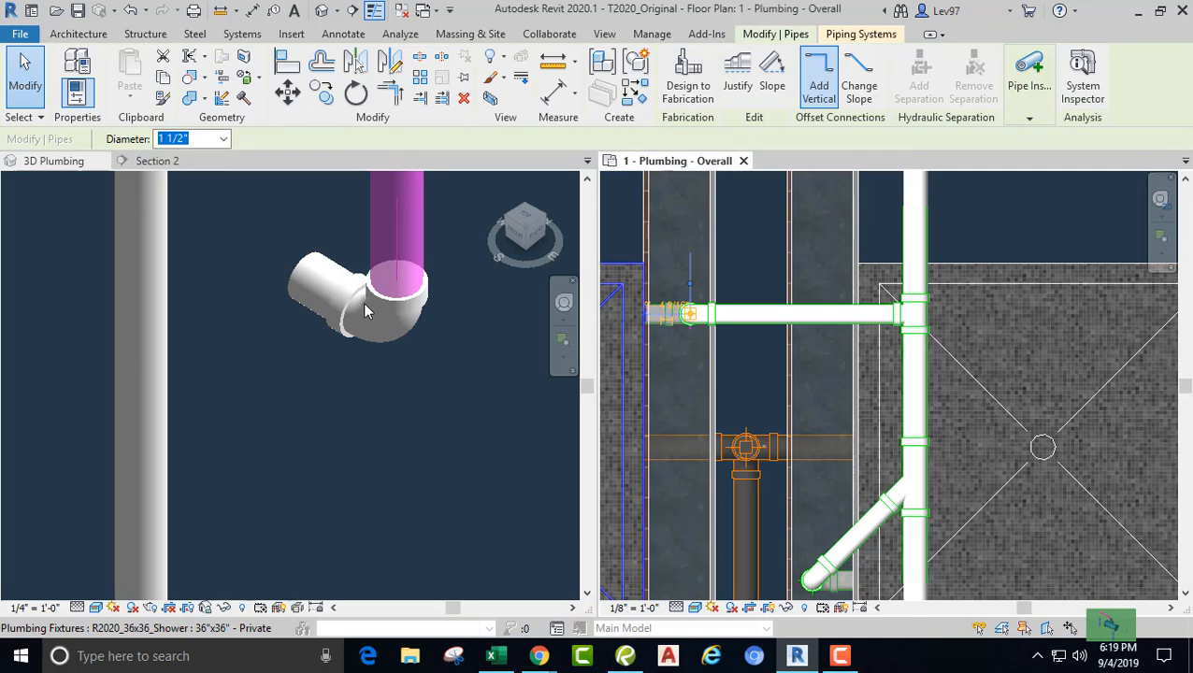
key("Escape")
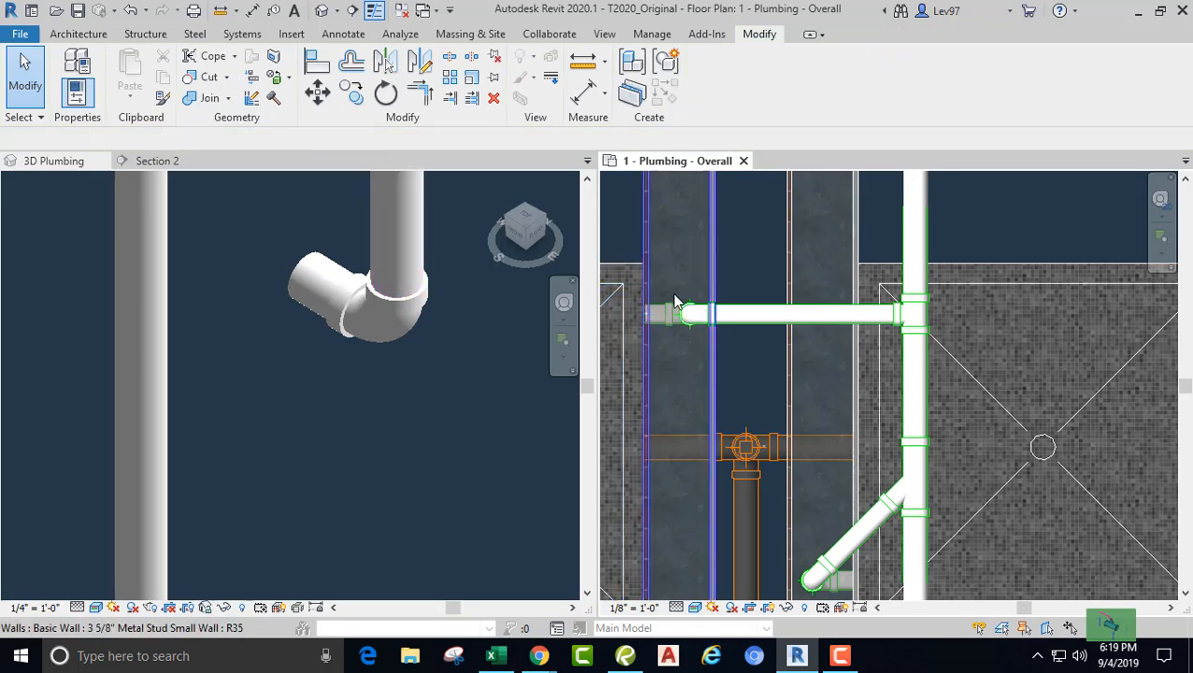
Step: Examine the straight and angled vent connections to the 2" overhead vent between both showers in the floor plan
scroll(762, 374, "up", 2)
scroll(783, 362, "down", 5)
scroll(791, 374, "up", 3)
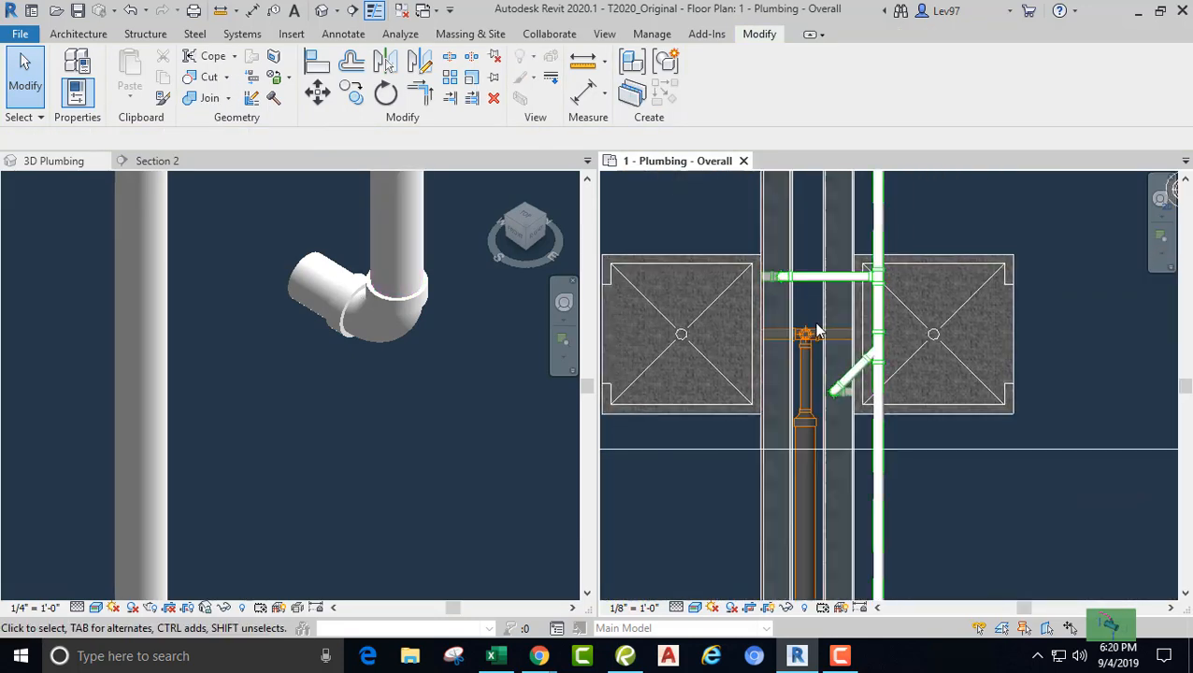
scroll(809, 308, "down", 4)
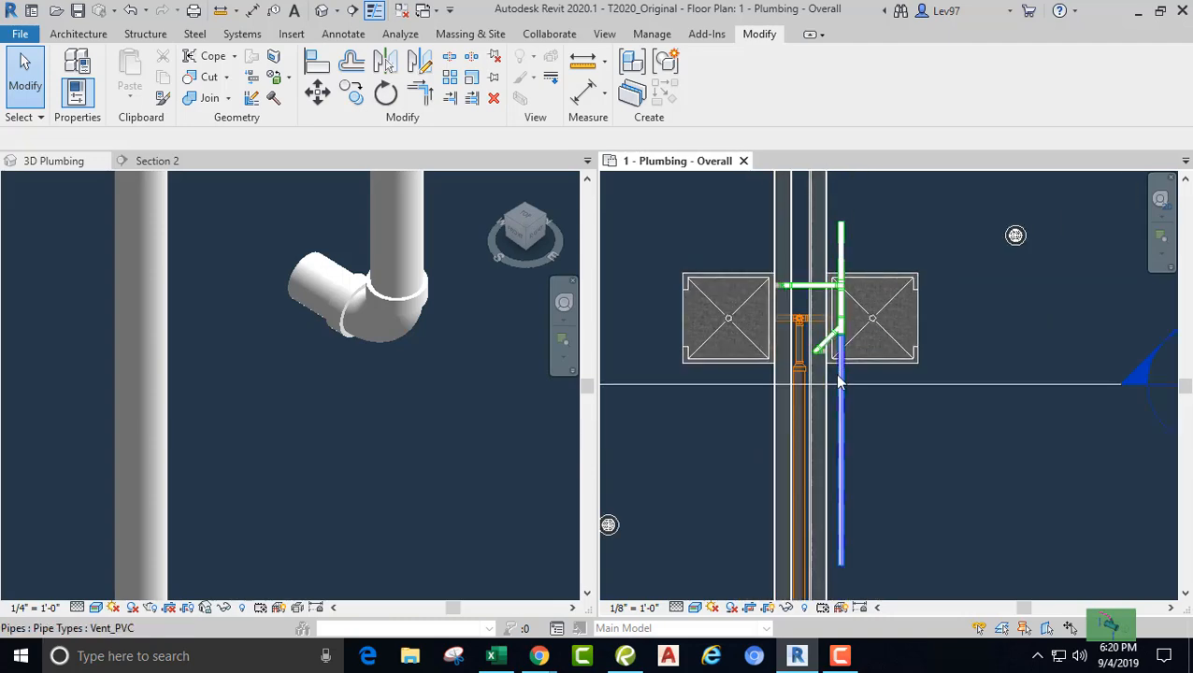
scroll(841, 269, "up", 2)
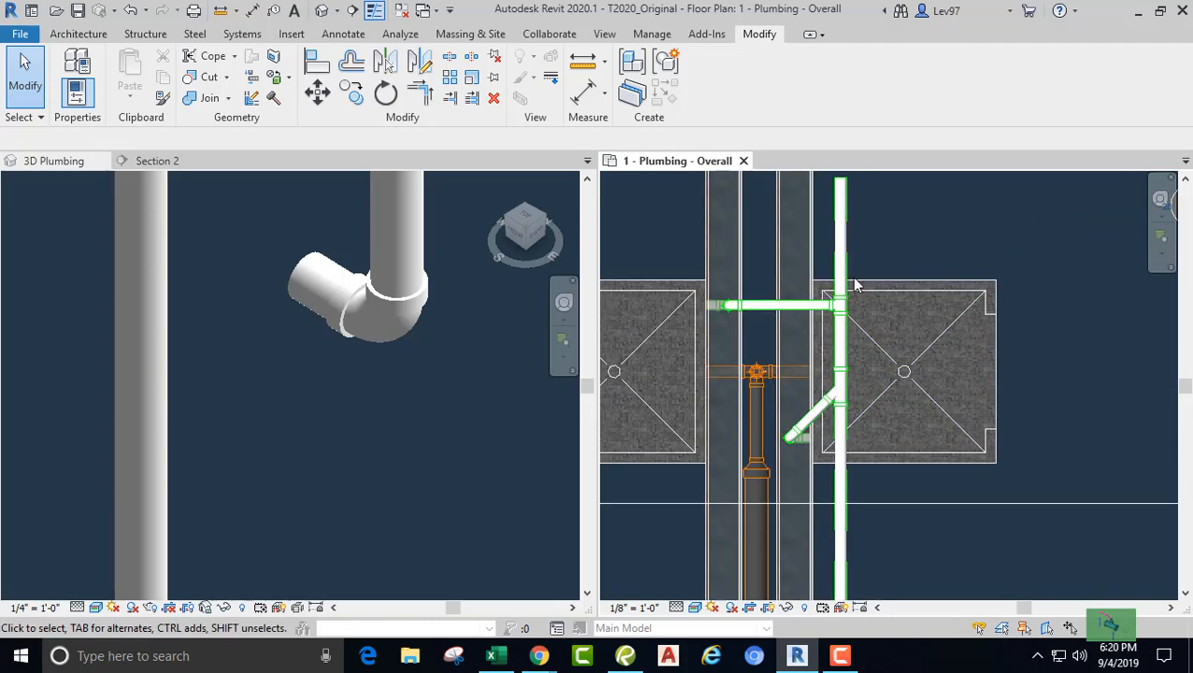
middle_click_drag(925, 495, 896, 394)
scroll(896, 393, "down", 1)
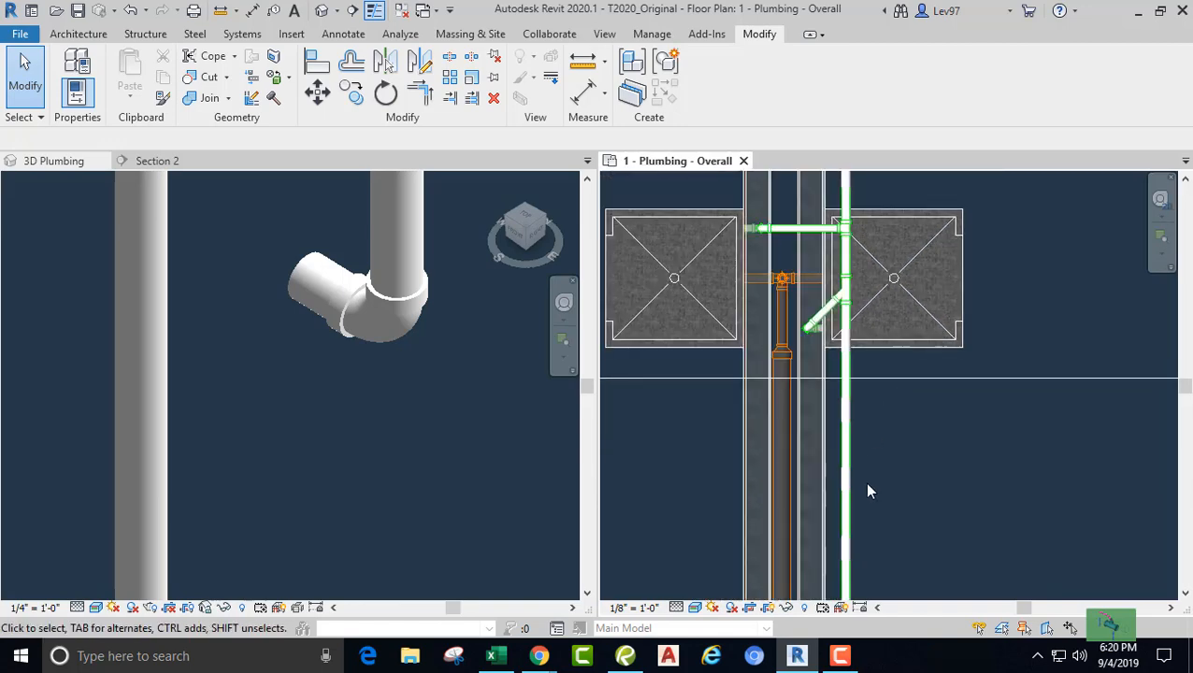
Step: Bring up the properties of the long 2" overhead vent segment and cap its open end
left_click(848, 486)
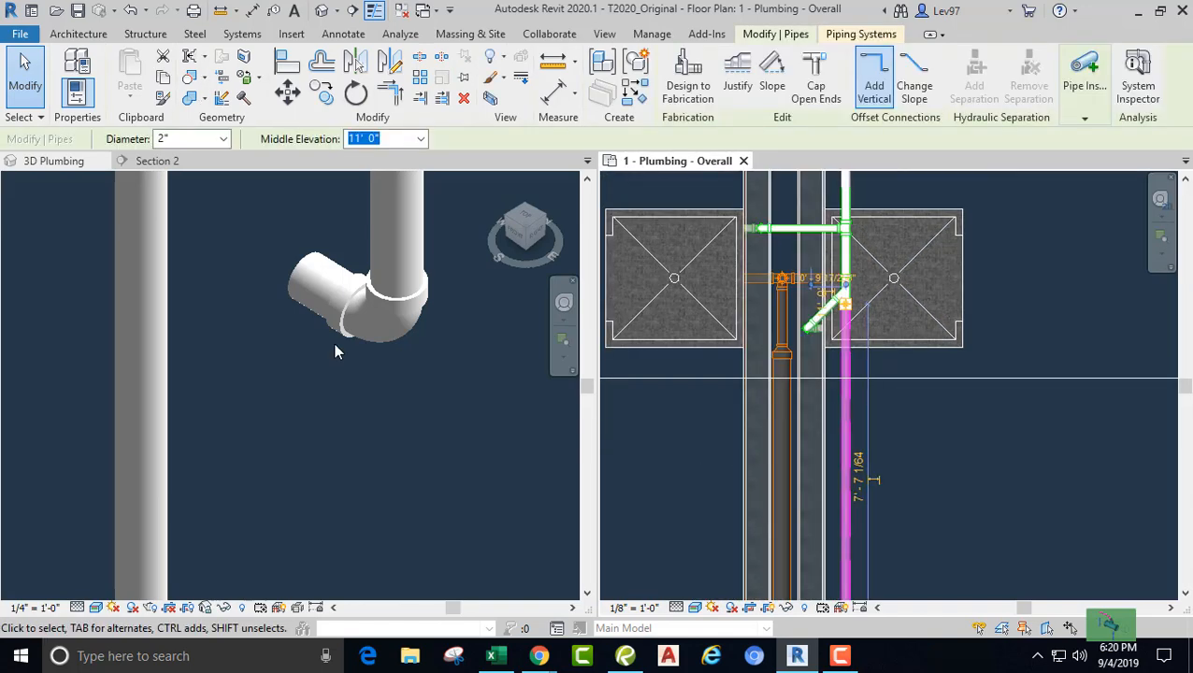
left_click_drag(0, 73, 484, 39)
left_click(812, 74)
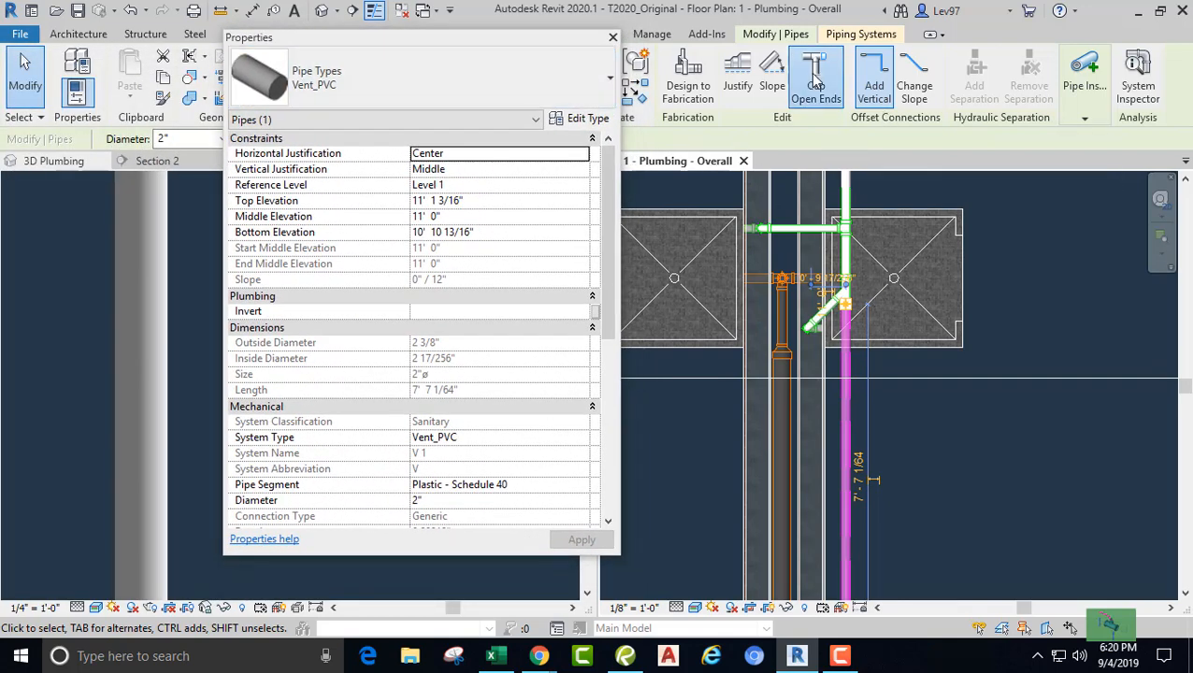
Step: Check the fixture units of the short 2" vent segment beyond the straight branch connection
scroll(901, 419, "down", 1)
middle_click_drag(910, 396, 924, 473)
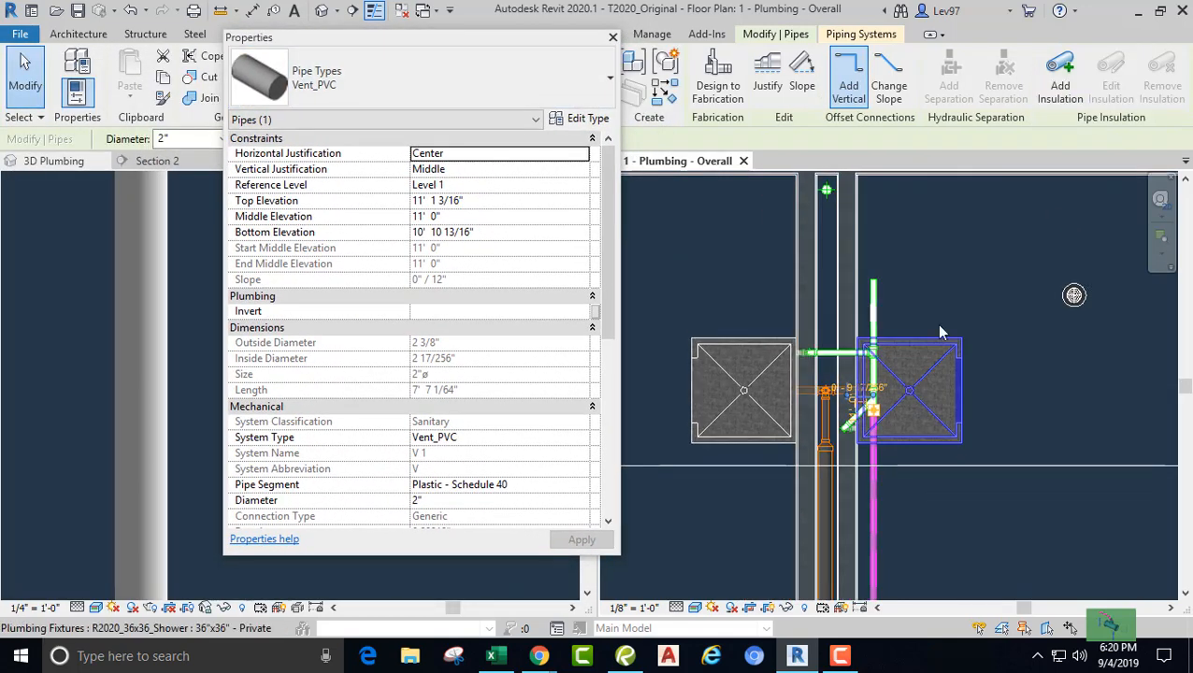
middle_click_drag(939, 258, 933, 361)
scroll(878, 426, "up", 2)
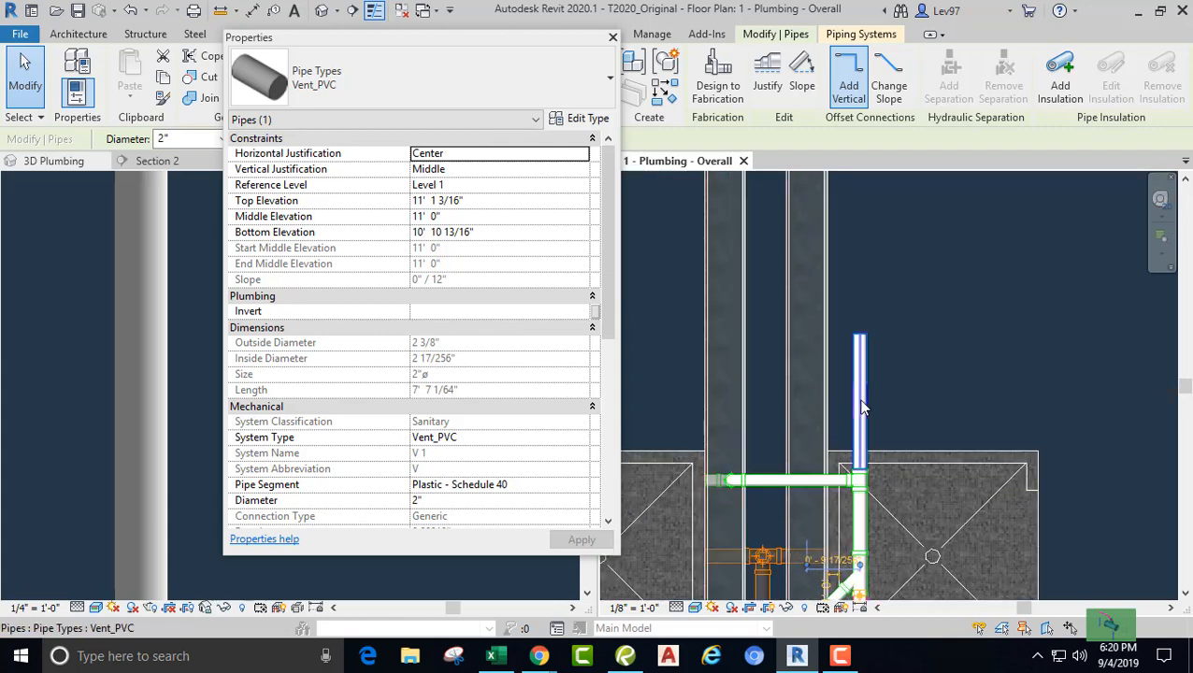
left_click(862, 408)
scroll(379, 327, "down", 8)
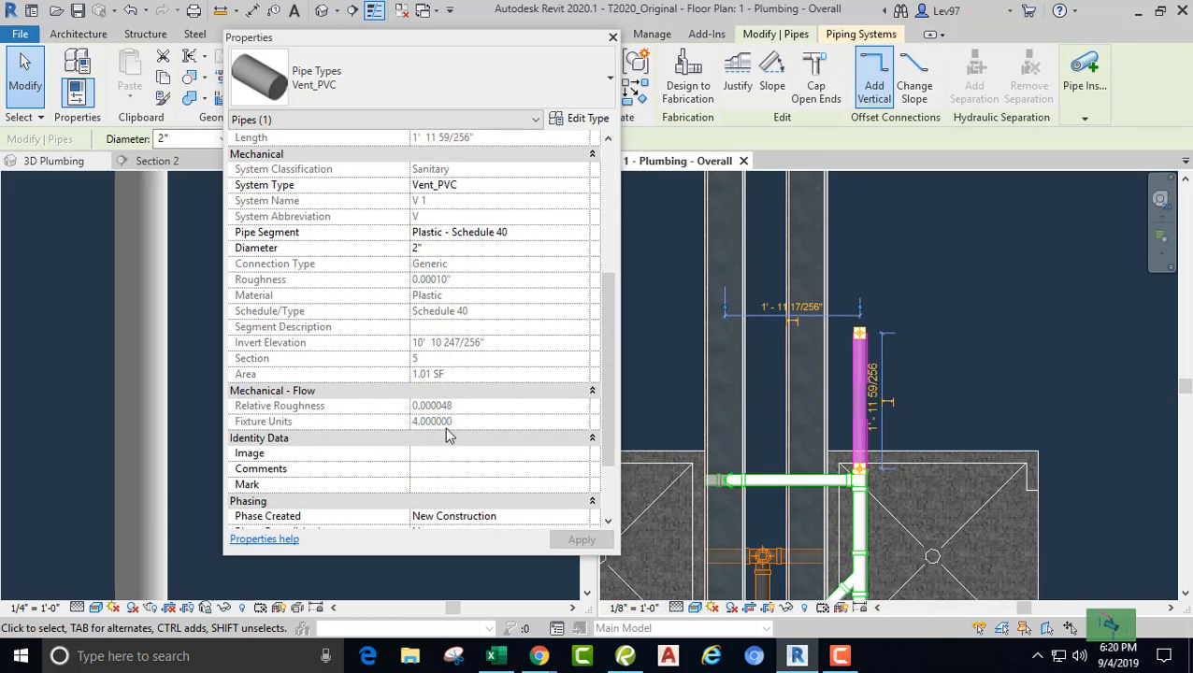
Step: Check the fixture units of the straight and angled 1 1/2" vent branches and move the properties window aside
left_click(771, 488)
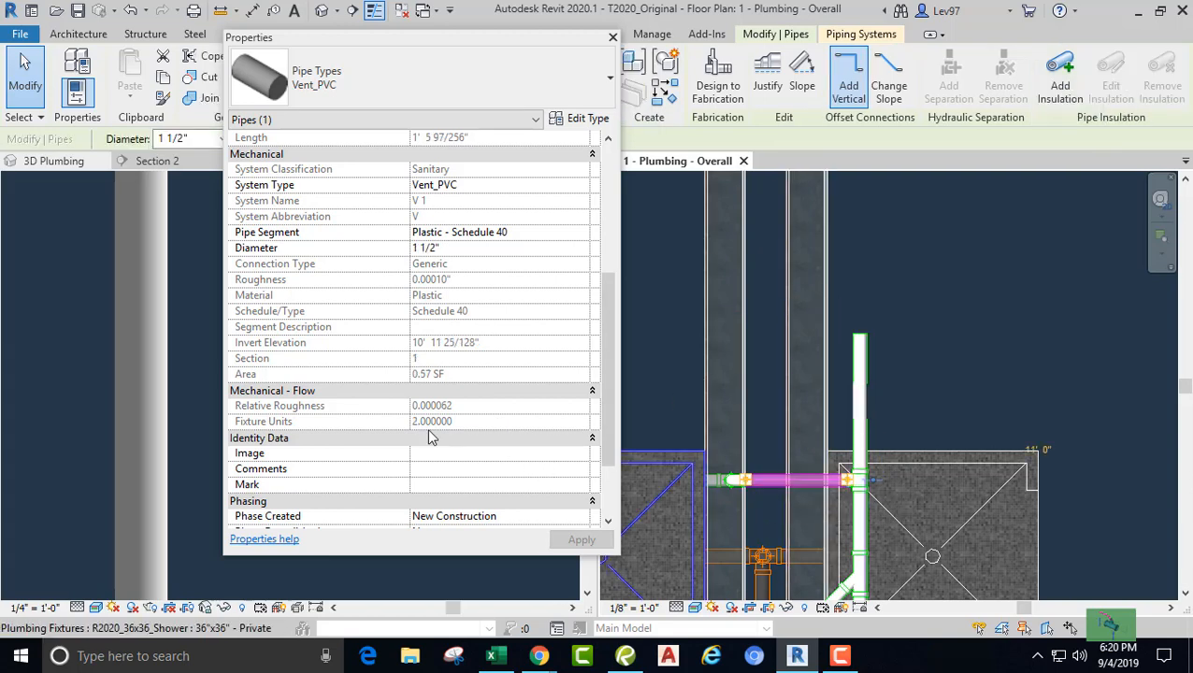
scroll(430, 425, "down", 3)
left_click(771, 407)
scroll(771, 407, "down", 2)
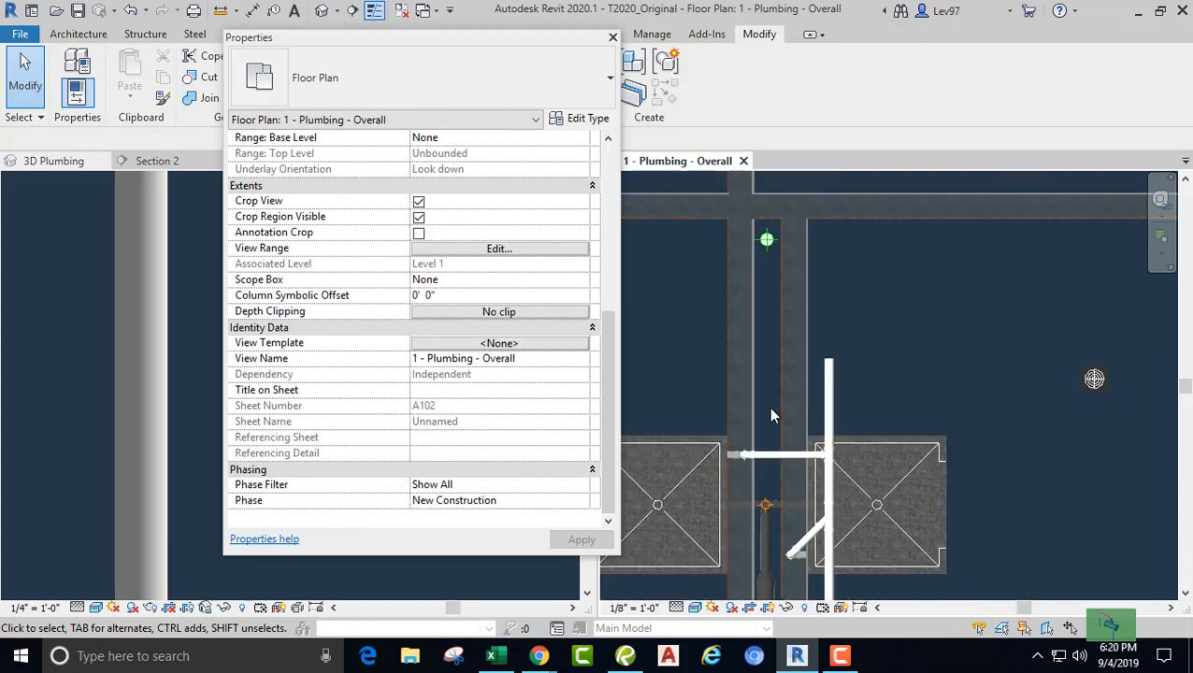
middle_click_drag(772, 408, 771, 332)
scroll(805, 454, "up", 5)
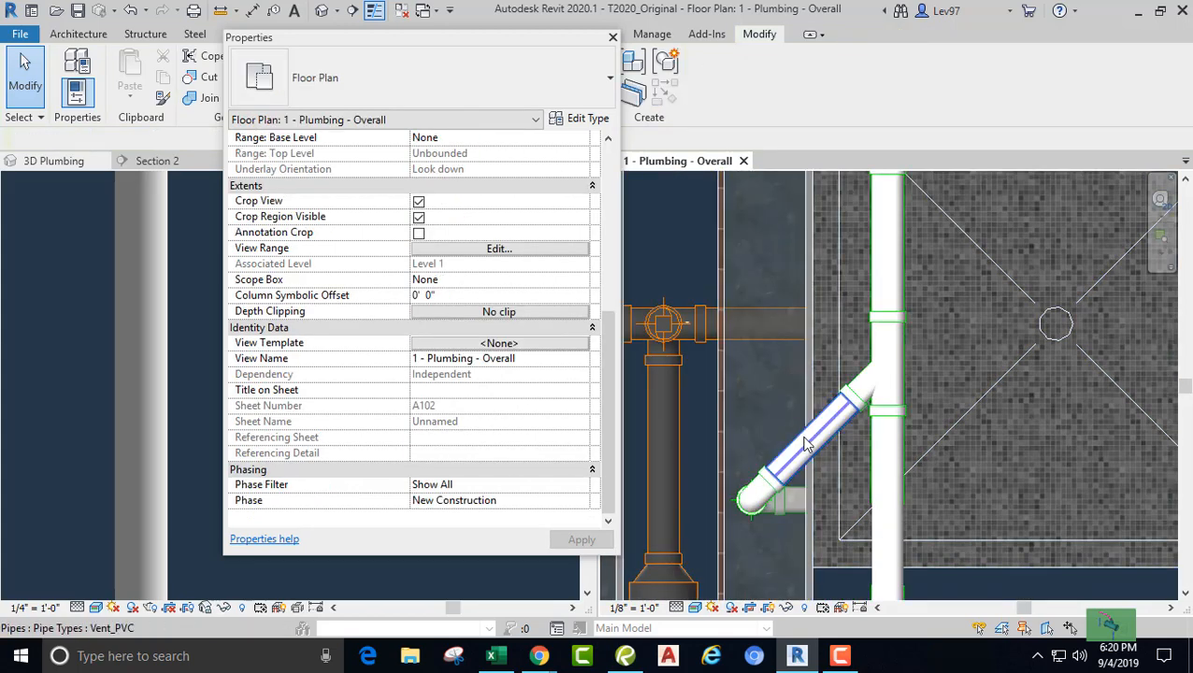
left_click(806, 445)
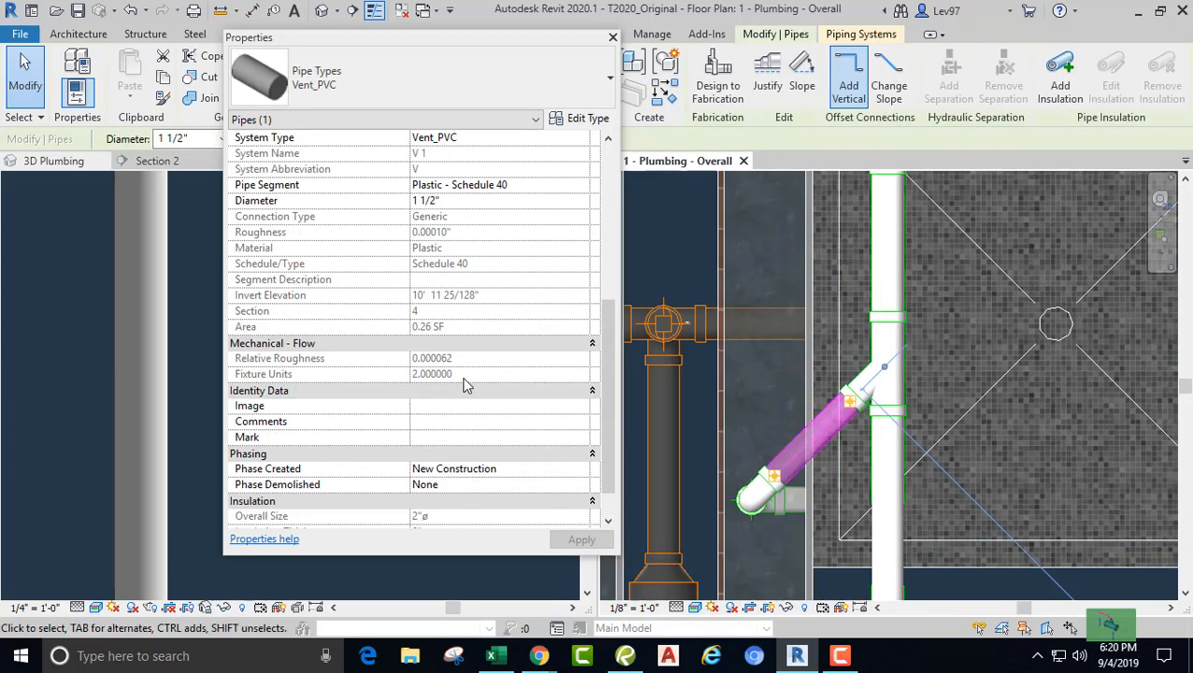
key("Escape")
scroll(744, 292, "down", 6)
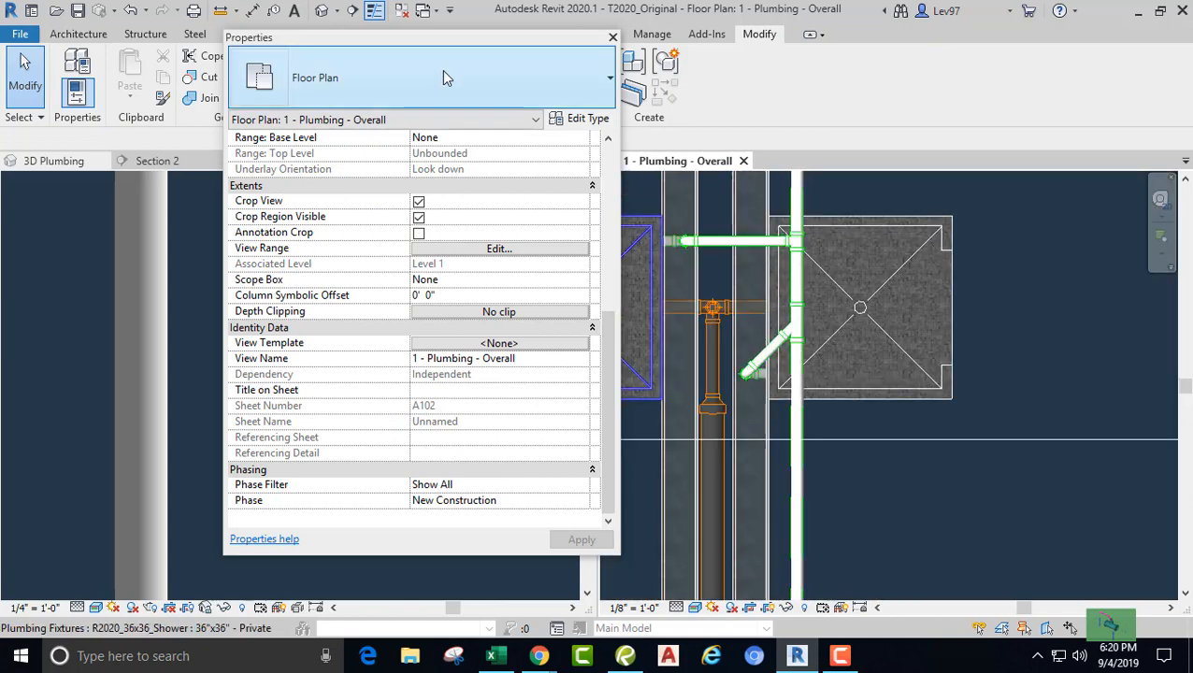
left_click_drag(480, 36, 0, 111)
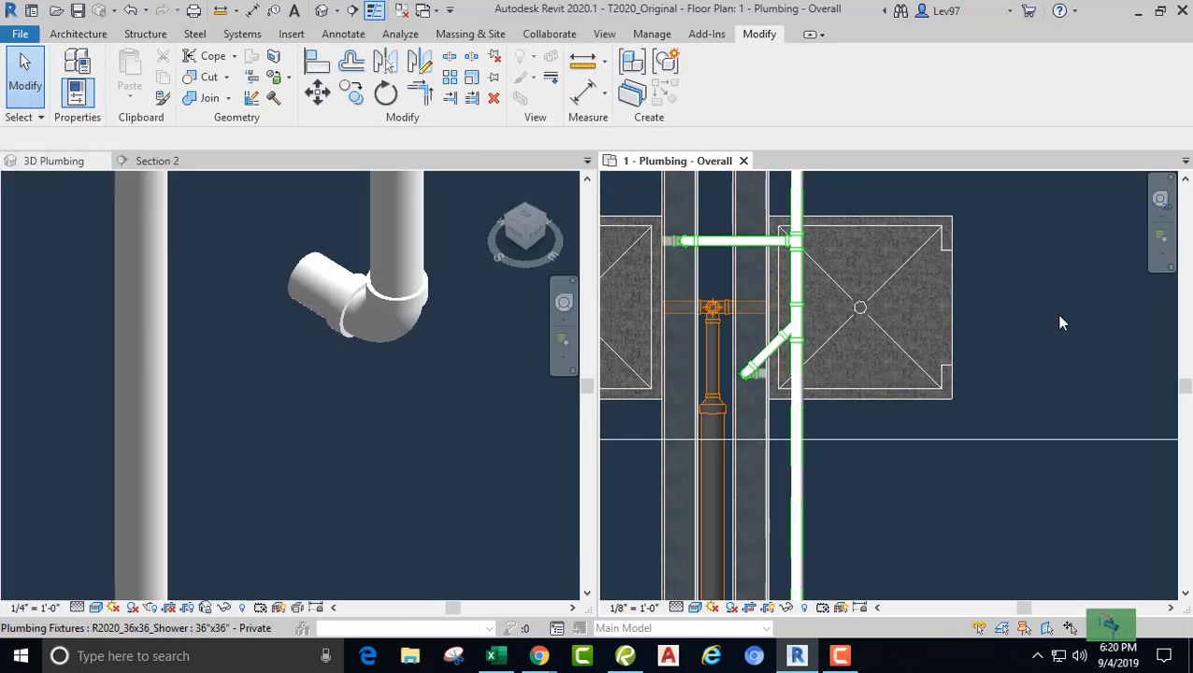
Step: Delete the cap from the far end of the long 2" overhead vent segment
middle_click_drag(1020, 275, 1023, 460)
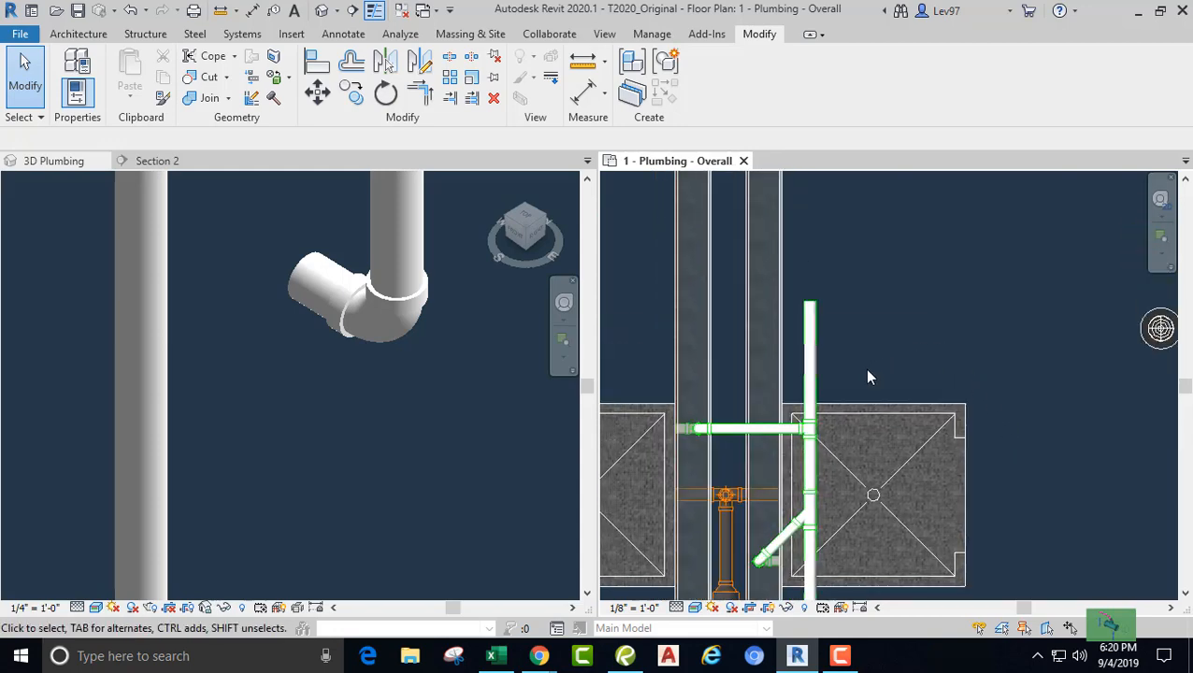
scroll(865, 370, "down", 4)
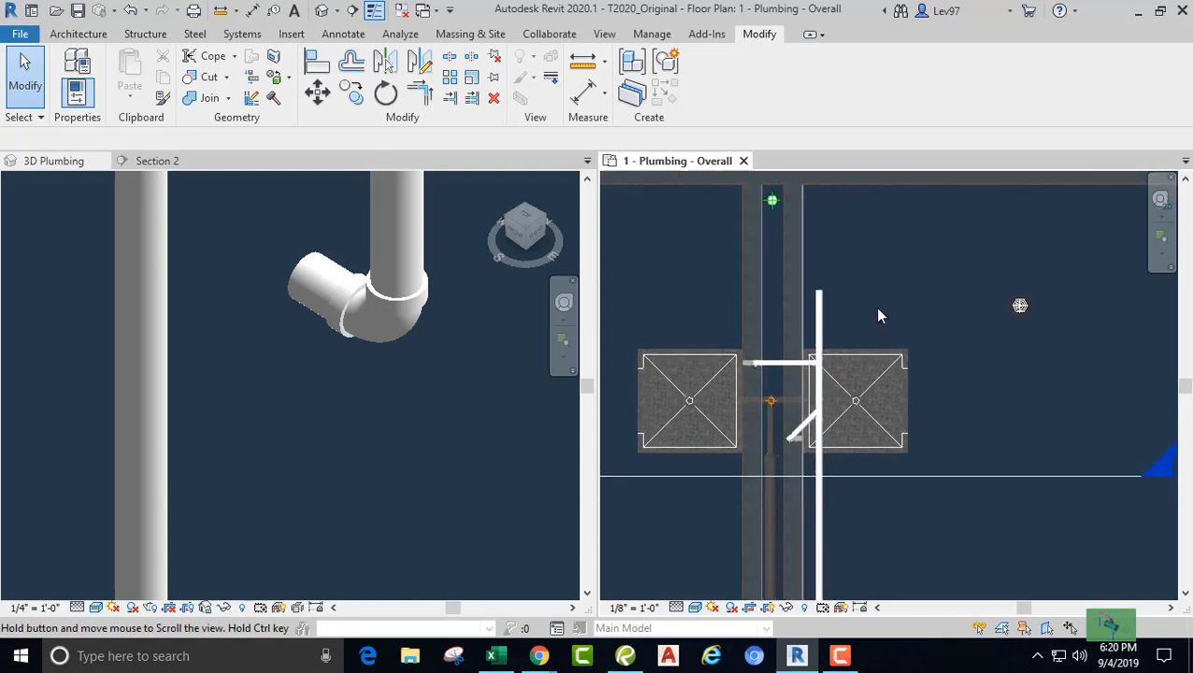
middle_click_drag(873, 317, 888, 235)
mouse_move(890, 481)
middle_mouse_down()
mouse_move(885, 302)
mouse_move(892, 469)
middle_mouse_up()
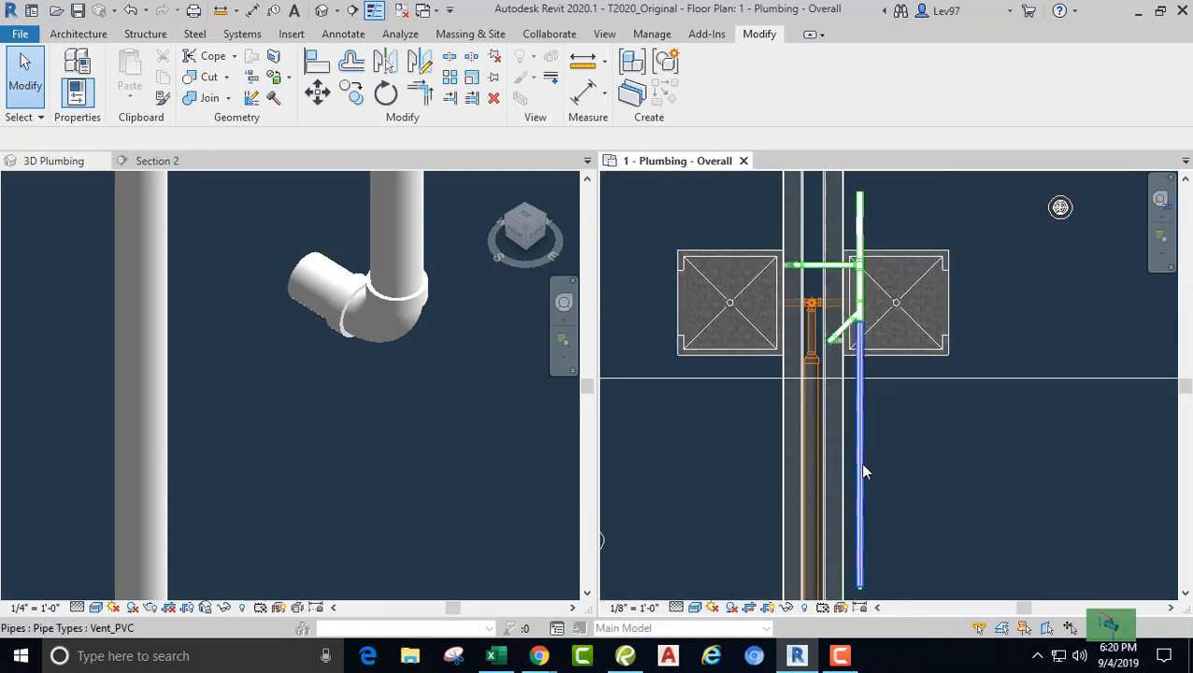
middle_click_drag(878, 585, 883, 454)
scroll(884, 510, "up", 2)
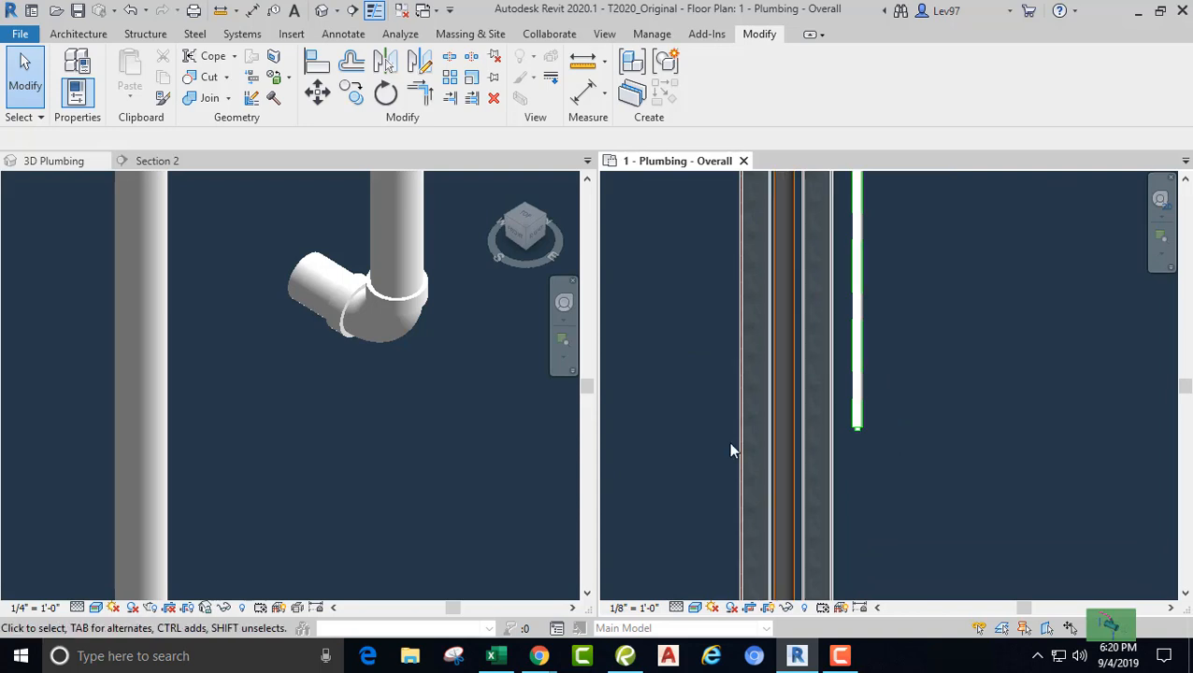
left_click(855, 432)
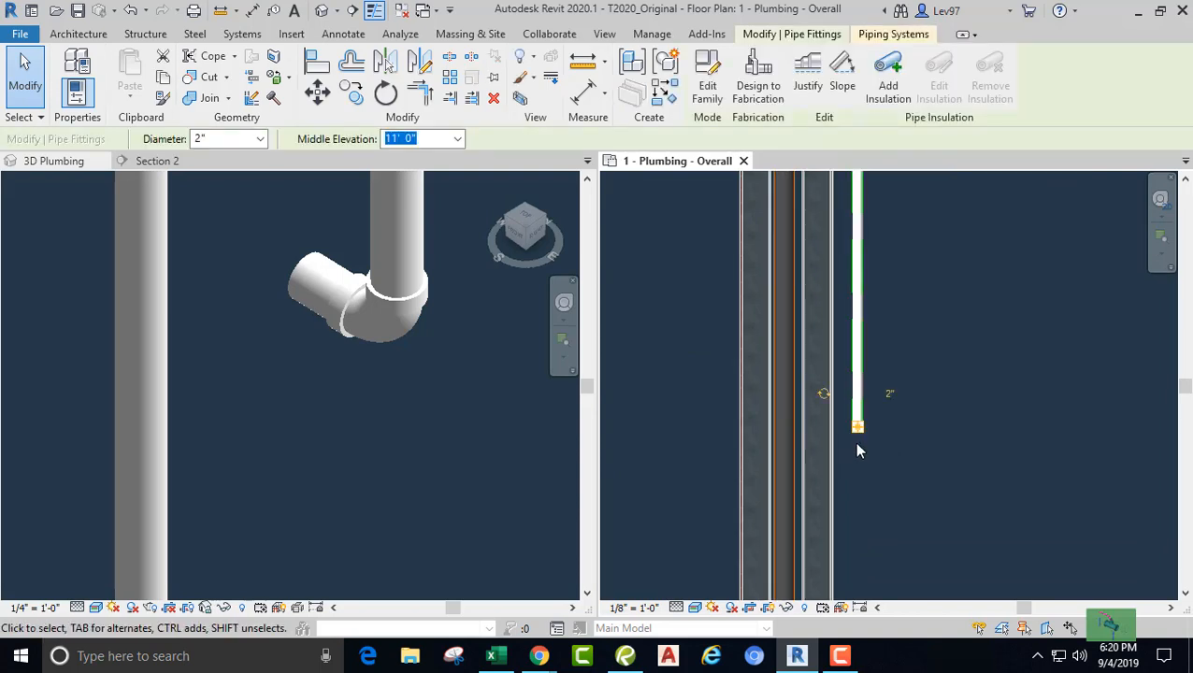
key("Delete")
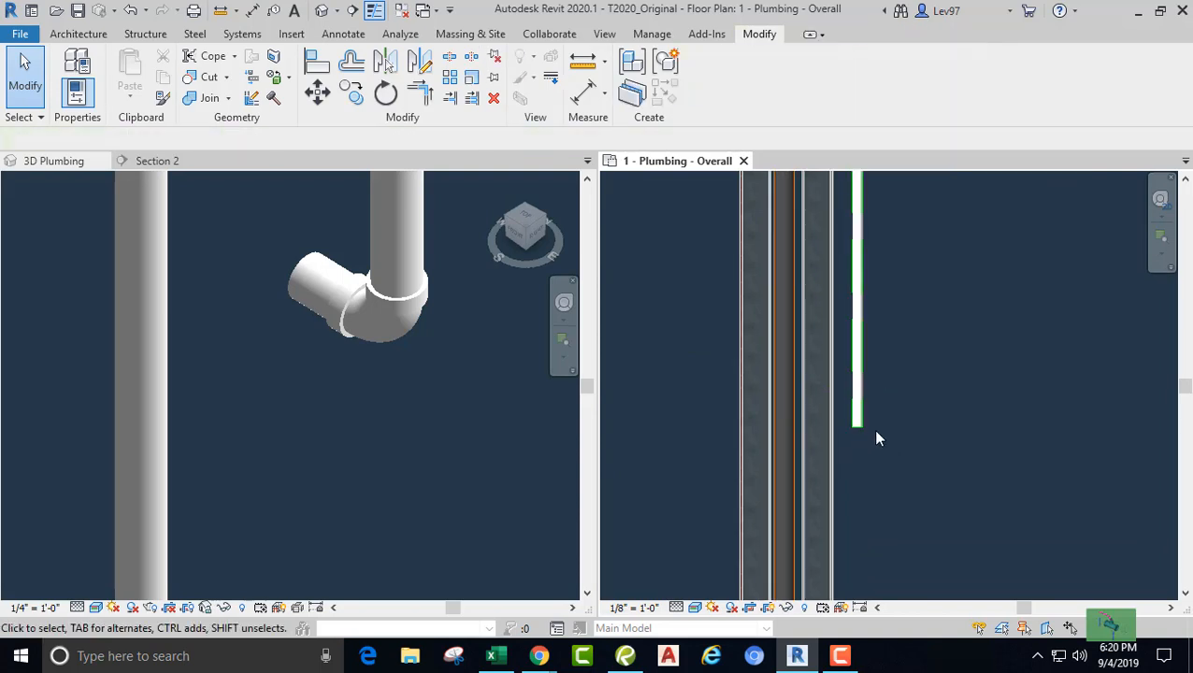
scroll(901, 363, "down", 2)
scroll(905, 363, "down", 2)
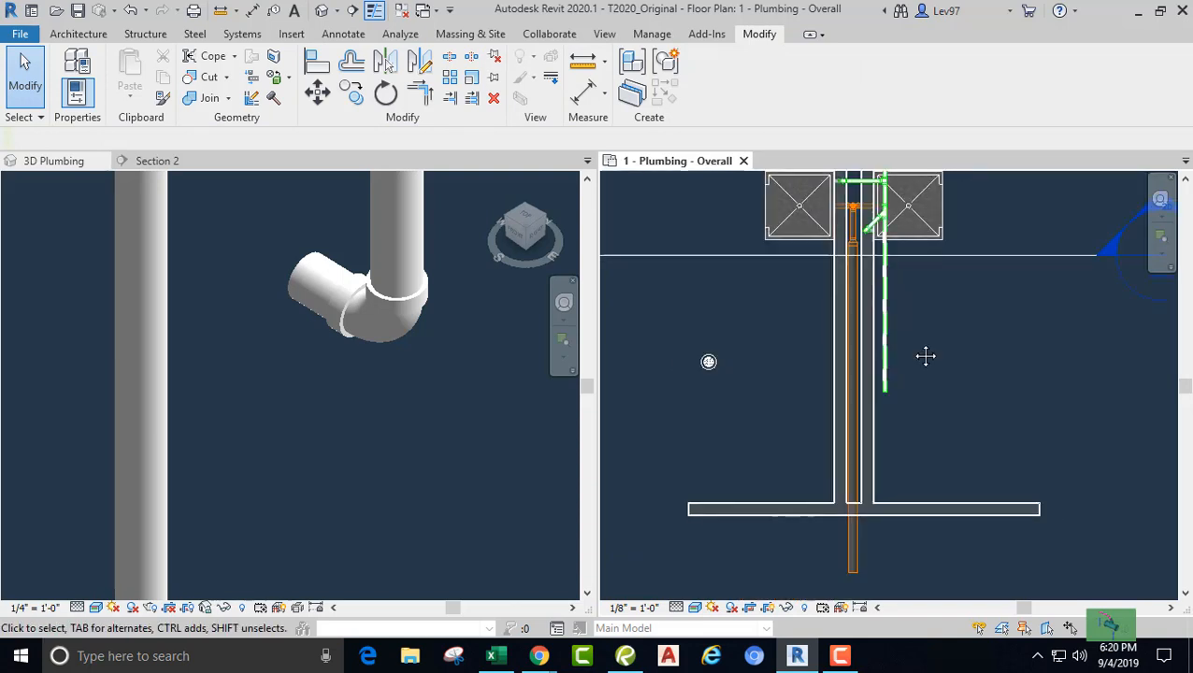
middle_click_drag(924, 356, 930, 460)
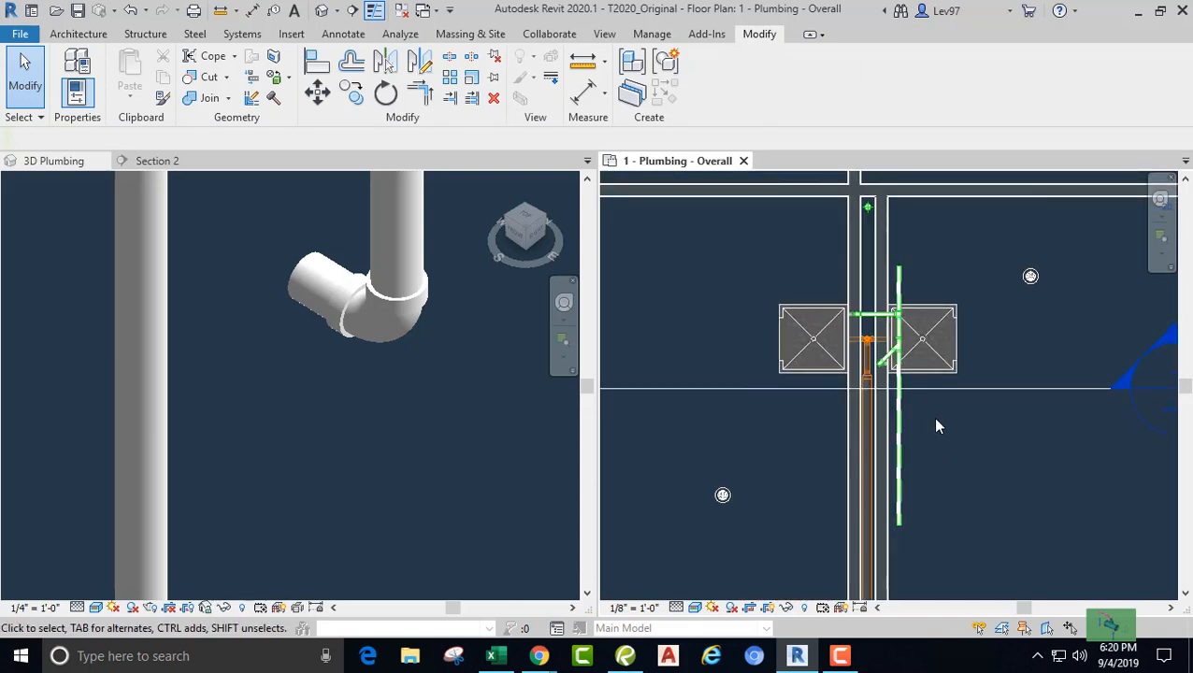